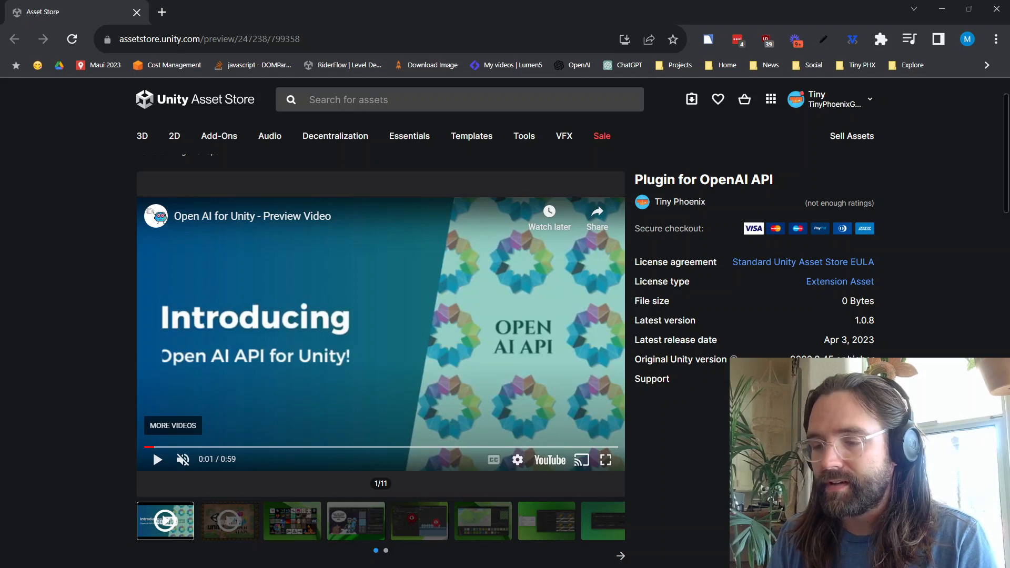
Switch to the Unity editor and create an empty GameObject in SampleScene with an Open Ai Replace Text component
{"action": "scroll", "coordinate": [153, 488], "scroll_direction": "up", "scroll_amount": 1}
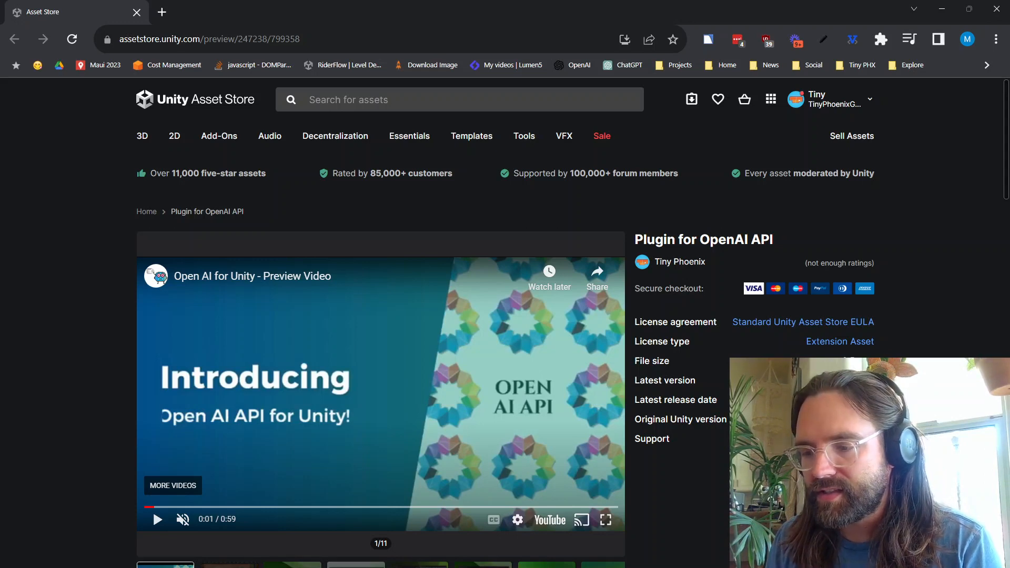
{"action": "mouse_move", "coordinate": [621, 567]}
{"action": "left_click", "coordinate": [621, 550]}
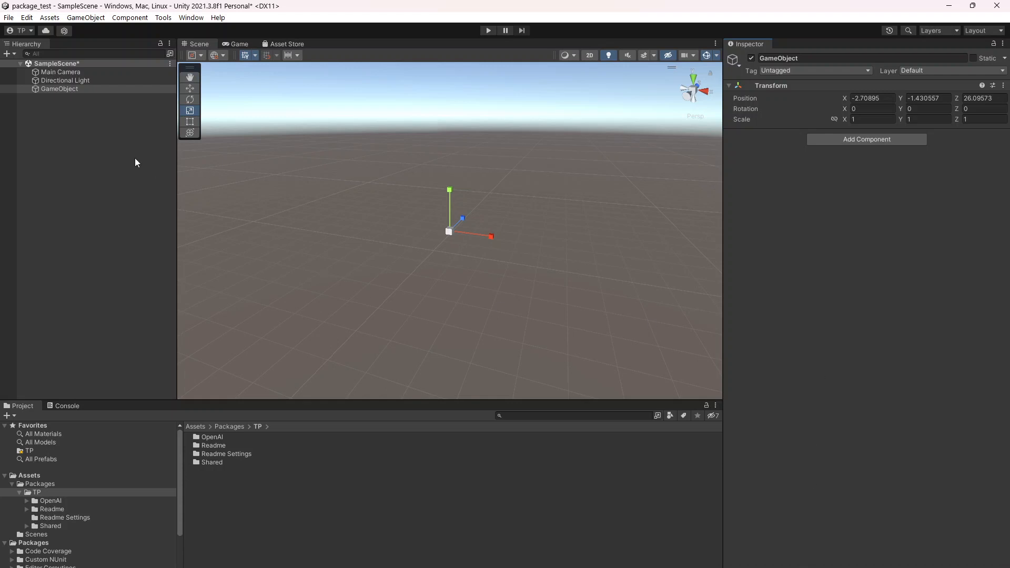
{"action": "left_click", "coordinate": [106, 156]}
{"action": "right_click", "coordinate": [105, 151]}
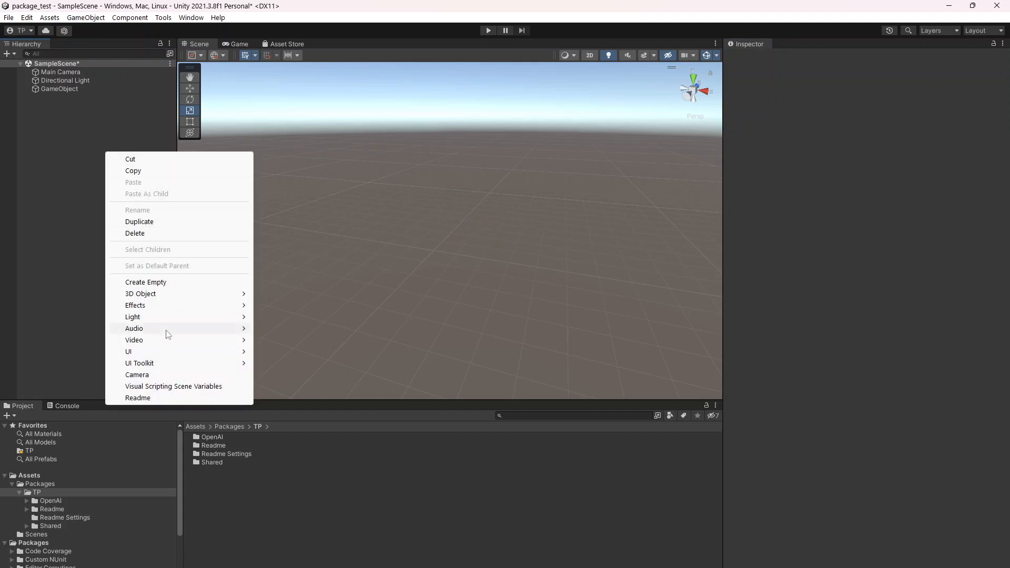
{"action": "left_click", "coordinate": [179, 284]}
{"action": "left_click", "coordinate": [109, 160]}
{"action": "left_click", "coordinate": [81, 99]}
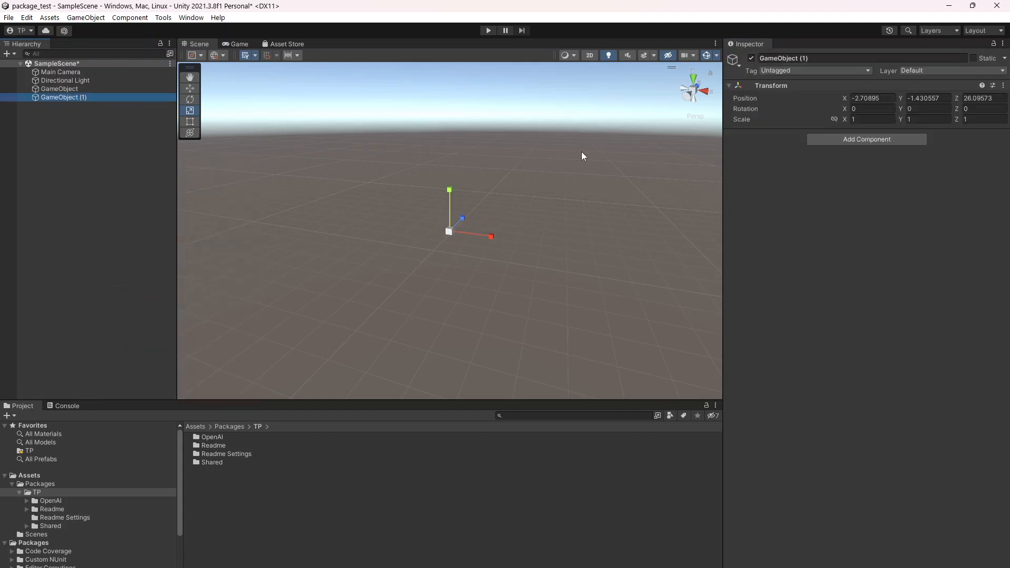
{"action": "left_click", "coordinate": [874, 139]}
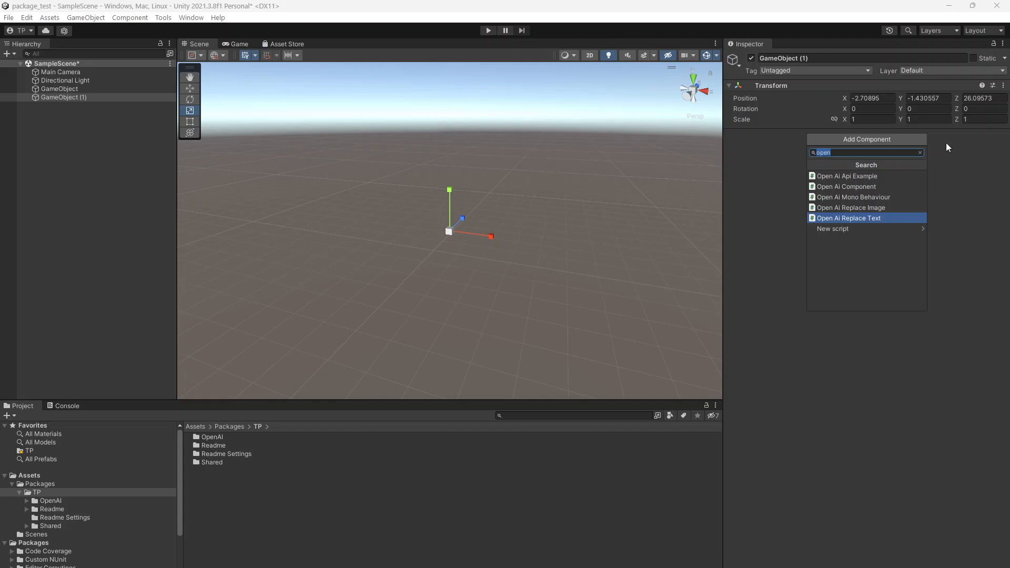
{"action": "left_click", "coordinate": [889, 217]}
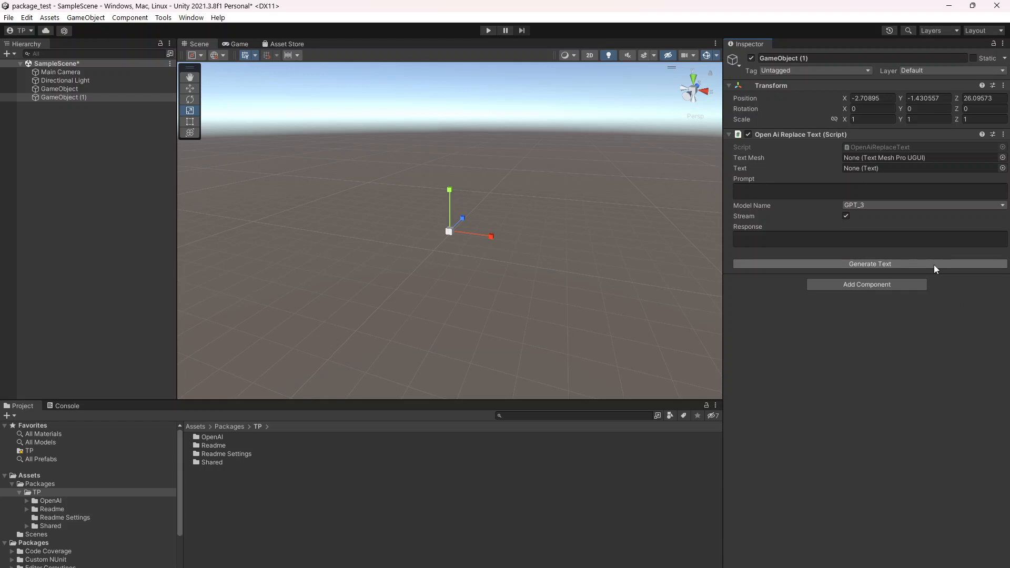
Set the Open Ai Replace Text prompt to "This is a test" and request the text generation
{"action": "left_click", "coordinate": [825, 193]}
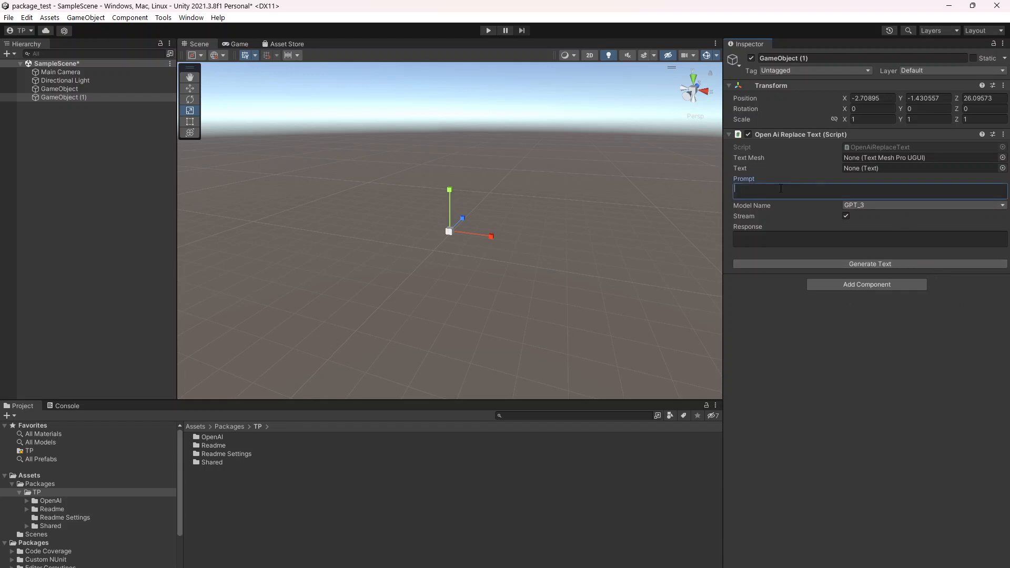
{"action": "type", "text": "This is a test"}
{"action": "left_click", "coordinate": [866, 266]}
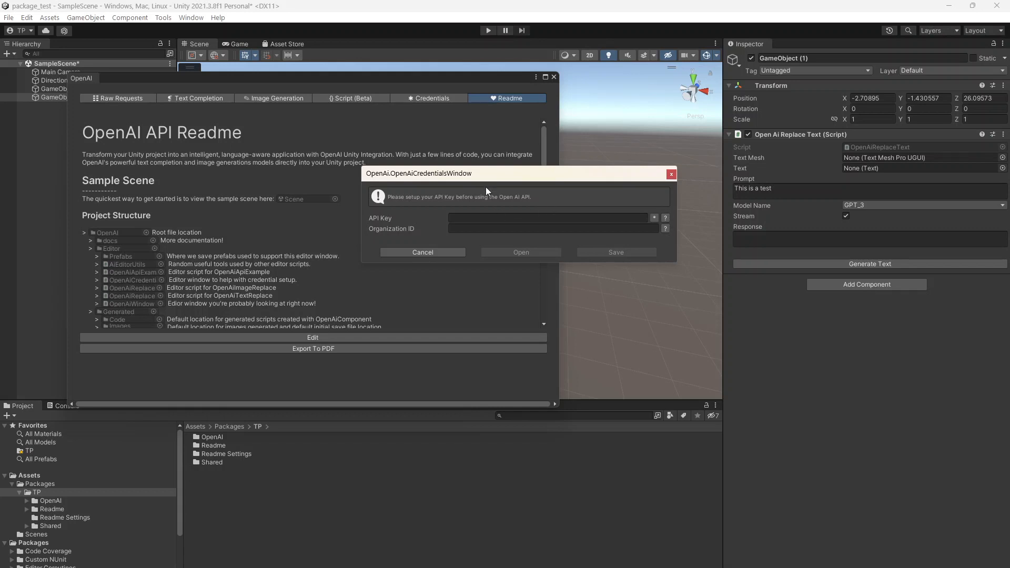
Open the OpenAI account site from the API Key help link and review the billing overview and billing history
{"action": "left_click", "coordinate": [666, 218]}
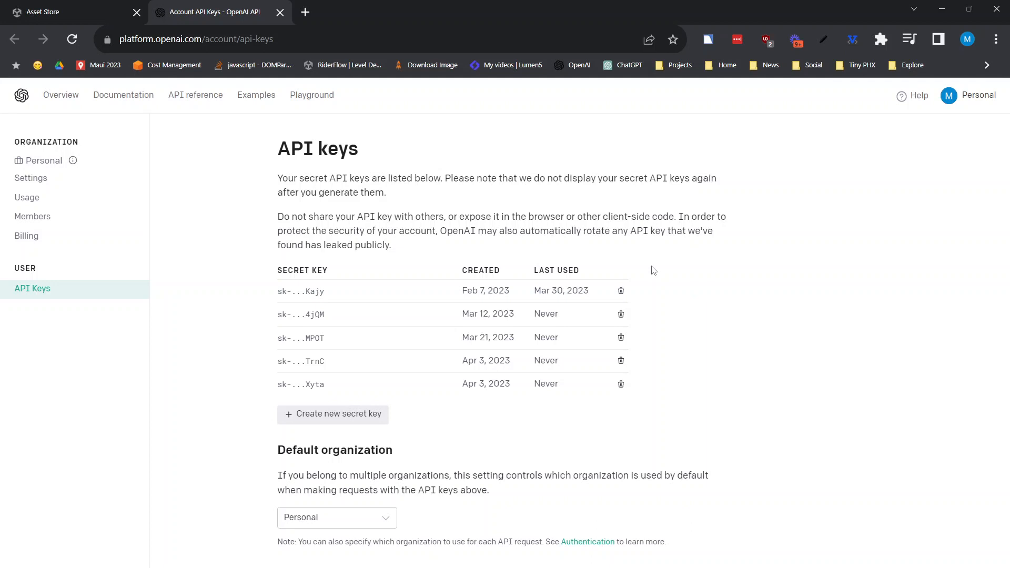
{"action": "left_click", "coordinate": [80, 238]}
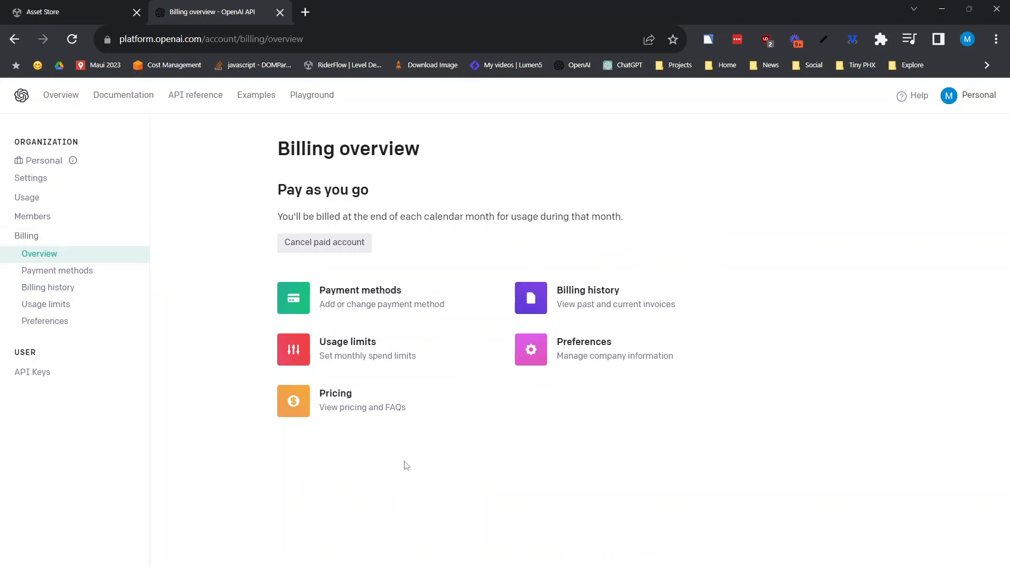
{"action": "left_click", "coordinate": [70, 288]}
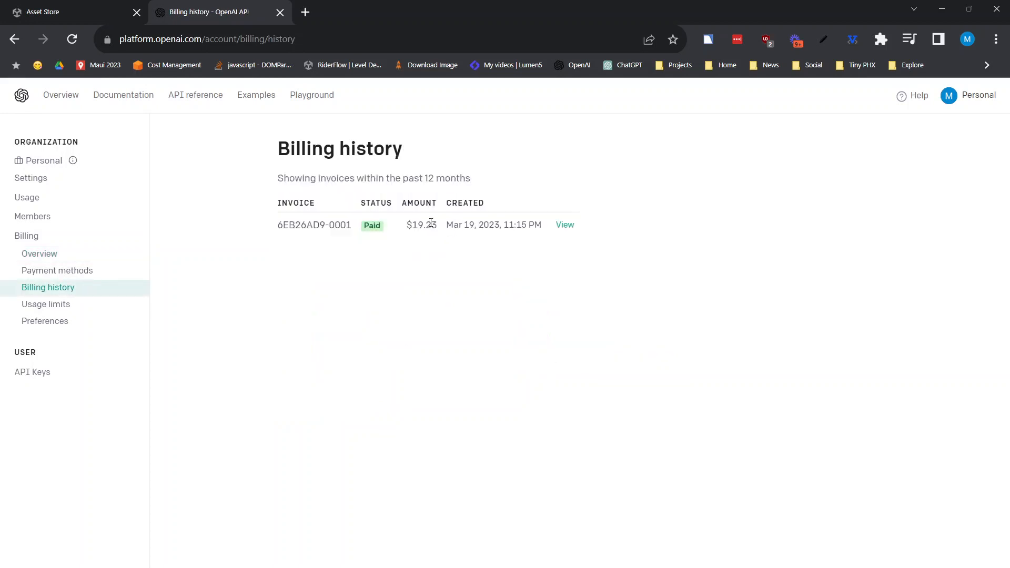
{"action": "left_click_drag", "start_coordinate": [417, 224], "coordinate": [440, 231]}
{"action": "left_click", "coordinate": [437, 284]}
{"action": "left_click", "coordinate": [451, 267]}
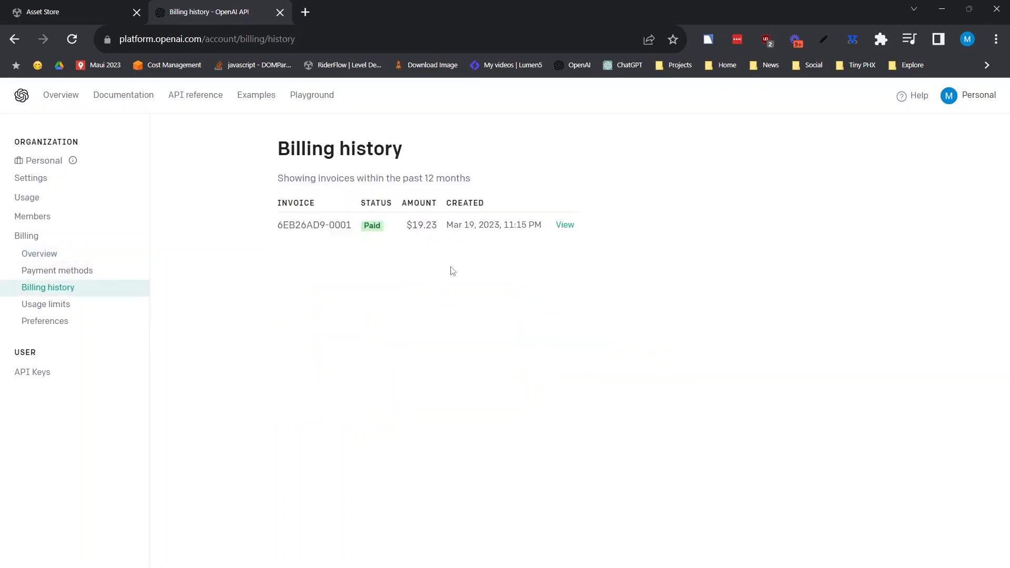
{"action": "left_click", "coordinate": [73, 251]}
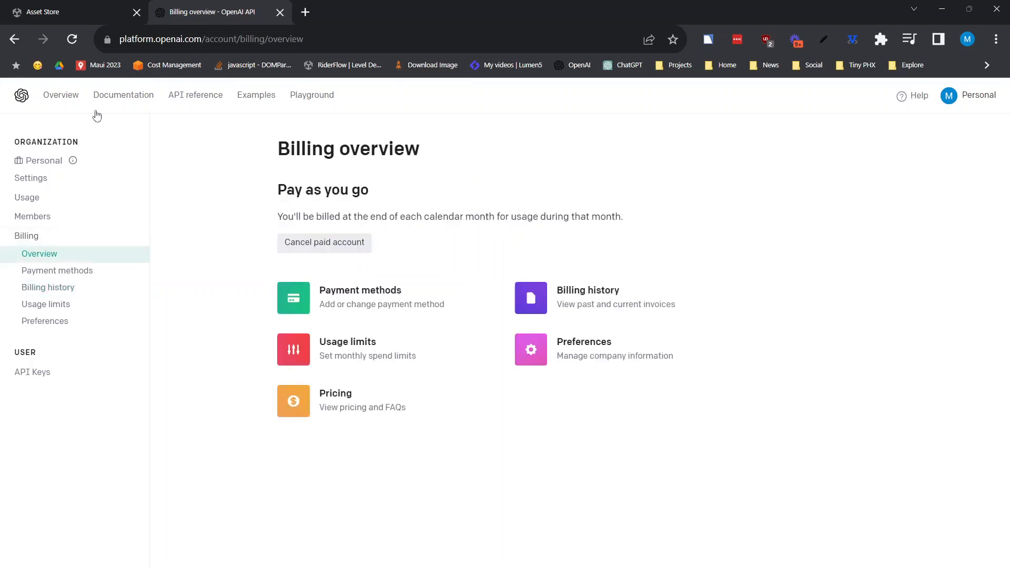
Open the OpenAI API reference in a new browser tab and examine the Models, Completions and Chat sections
{"action": "middle_click", "coordinate": [321, 92]}
{"action": "left_click", "coordinate": [361, 6]}
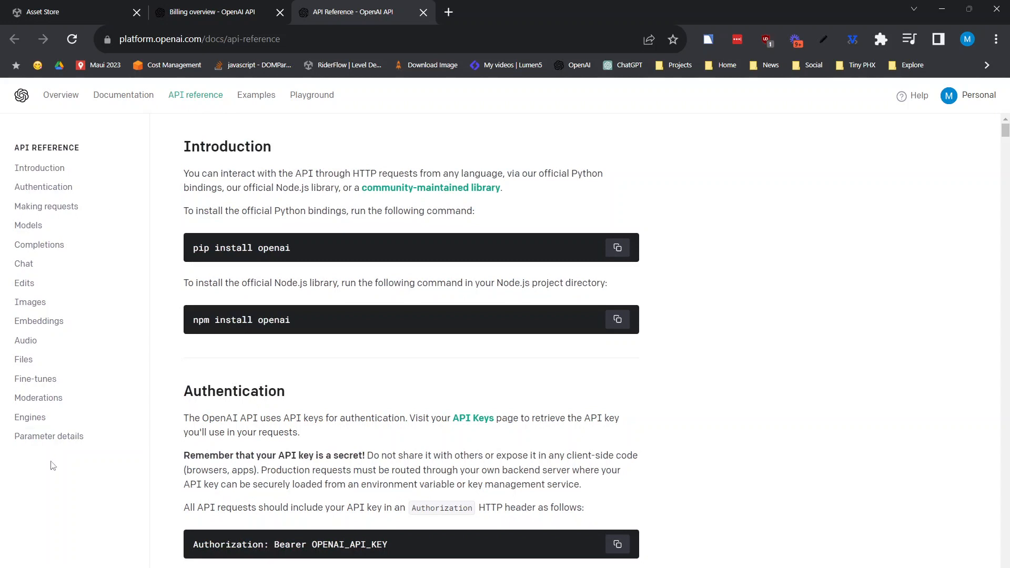
{"action": "left_click", "coordinate": [50, 226]}
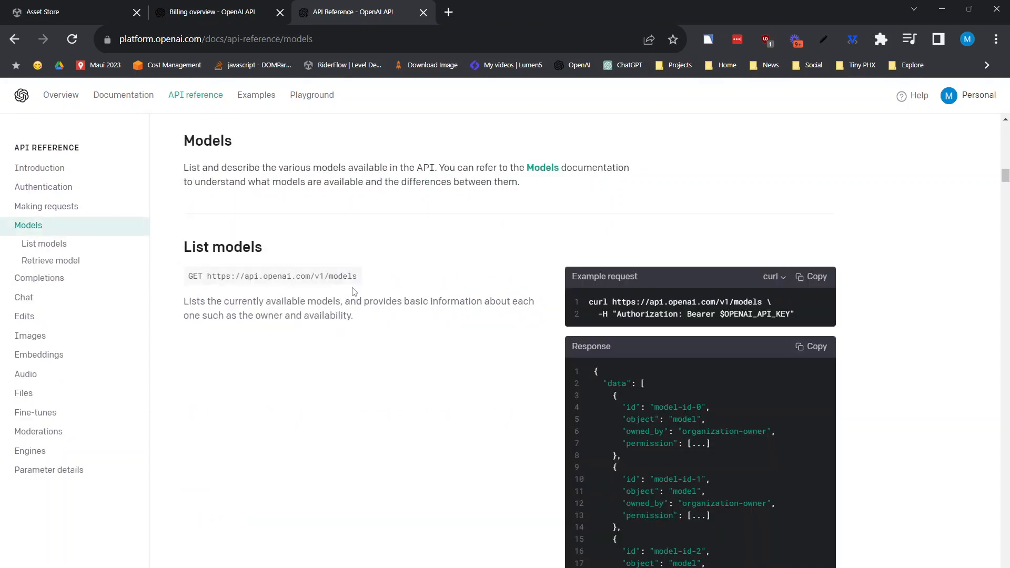
{"action": "double_click", "coordinate": [337, 277]}
{"action": "triple_click", "coordinate": [337, 277]}
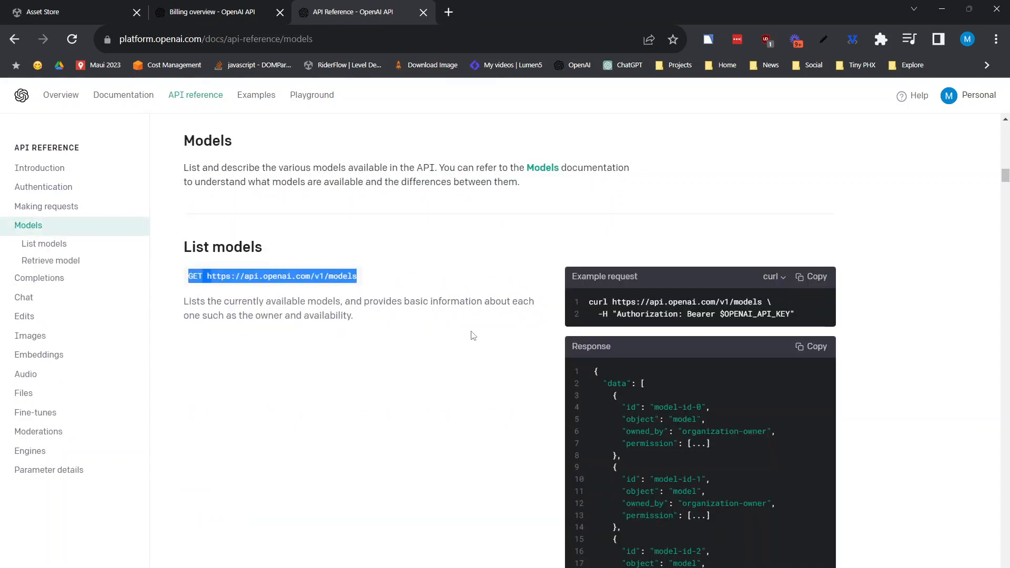
{"action": "scroll", "coordinate": [902, 355], "scroll_direction": "down", "scroll_amount": 20}
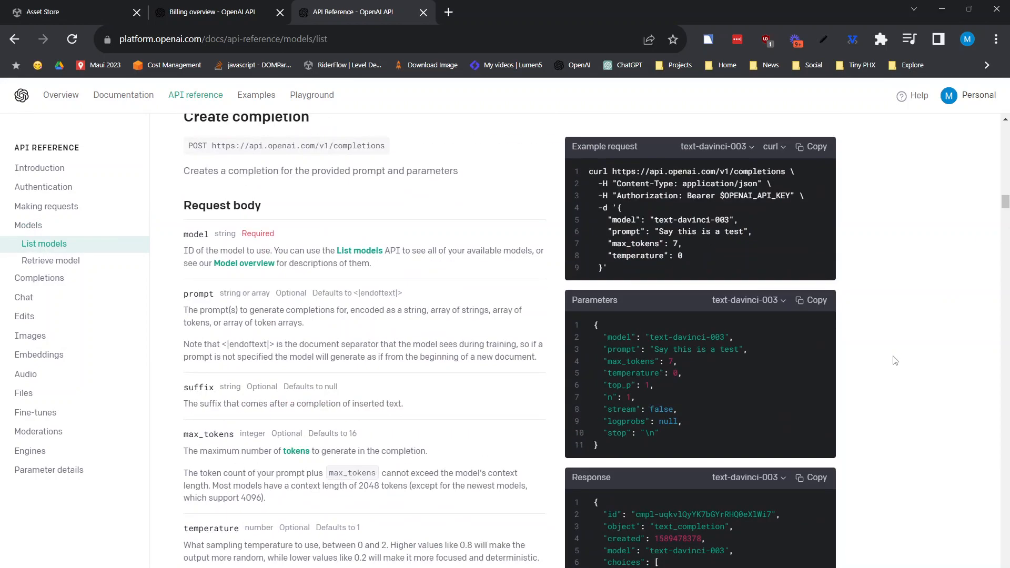
{"action": "scroll", "coordinate": [865, 358], "scroll_direction": "down", "scroll_amount": 6}
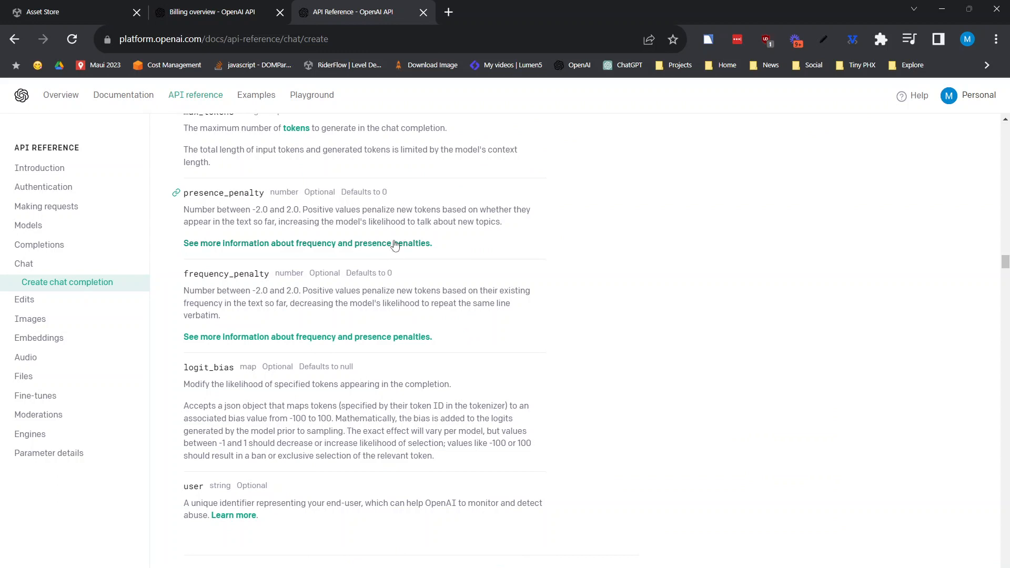
Return to the Unity editor and open the OpenAI API keys page from the credentials window's API Key help
{"action": "left_click", "coordinate": [216, 3]}
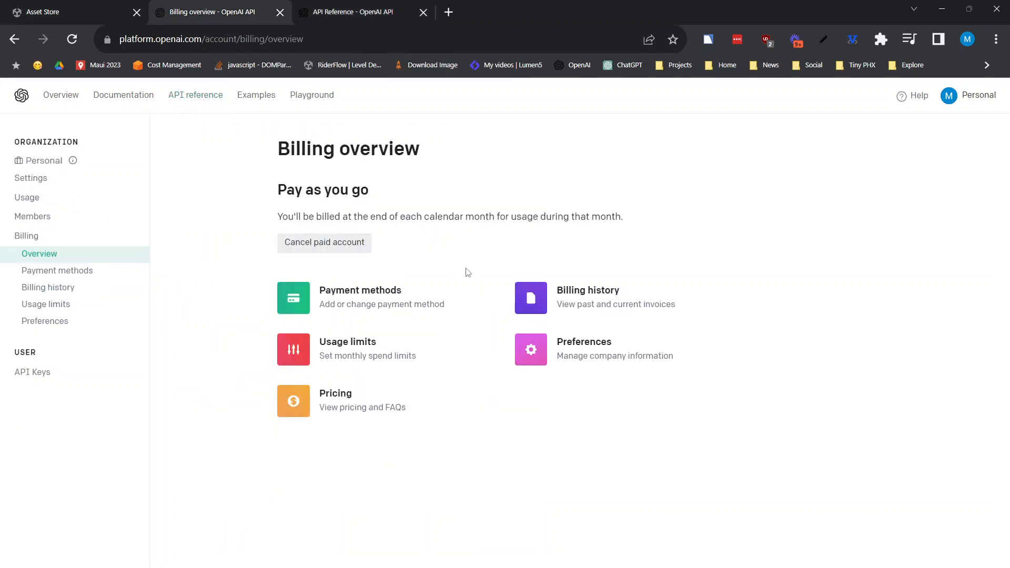
{"action": "left_click", "coordinate": [51, 6]}
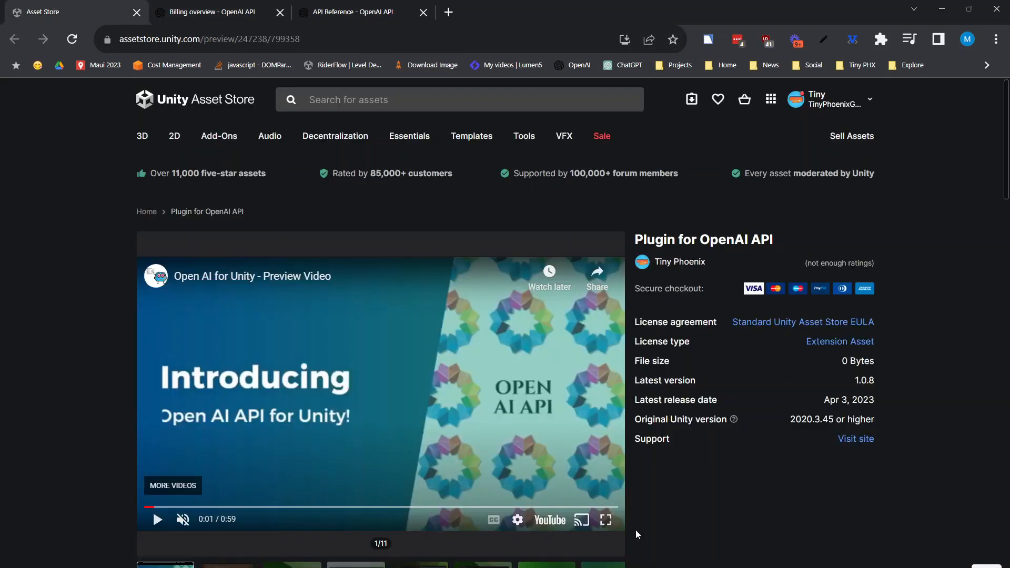
{"action": "key", "text": "alt+Tab"}
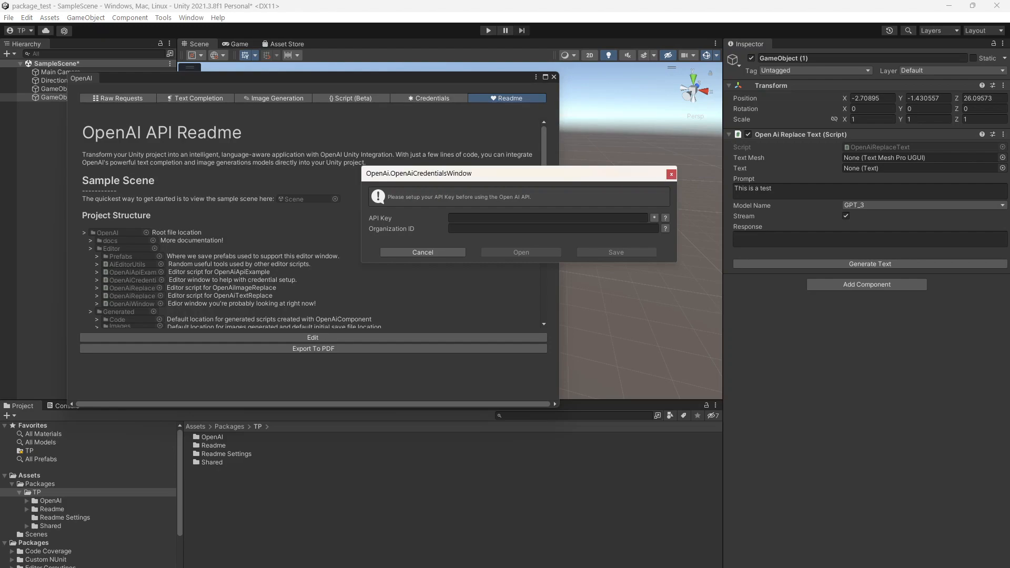
{"action": "left_click", "coordinate": [665, 218]}
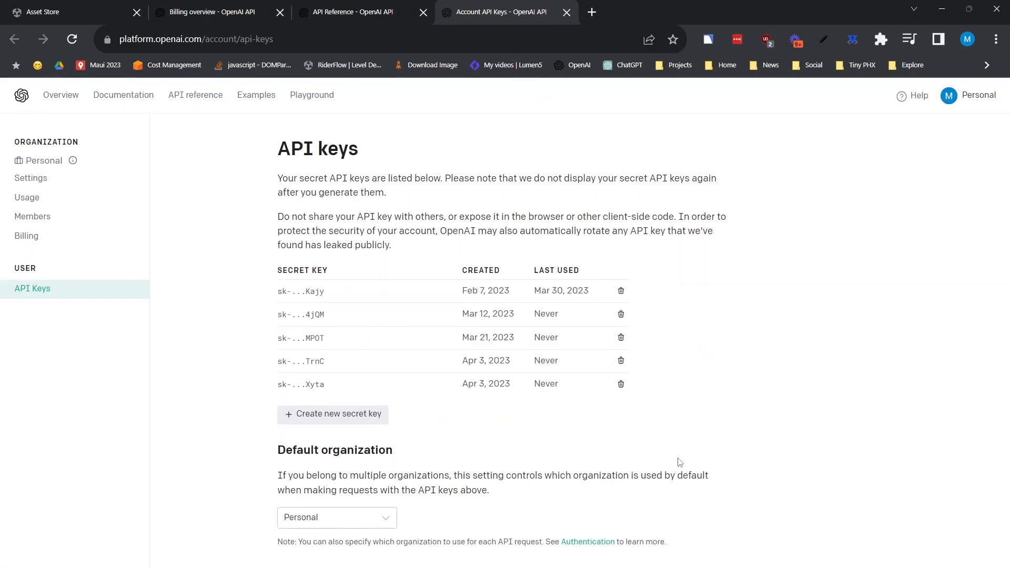
Revoke the last listed API key, then generate a new secret key and copy it
{"action": "left_click", "coordinate": [329, 415]}
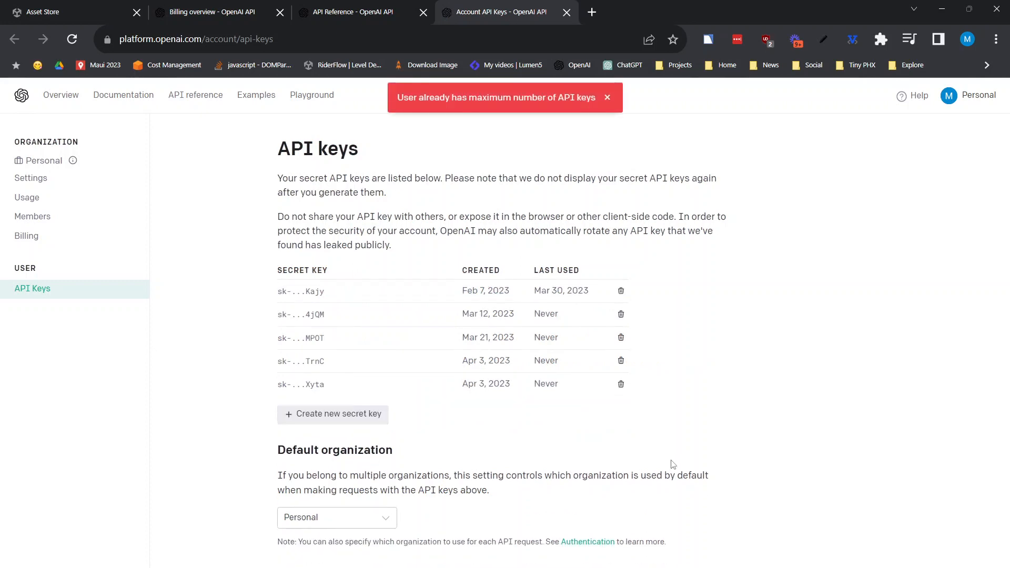
{"action": "left_click", "coordinate": [621, 384]}
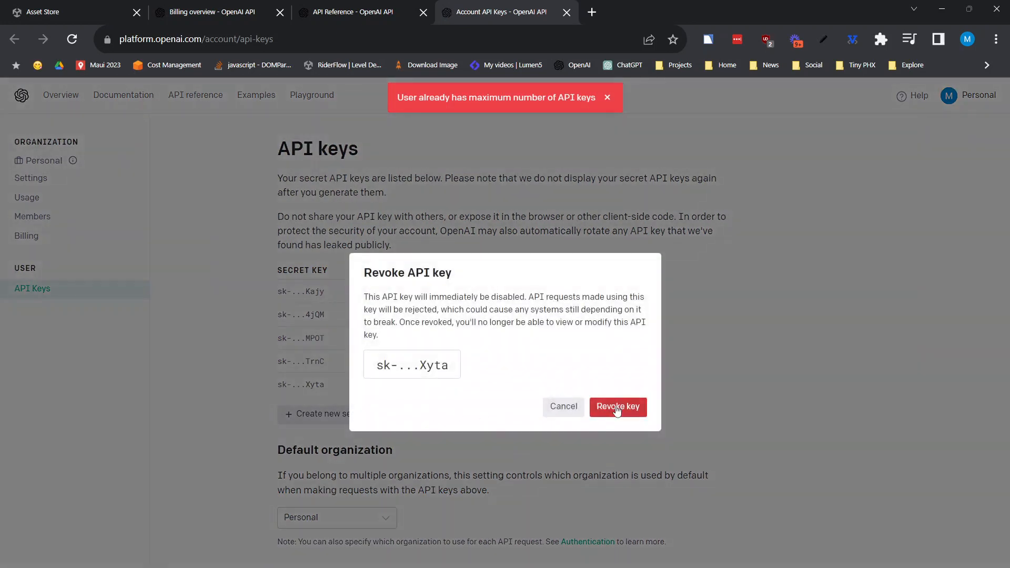
{"action": "left_click", "coordinate": [617, 407]}
{"action": "left_click", "coordinate": [363, 389]}
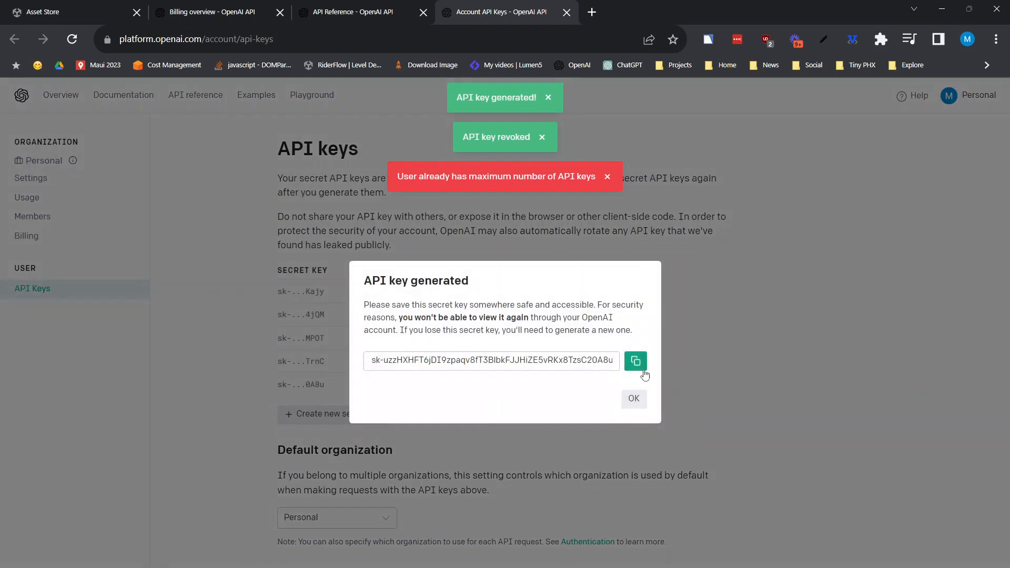
{"action": "left_click", "coordinate": [642, 369]}
Switch to Unity, paste the API key into the credentials window's API Key field and save it
{"action": "key", "text": "alt+Tab"}
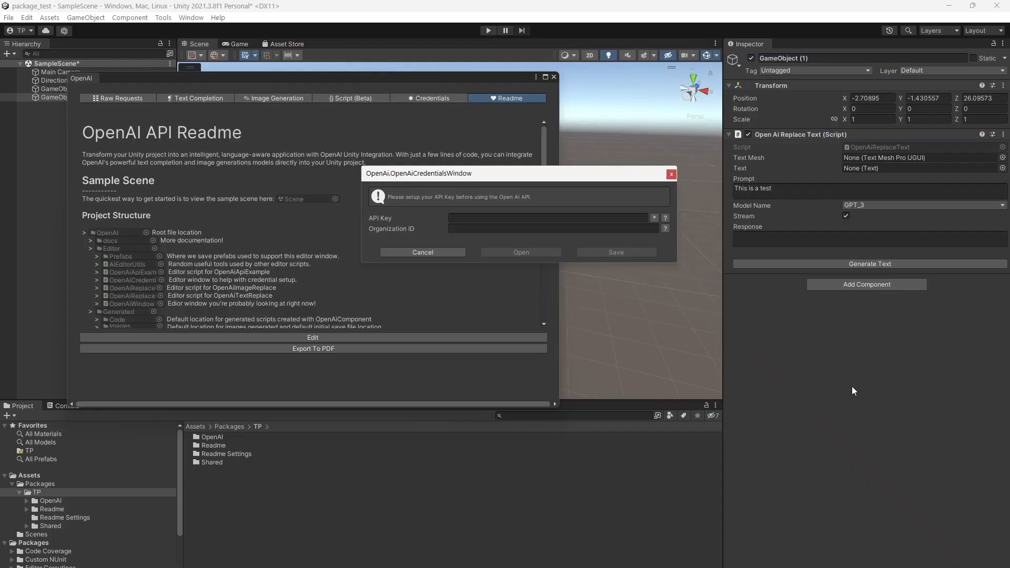
{"action": "left_click", "coordinate": [566, 218]}
{"action": "key", "text": "ctrl+v"}
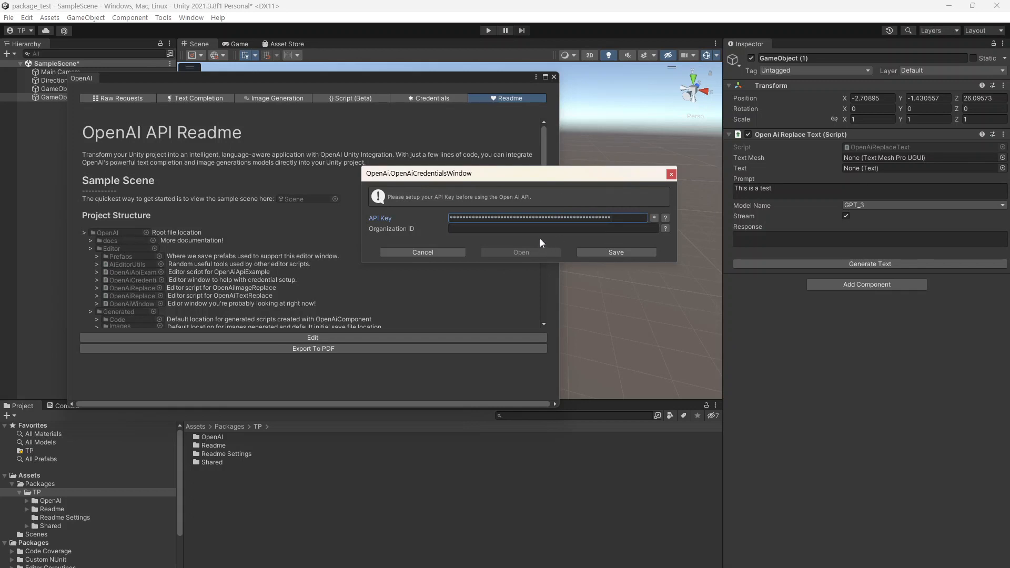
{"action": "left_click", "coordinate": [610, 253]}
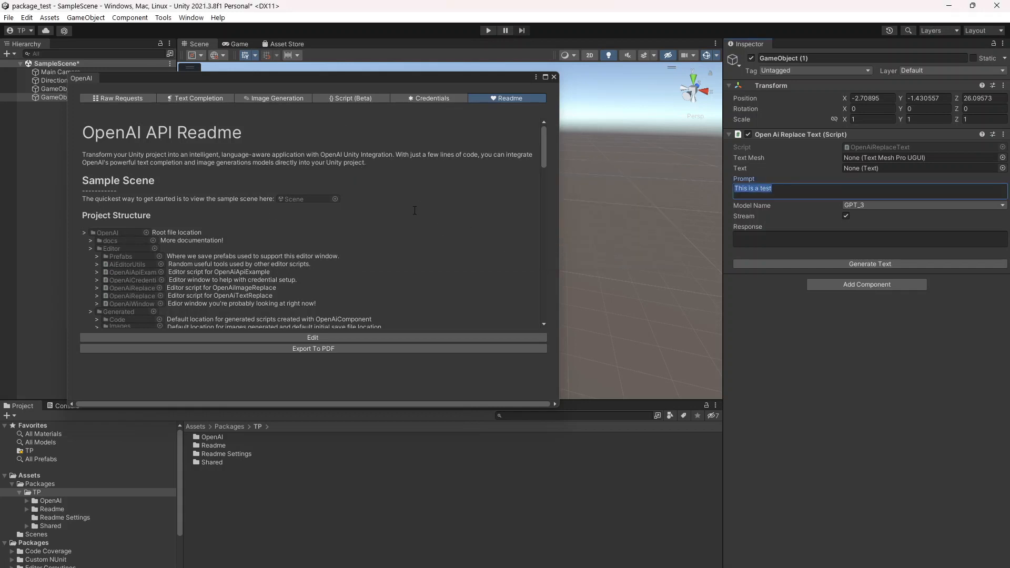
Dock the OpenAI window beside the Asset Store view and show its Credentials page
{"action": "left_click_drag", "start_coordinate": [152, 89], "coordinate": [305, 125]}
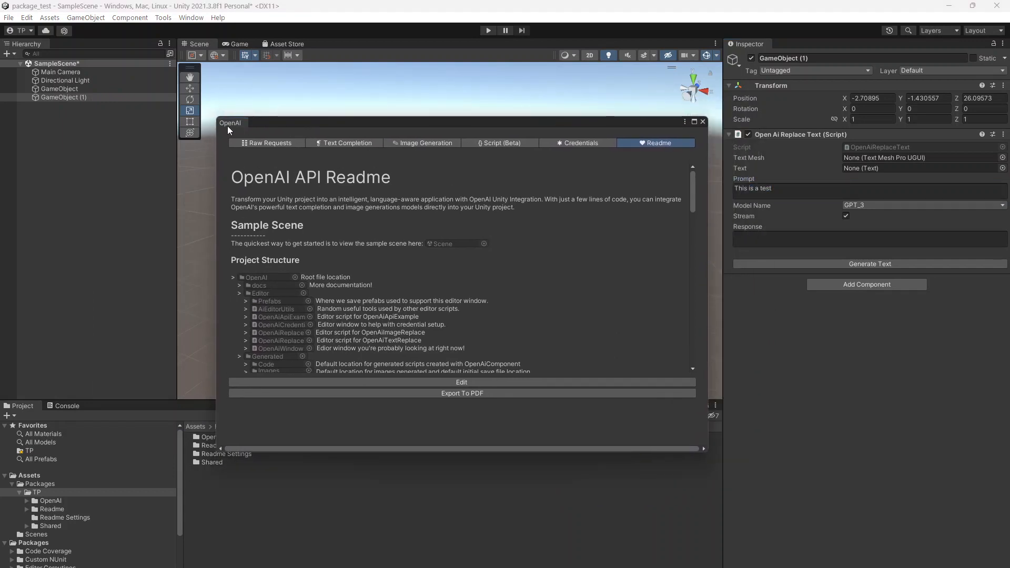
{"action": "left_click_drag", "start_coordinate": [227, 125], "coordinate": [332, 45]}
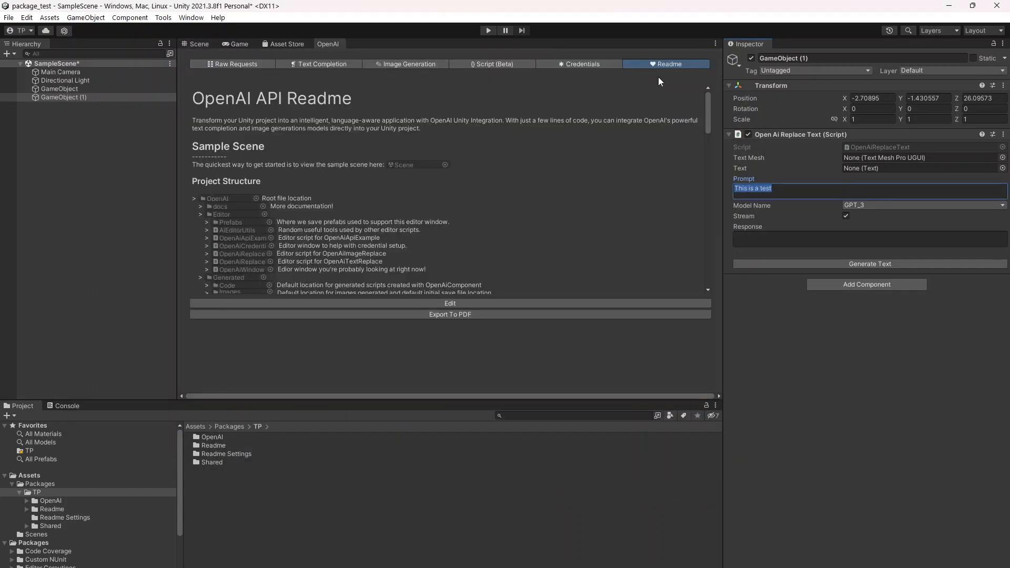
{"action": "left_click", "coordinate": [576, 64]}
{"action": "left_click", "coordinate": [627, 113]}
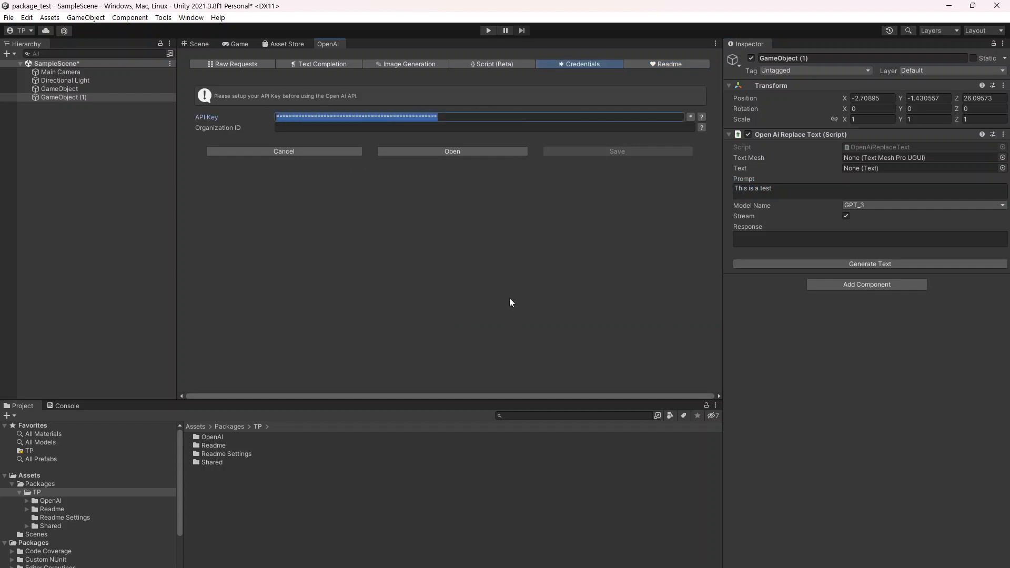
Open the folder holding the saved credentials, check the auth.json file and close the folder
{"action": "left_click", "coordinate": [465, 151]}
{"action": "left_click", "coordinate": [466, 151]}
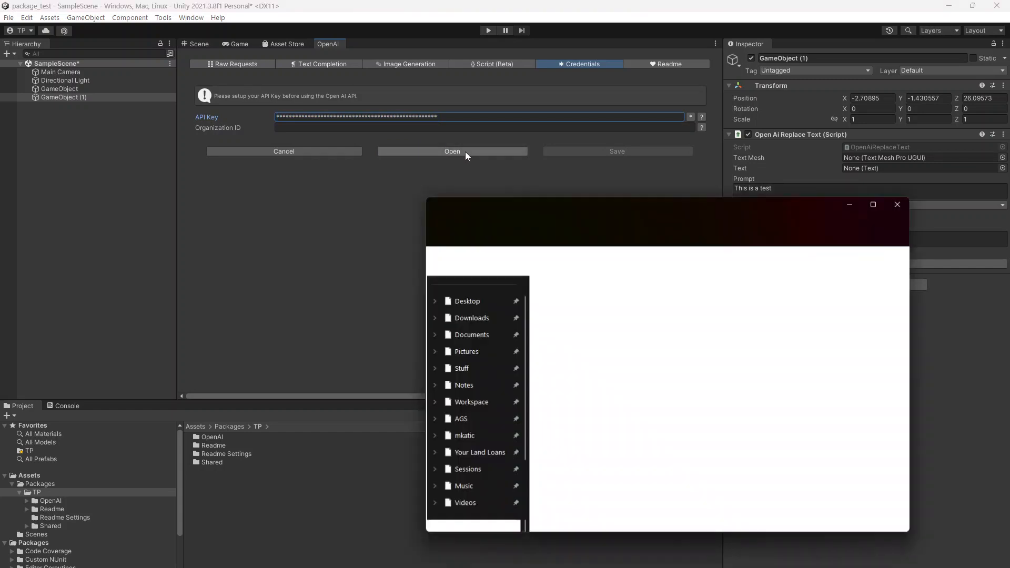
{"action": "left_click", "coordinate": [564, 300]}
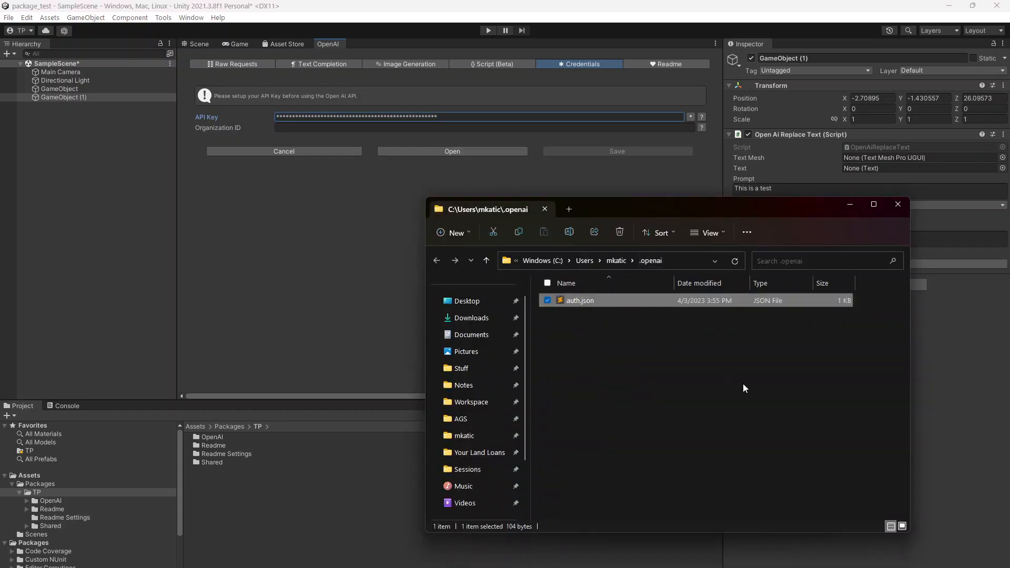
{"action": "left_click", "coordinate": [904, 205]}
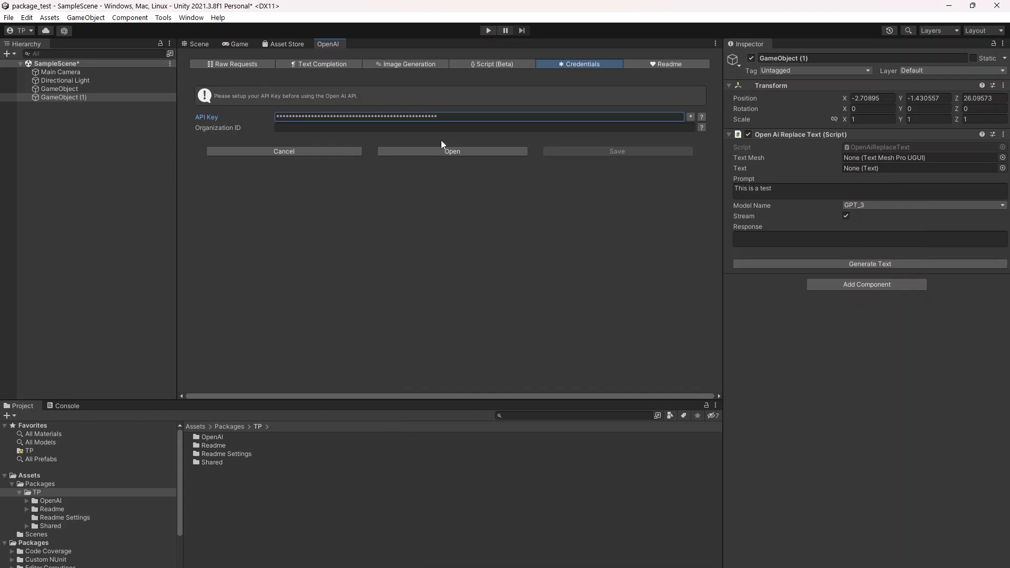
Generate the text response for the "This is a test" prompt in the Open Ai Replace Text component
{"action": "left_click", "coordinate": [879, 265]}
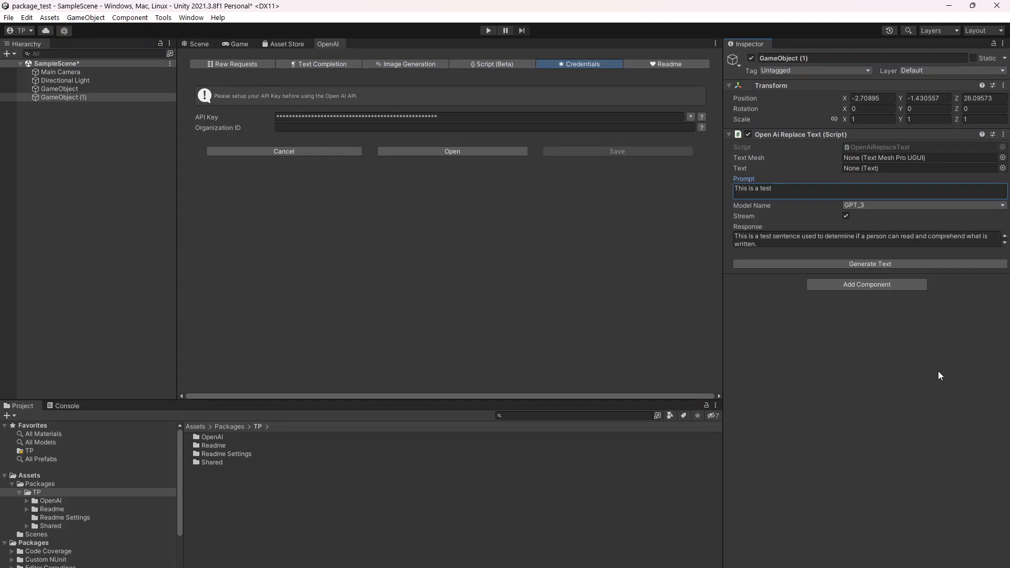
Highlight the generated response, open the Console and select the Request Sent log entry for the text-davinci-003 request
{"action": "left_click_drag", "start_coordinate": [774, 244], "coordinate": [609, 217]}
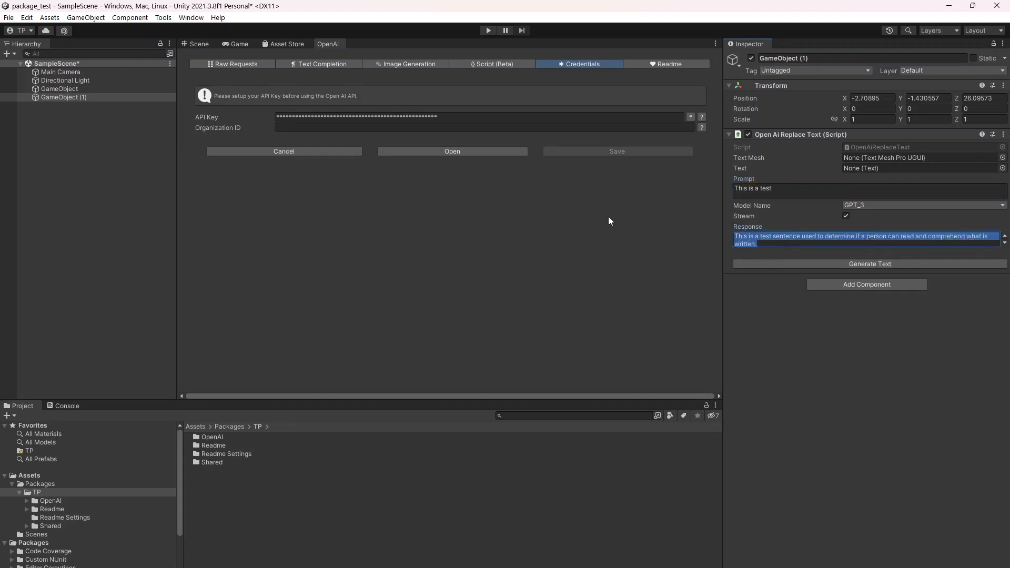
{"action": "left_click", "coordinate": [907, 344]}
{"action": "left_click", "coordinate": [62, 407]}
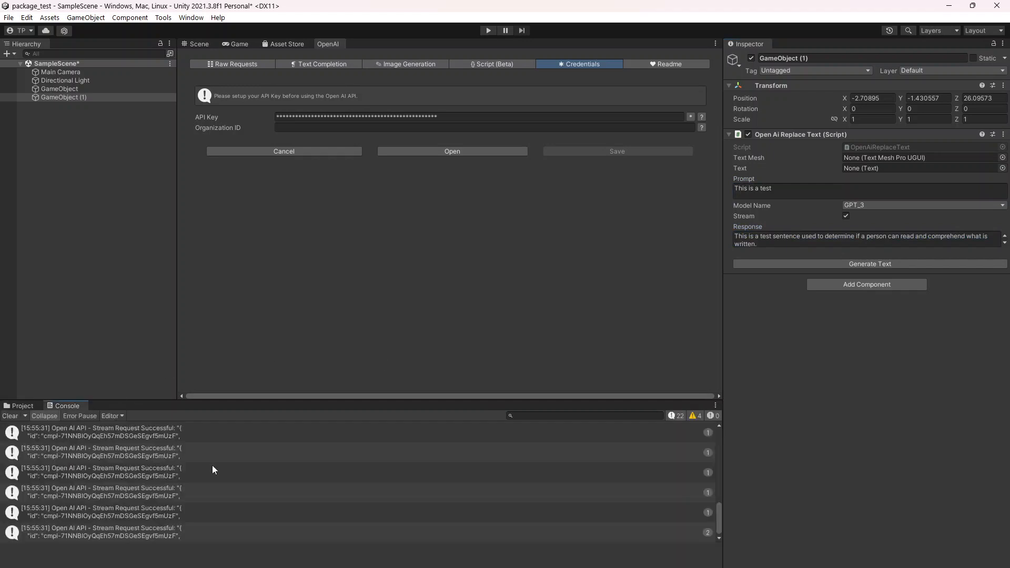
{"action": "scroll", "coordinate": [213, 467], "scroll_direction": "down", "scroll_amount": 1}
{"action": "left_click_drag", "start_coordinate": [718, 520], "coordinate": [719, 436]}
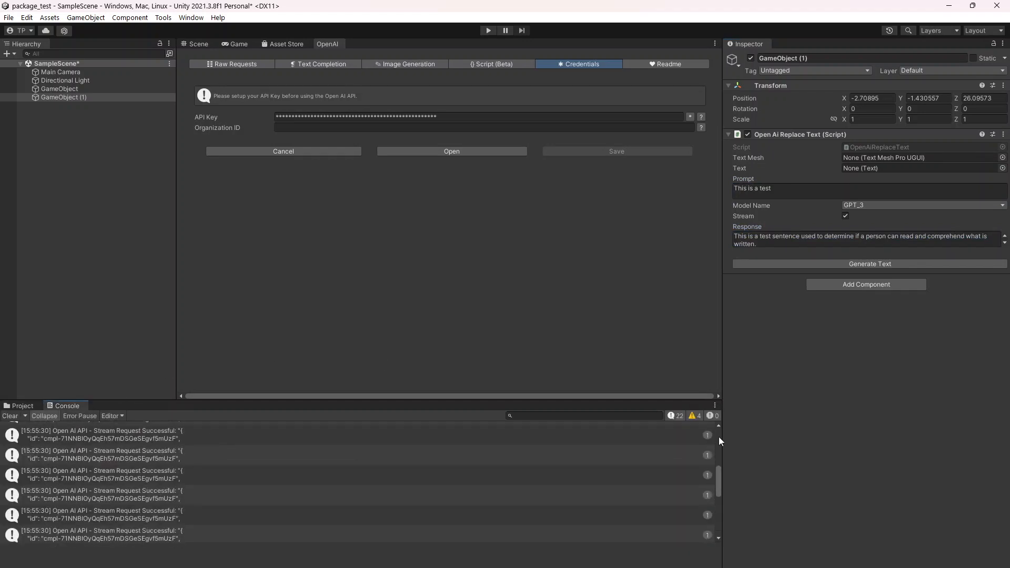
{"action": "left_click_drag", "start_coordinate": [718, 482], "coordinate": [182, 434]}
{"action": "scroll", "coordinate": [189, 507], "scroll_direction": "down", "scroll_amount": 3}
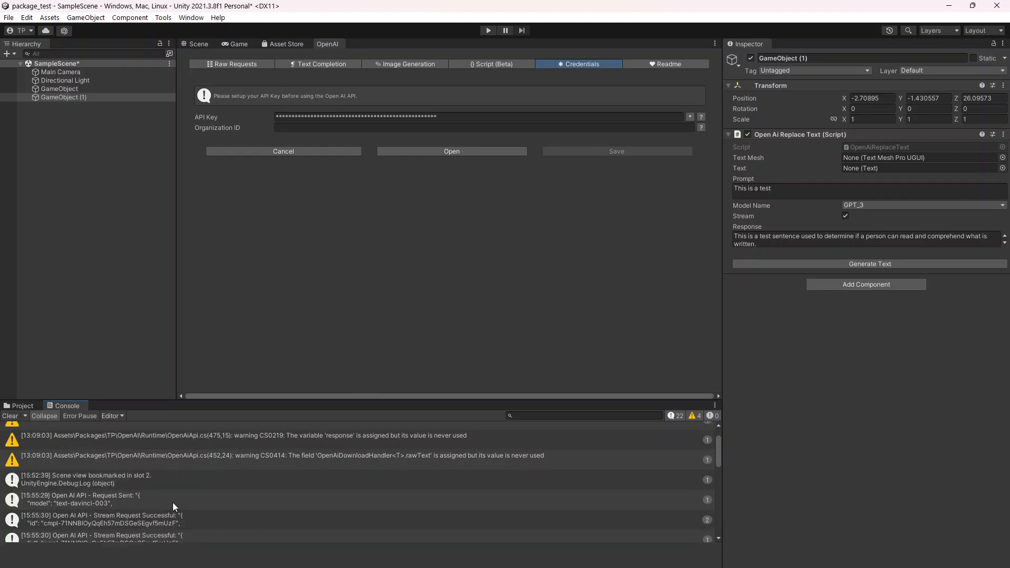
{"action": "left_click", "coordinate": [145, 437]}
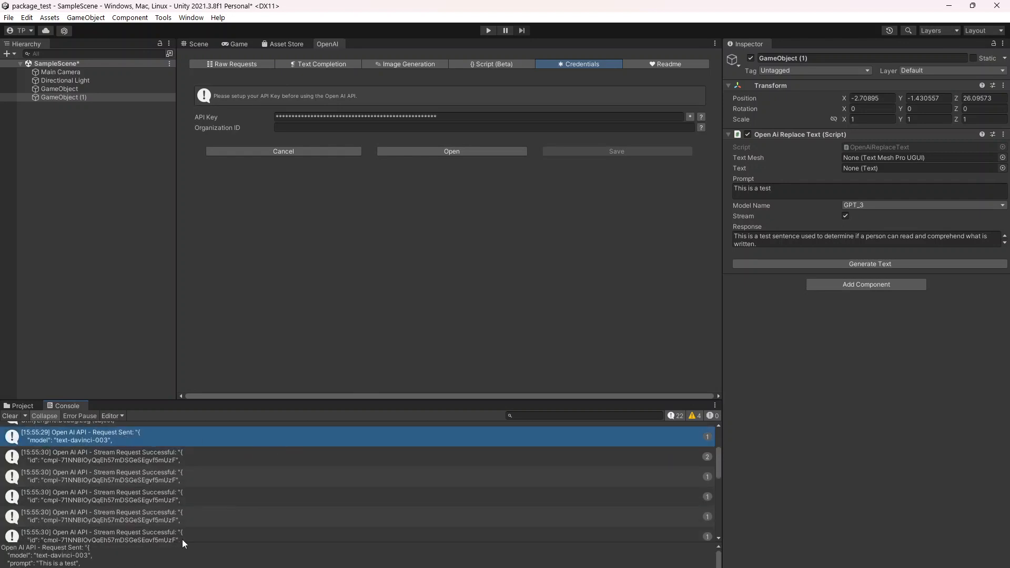
Enlarge the log details and examine the request's model, prompt, n, max_tokens, temperature and stream parameters
{"action": "left_click_drag", "start_coordinate": [188, 543], "coordinate": [220, 478]}
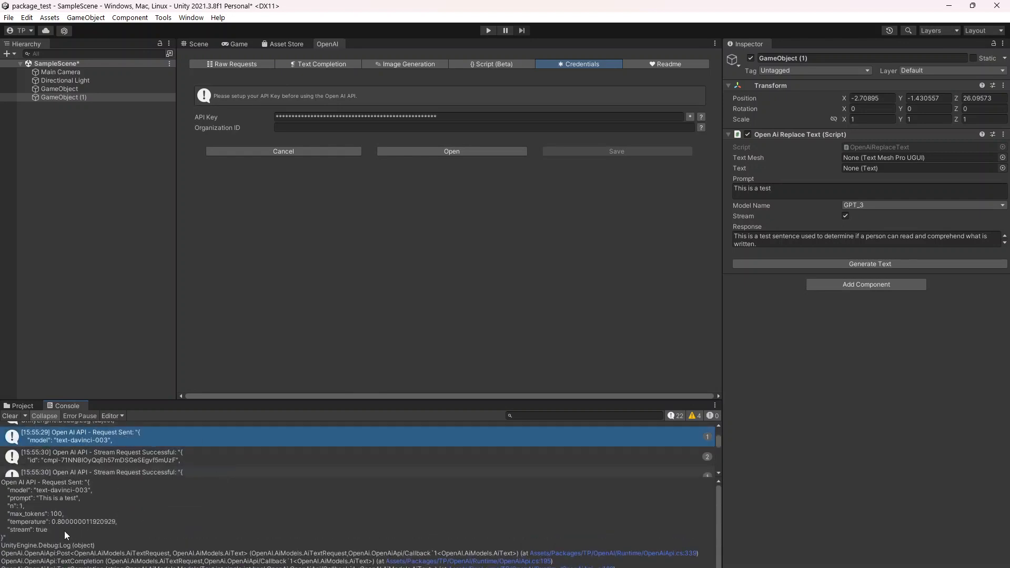
{"action": "left_click_drag", "start_coordinate": [67, 536], "coordinate": [3, 483]}
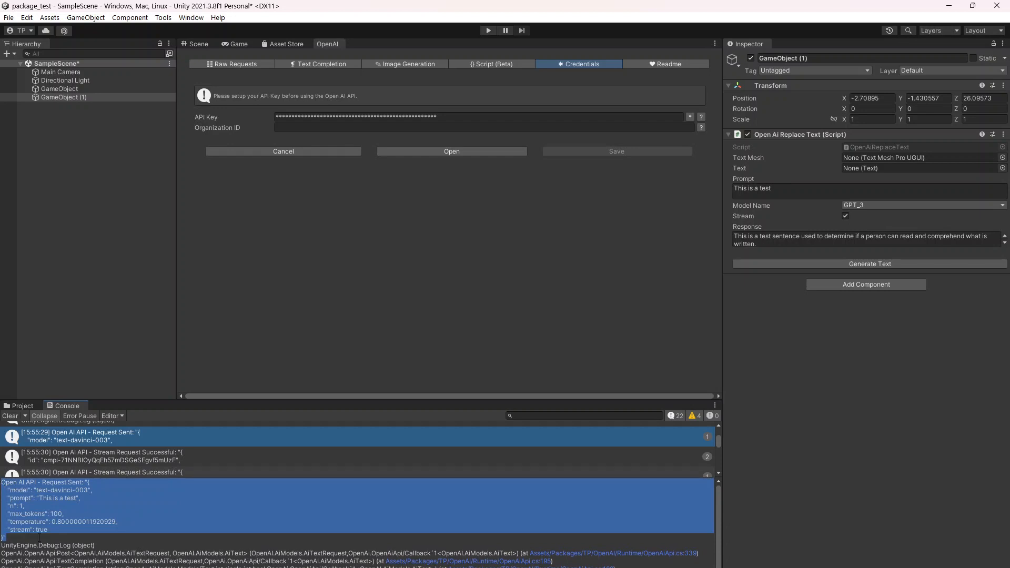
{"action": "left_click", "coordinate": [70, 501]}
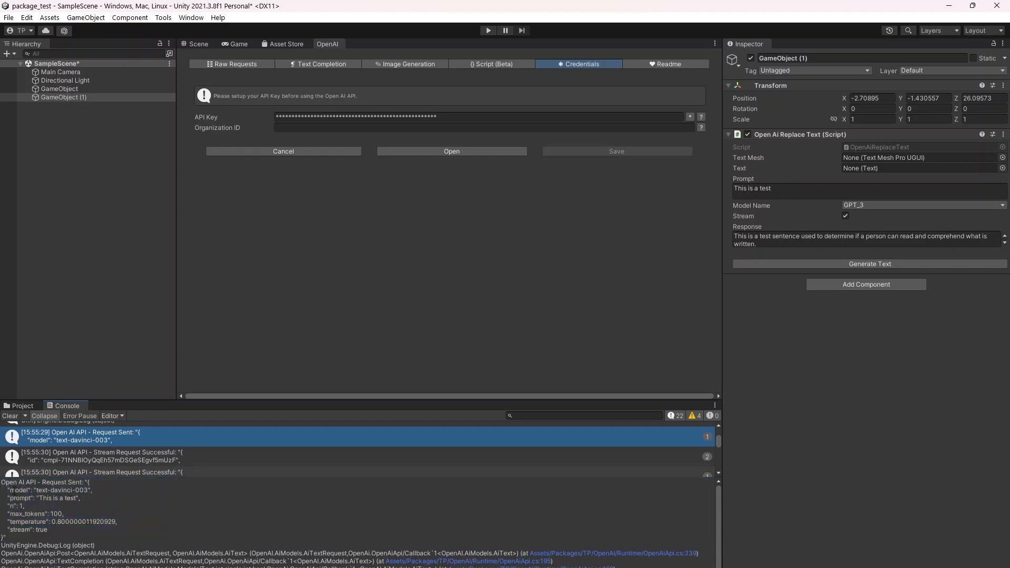
{"action": "left_click_drag", "start_coordinate": [28, 490], "coordinate": [80, 490]}
{"action": "mouse_move", "coordinate": [79, 497]}
{"action": "left_mouse_down"}
{"action": "mouse_move", "coordinate": [41, 497]}
{"action": "mouse_move", "coordinate": [80, 502]}
{"action": "left_mouse_up"}
{"action": "mouse_move", "coordinate": [14, 506]}
{"action": "left_mouse_down"}
{"action": "mouse_move", "coordinate": [25, 507]}
{"action": "mouse_move", "coordinate": [15, 513]}
{"action": "left_mouse_up"}
{"action": "left_click_drag", "start_coordinate": [125, 523], "coordinate": [14, 516]}
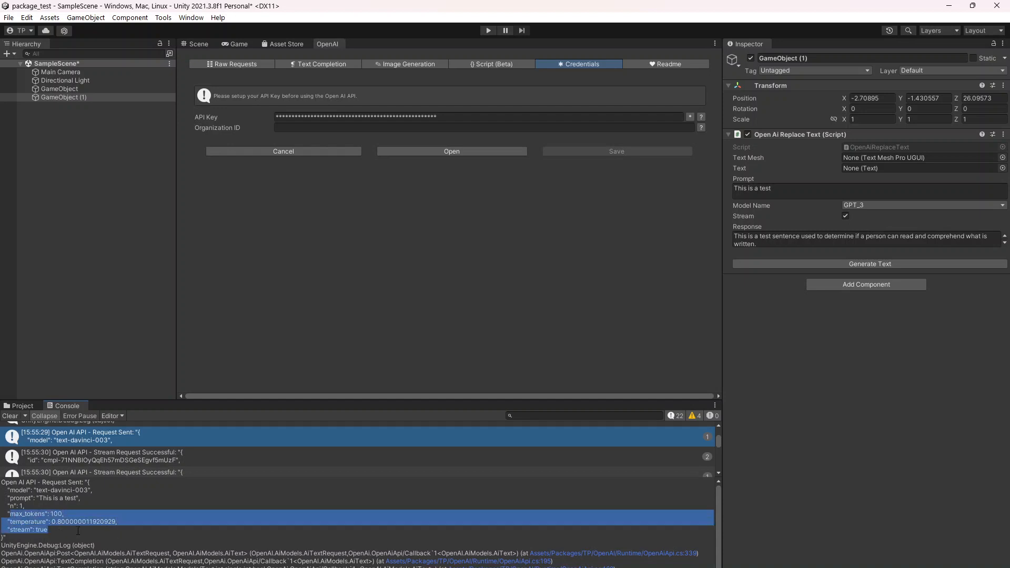
{"action": "left_click", "coordinate": [124, 533]}
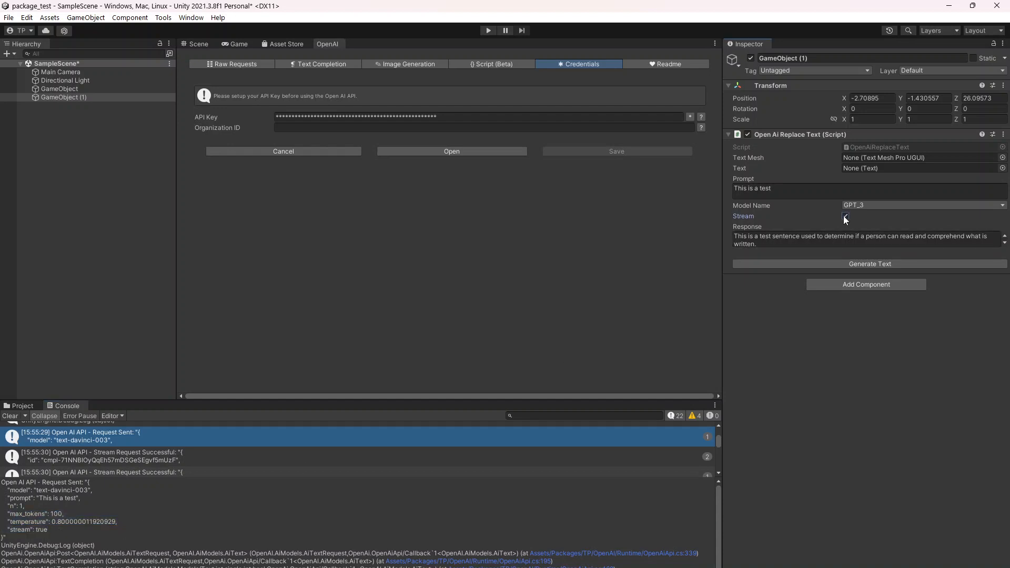
Turn off Stream in the Open Ai Replace Text component, set Model Name to ADA and generate the text
{"action": "left_click", "coordinate": [896, 206]}
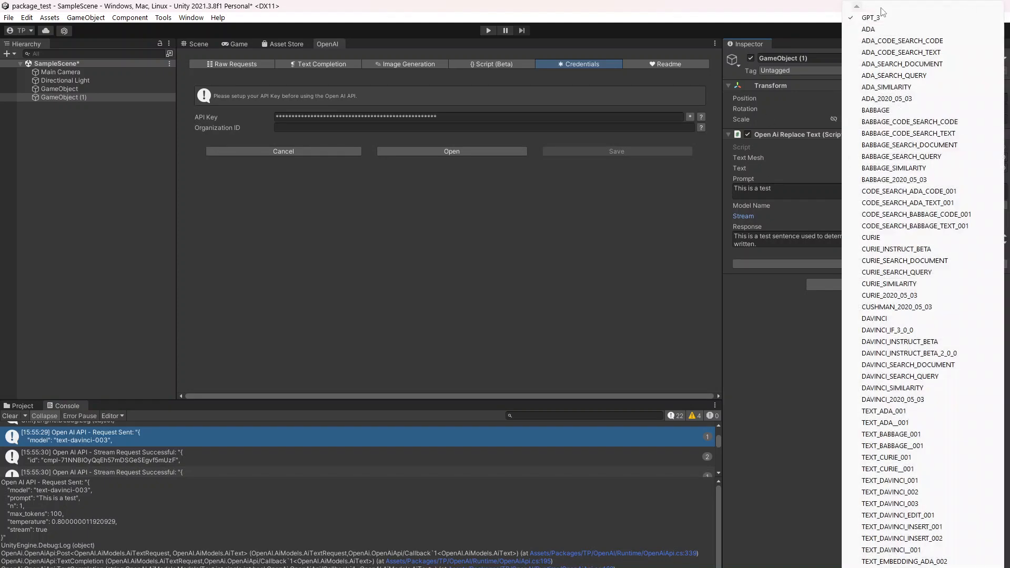
{"action": "left_click", "coordinate": [869, 29]}
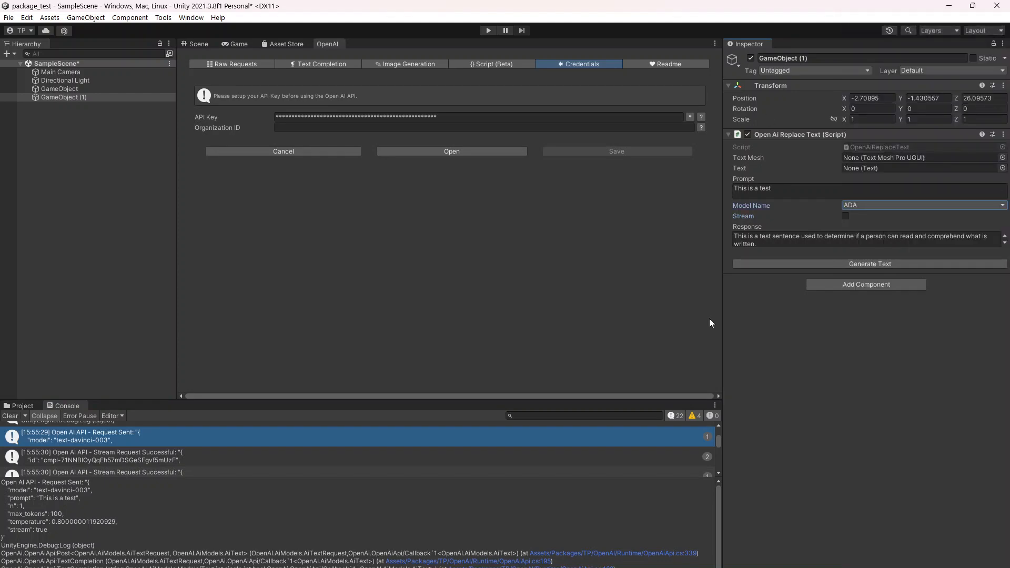
{"action": "left_click", "coordinate": [865, 264]}
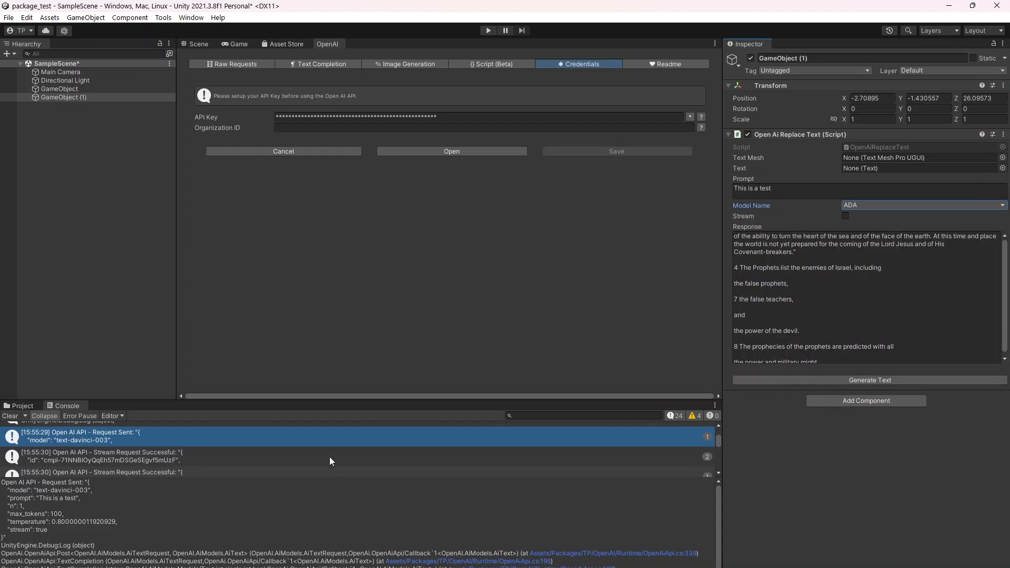
Select the Request Sent log entry for the ada model in the Console and check its stream parameter
{"action": "scroll", "coordinate": [316, 457], "scroll_direction": "down", "scroll_amount": 3}
{"action": "left_click", "coordinate": [114, 450]}
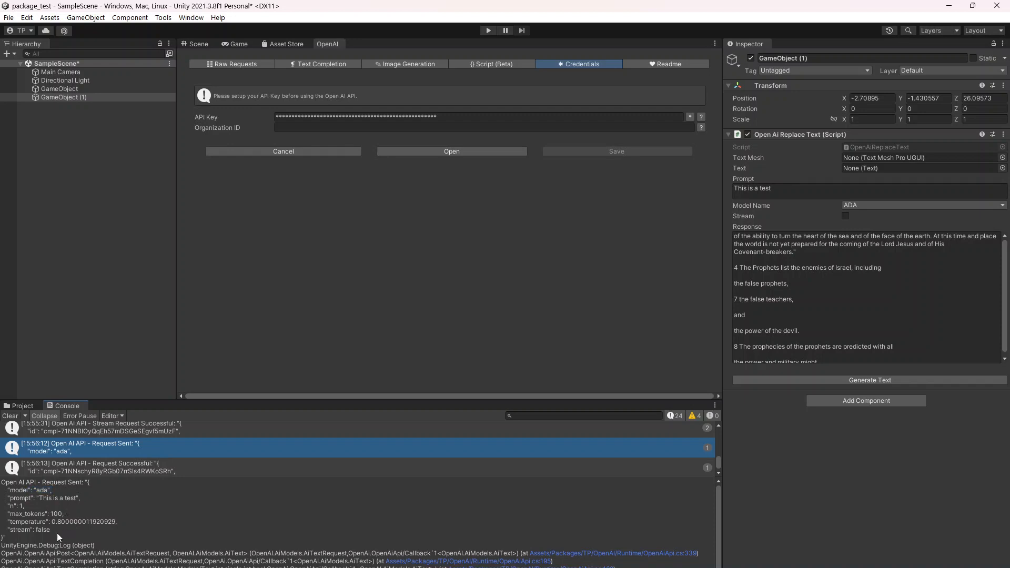
{"action": "left_click_drag", "start_coordinate": [57, 531], "coordinate": [7, 530]}
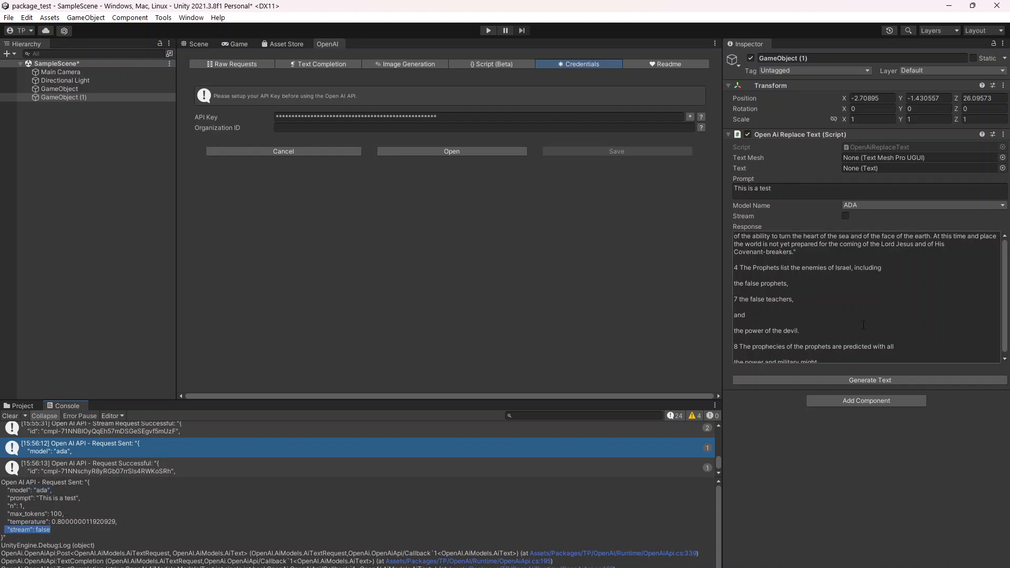
Turn Stream back on in the Open Ai Replace Text component and generate the text again with the ADA model
{"action": "left_click", "coordinate": [846, 216]}
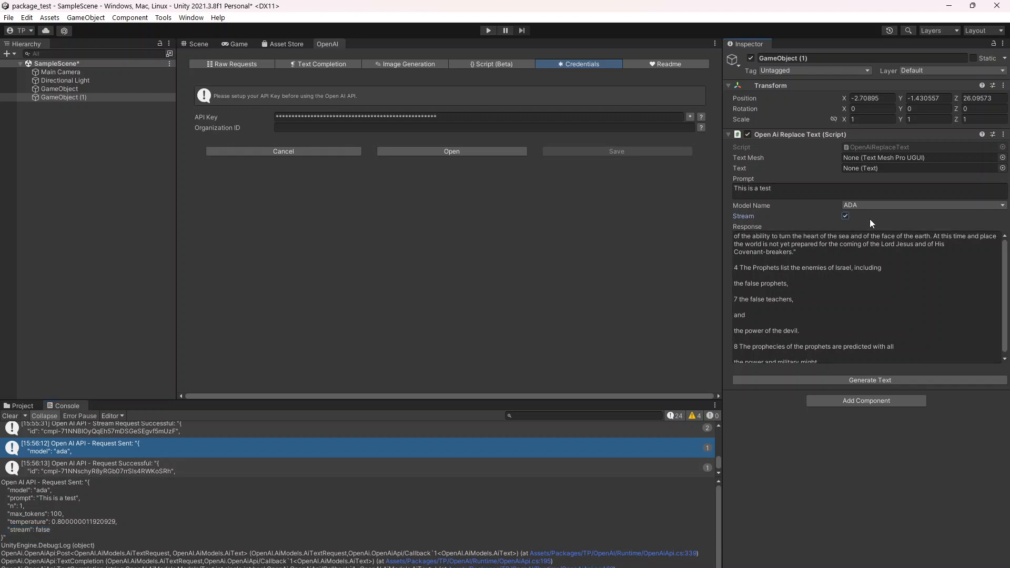
{"action": "left_click", "coordinate": [869, 380]}
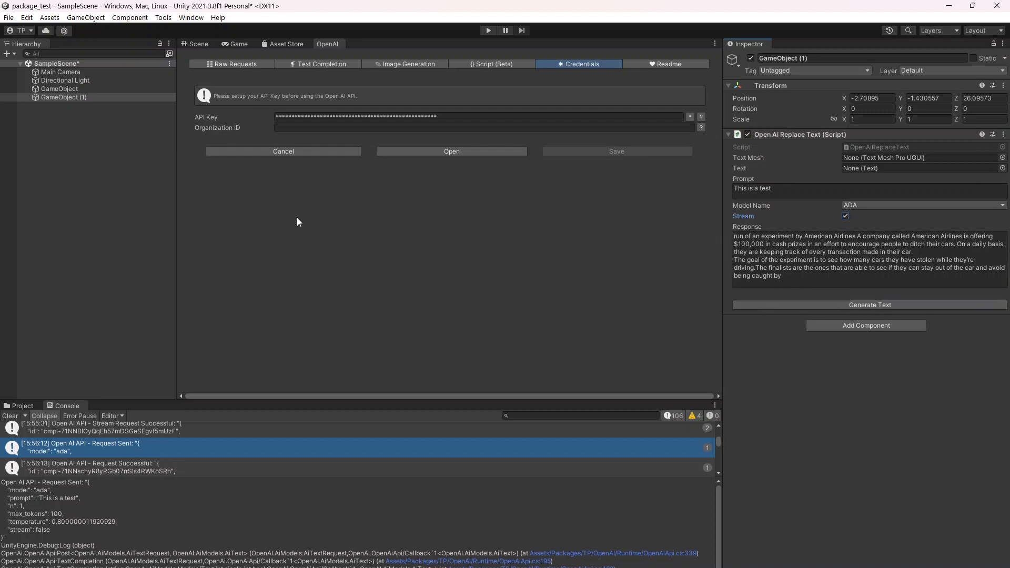
Show the Raw Requests page of the OpenAI window, expand Ai Text Request and look through the available models
{"action": "left_click", "coordinate": [219, 62]}
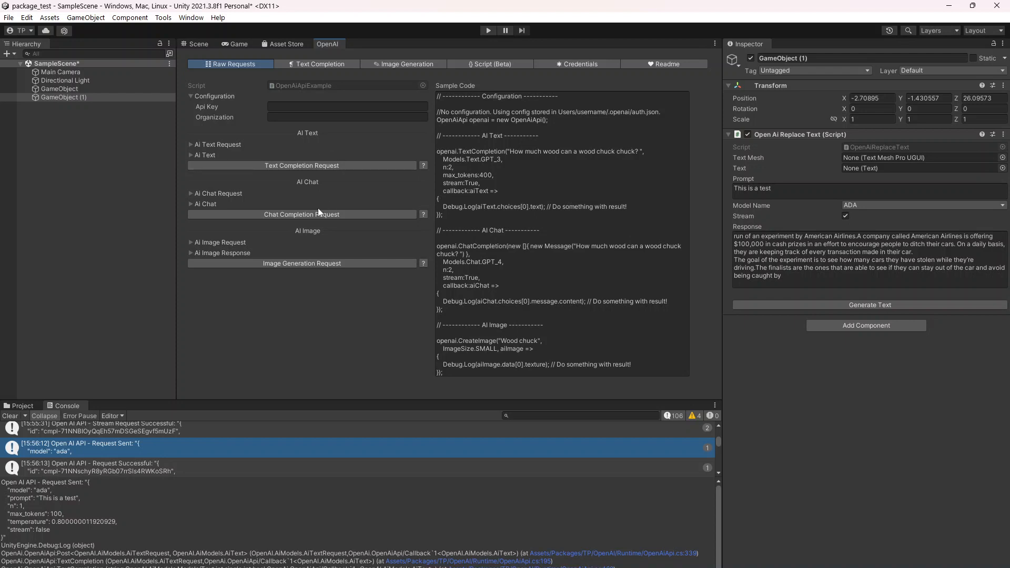
{"action": "left_click", "coordinate": [191, 144]}
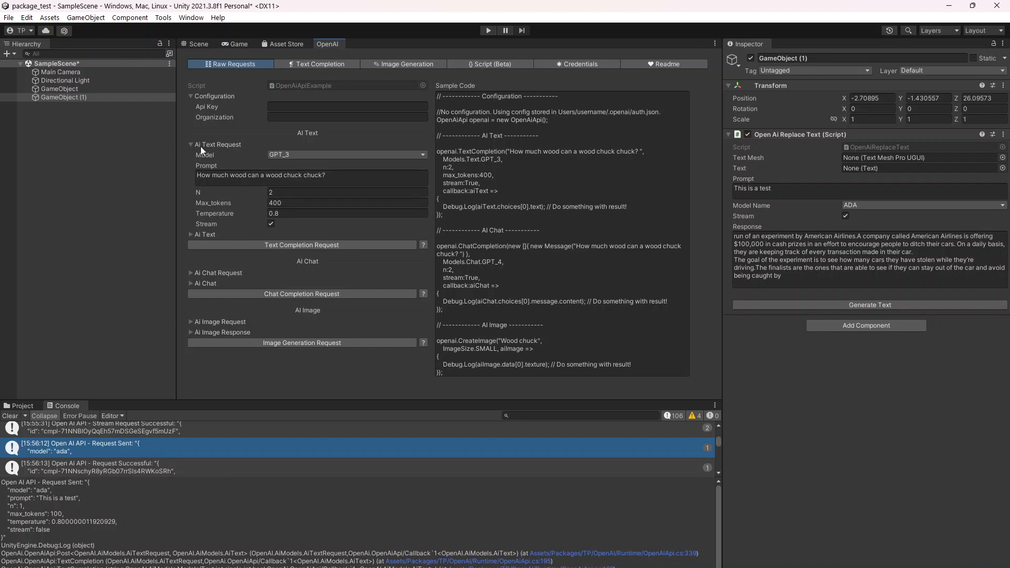
{"action": "left_click", "coordinate": [337, 156]}
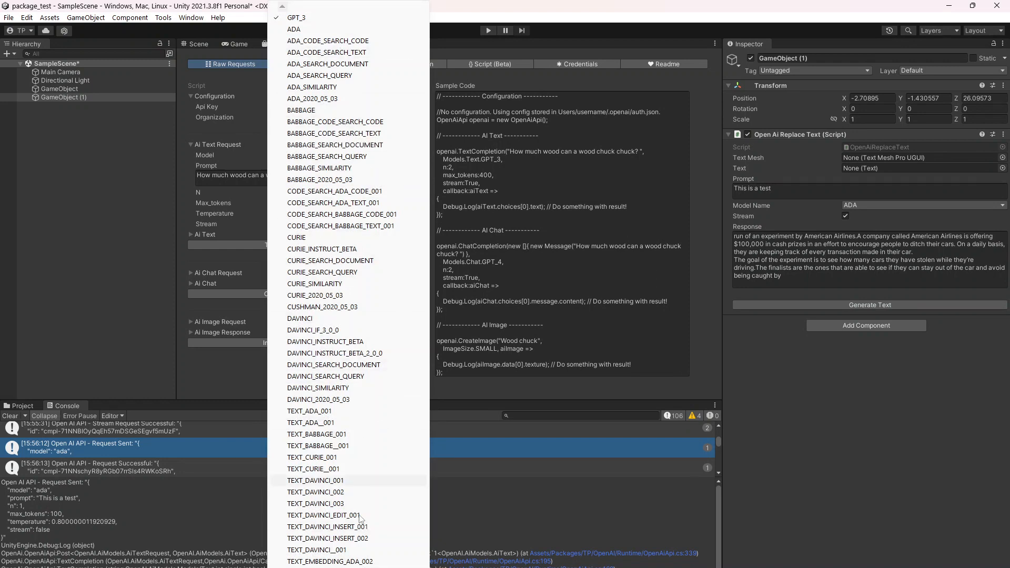
{"action": "left_click", "coordinate": [213, 301]}
Examine the Prompt, N and Max_tokens settings of the Ai Text Request
{"action": "left_click", "coordinate": [332, 175]}
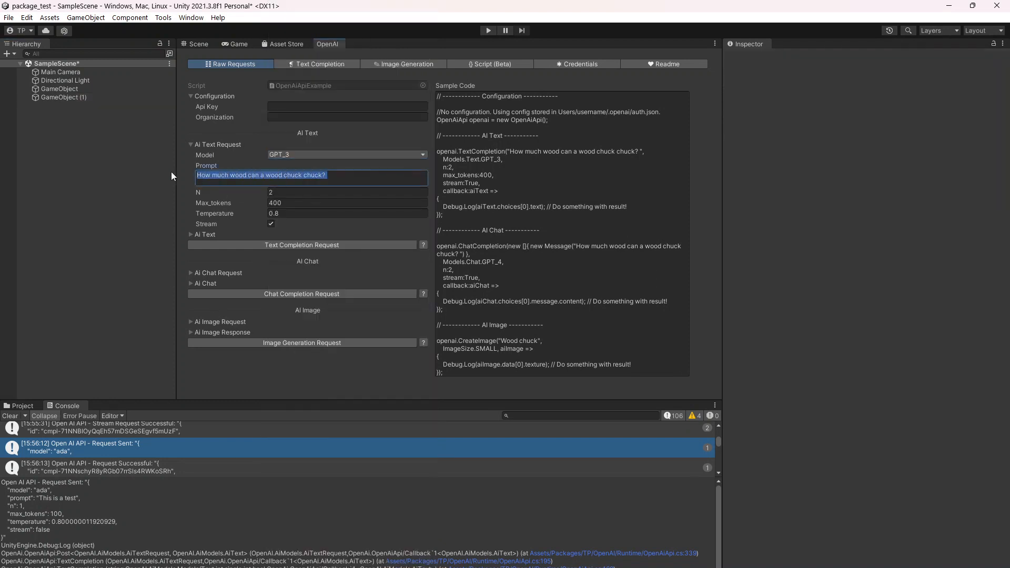
{"action": "left_click", "coordinate": [187, 195]}
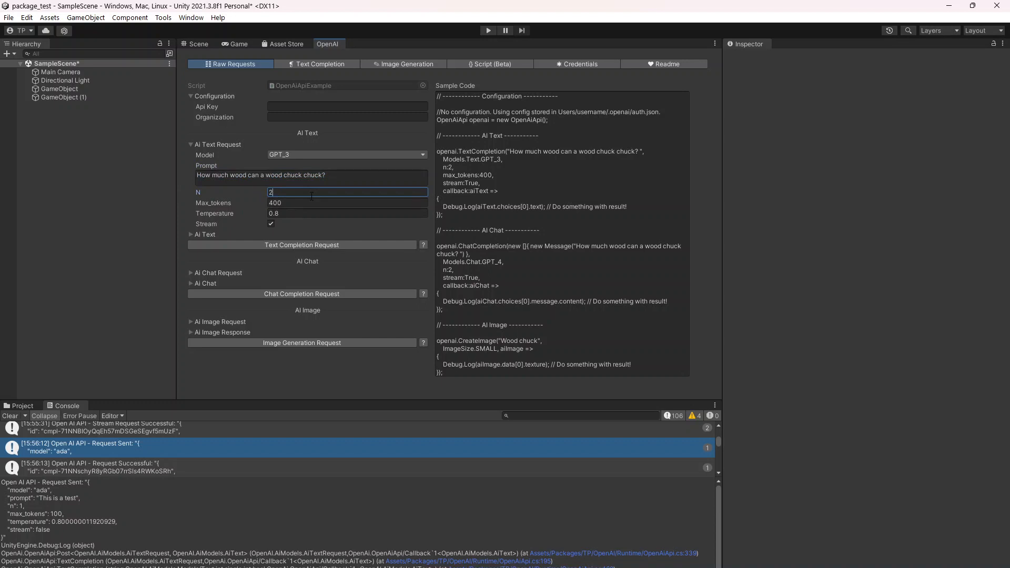
{"action": "left_click_drag", "start_coordinate": [312, 195], "coordinate": [179, 193]}
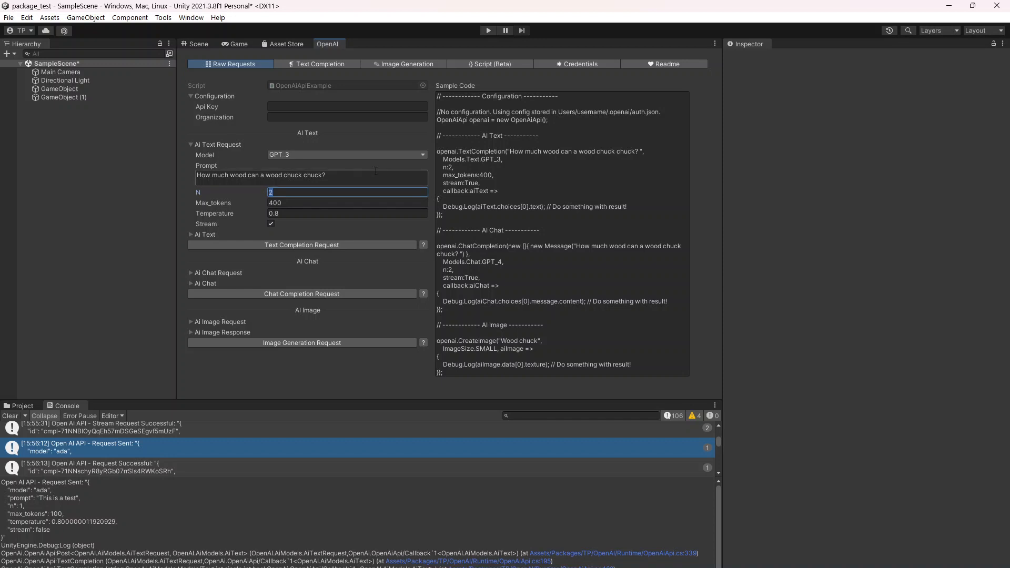
{"action": "left_click", "coordinate": [215, 204]}
{"action": "left_click", "coordinate": [285, 204]}
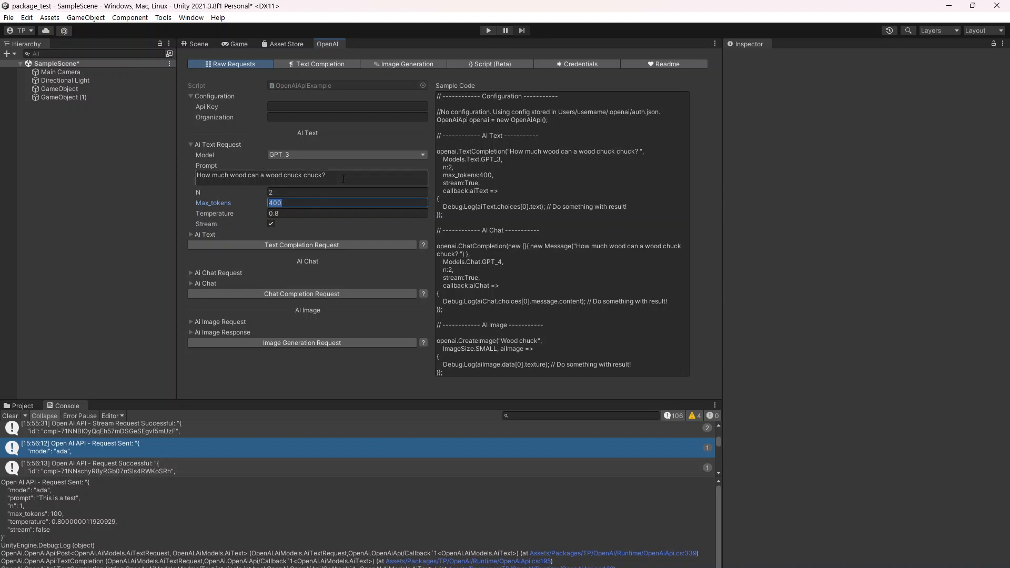
{"action": "left_click_drag", "start_coordinate": [327, 176], "coordinate": [159, 170]}
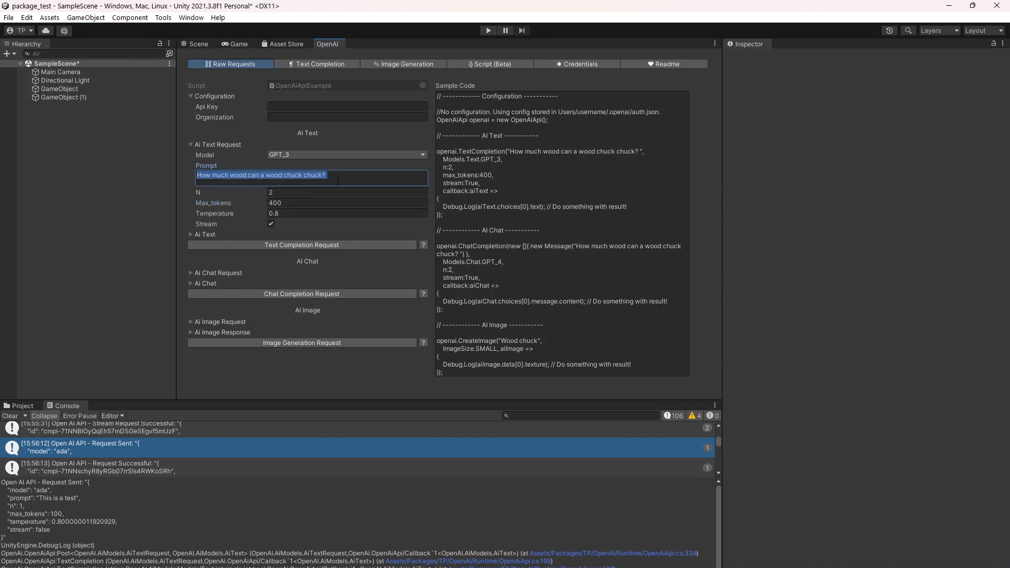
{"action": "left_click_drag", "start_coordinate": [330, 177], "coordinate": [193, 174]}
{"action": "left_click", "coordinate": [255, 204]}
{"action": "left_click", "coordinate": [313, 204]}
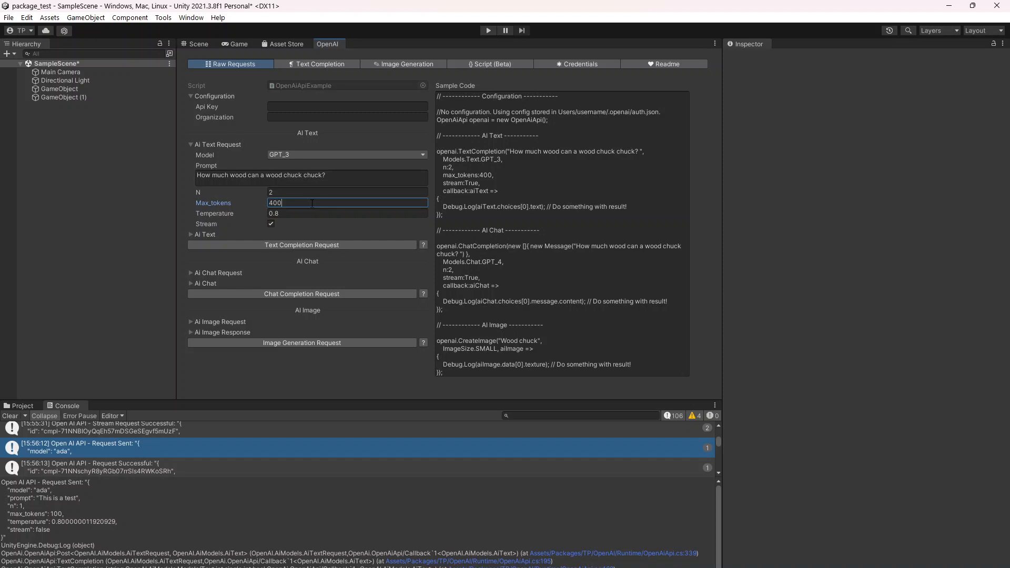
{"action": "left_click", "coordinate": [299, 202]}
{"action": "left_click", "coordinate": [307, 205]}
Try Temperature values of 0 and 2 for the Ai Text Request and restore the Temperature to 0.8
{"action": "left_click", "coordinate": [291, 212]}
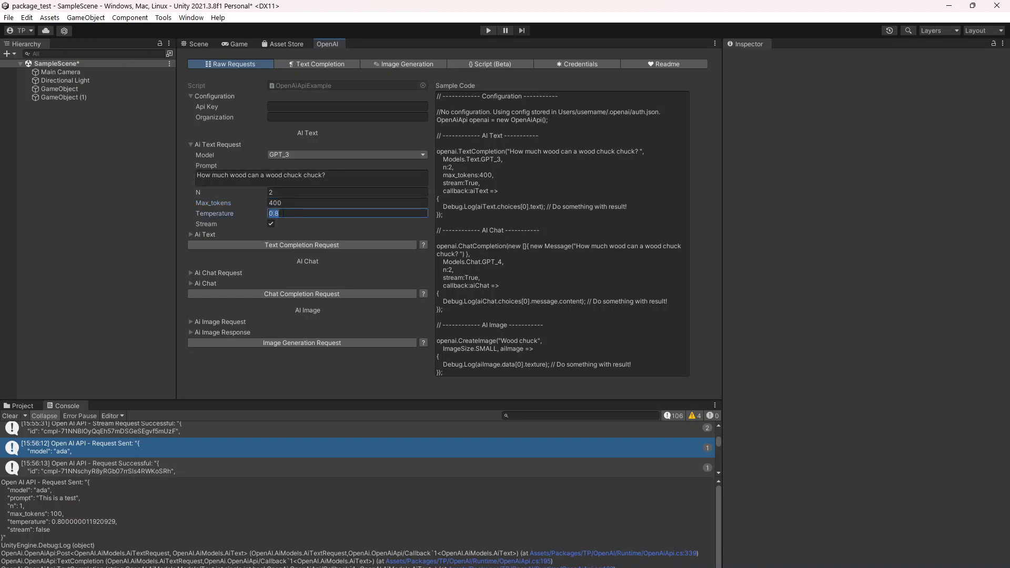
{"action": "left_click", "coordinate": [288, 214]}
{"action": "type", "text": "0"}
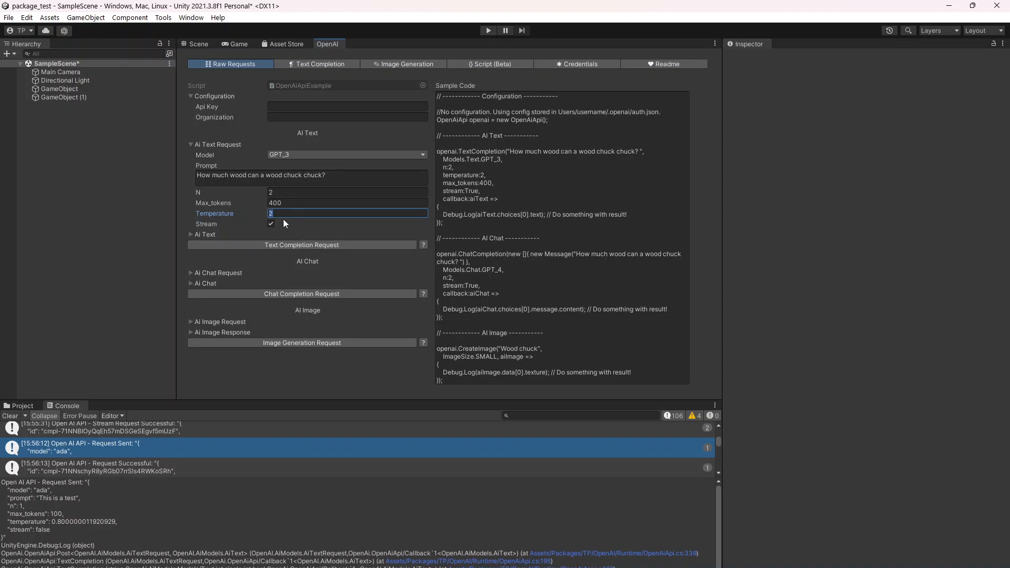
{"action": "type", "text": ".8"}
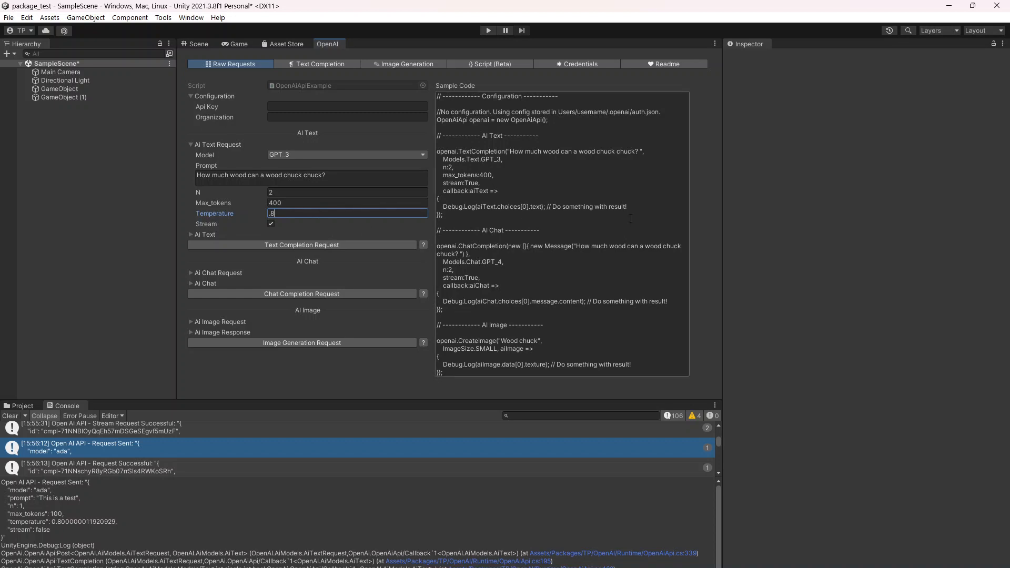
Append "dwadwadwa" to the end of the Ai Text Request's wood chuck prompt
{"action": "left_click", "coordinate": [402, 177]}
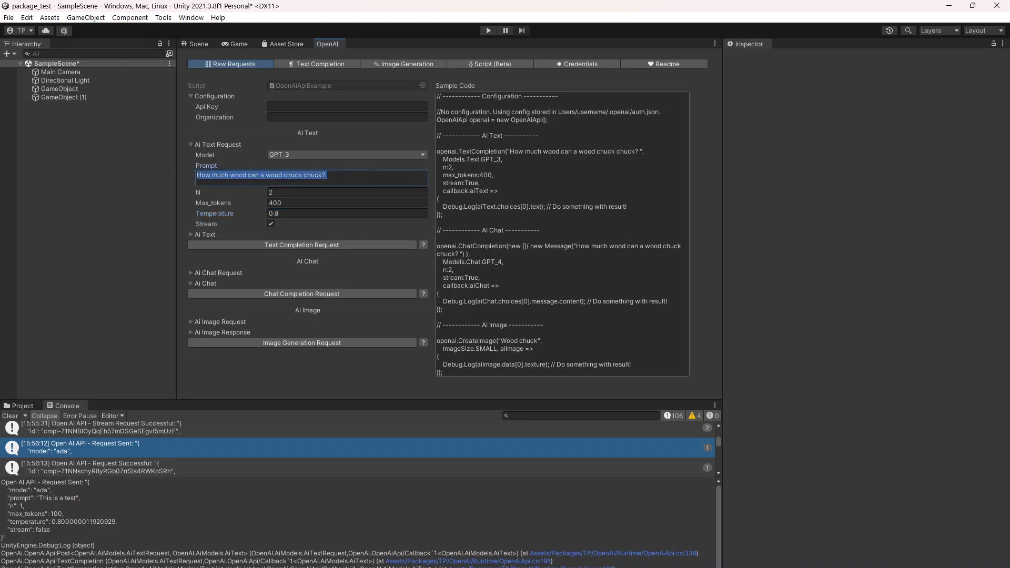
{"action": "left_click", "coordinate": [403, 177]}
{"action": "type", "text": "dwa"}
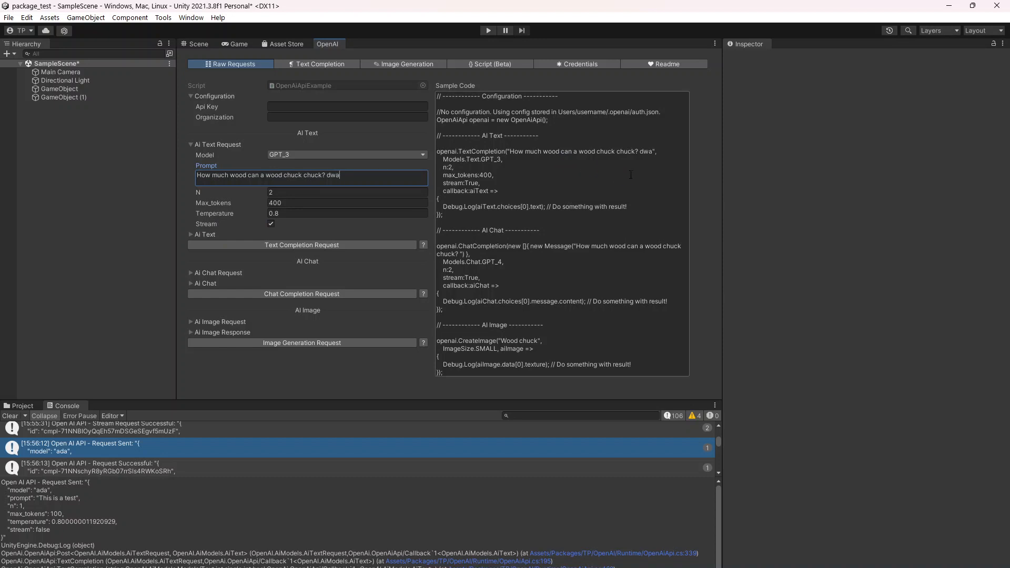
{"action": "type", "text": "dwadwa"}
Examine the openai.TextCompletion block in the Sample Code and compare it with the Ai Text Request's prompt
{"action": "left_click_drag", "start_coordinate": [681, 152], "coordinate": [547, 153]}
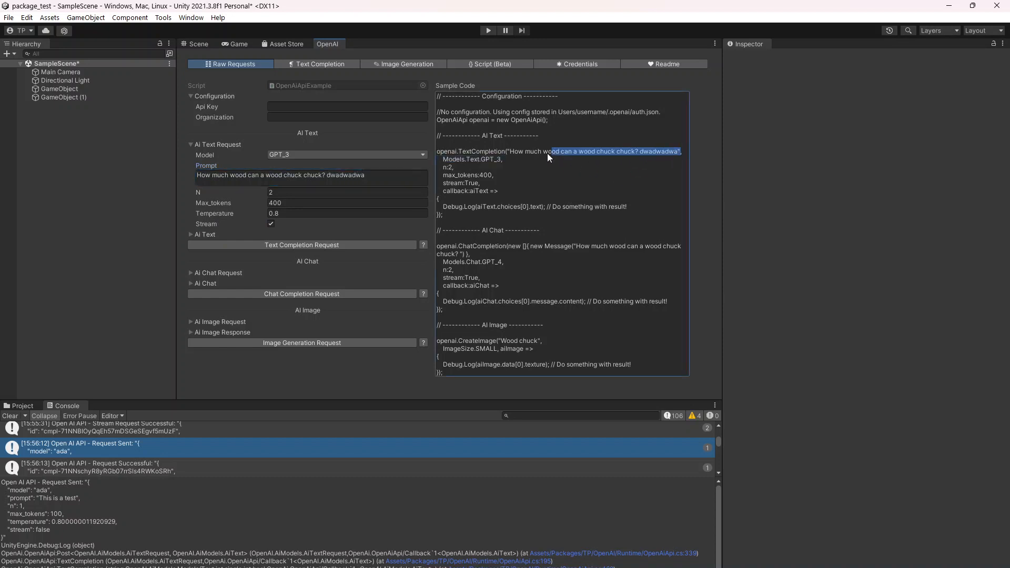
{"action": "left_click", "coordinate": [544, 152]}
{"action": "left_click_drag", "start_coordinate": [495, 221], "coordinate": [413, 154]}
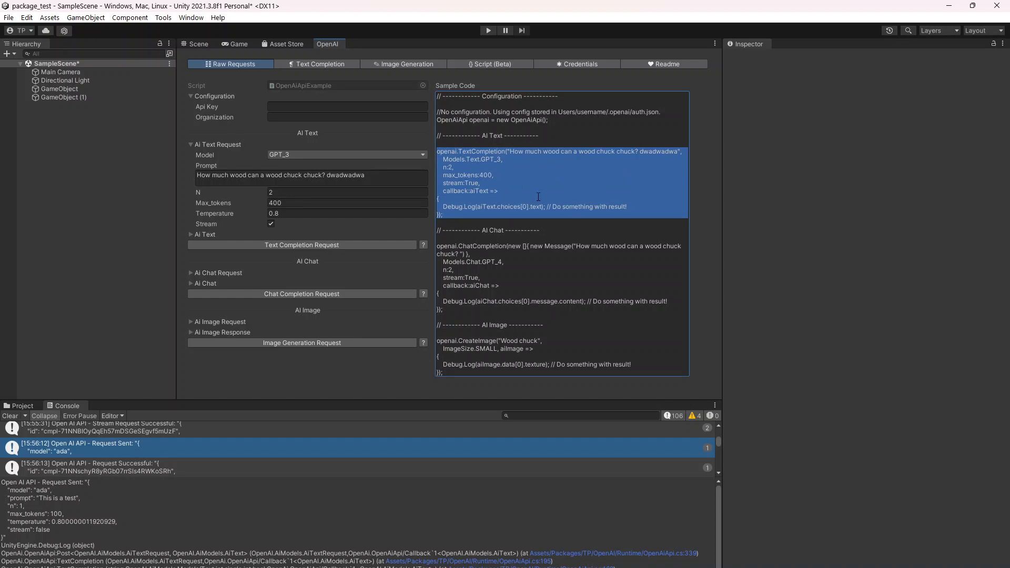
{"action": "left_click", "coordinate": [562, 216]}
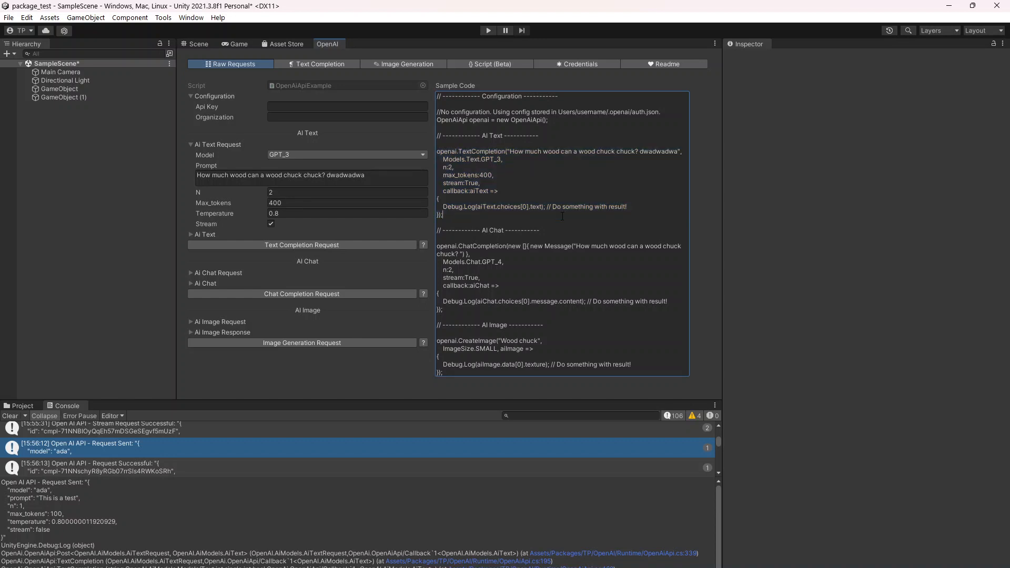
{"action": "left_click_drag", "start_coordinate": [441, 231], "coordinate": [379, 161]}
{"action": "double_click", "coordinate": [337, 175]}
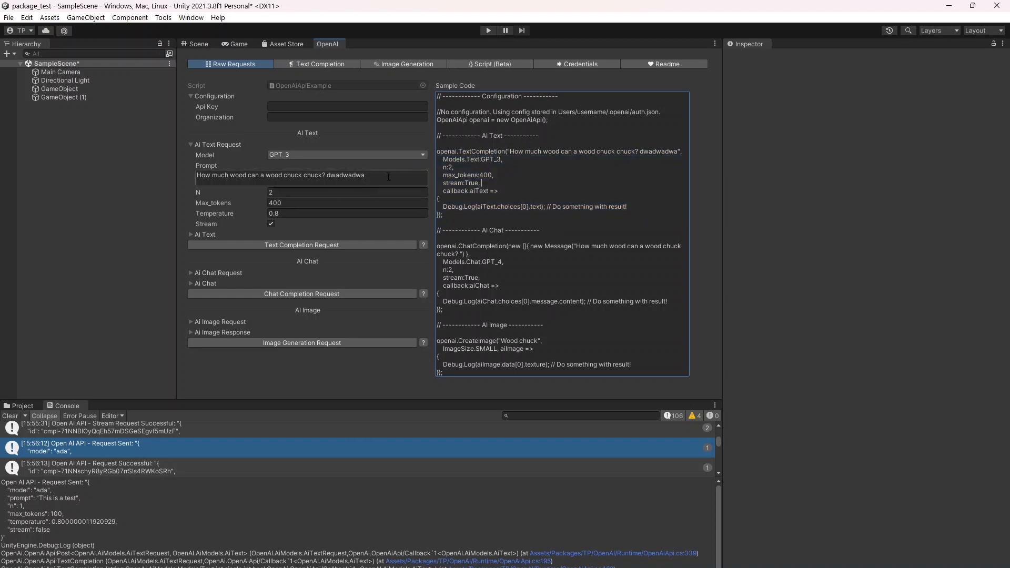
Remove "dwadwadwa" from the end of the Ai Text Request's prompt and send the text completion request
{"action": "key", "text": "BackSpace"}
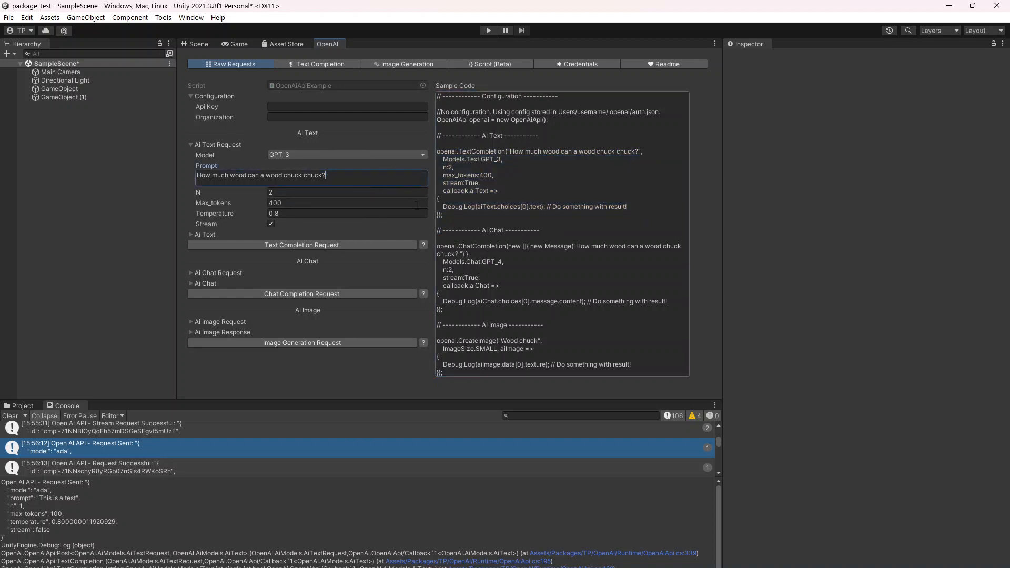
{"action": "left_click", "coordinate": [321, 243]}
Expand the Ai Text response to view its choices and inspect the matching Stream Request Successful entry in the console log
{"action": "left_click", "coordinate": [191, 235]}
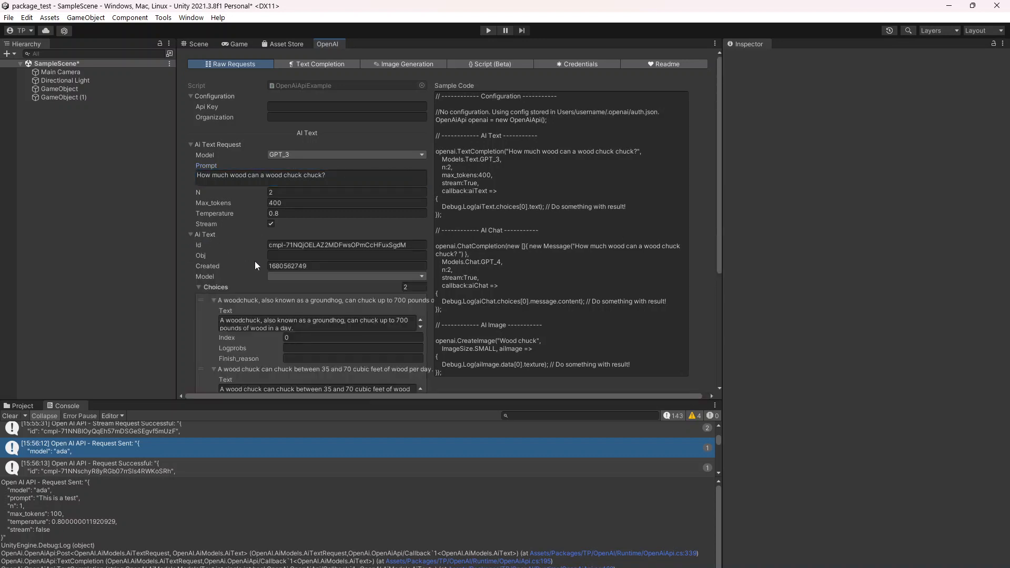
{"action": "scroll", "coordinate": [237, 259], "scroll_direction": "down", "scroll_amount": 4}
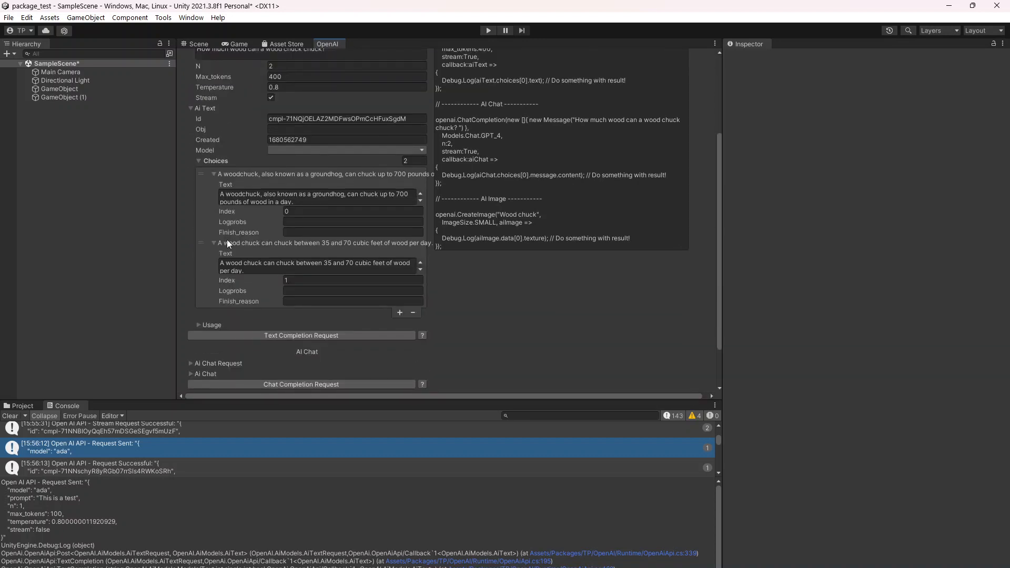
{"action": "scroll", "coordinate": [226, 238], "scroll_direction": "down", "scroll_amount": 1}
{"action": "scroll", "coordinate": [146, 460], "scroll_direction": "down", "scroll_amount": 3}
{"action": "scroll", "coordinate": [150, 448], "scroll_direction": "down", "scroll_amount": 10}
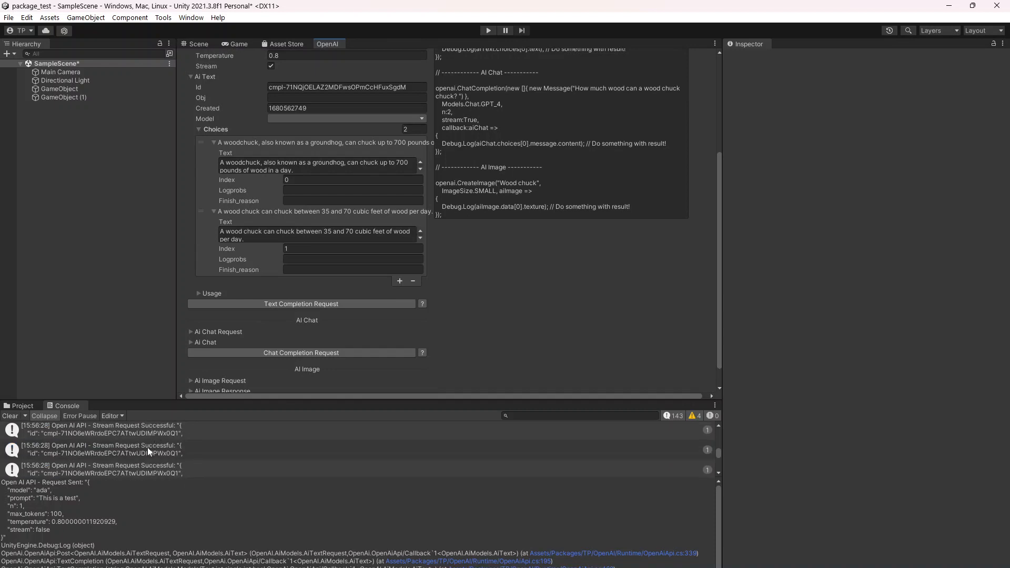
{"action": "left_click", "coordinate": [164, 466]}
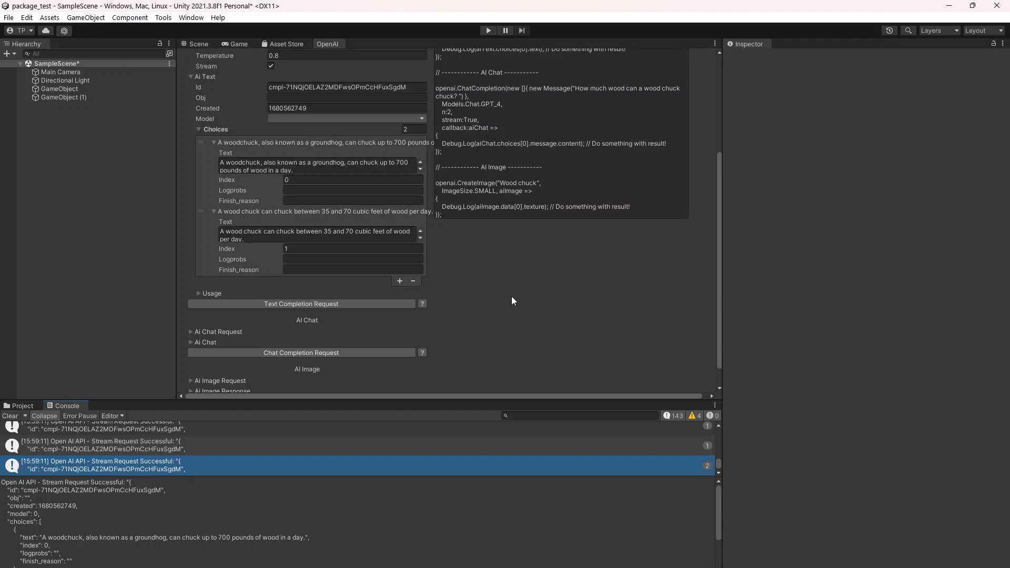
Compare the texts and Finish_reason fields of the two Ai Text choices with the request's N and Max_tokens settings
{"action": "scroll", "coordinate": [505, 300], "scroll_direction": "up", "scroll_amount": 3}
{"action": "key", "text": "Tab"}
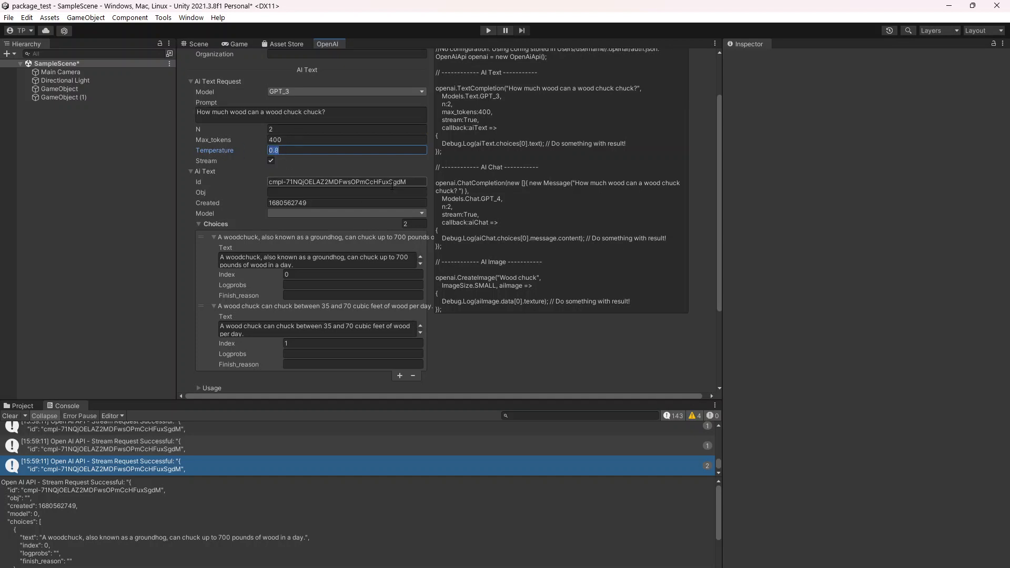
{"action": "left_click", "coordinate": [315, 260]}
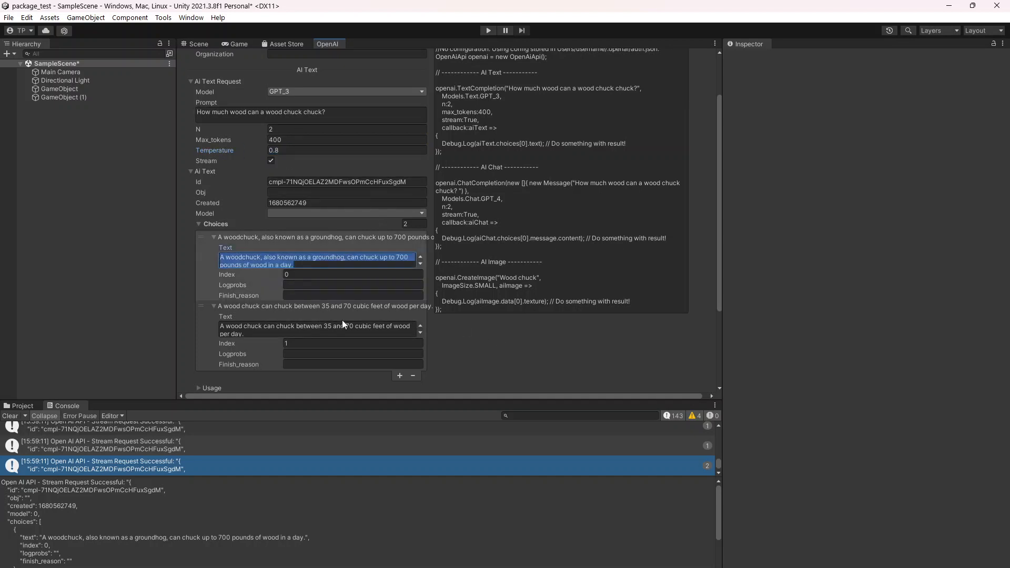
{"action": "left_click", "coordinate": [343, 324]}
{"action": "left_click", "coordinate": [248, 131]}
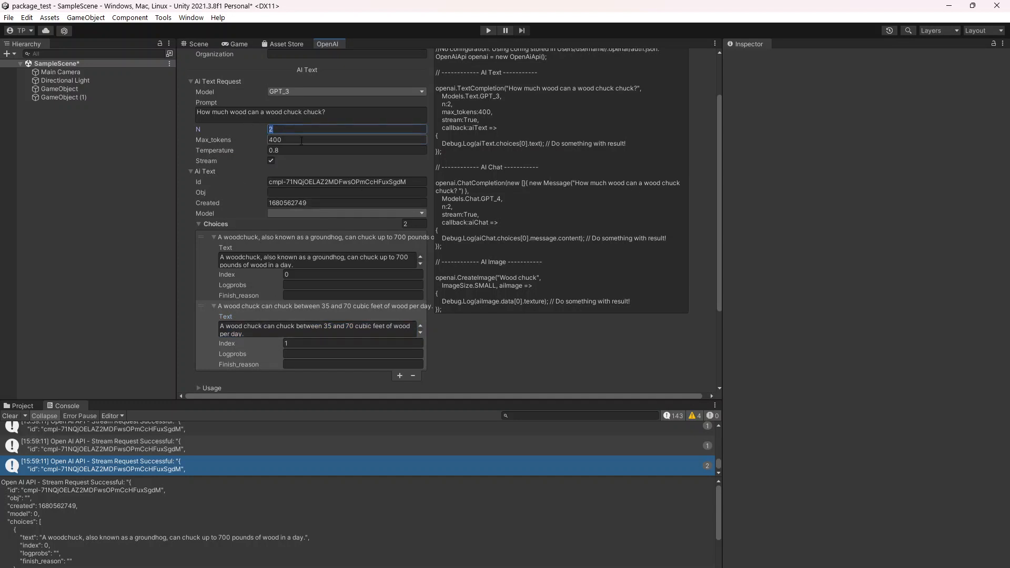
{"action": "left_click", "coordinate": [223, 140]}
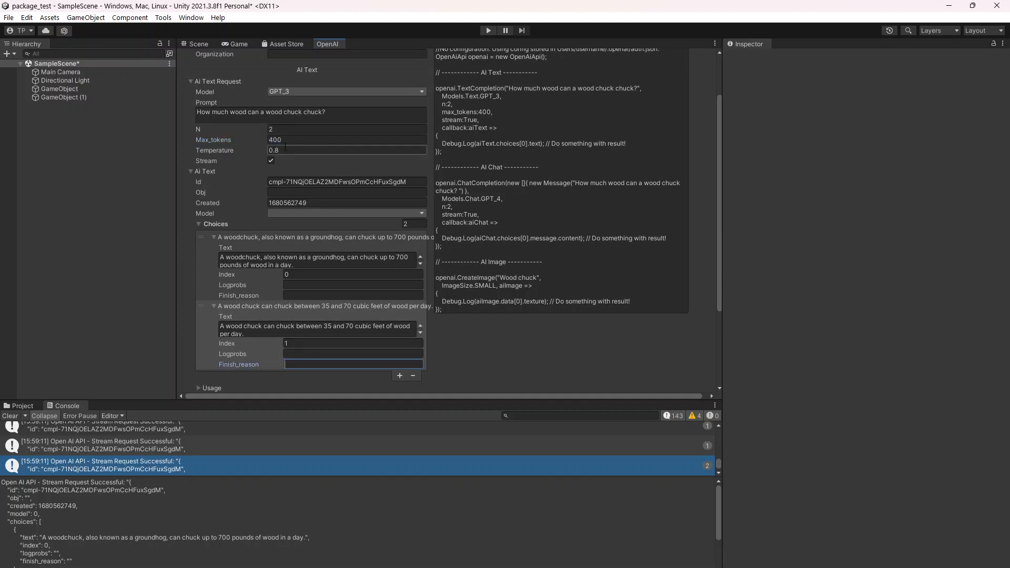
{"action": "left_click", "coordinate": [353, 295]}
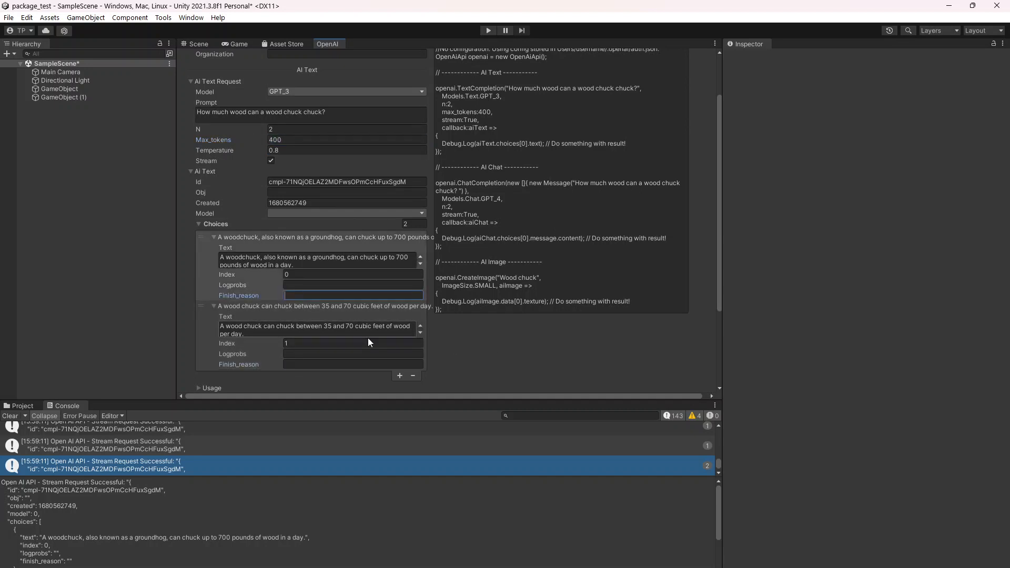
Collapse the Ai Text response and send the Ai Chat Request with the GPT_4 model and the wood chuck message
{"action": "left_click", "coordinate": [190, 173]}
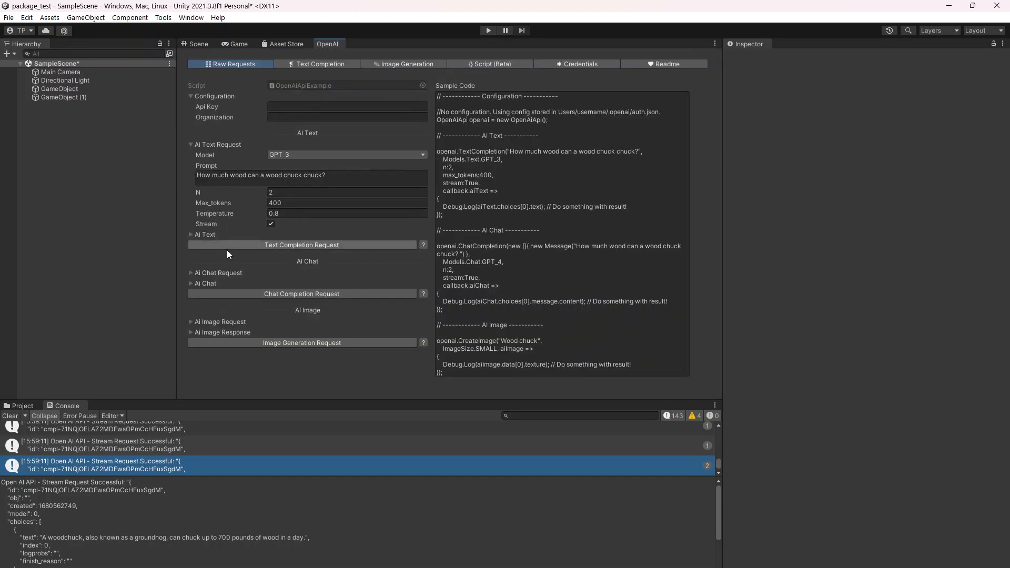
{"action": "left_click", "coordinate": [190, 274]}
{"action": "scroll", "coordinate": [263, 279], "scroll_direction": "down", "scroll_amount": 3}
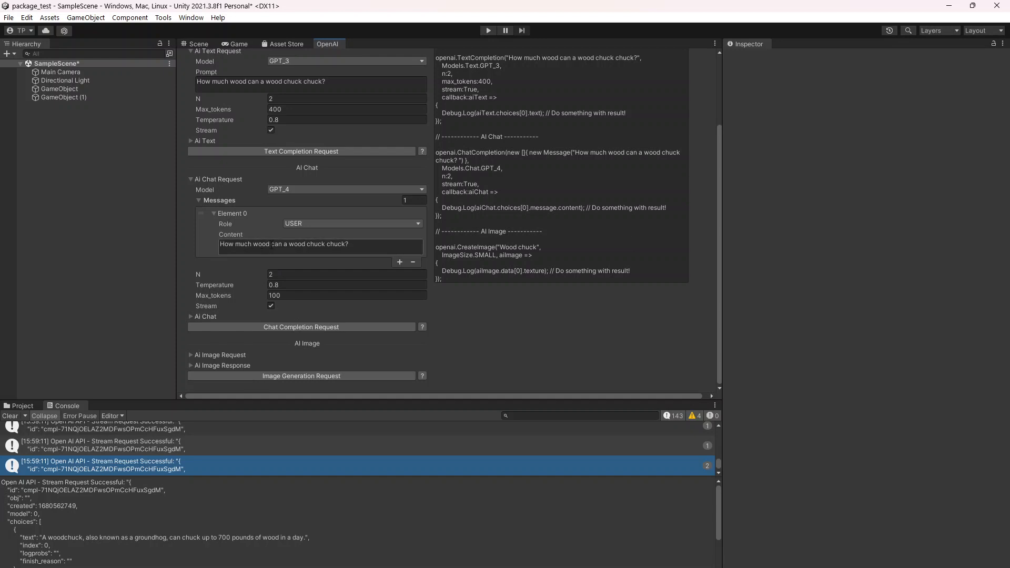
{"action": "left_click", "coordinate": [306, 327]}
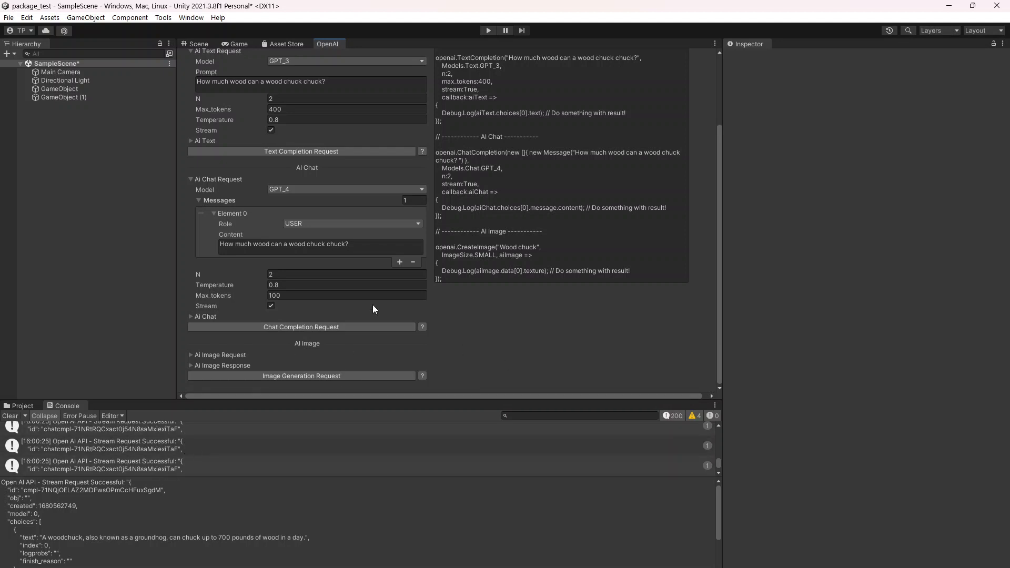
Expand the Ai Chat response and read the message content of its first choice, Element 0
{"action": "left_click", "coordinate": [206, 316]}
{"action": "scroll", "coordinate": [493, 321], "scroll_direction": "down", "scroll_amount": 3}
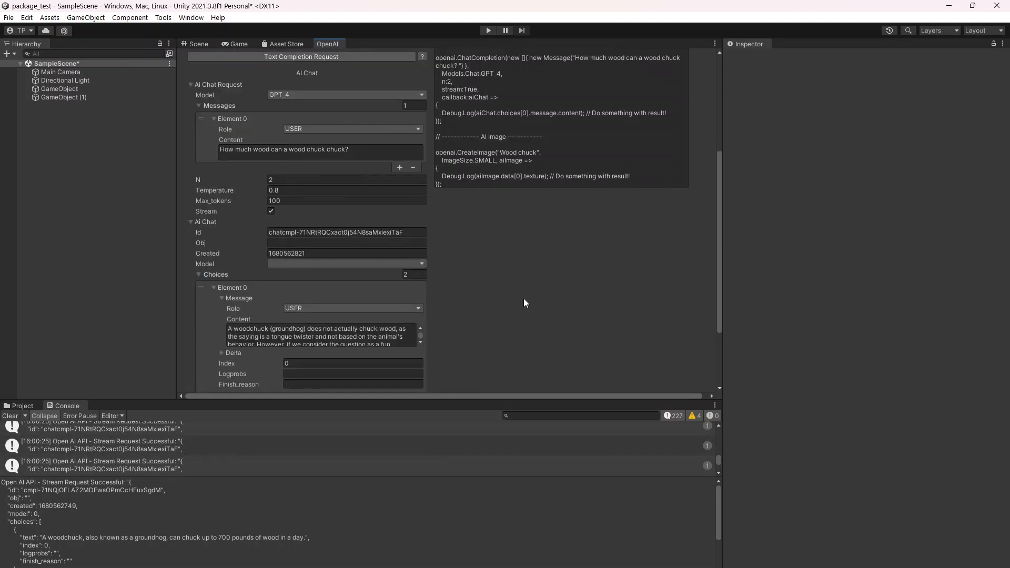
{"action": "scroll", "coordinate": [523, 298], "scroll_direction": "down", "scroll_amount": 3}
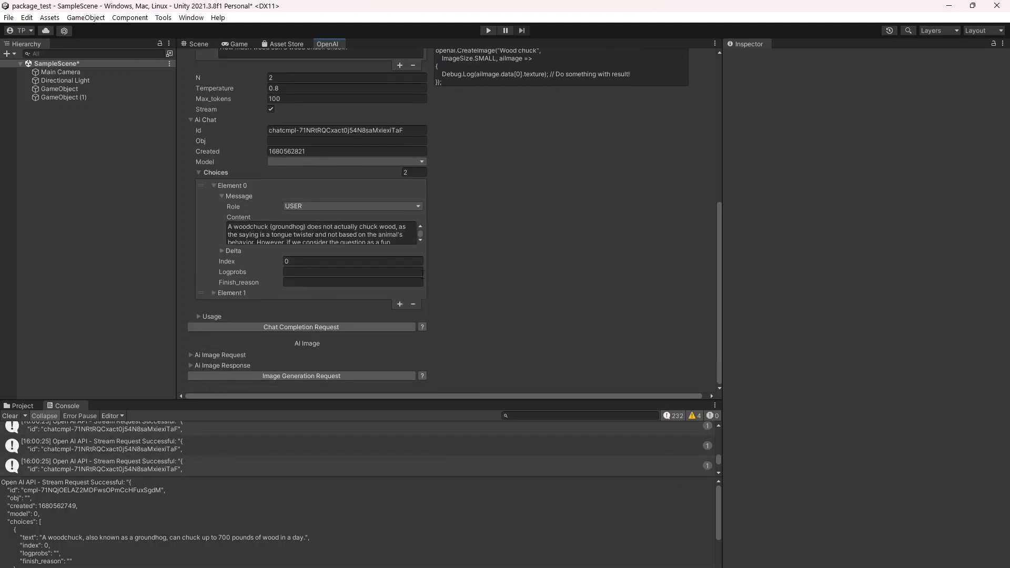
{"action": "left_click", "coordinate": [400, 235]}
{"action": "left_click", "coordinate": [401, 235]}
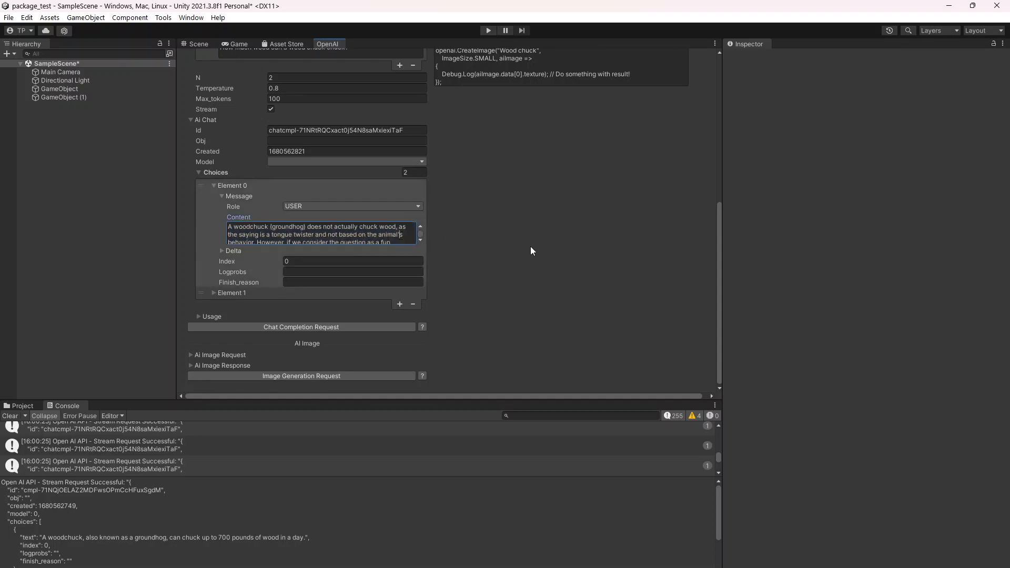
{"action": "scroll", "coordinate": [510, 247], "scroll_direction": "up", "scroll_amount": 5}
{"action": "scroll", "coordinate": [431, 279], "scroll_direction": "down", "scroll_amount": 2}
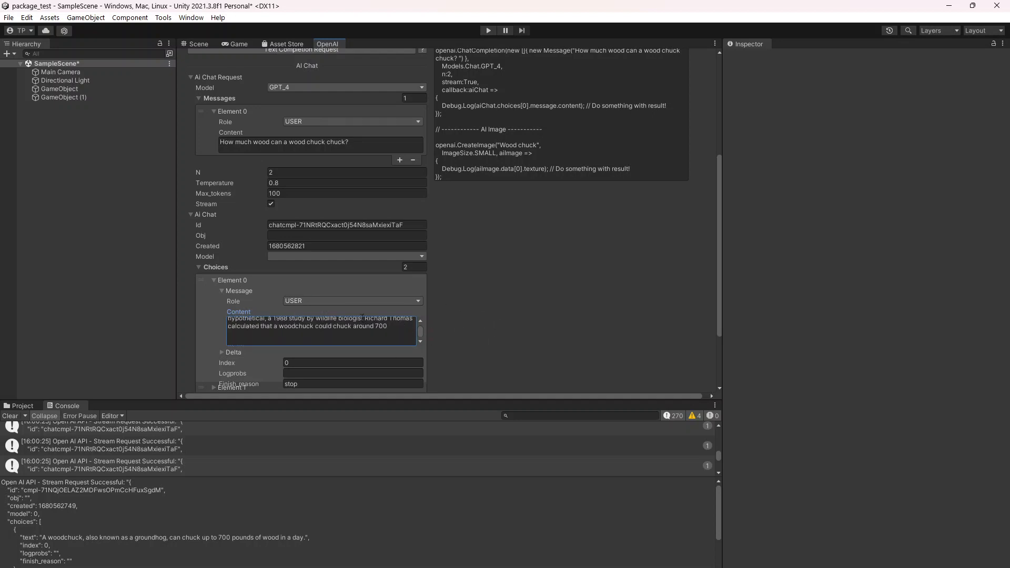
{"action": "scroll", "coordinate": [427, 336], "scroll_direction": "down", "scroll_amount": 3}
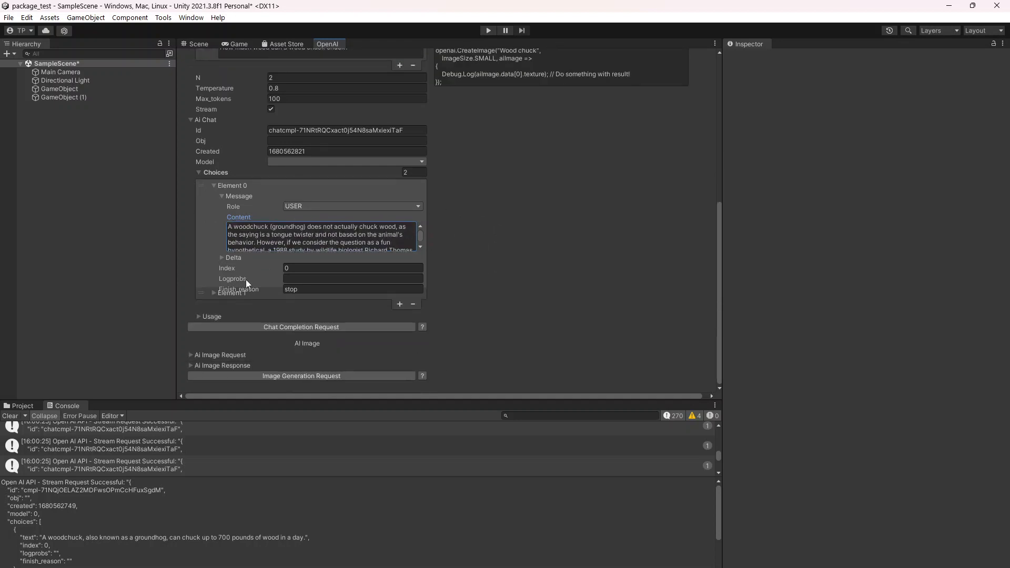
Expand the message of the second Ai Chat choice, Element 1, and compare its content with the first choice
{"action": "left_click", "coordinate": [213, 185]}
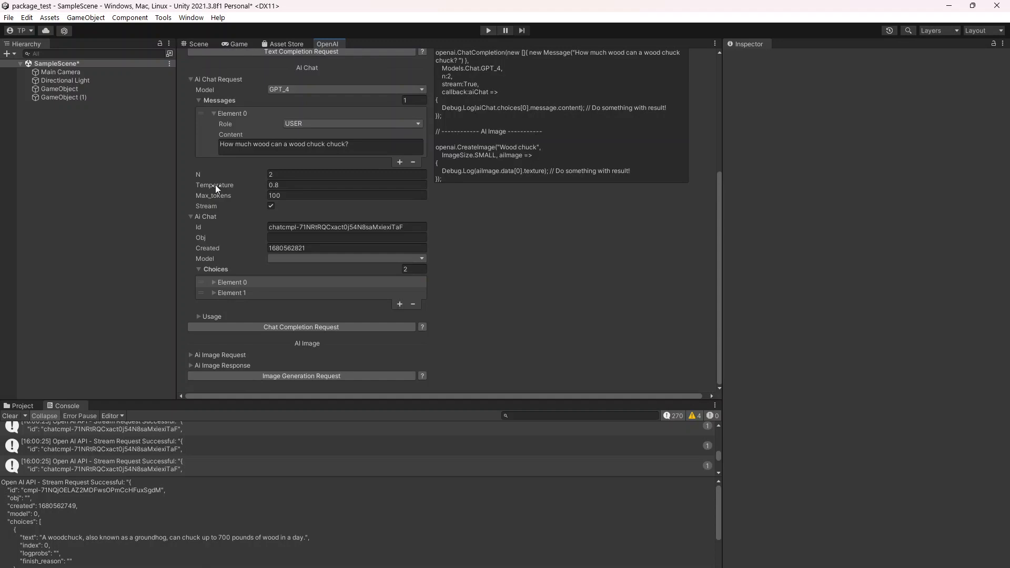
{"action": "left_click", "coordinate": [214, 293]}
{"action": "left_click", "coordinate": [212, 282]}
{"action": "scroll", "coordinate": [368, 300], "scroll_direction": "down", "scroll_amount": 3}
{"action": "scroll", "coordinate": [257, 345], "scroll_direction": "down", "scroll_amount": 4}
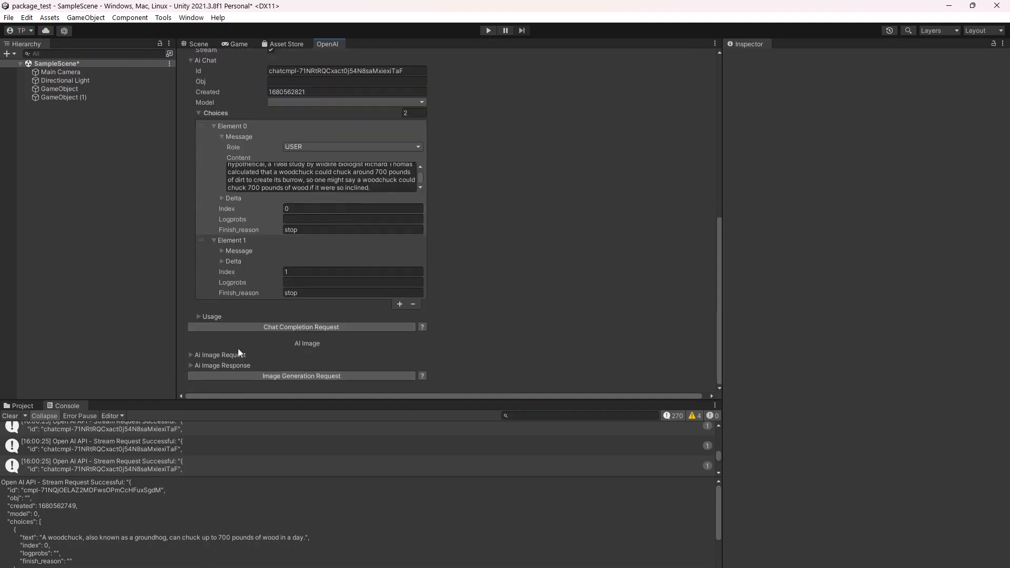
{"action": "left_click", "coordinate": [221, 251]}
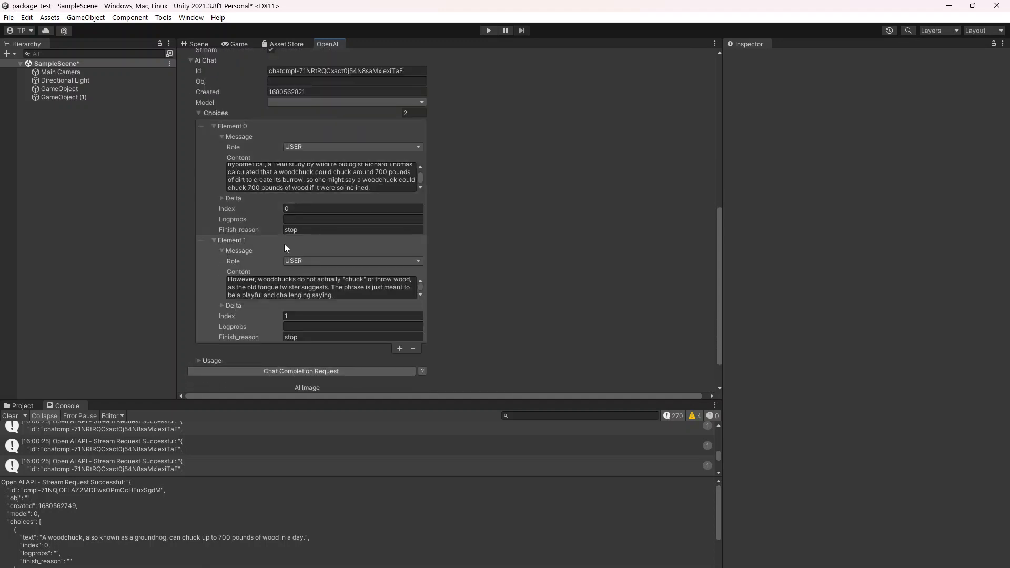
{"action": "left_click", "coordinate": [320, 288]}
{"action": "left_click", "coordinate": [313, 289]}
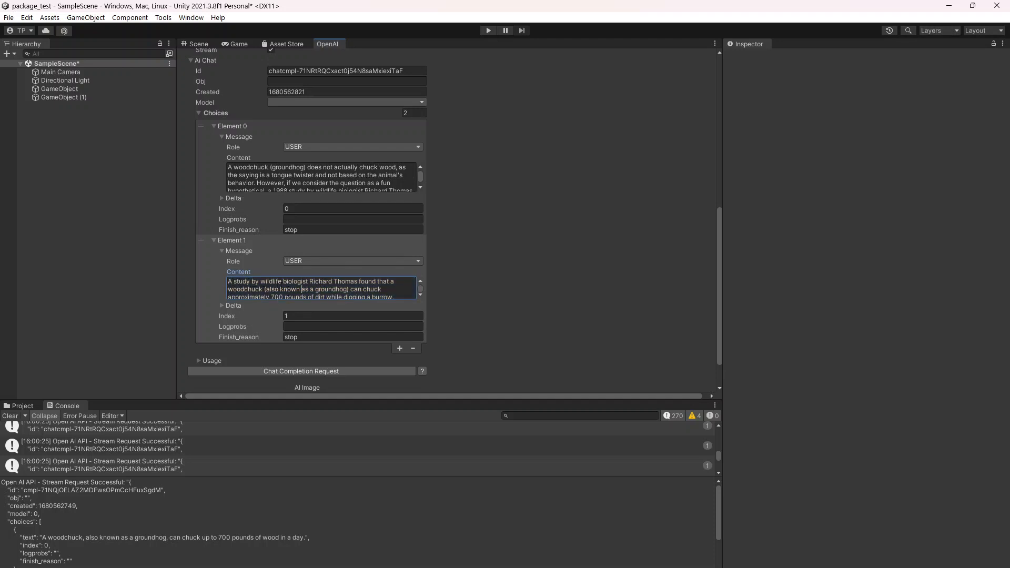
{"action": "scroll", "coordinate": [272, 286], "scroll_direction": "down", "scroll_amount": 1}
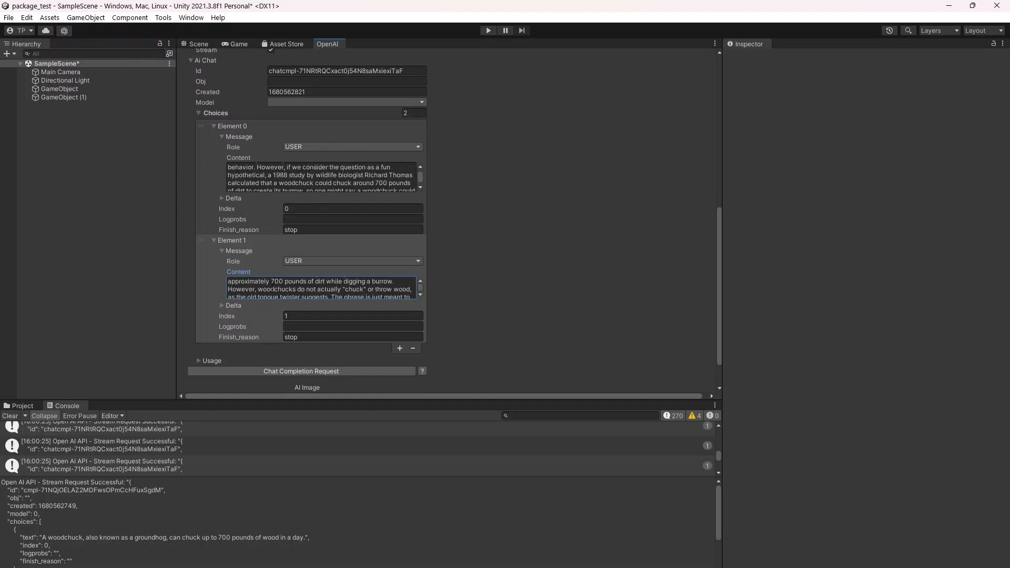
{"action": "scroll", "coordinate": [293, 284], "scroll_direction": "up", "scroll_amount": 1}
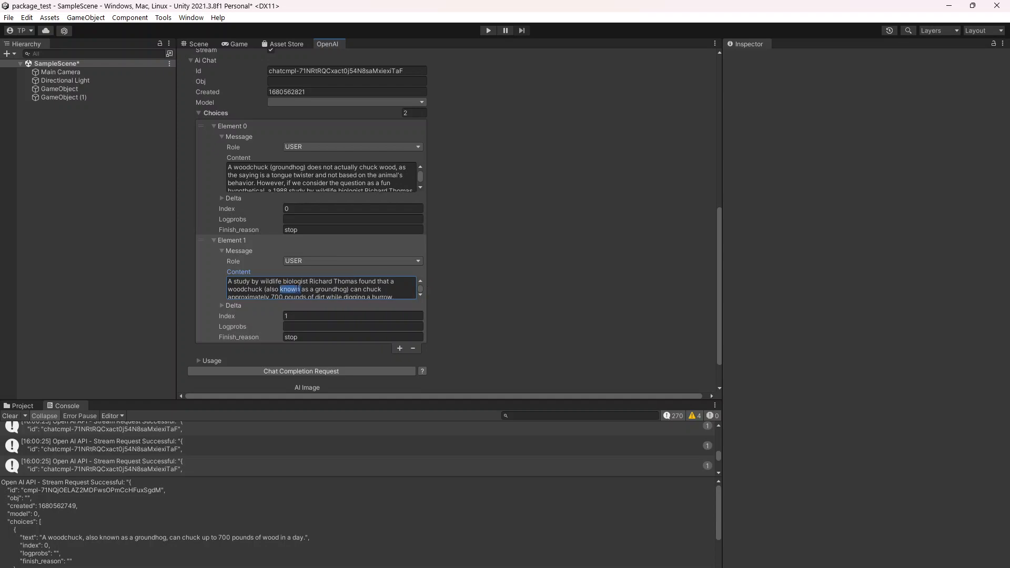
Copy the second Ai Chat choice's full message content and set the Ai Chat Request's N to 1
{"action": "key", "text": "ctrl+a"}
{"action": "key", "text": "ctrl+c"}
{"action": "scroll", "coordinate": [462, 259], "scroll_direction": "up", "scroll_amount": 6}
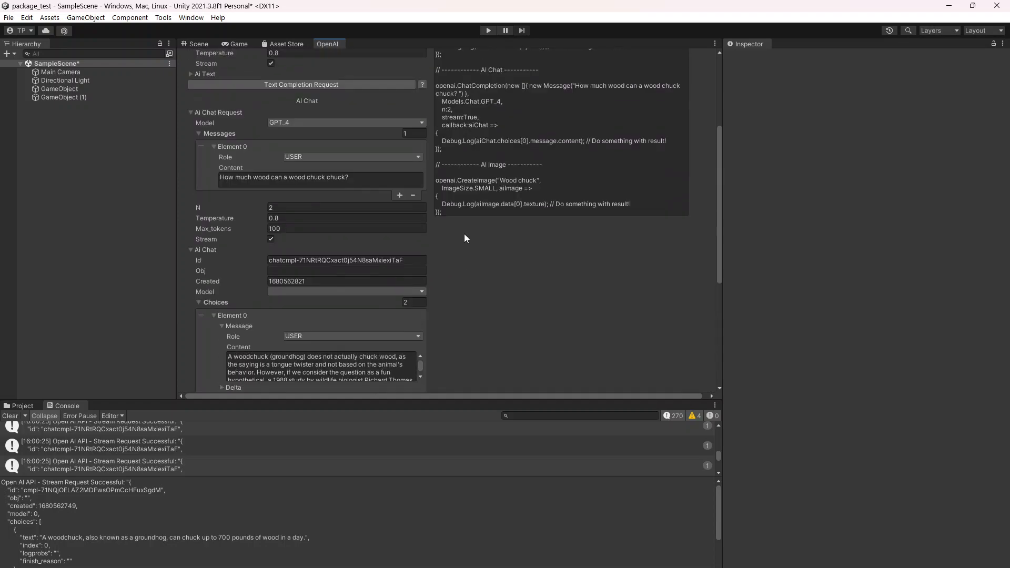
{"action": "left_click", "coordinate": [348, 208]}
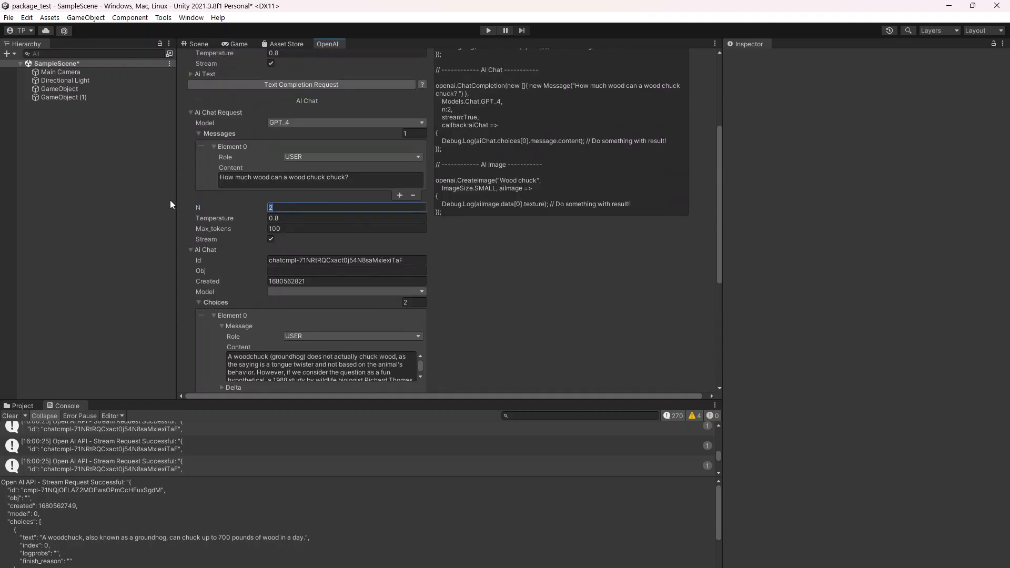
{"action": "left_click", "coordinate": [358, 181]}
Add a second message to the Ai Chat Request with the copied reply as content and the ASSISTANT role
{"action": "left_click", "coordinate": [399, 195]}
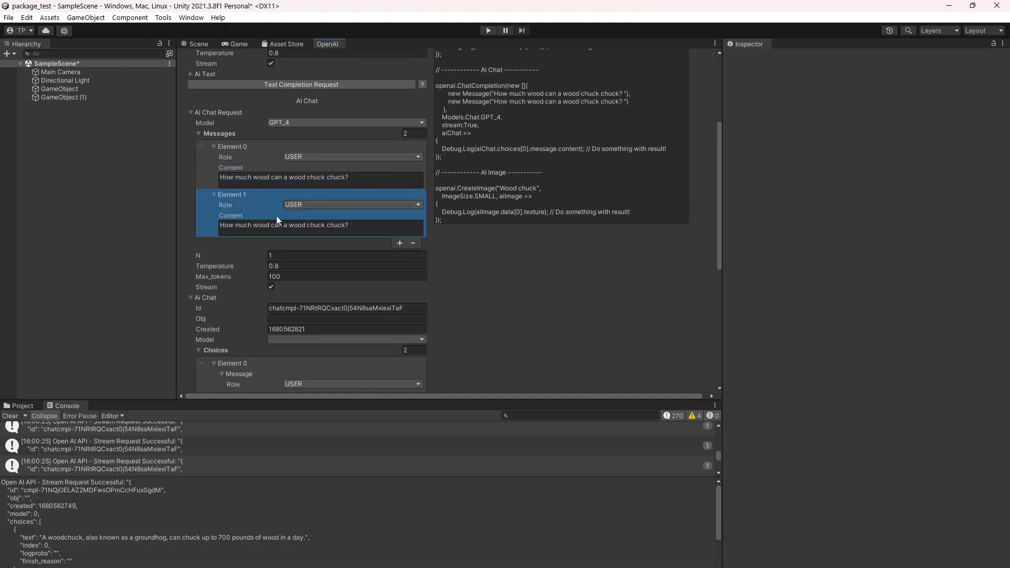
{"action": "left_click", "coordinate": [401, 232]}
{"action": "key", "text": "ctrl+v"}
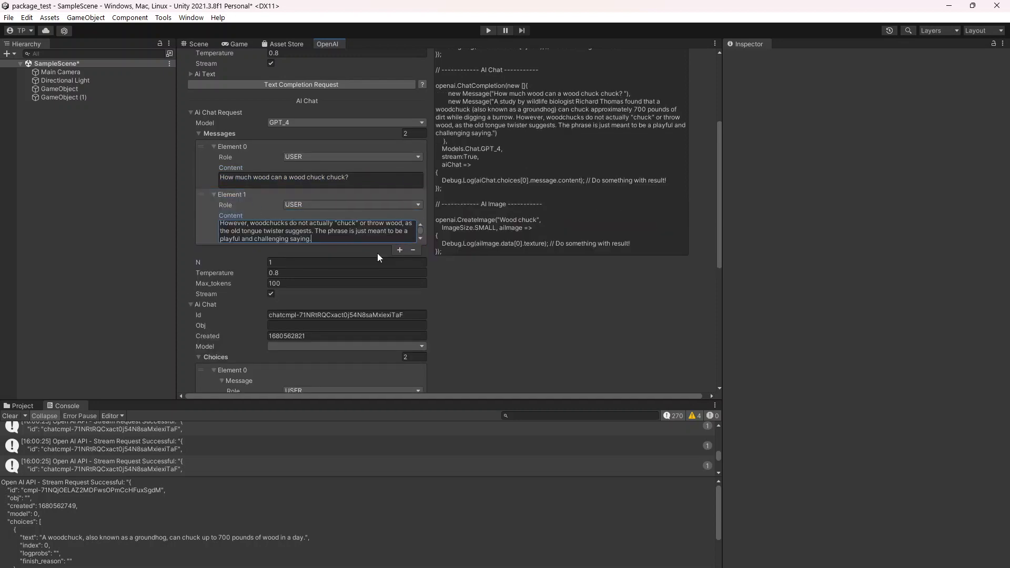
{"action": "left_click", "coordinate": [312, 206]}
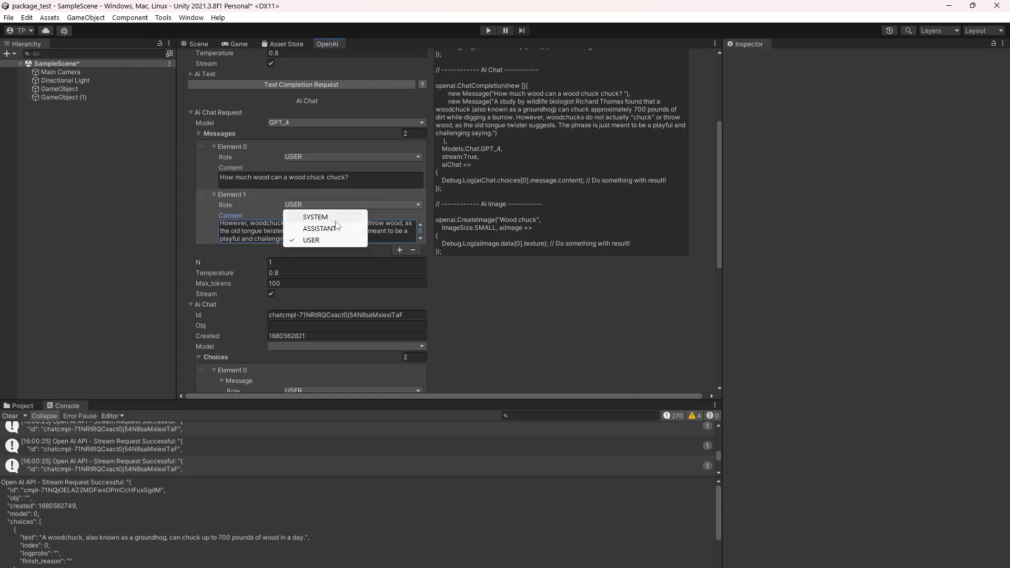
{"action": "left_click", "coordinate": [336, 229]}
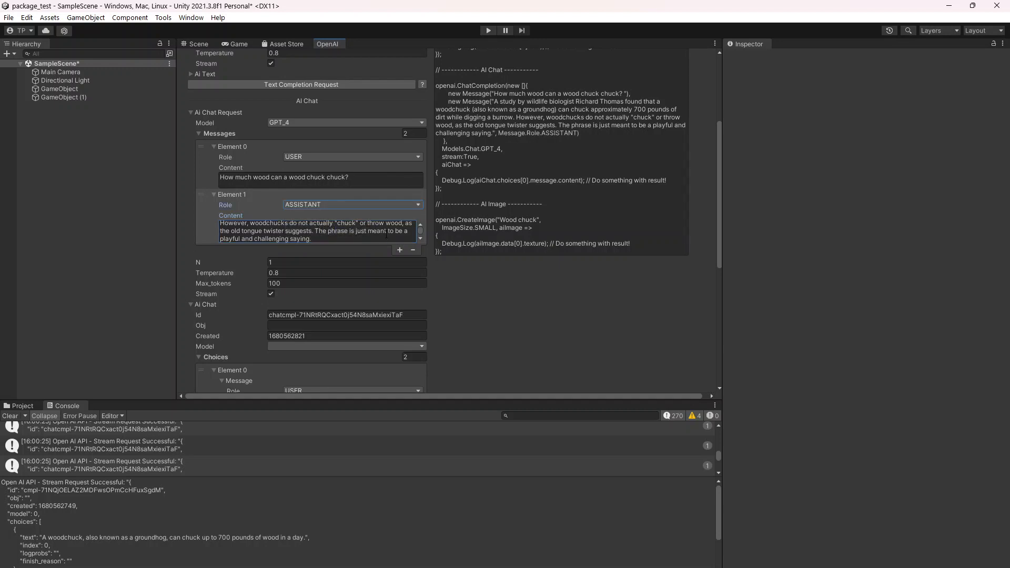
{"action": "left_click", "coordinate": [342, 232]}
Add a third message to the Ai Chat Request with the USER role and the content "Are you sure this is correct?"
{"action": "left_click", "coordinate": [399, 250]}
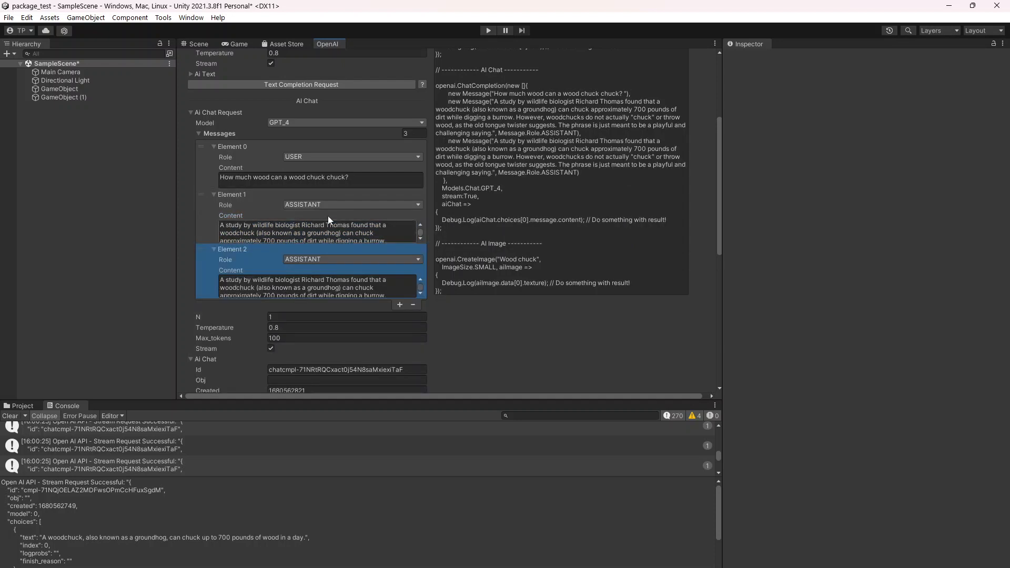
{"action": "left_click", "coordinate": [329, 261]}
{"action": "left_click", "coordinate": [339, 270]}
{"action": "left_click", "coordinate": [339, 288]}
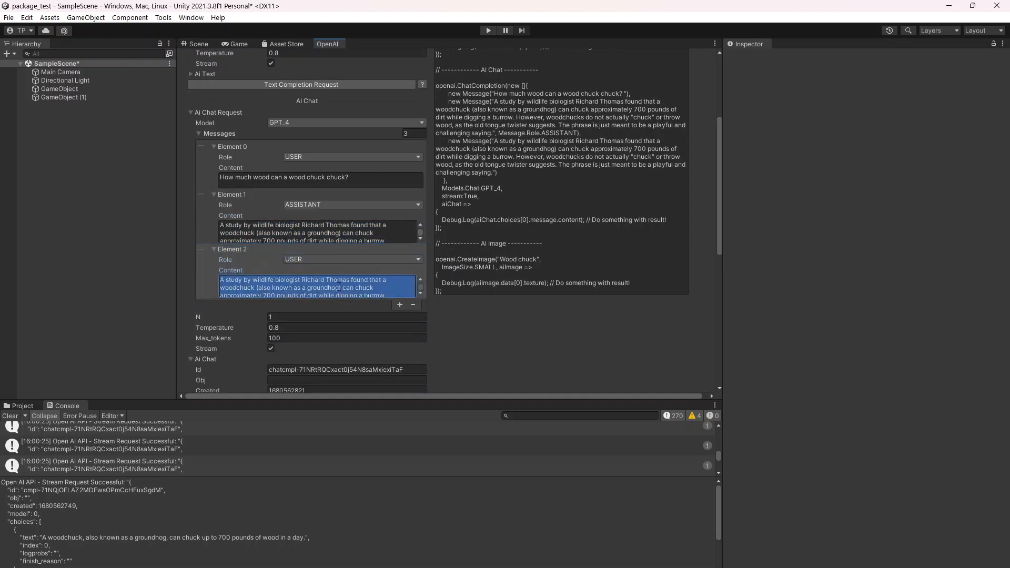
{"action": "key", "text": "BackSpace"}
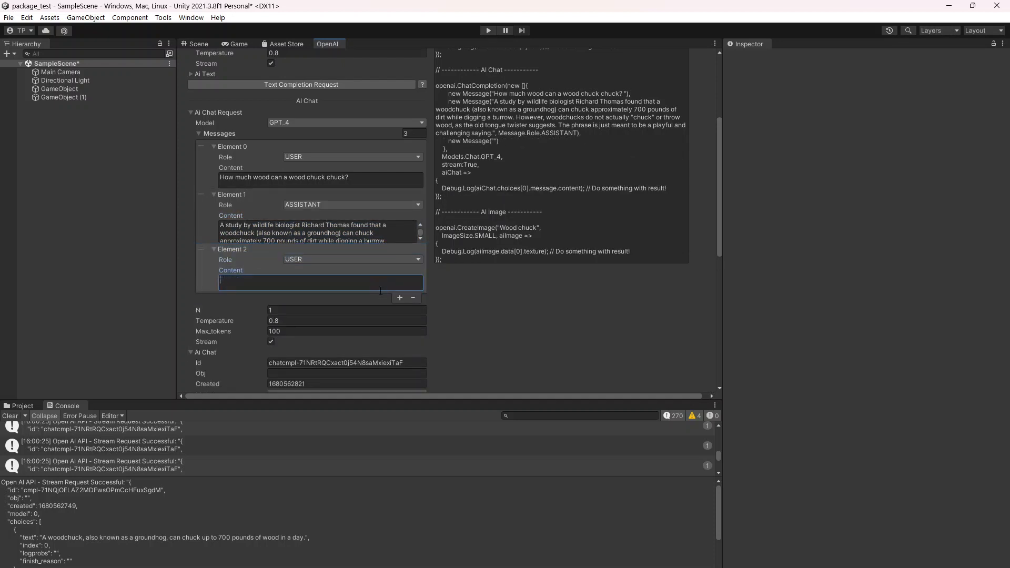
{"action": "type", "text": "Are you sure this is corre"}
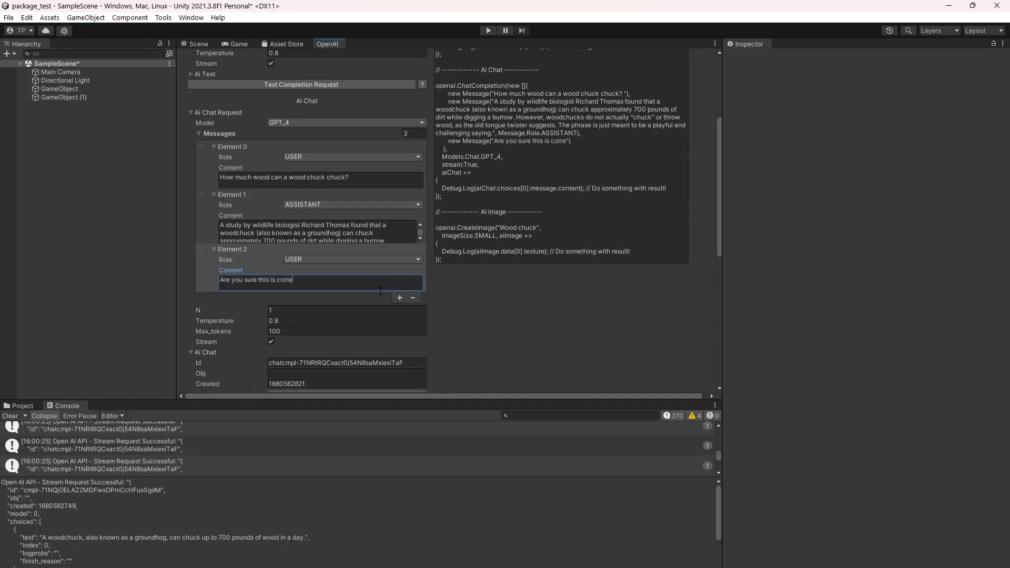
{"action": "type", "text": "ctt?"}
{"action": "key", "text": "Left"}
{"action": "key", "text": "BackSpace"}
{"action": "scroll", "coordinate": [500, 304], "scroll_direction": "down", "scroll_amount": 5}
{"action": "scroll", "coordinate": [271, 311], "scroll_direction": "down", "scroll_amount": 1}
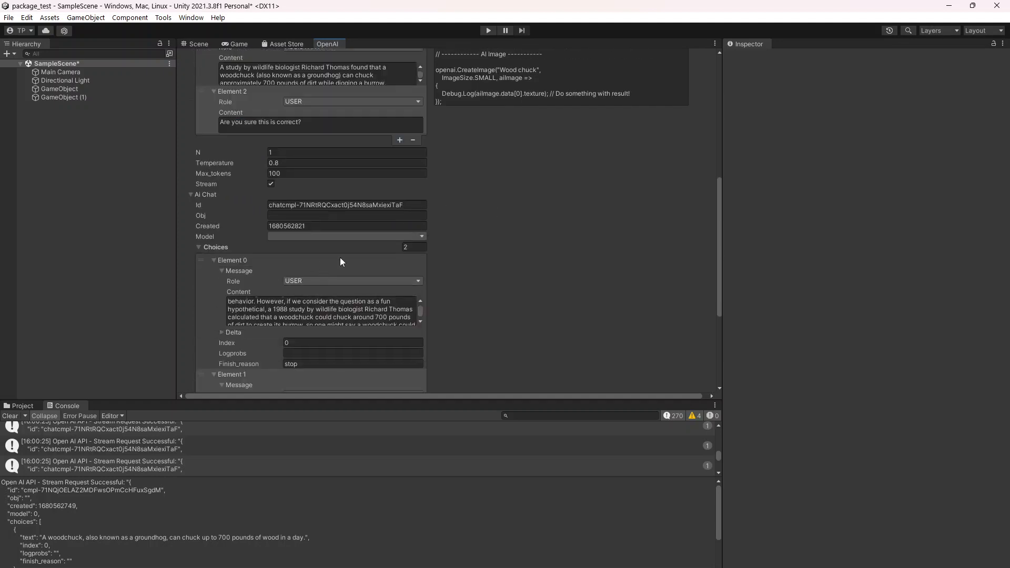
Collapse the Ai Chat choices and send the chat completion request with the three-message conversation
{"action": "scroll", "coordinate": [314, 142], "scroll_direction": "down", "scroll_amount": 3}
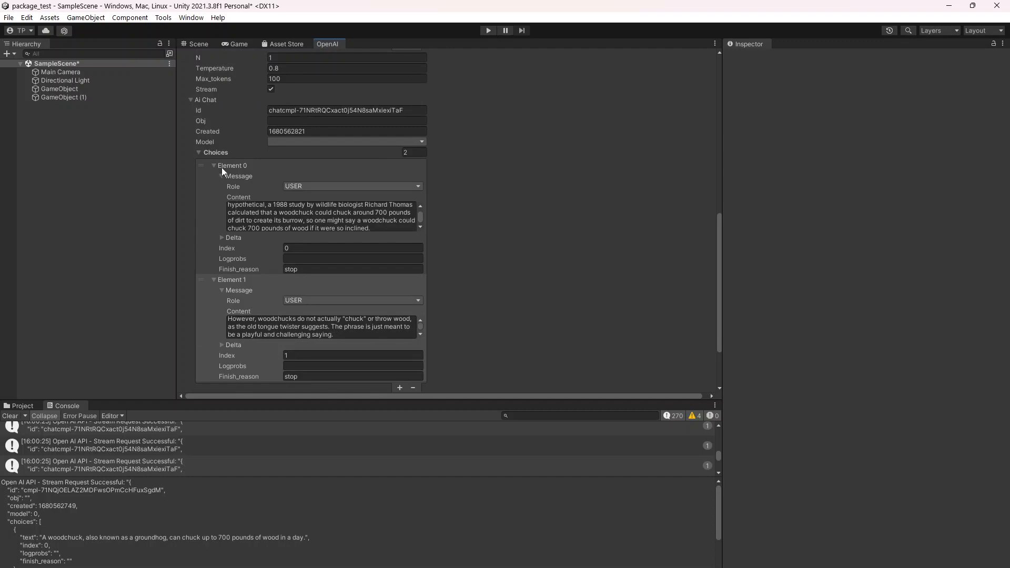
{"action": "left_click", "coordinate": [200, 153]}
{"action": "left_click", "coordinate": [283, 327]}
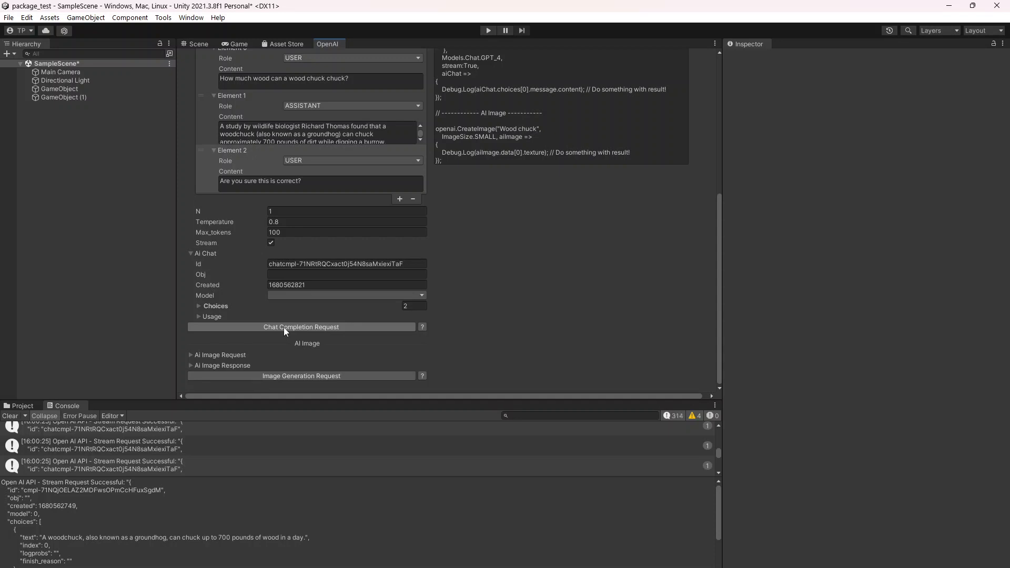
{"action": "left_click", "coordinate": [283, 327]}
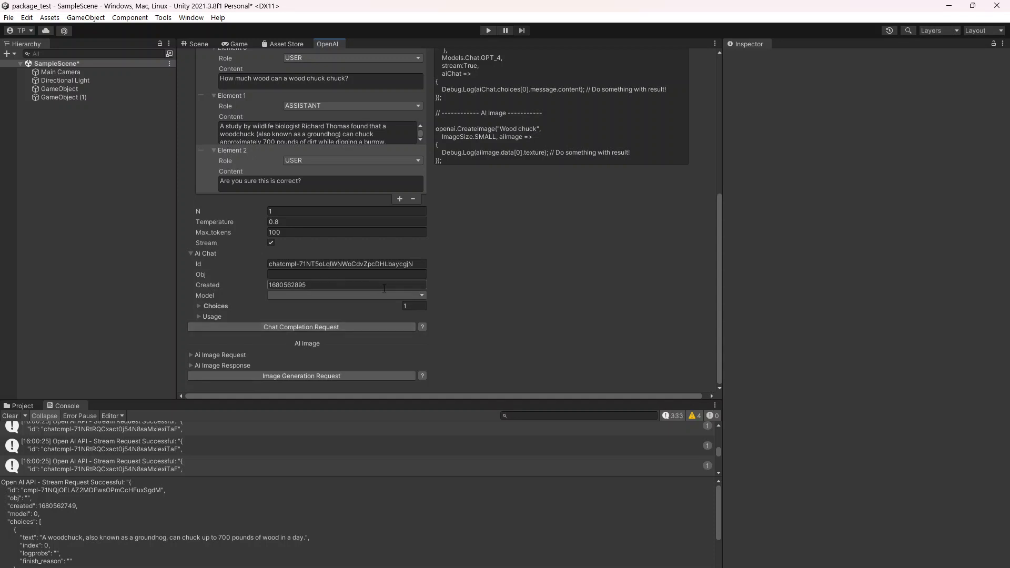
Expand the Ai Chat choices and read the message content of the new reply from its beginning
{"action": "left_click", "coordinate": [199, 306]}
{"action": "scroll", "coordinate": [263, 285], "scroll_direction": "down", "scroll_amount": 3}
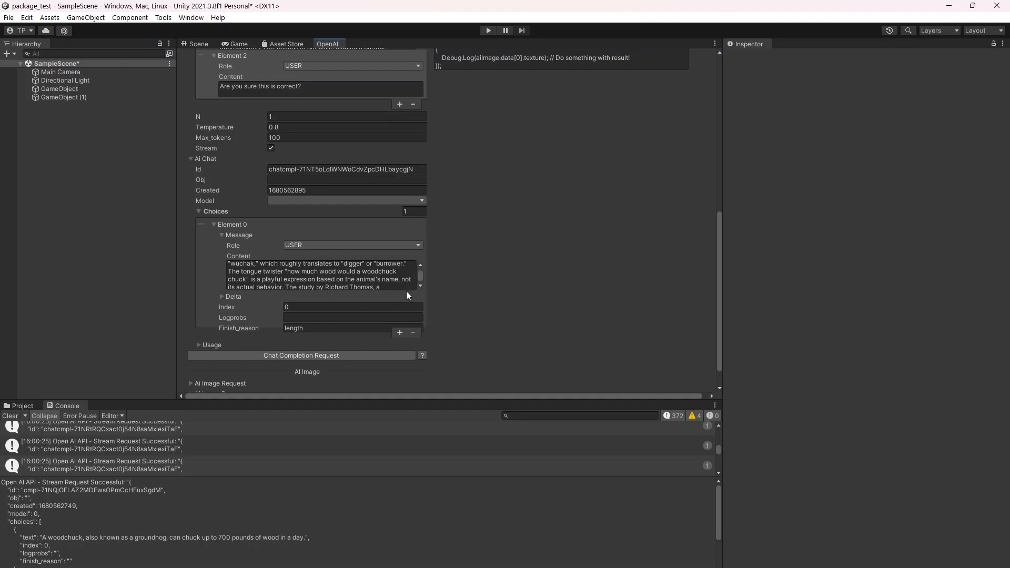
{"action": "scroll", "coordinate": [389, 285], "scroll_direction": "up", "scroll_amount": 2}
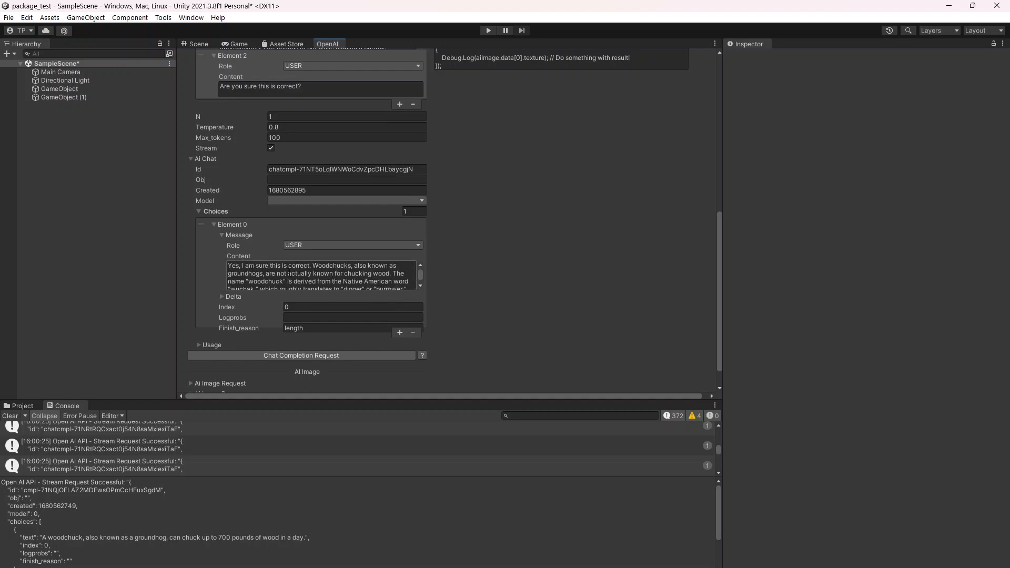
{"action": "left_click_drag", "start_coordinate": [313, 266], "coordinate": [156, 256]}
{"action": "left_click_drag", "start_coordinate": [352, 266], "coordinate": [374, 288]}
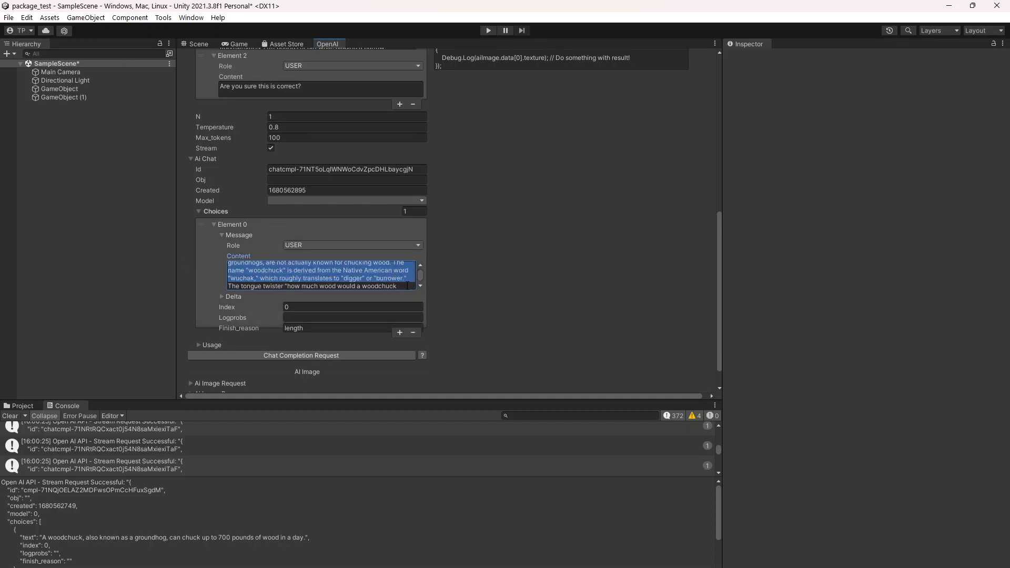
{"action": "left_click", "coordinate": [375, 282]}
Collapse the Ai Chat Request and Ai Chat sections
{"action": "scroll", "coordinate": [379, 280], "scroll_direction": "up", "scroll_amount": 2}
{"action": "scroll", "coordinate": [473, 278], "scroll_direction": "up", "scroll_amount": 6}
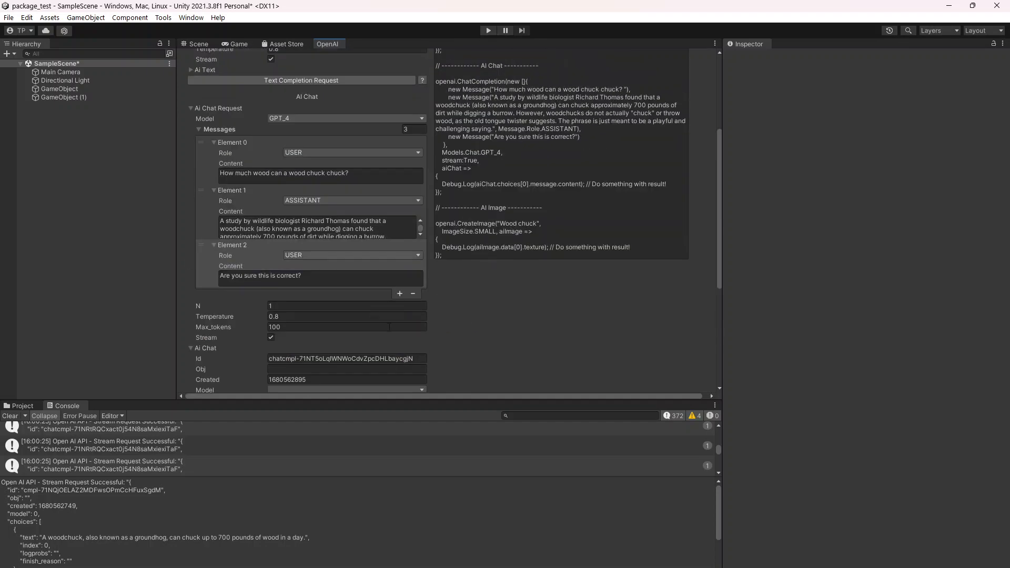
{"action": "scroll", "coordinate": [252, 237], "scroll_direction": "up", "scroll_amount": 3}
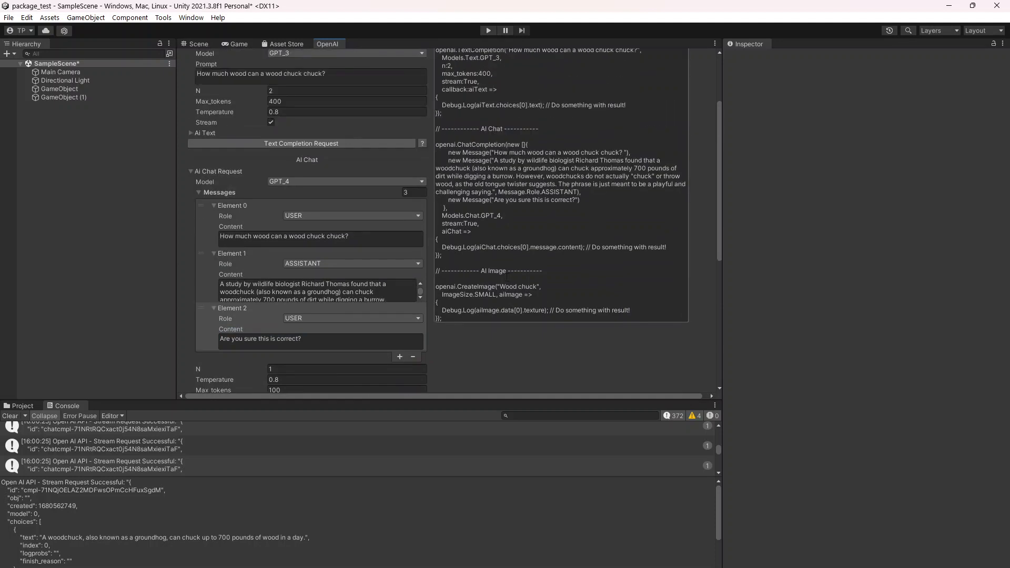
{"action": "left_click", "coordinate": [190, 172]}
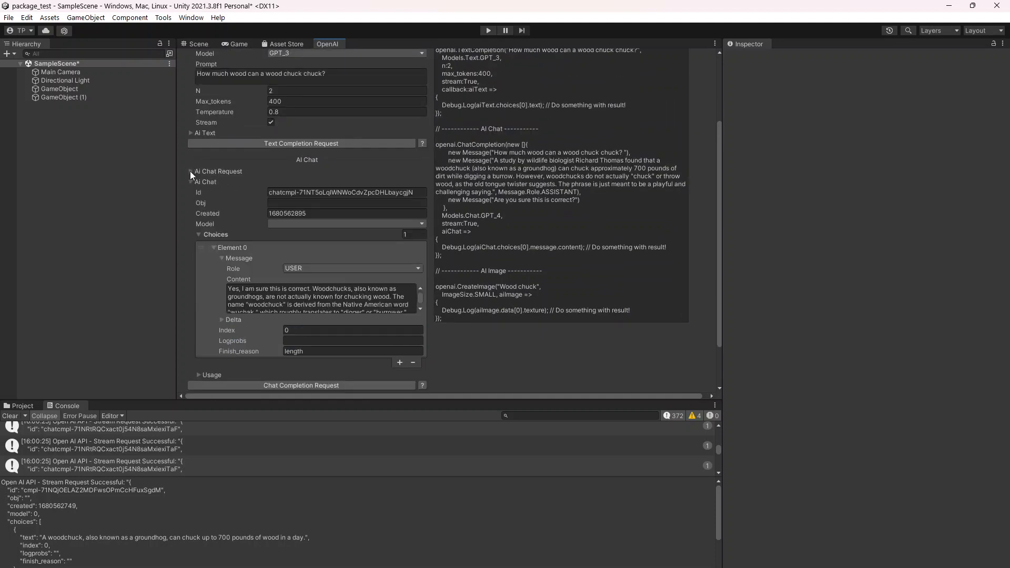
{"action": "left_click", "coordinate": [190, 182]}
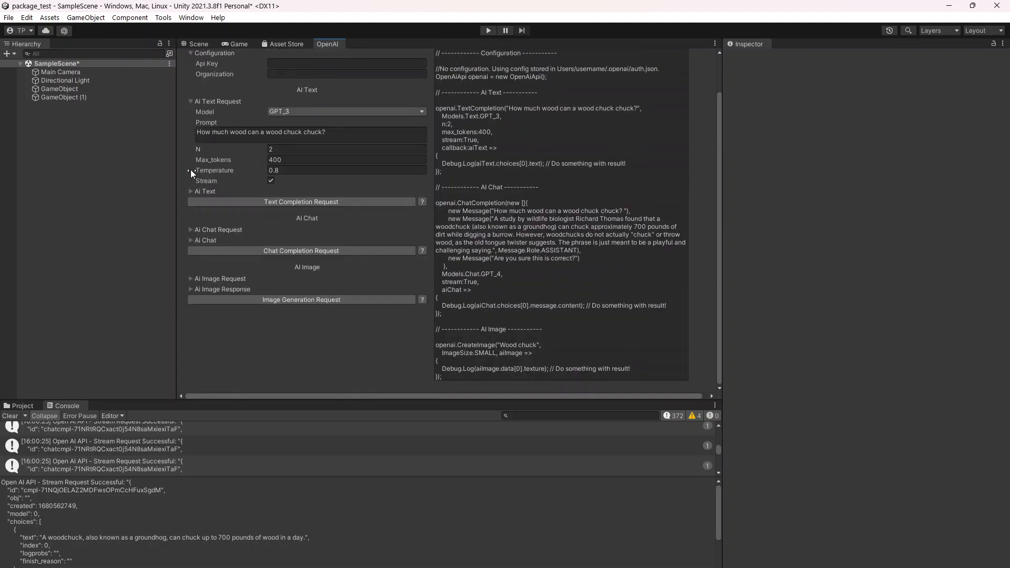
Review the models available for the Ai Chat Request, keeping GPT_4, and collapse the section again
{"action": "left_click", "coordinate": [192, 230]}
{"action": "left_click", "coordinate": [337, 240]}
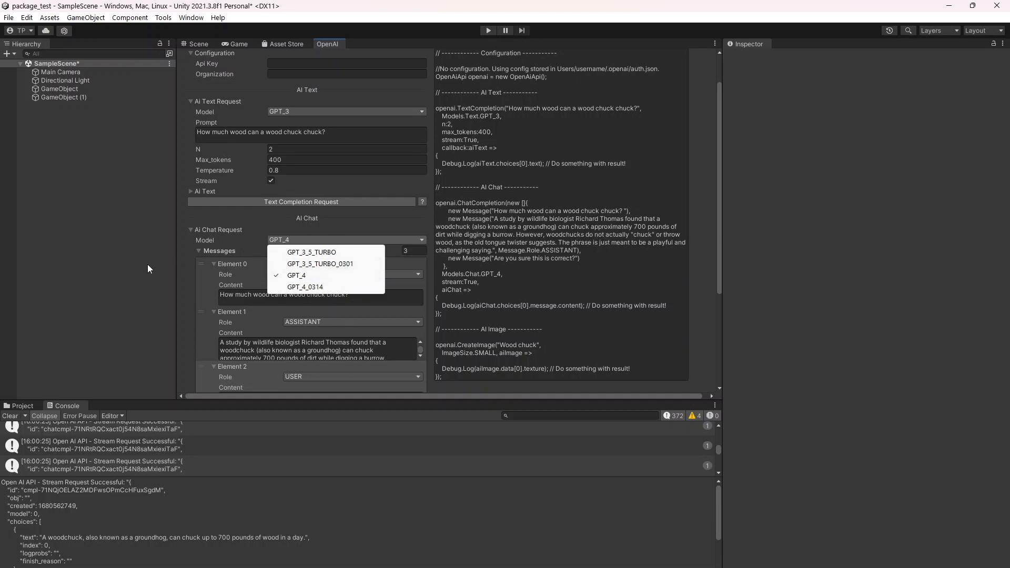
{"action": "left_click", "coordinate": [192, 230]}
{"action": "left_click", "coordinate": [191, 230]}
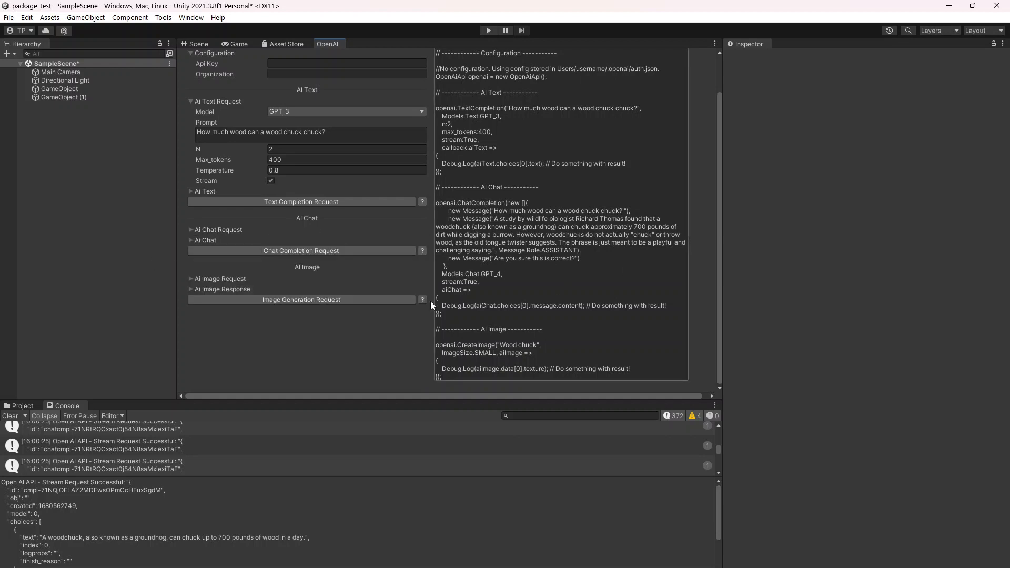
Highlight the generated openai.ChatCompletion code sample under AI Chat to examine how the messages are passed
{"action": "left_click_drag", "start_coordinate": [513, 321], "coordinate": [405, 201]}
{"action": "left_click", "coordinate": [507, 274]}
{"action": "left_click_drag", "start_coordinate": [549, 321], "coordinate": [402, 203]}
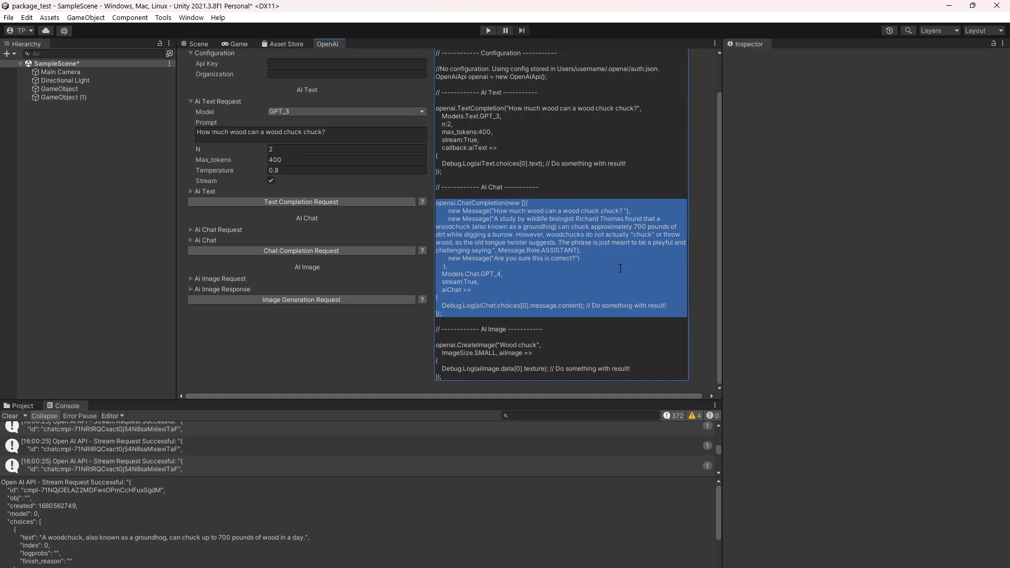
{"action": "left_click", "coordinate": [505, 316]}
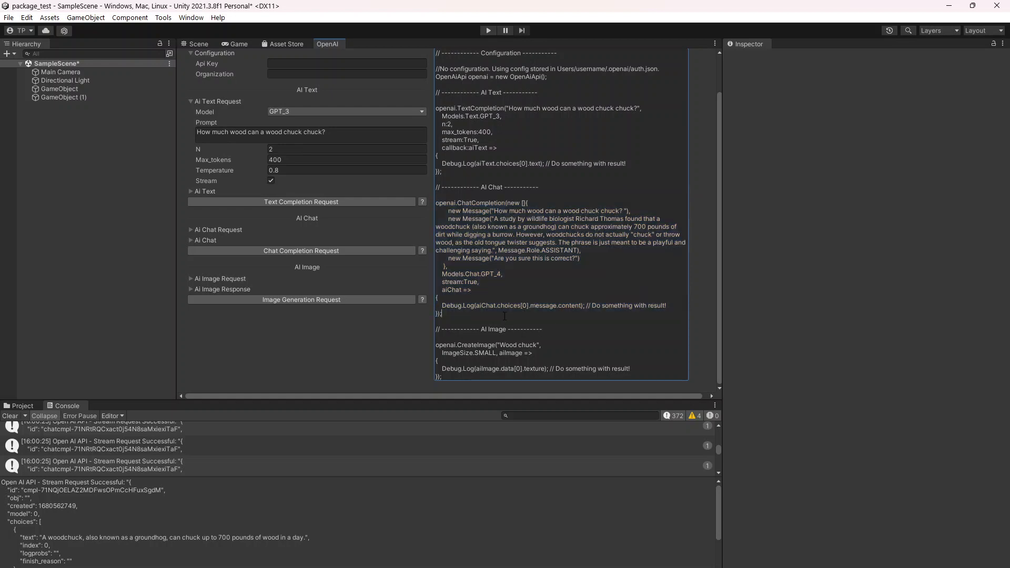
Expand the Ai Image Request and review its prompt and size options, keeping the size at SMALL
{"action": "left_click", "coordinate": [192, 279]}
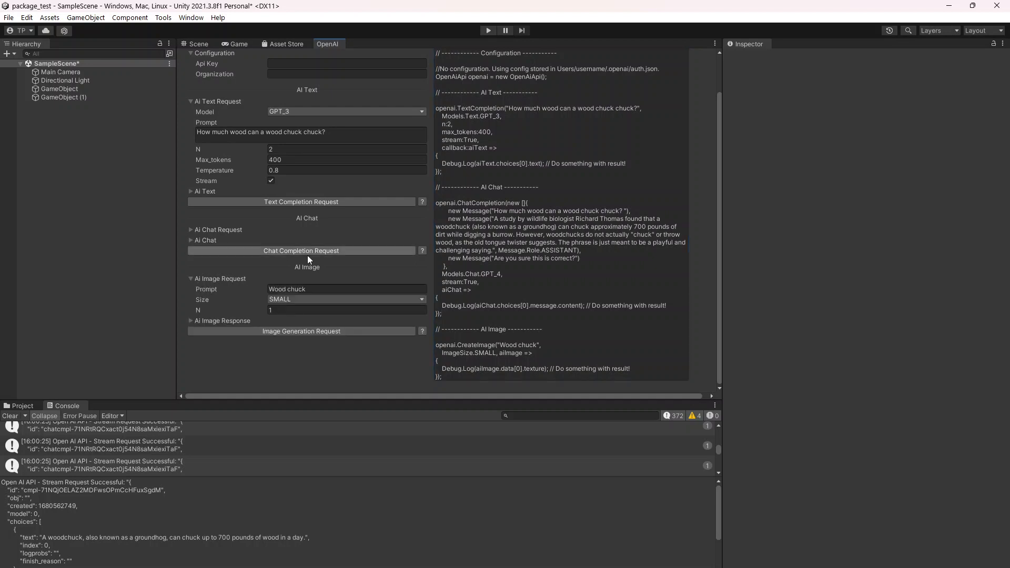
{"action": "left_click", "coordinate": [321, 290]}
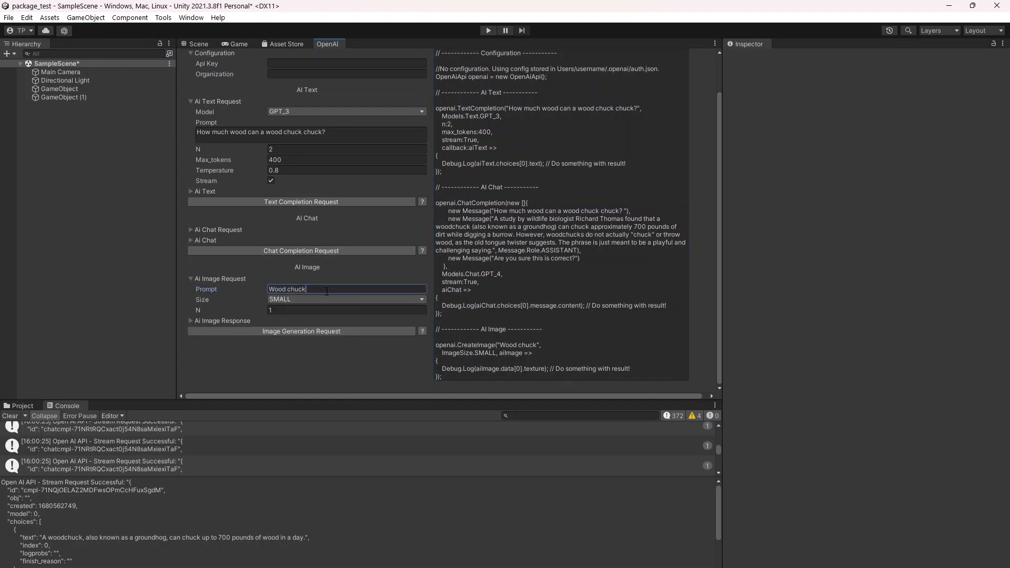
{"action": "left_click", "coordinate": [325, 299]}
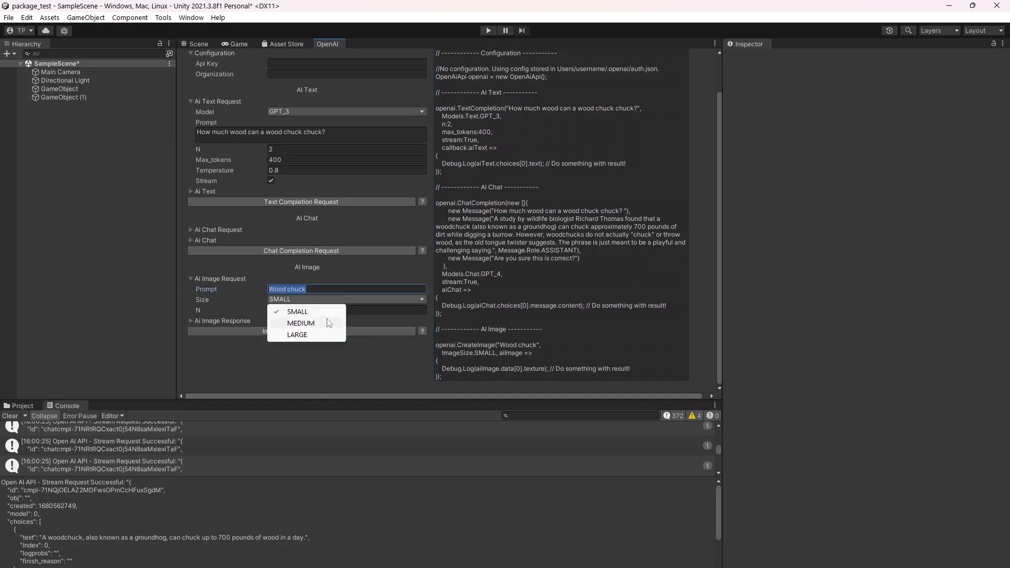
{"action": "left_click", "coordinate": [327, 323]}
{"action": "left_click", "coordinate": [326, 298]}
{"action": "left_click", "coordinate": [289, 311]}
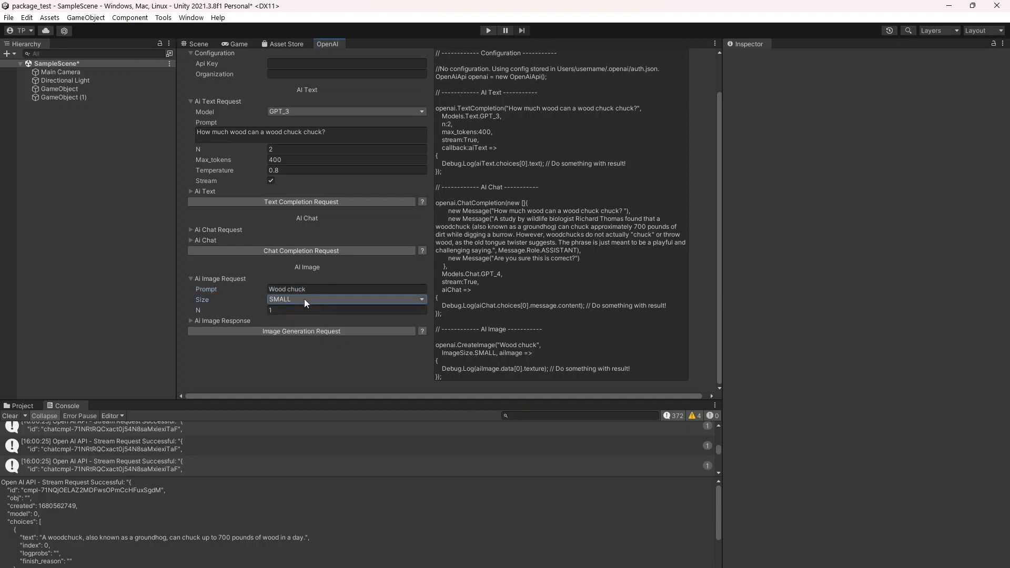
{"action": "left_click", "coordinate": [295, 300]}
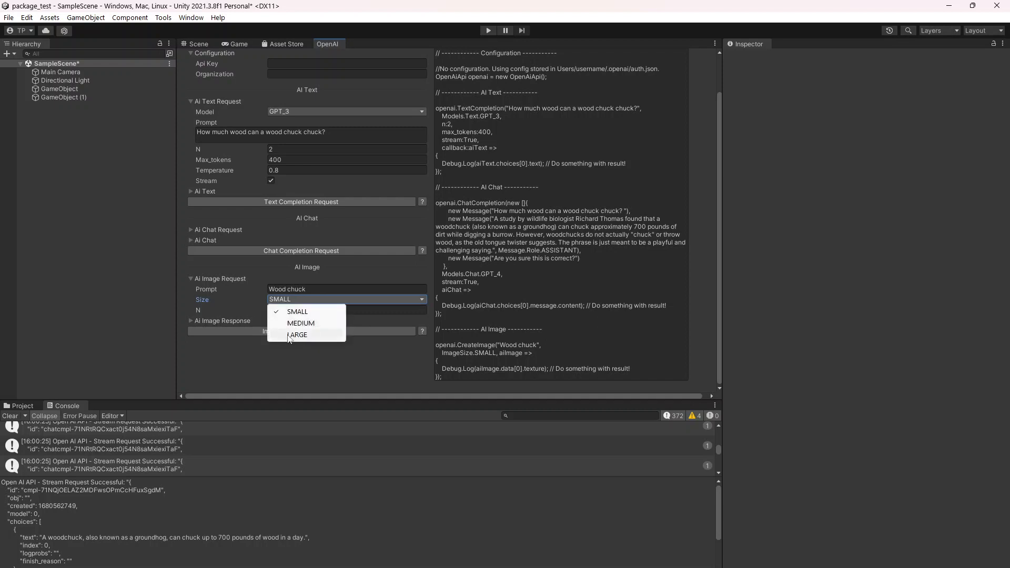
{"action": "left_click", "coordinate": [369, 393]}
Send the SMALL "Wood chuck" image generation request with the Ai Image Response expanded, and check the latest console log entries
{"action": "left_click", "coordinate": [190, 322]}
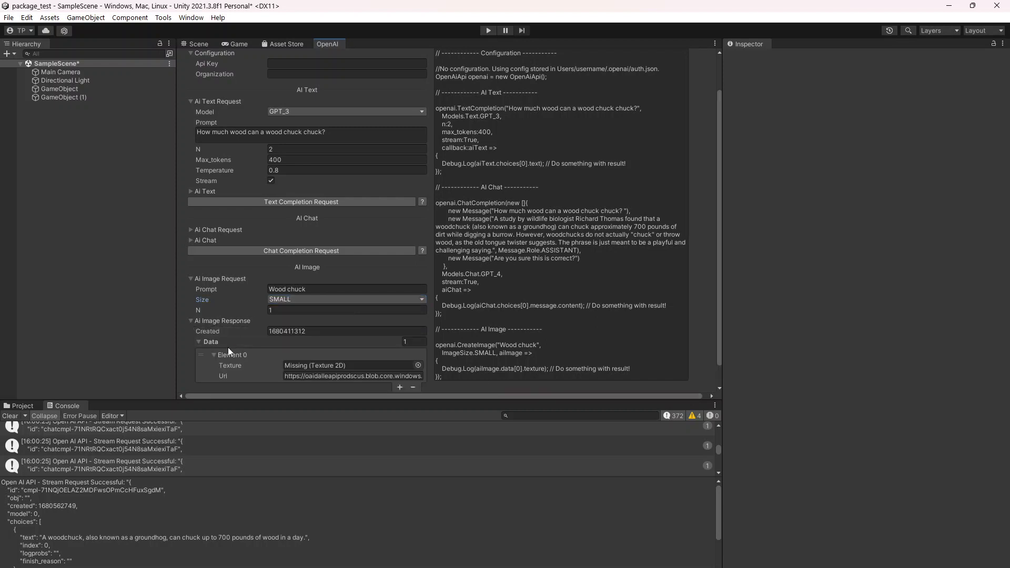
{"action": "scroll", "coordinate": [229, 347], "scroll_direction": "down", "scroll_amount": 2}
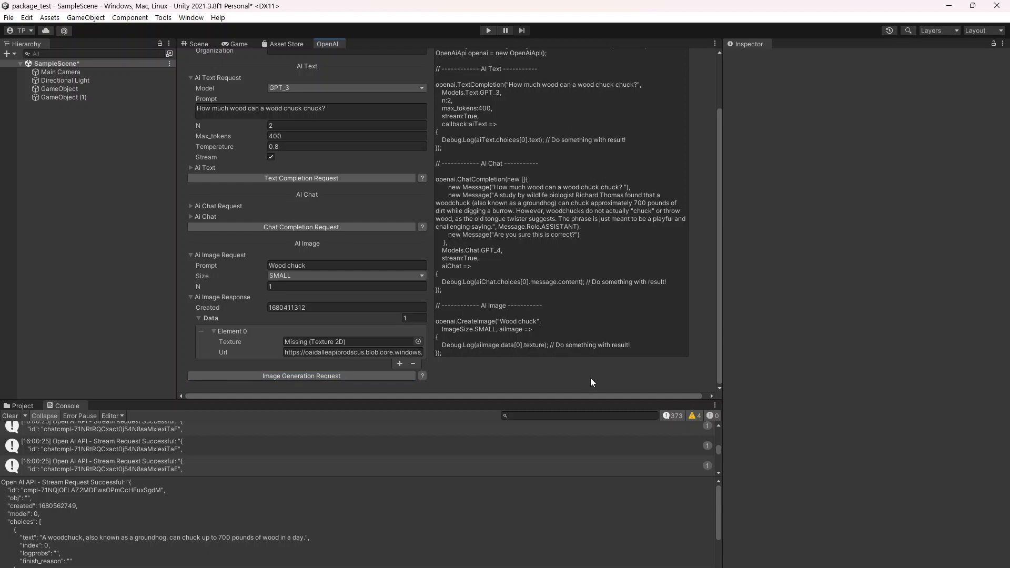
{"action": "scroll", "coordinate": [209, 461], "scroll_direction": "down", "scroll_amount": 5}
{"action": "scroll", "coordinate": [212, 456], "scroll_direction": "down", "scroll_amount": 5}
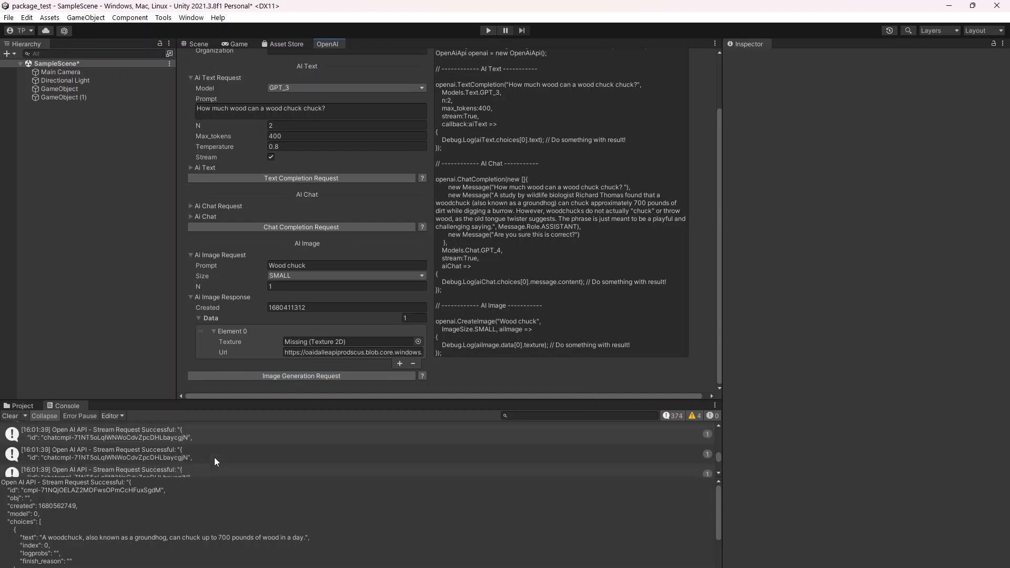
{"action": "scroll", "coordinate": [216, 455], "scroll_direction": "down", "scroll_amount": 5}
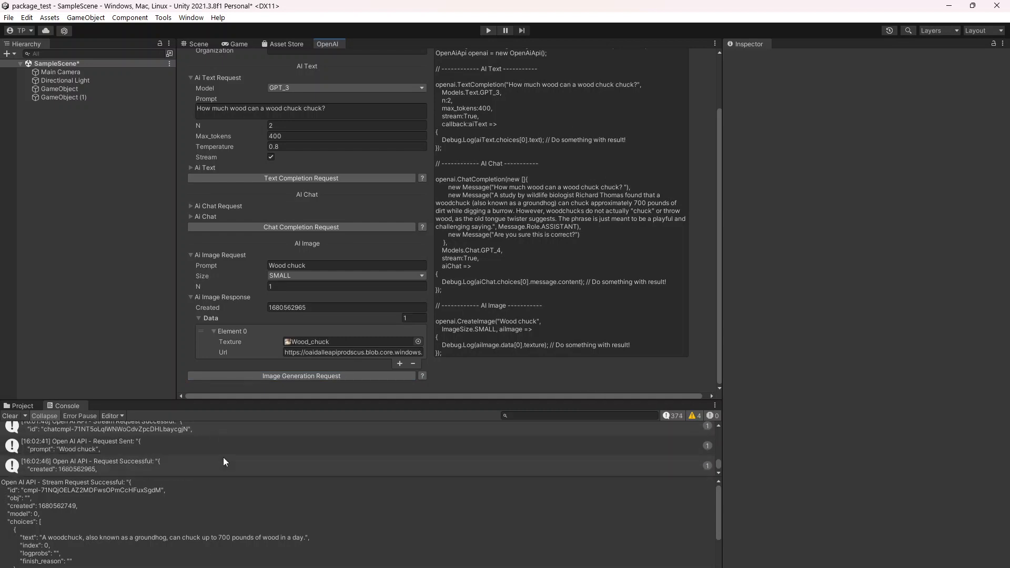
Inspect the full image Url returned in Element 0 of the Ai Image Response data
{"action": "double_click", "coordinate": [303, 353]}
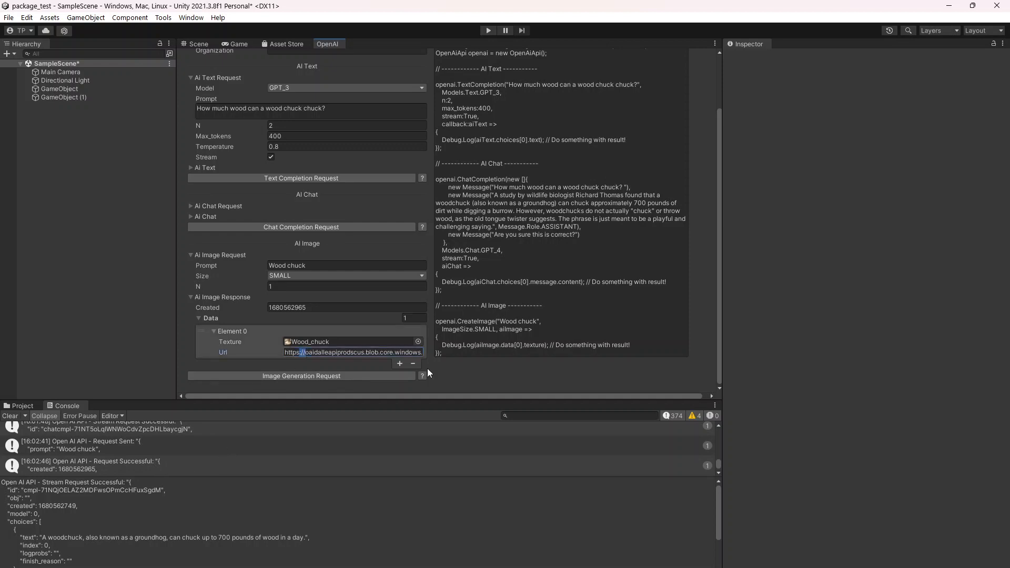
{"action": "double_click", "coordinate": [326, 356]}
{"action": "left_click", "coordinate": [327, 355]}
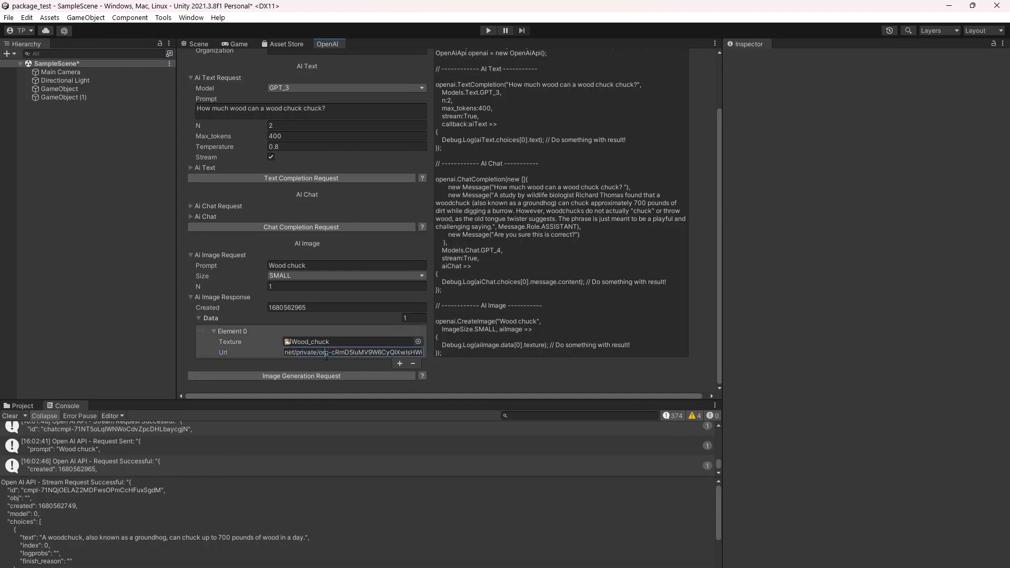
{"action": "left_click_drag", "start_coordinate": [342, 355], "coordinate": [216, 341]}
{"action": "left_click", "coordinate": [314, 352]}
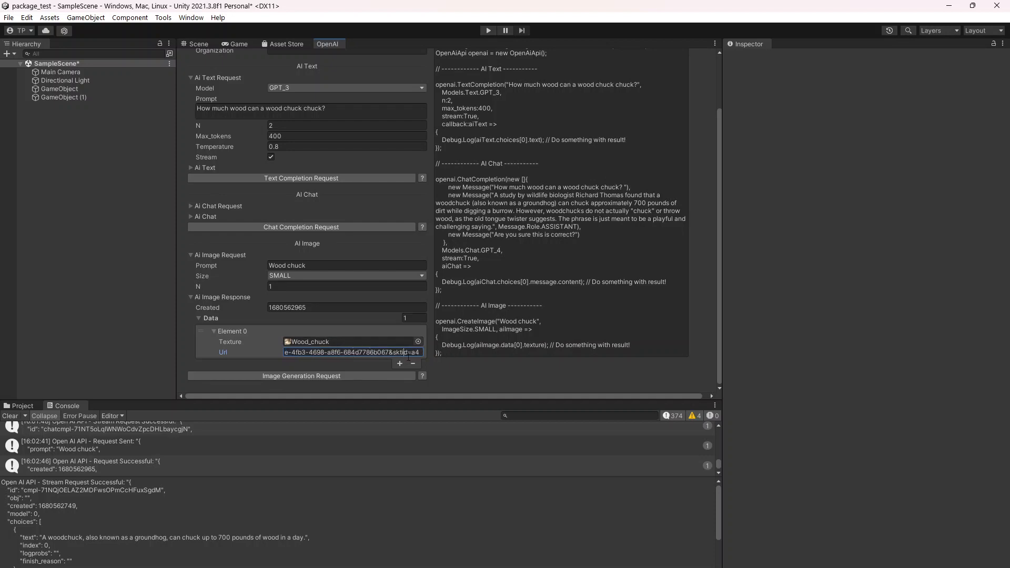
Open the generated Wood_chuck texture in the external image viewer, examine it, and close the viewer
{"action": "left_click", "coordinate": [340, 341]}
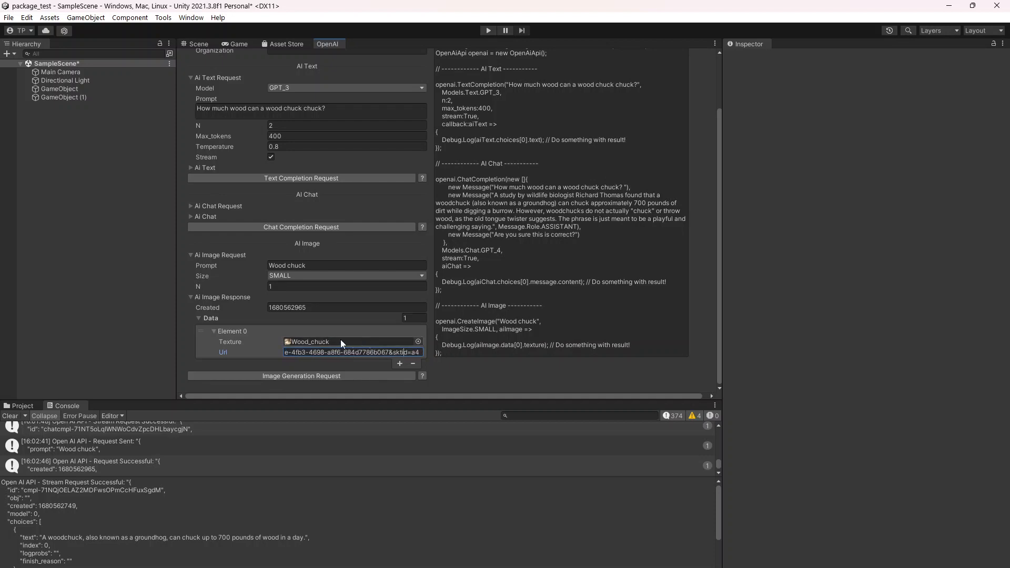
{"action": "double_click", "coordinate": [293, 342]}
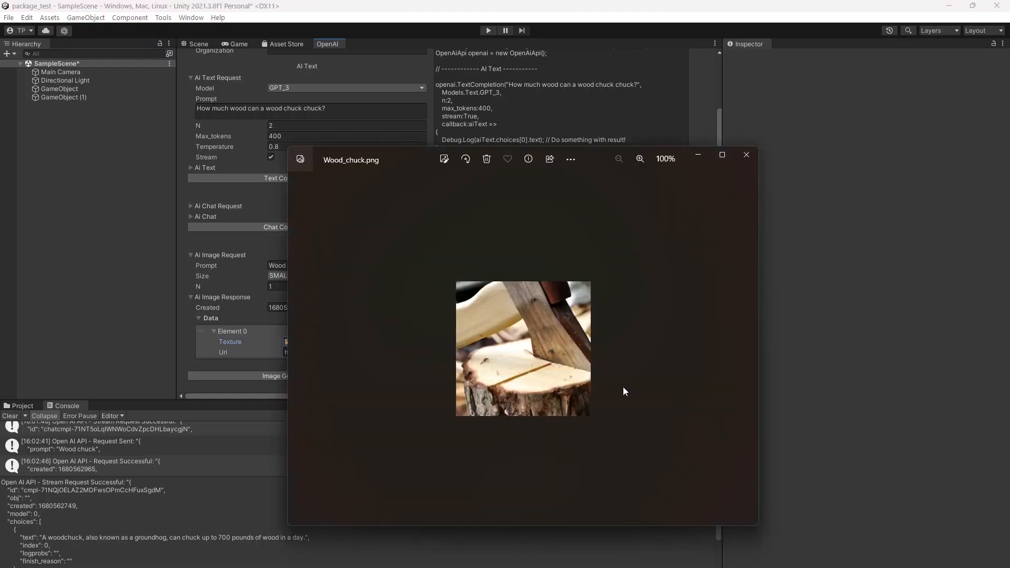
{"action": "left_click", "coordinate": [746, 156]}
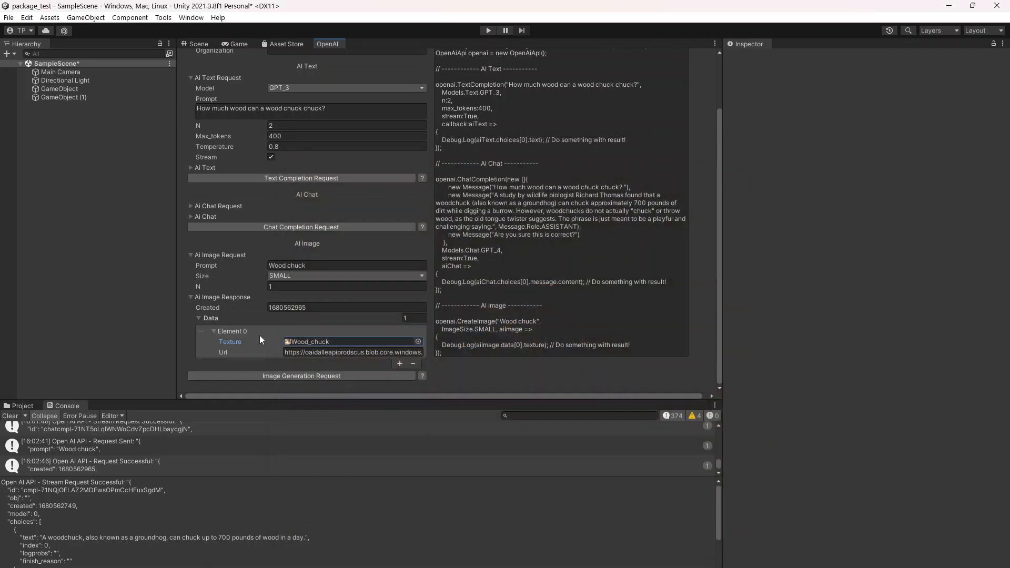
Set the Ai Image Request size to MEDIUM and send the image generation request again
{"action": "left_click", "coordinate": [315, 275]}
{"action": "left_click", "coordinate": [322, 299]}
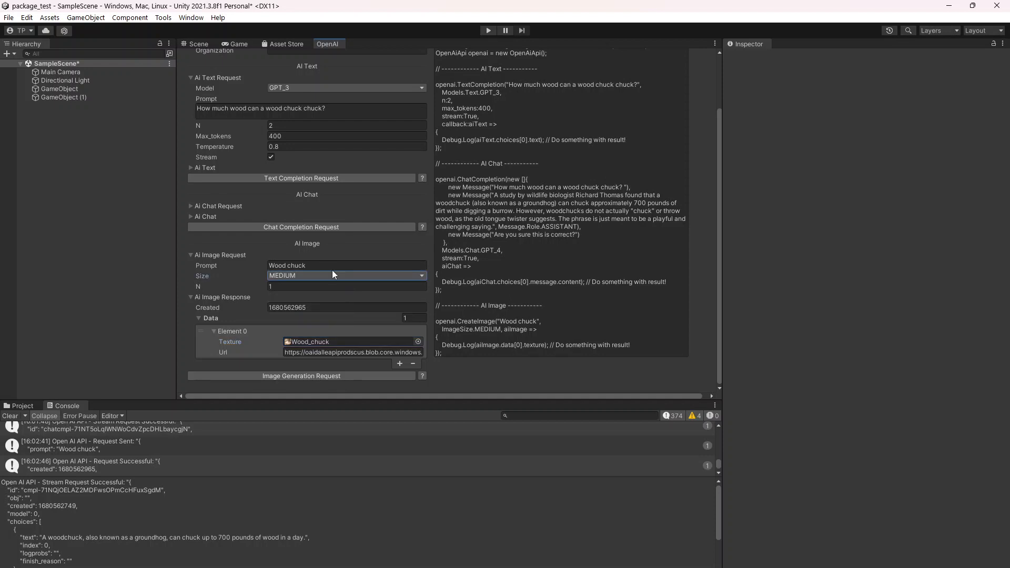
{"action": "left_click", "coordinate": [332, 267]}
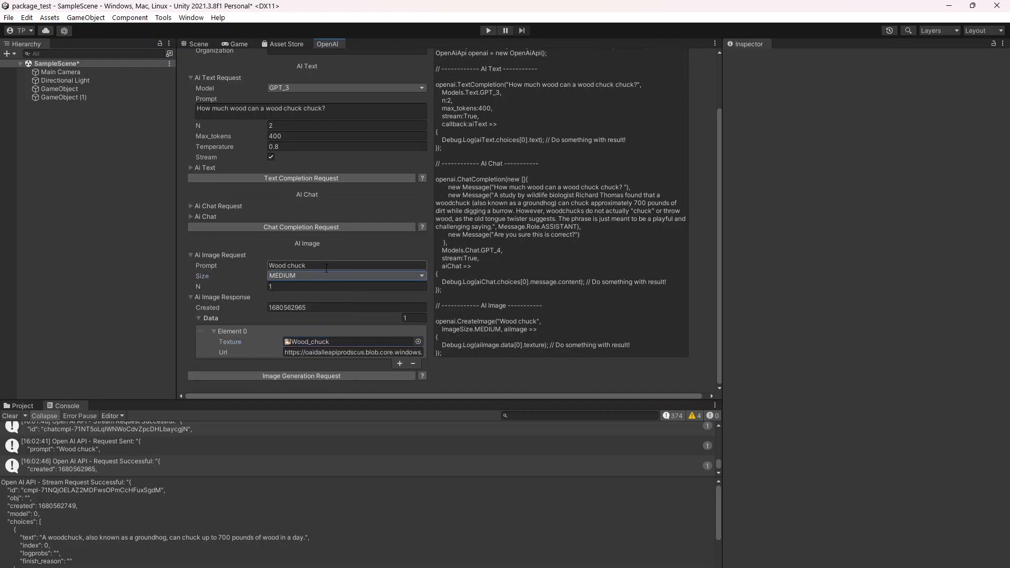
{"action": "left_click", "coordinate": [295, 375]}
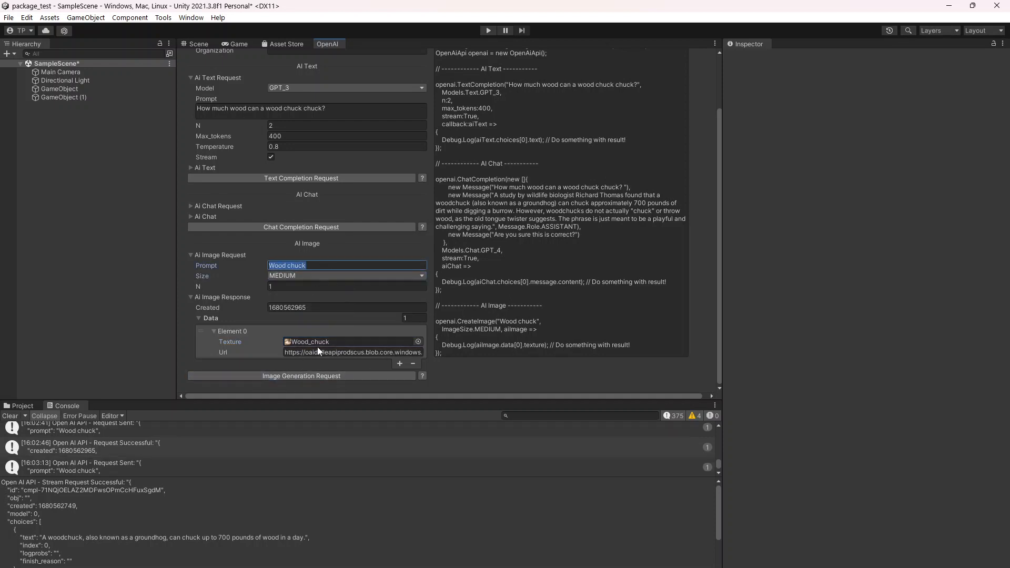
Locate the generated textures in the project's Temp images folder and preview Wood_chuck and Wood_chuck_1, enlarging the latter's preview
{"action": "left_click", "coordinate": [16, 408]}
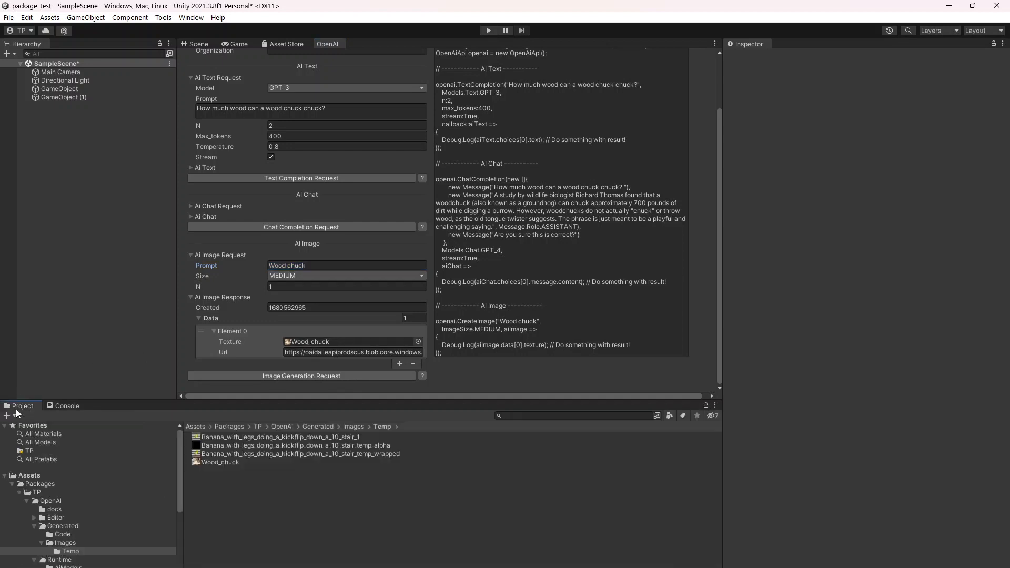
{"action": "left_click", "coordinate": [313, 343]}
{"action": "left_click", "coordinate": [221, 462]}
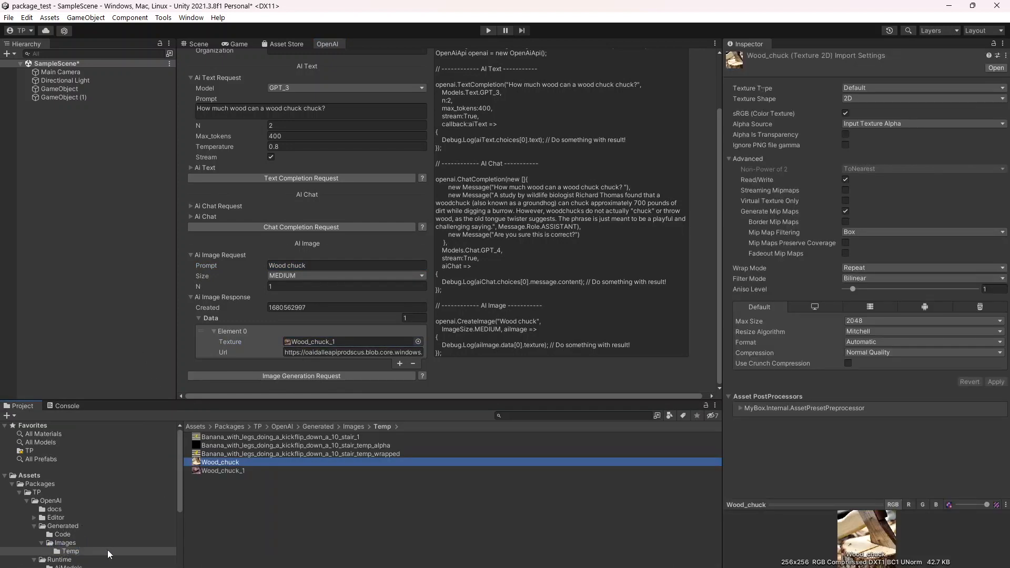
{"action": "left_click", "coordinate": [233, 470]}
{"action": "left_click_drag", "start_coordinate": [797, 494], "coordinate": [815, 365]}
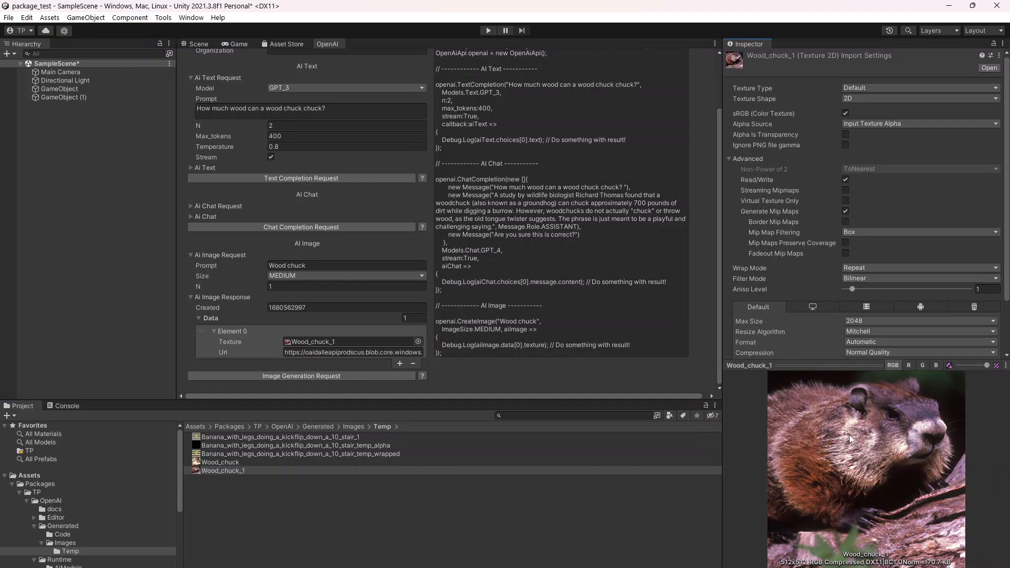
Collapse the Ai Image Request, Ai Image Response and Ai Text Request sections of the raw requests
{"action": "left_click", "coordinate": [191, 255]}
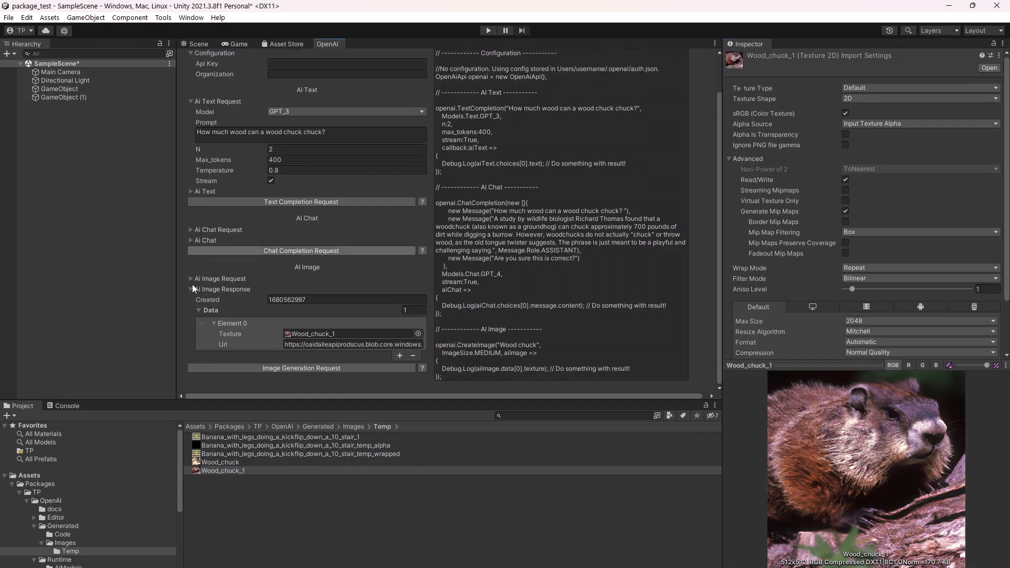
{"action": "left_click", "coordinate": [191, 289]}
{"action": "scroll", "coordinate": [324, 316], "scroll_direction": "up", "scroll_amount": 3}
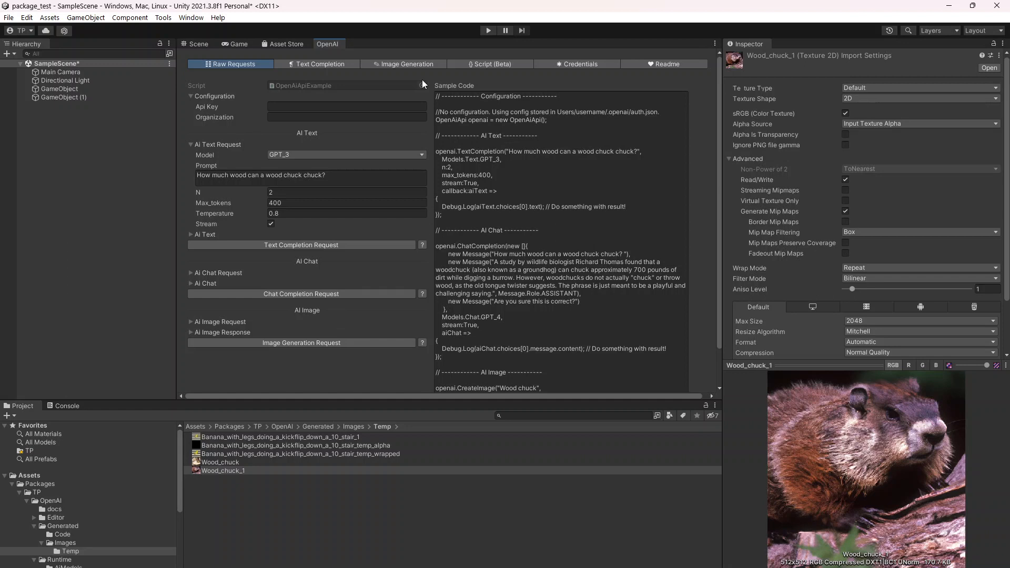
{"action": "left_click", "coordinate": [192, 144]}
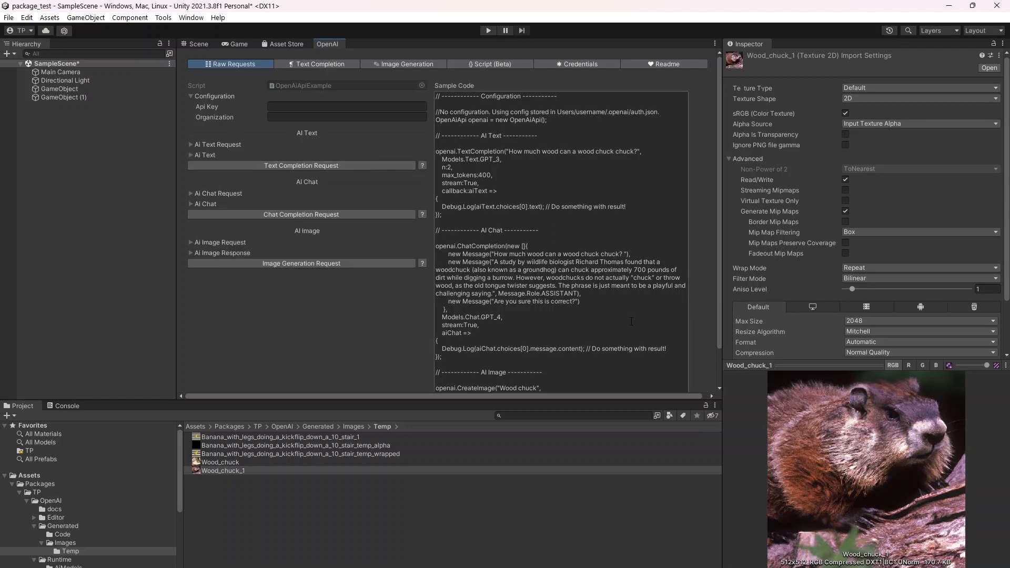
{"action": "scroll", "coordinate": [553, 353], "scroll_direction": "down", "scroll_amount": 2}
{"action": "scroll", "coordinate": [478, 324], "scroll_direction": "up", "scroll_amount": 2}
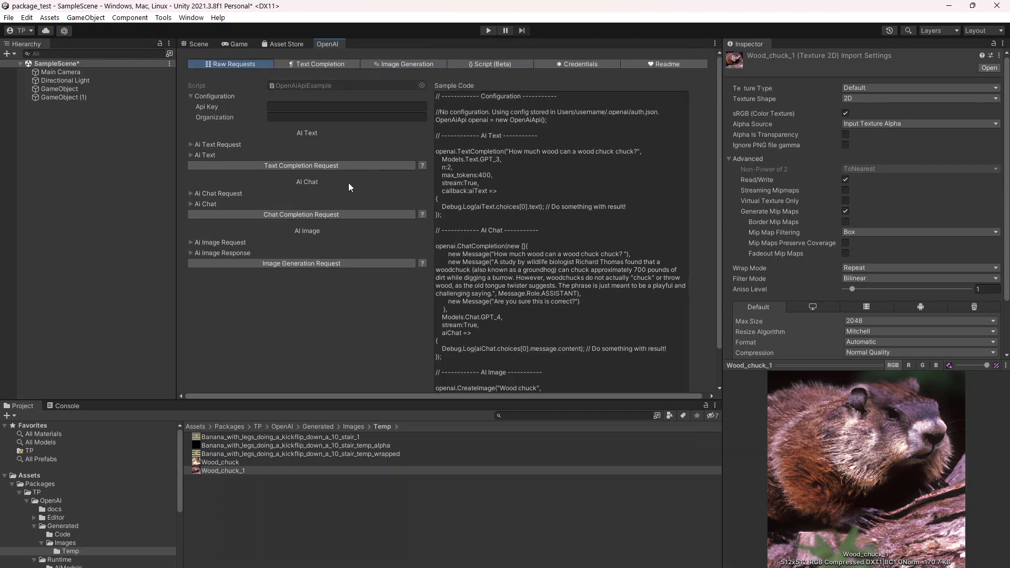
Expand the Ai Chat Request, collapse its Messages, set Temperature to 1.8, and check the temperature line in the sample code
{"action": "left_click", "coordinate": [190, 194]}
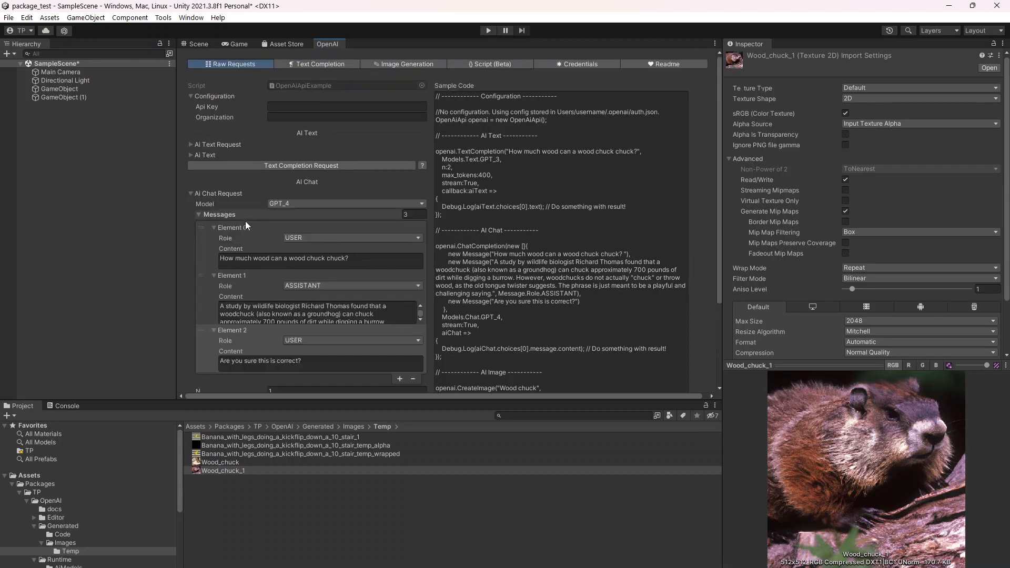
{"action": "left_click", "coordinate": [200, 215]}
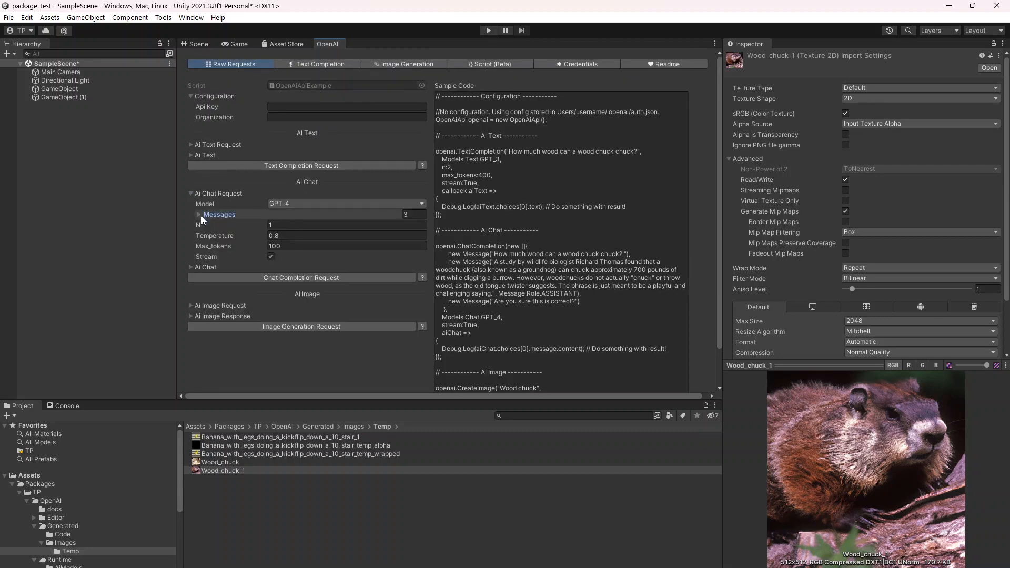
{"action": "left_click", "coordinate": [301, 236]}
{"action": "type", "text": "1.8"}
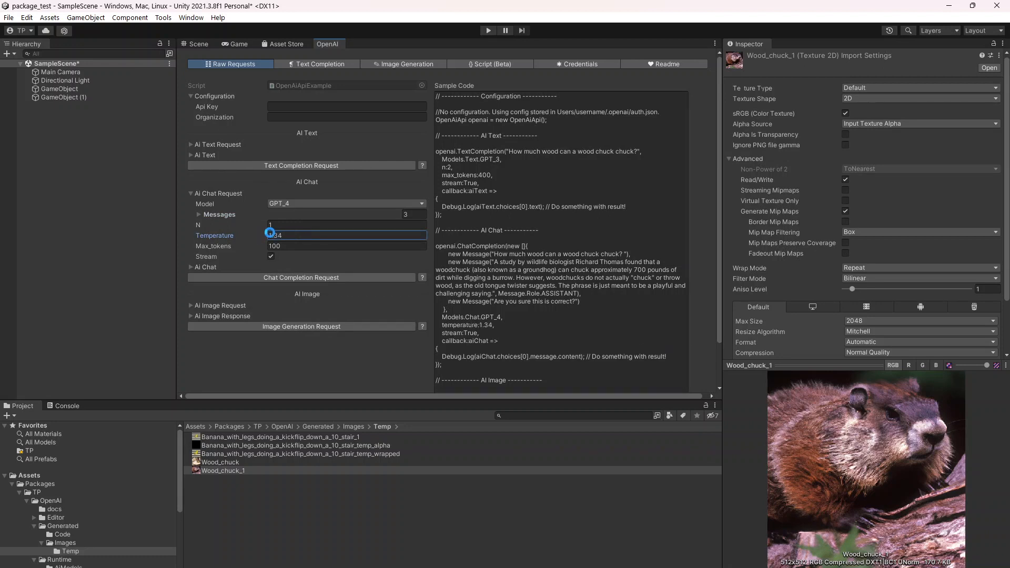
{"action": "left_click", "coordinate": [491, 327]}
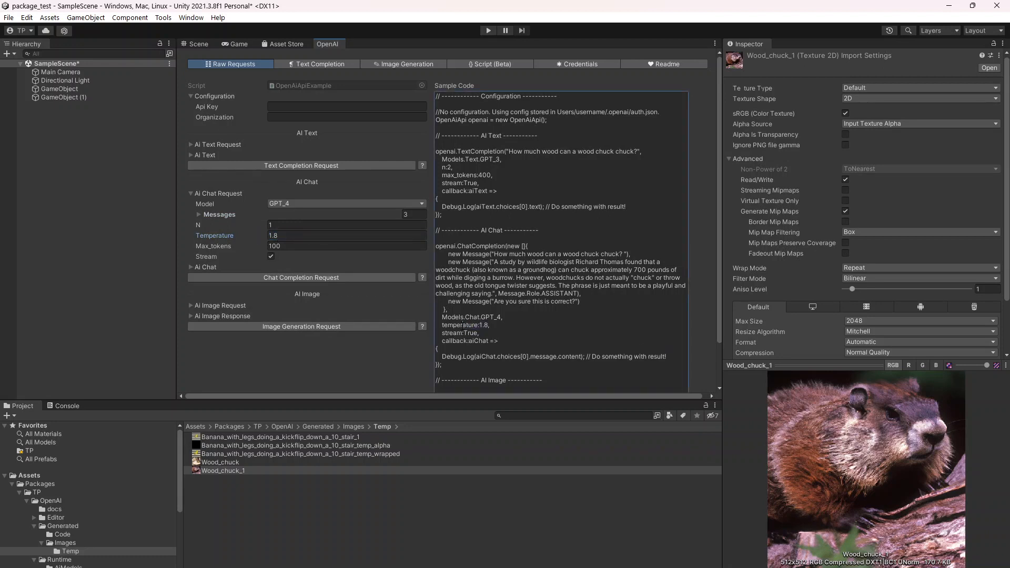
{"action": "mouse_move", "coordinate": [491, 325]}
{"action": "left_mouse_down"}
{"action": "mouse_move", "coordinate": [441, 320]}
{"action": "mouse_move", "coordinate": [480, 326]}
{"action": "left_mouse_up"}
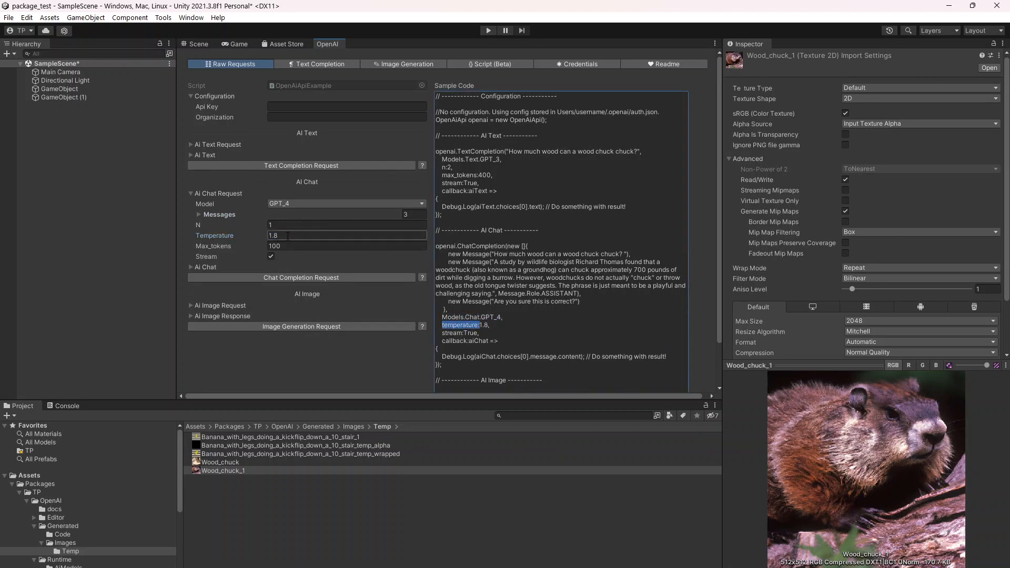
Set the Ai Chat Request model to GPT_3_5_TURBO_0301 and check the model line in the chat sample code
{"action": "left_click", "coordinate": [302, 204]}
{"action": "left_click", "coordinate": [324, 228]}
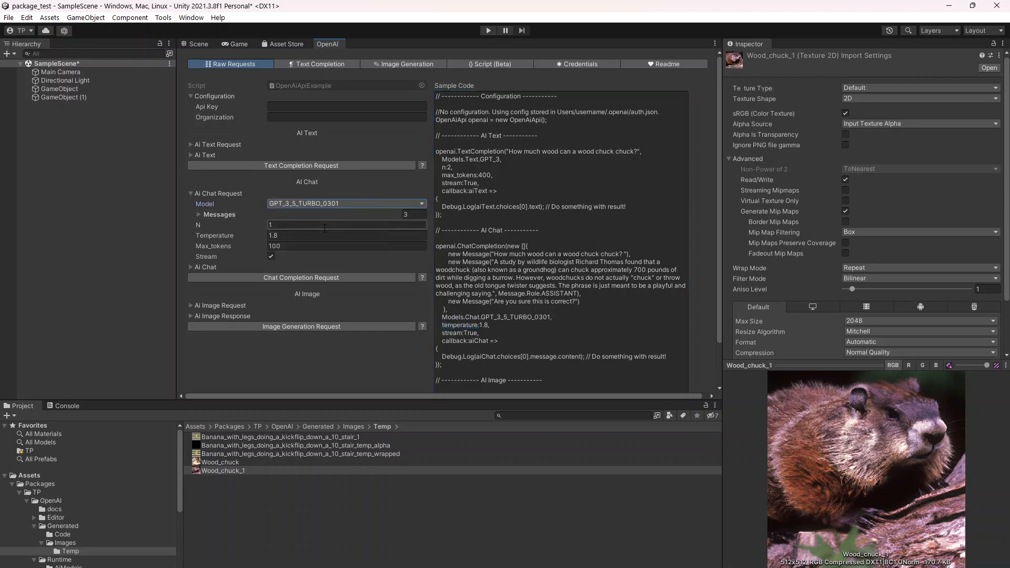
{"action": "left_click_drag", "start_coordinate": [579, 318], "coordinate": [486, 328]}
{"action": "double_click", "coordinate": [473, 317]}
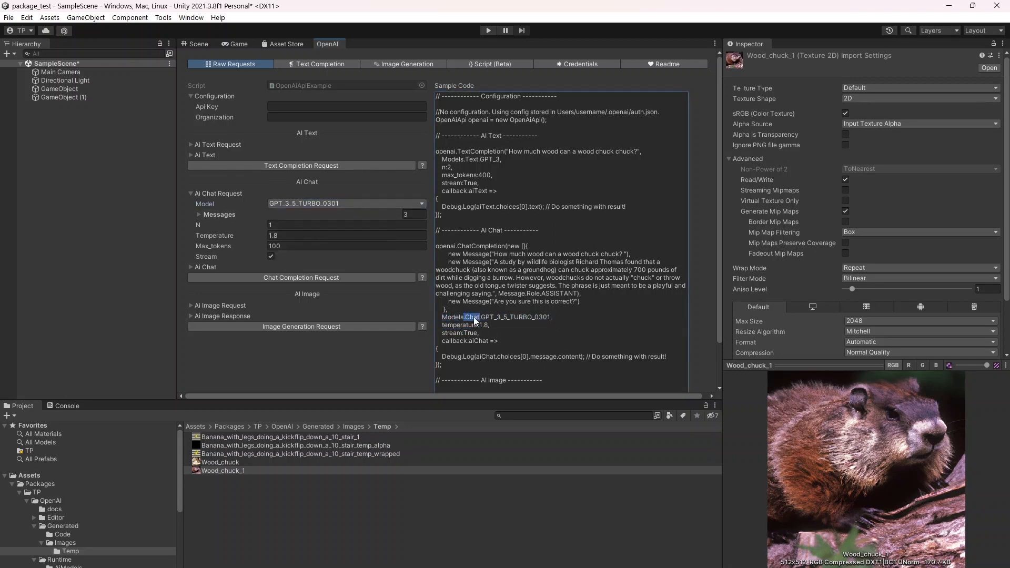
{"action": "left_click", "coordinate": [519, 317]}
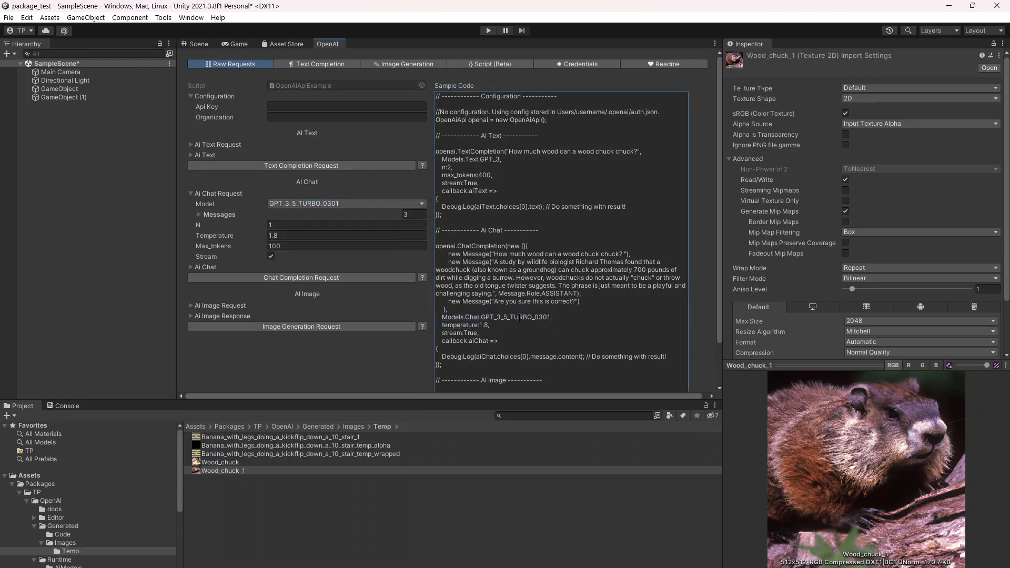
{"action": "left_click", "coordinate": [602, 316]}
Look over the plugin's Text Completion and Image Generation tools and the Open Ai Replace Text component on GameObject (1)
{"action": "left_click", "coordinate": [304, 66]}
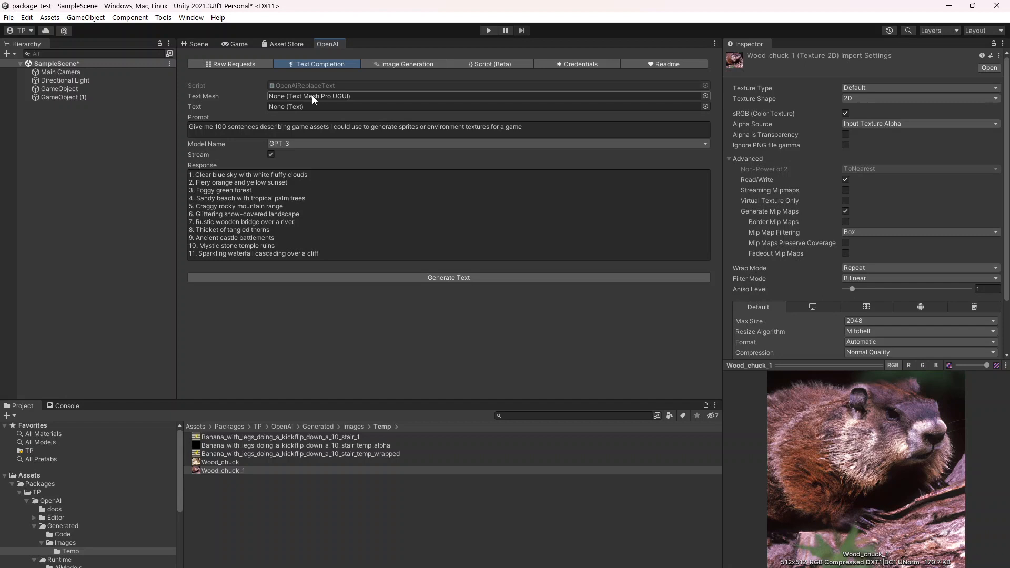
{"action": "left_click", "coordinate": [414, 64]}
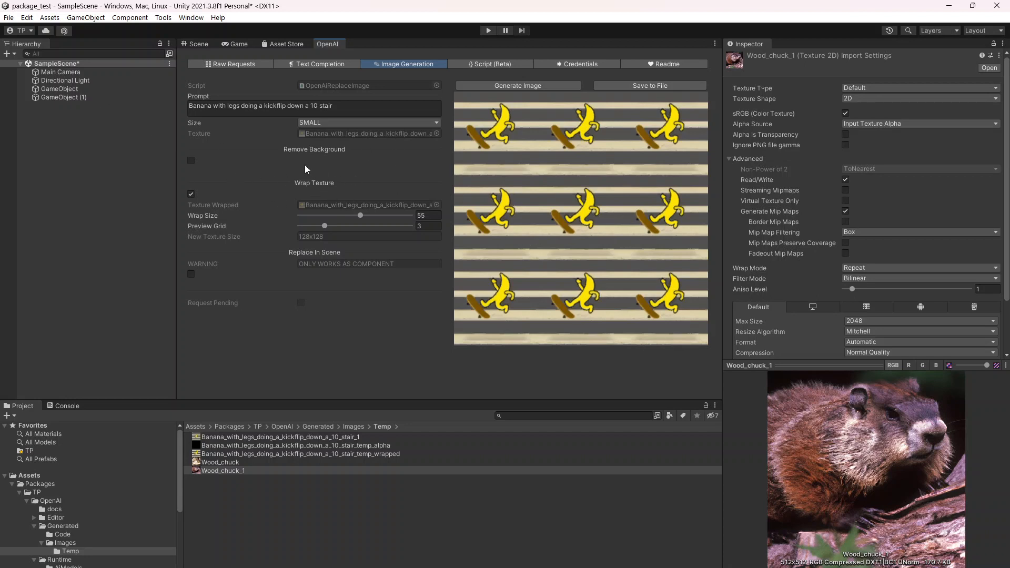
{"action": "left_click", "coordinate": [64, 97]}
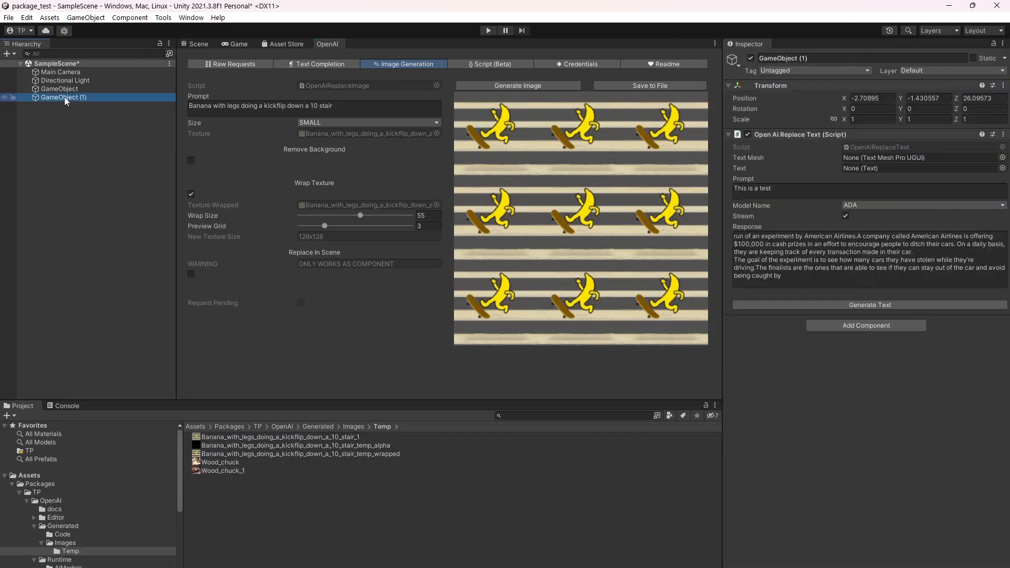
{"action": "right_click", "coordinate": [42, 130]}
{"action": "left_click", "coordinate": [120, 115]}
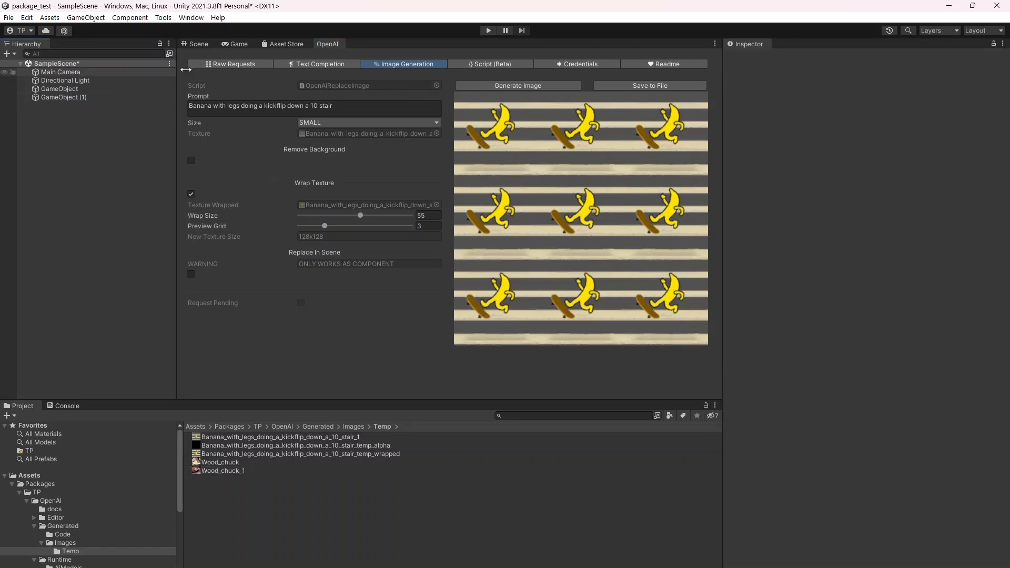
Show the scene, focus on the Directional Light and Main Camera, and create an empty game object
{"action": "left_click", "coordinate": [197, 43]}
{"action": "right_click", "coordinate": [40, 152]}
{"action": "left_click", "coordinate": [72, 74]}
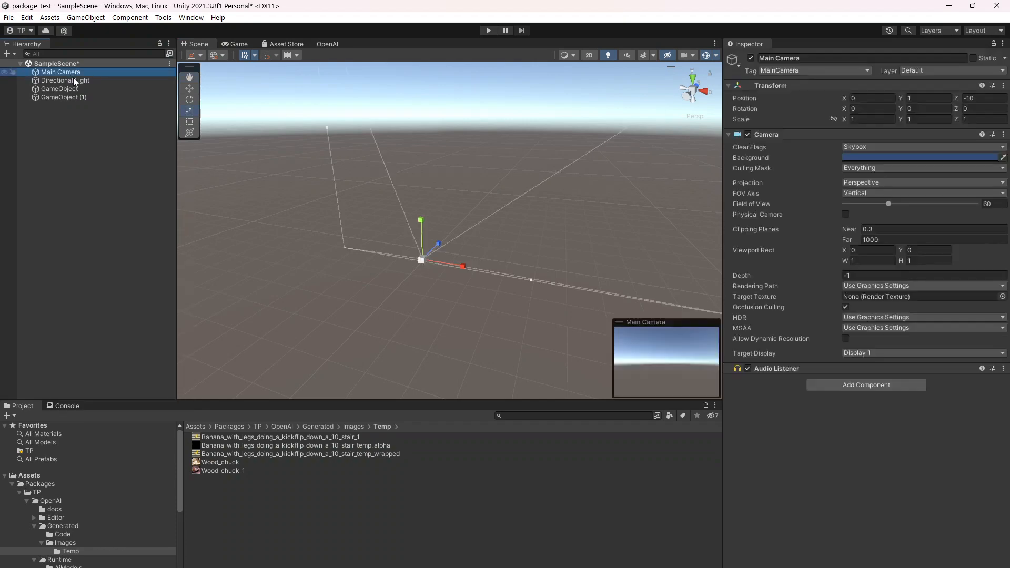
{"action": "double_click", "coordinate": [77, 80]}
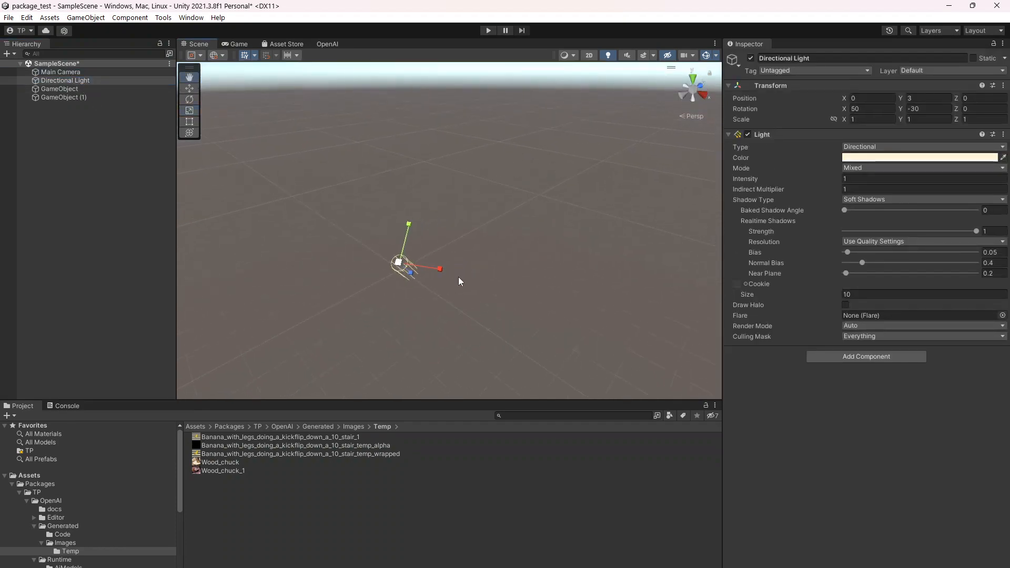
{"action": "double_click", "coordinate": [62, 73]}
{"action": "right_click", "coordinate": [82, 118]}
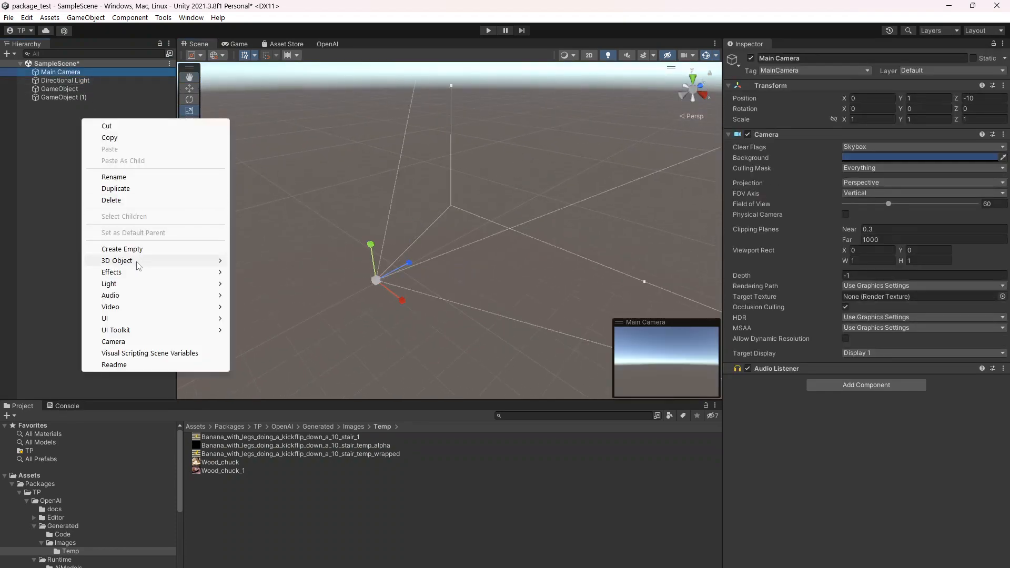
{"action": "mouse_move", "coordinate": [145, 278]}
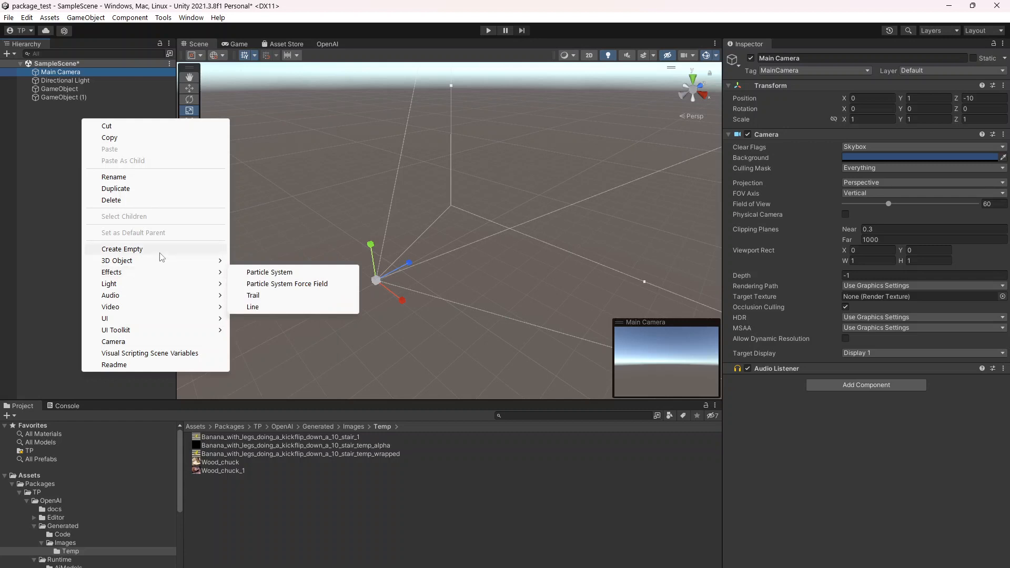
{"action": "left_click", "coordinate": [122, 249]}
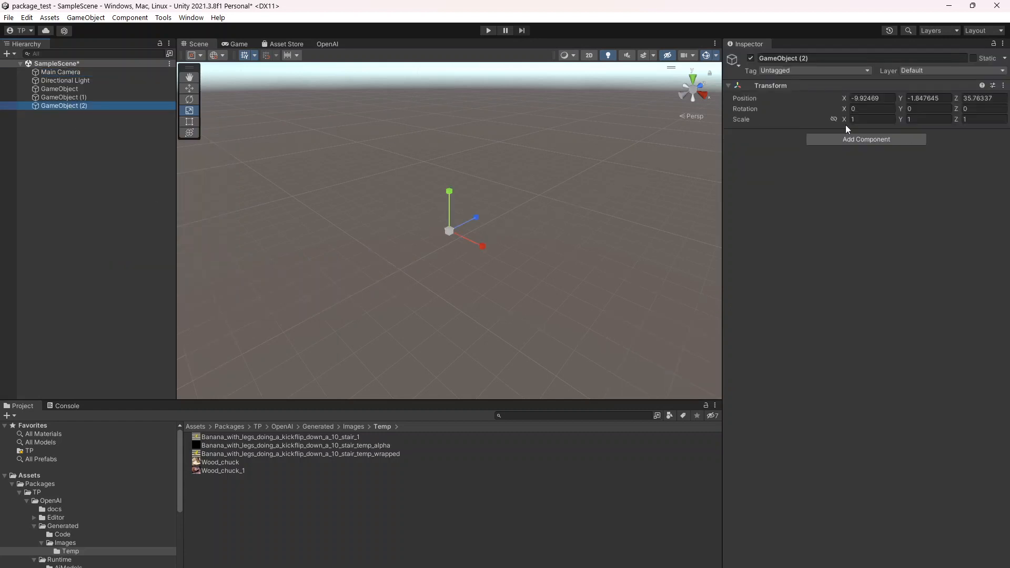
Add a Sprite Renderer component to the new empty game object
{"action": "left_click", "coordinate": [873, 139]}
{"action": "type", "text": "spri"}
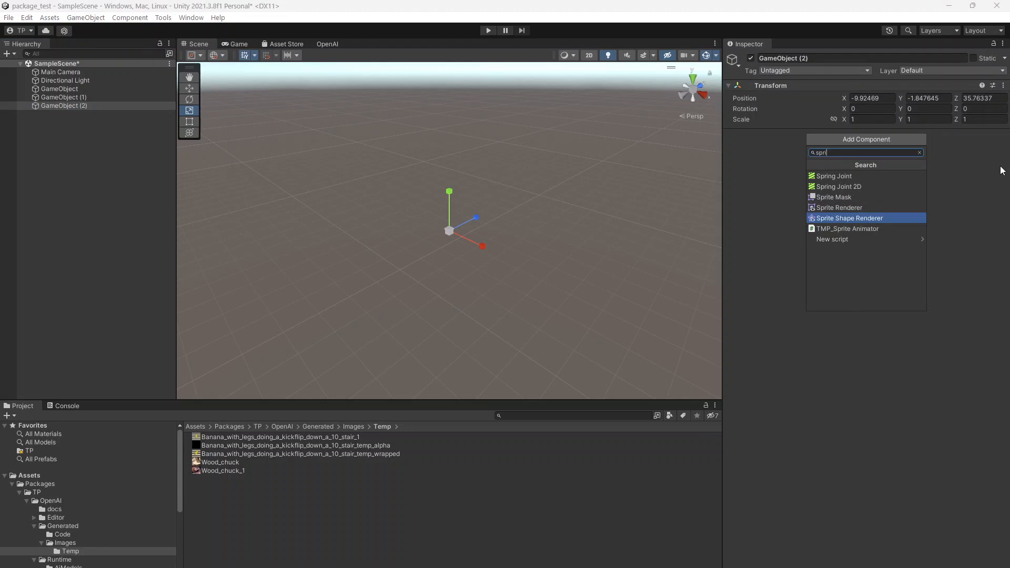
{"action": "key", "text": "Up"}
{"action": "key", "text": "Return"}
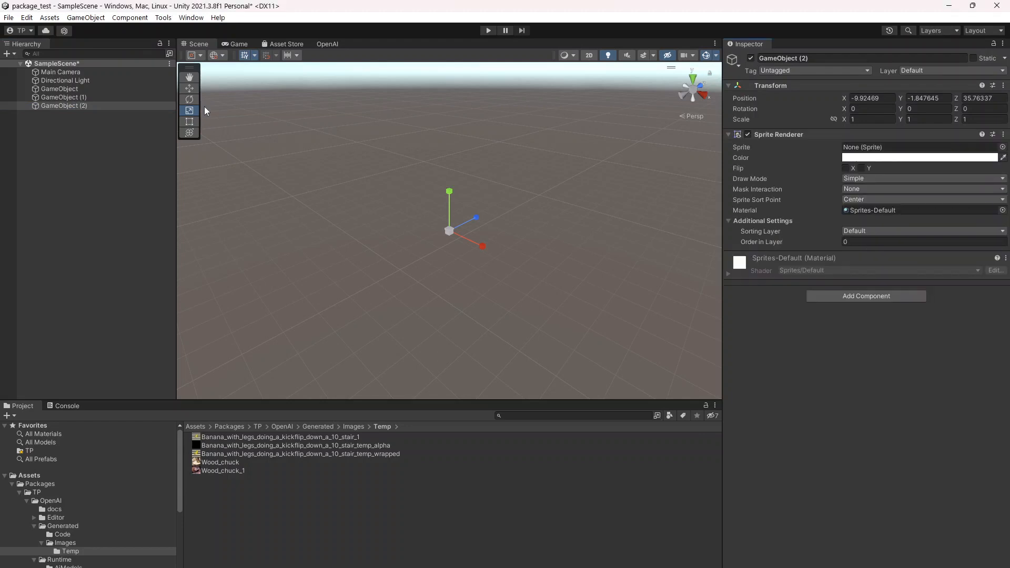
Assign the d_iconemptygravatar sprite to GameObject (2)'s Sprite Renderer and locate that sprite in the project
{"action": "left_click", "coordinate": [88, 106]}
{"action": "right_click_drag", "start_coordinate": [410, 264], "coordinate": [422, 255]}
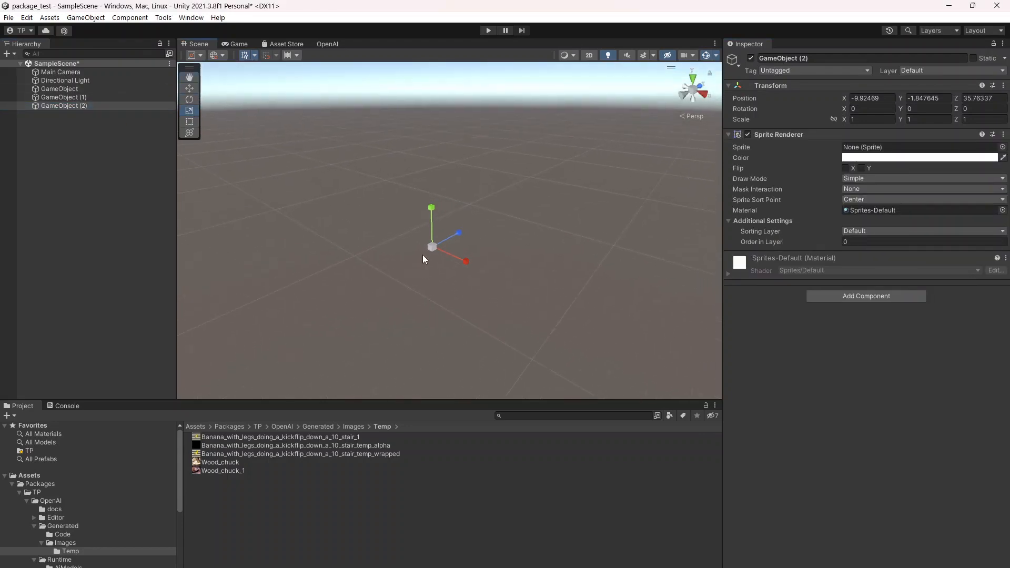
{"action": "middle_click_drag", "start_coordinate": [422, 255], "coordinate": [538, 151]}
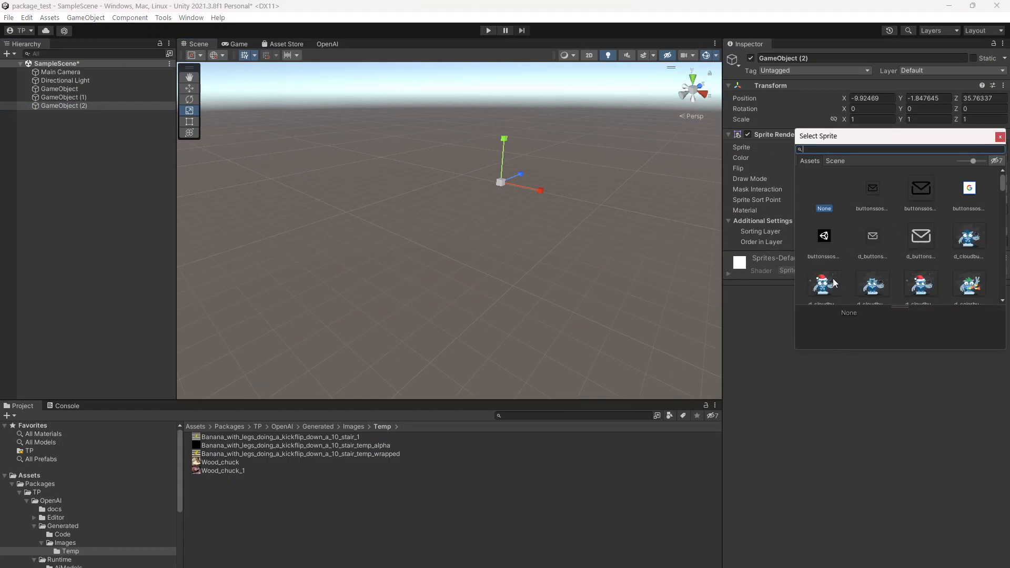
{"action": "scroll", "coordinate": [837, 271], "scroll_direction": "down", "scroll_amount": 10}
{"action": "scroll", "coordinate": [831, 258], "scroll_direction": "down", "scroll_amount": 5}
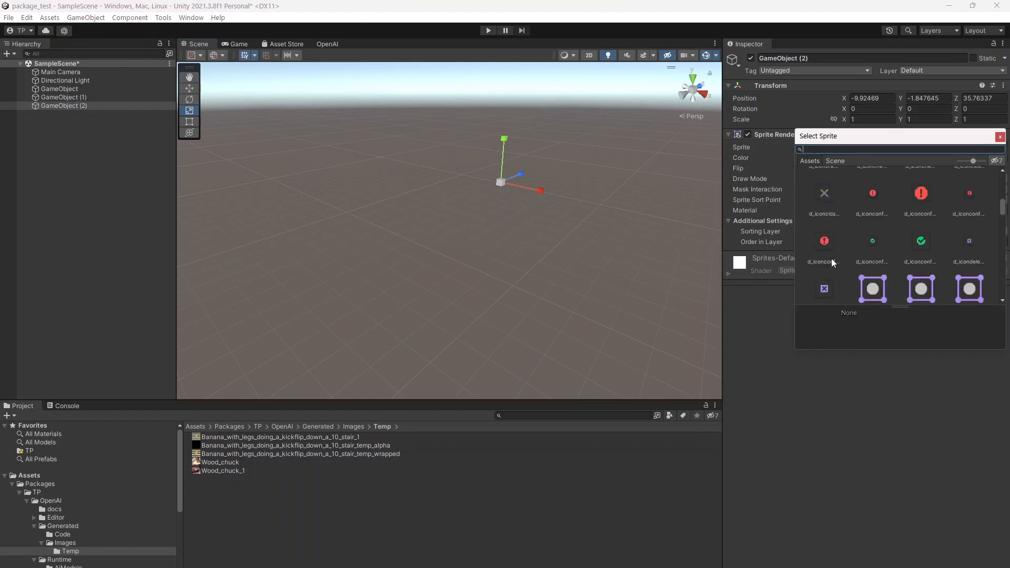
{"action": "left_click", "coordinate": [878, 251]}
{"action": "double_click", "coordinate": [878, 251]}
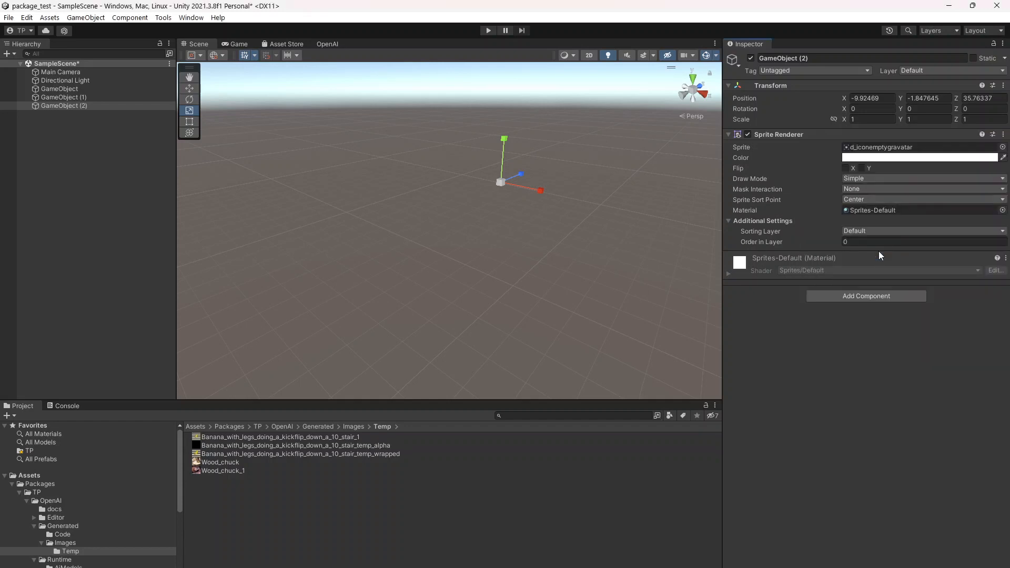
{"action": "left_click", "coordinate": [893, 153]}
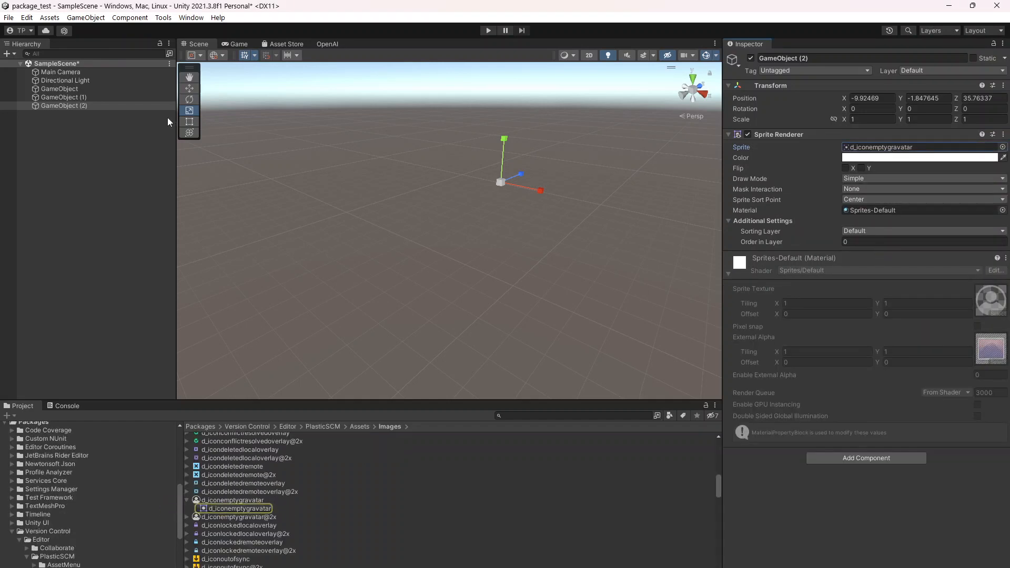
Focus the scene on GameObject (2) and examine its avatar sprite from a more distant, nearly frontal viewpoint
{"action": "left_click", "coordinate": [84, 97]}
{"action": "double_click", "coordinate": [83, 104]}
{"action": "right_click_drag", "start_coordinate": [359, 262], "coordinate": [415, 219]}
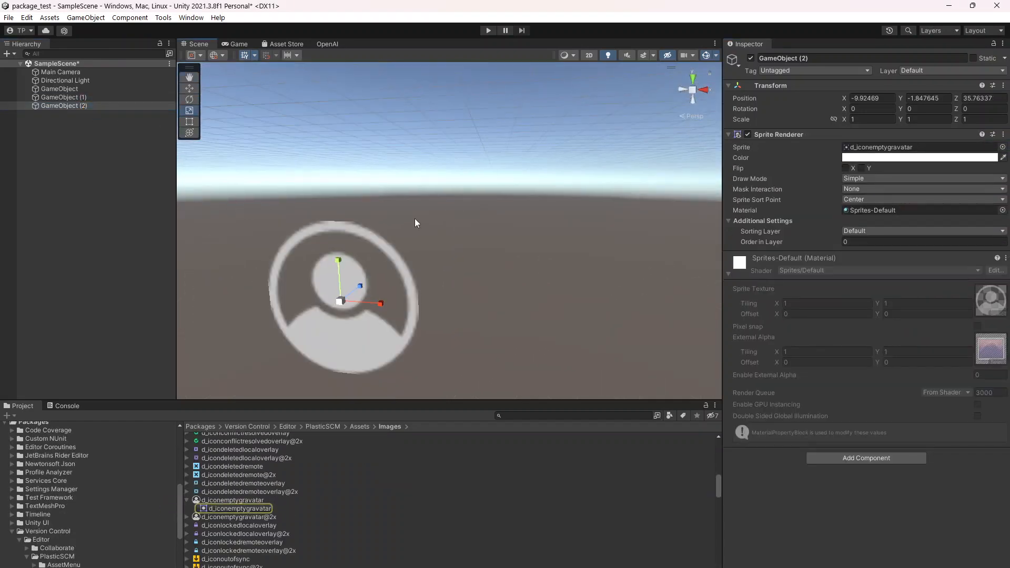
{"action": "scroll", "coordinate": [405, 212], "scroll_direction": "down", "scroll_amount": 5}
{"action": "middle_click_drag", "start_coordinate": [461, 158], "coordinate": [557, 115]}
{"action": "right_click_drag", "start_coordinate": [557, 115], "coordinate": [552, 206]}
{"action": "scroll", "coordinate": [553, 206], "scroll_direction": "up", "scroll_amount": 1}
{"action": "middle_click_drag", "start_coordinate": [553, 205], "coordinate": [584, 174]}
{"action": "scroll", "coordinate": [516, 238], "scroll_direction": "down", "scroll_amount": 3}
{"action": "right_click_drag", "start_coordinate": [584, 173], "coordinate": [511, 211]}
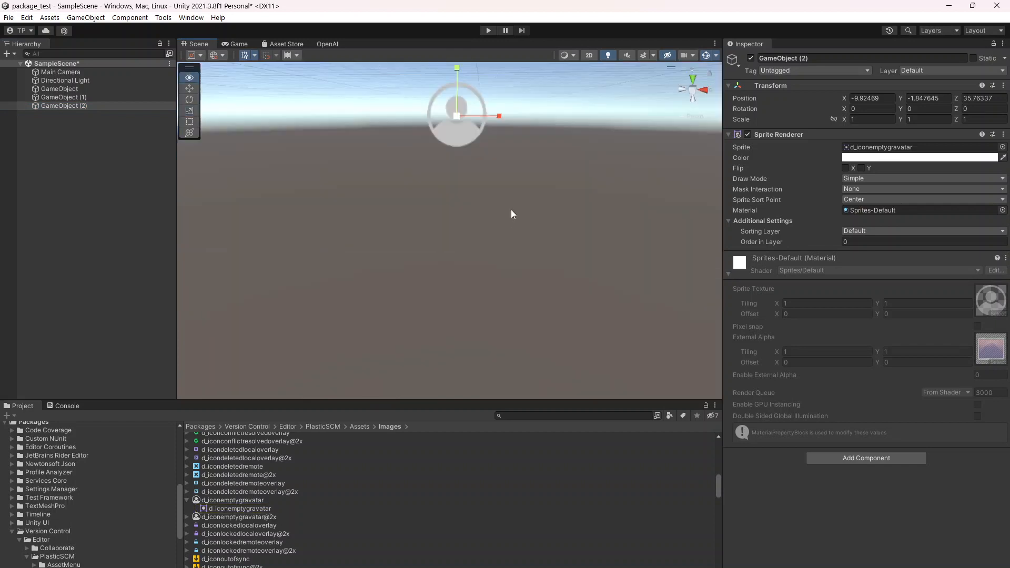
{"action": "middle_click_drag", "start_coordinate": [510, 211], "coordinate": [469, 273]}
{"action": "right_click_drag", "start_coordinate": [505, 257], "coordinate": [490, 265]}
{"action": "middle_click_drag", "start_coordinate": [490, 264], "coordinate": [500, 269]}
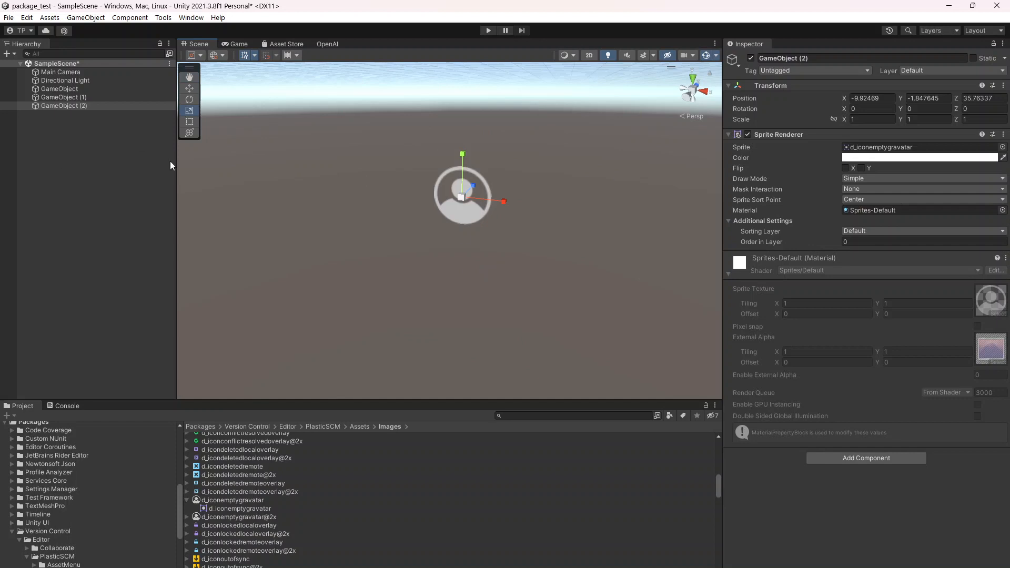
Add an Open Ai Replace Image component to GameObject (2) and generate an image from the prompt "pixel art avatar for a game"
{"action": "left_click", "coordinate": [864, 264]}
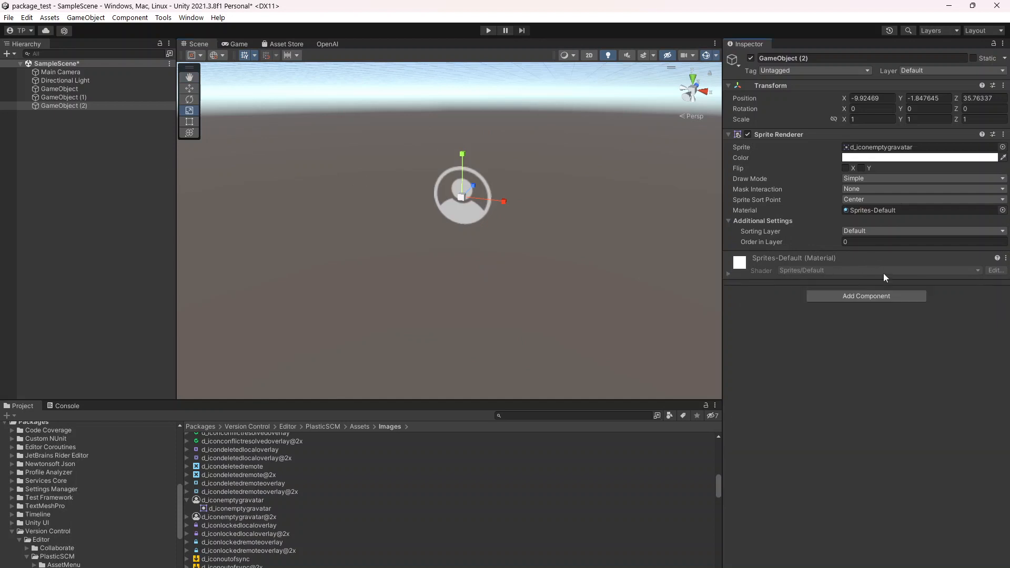
{"action": "left_click", "coordinate": [867, 295]}
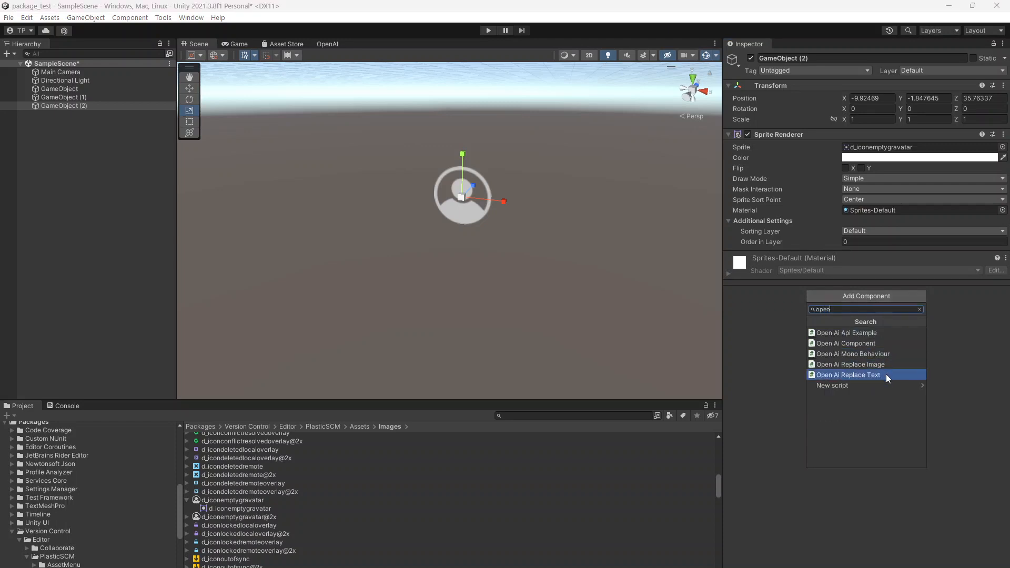
{"action": "left_click", "coordinate": [879, 365]}
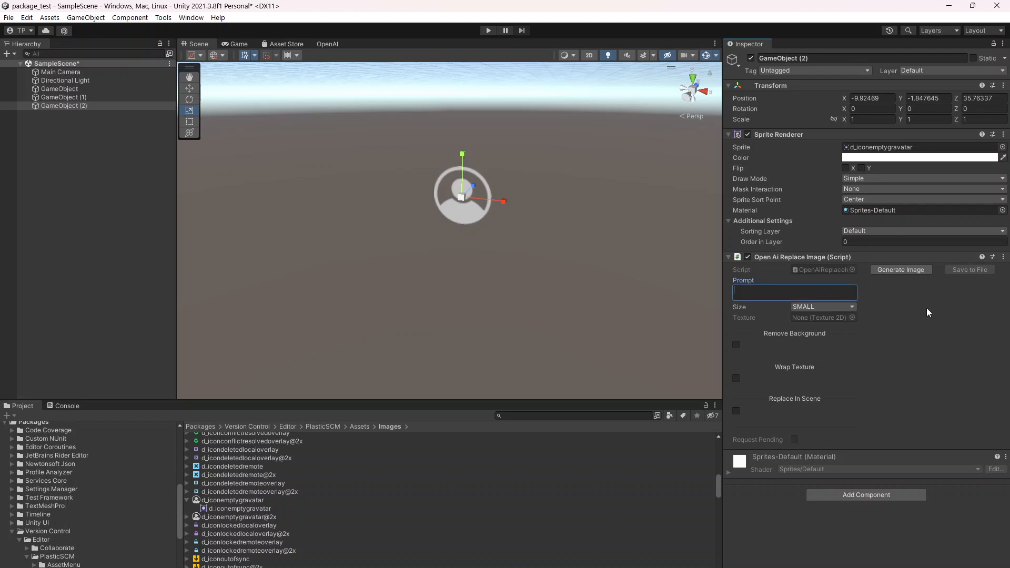
{"action": "type", "text": "pixel art avatar for a game"}
{"action": "left_click", "coordinate": [912, 272]}
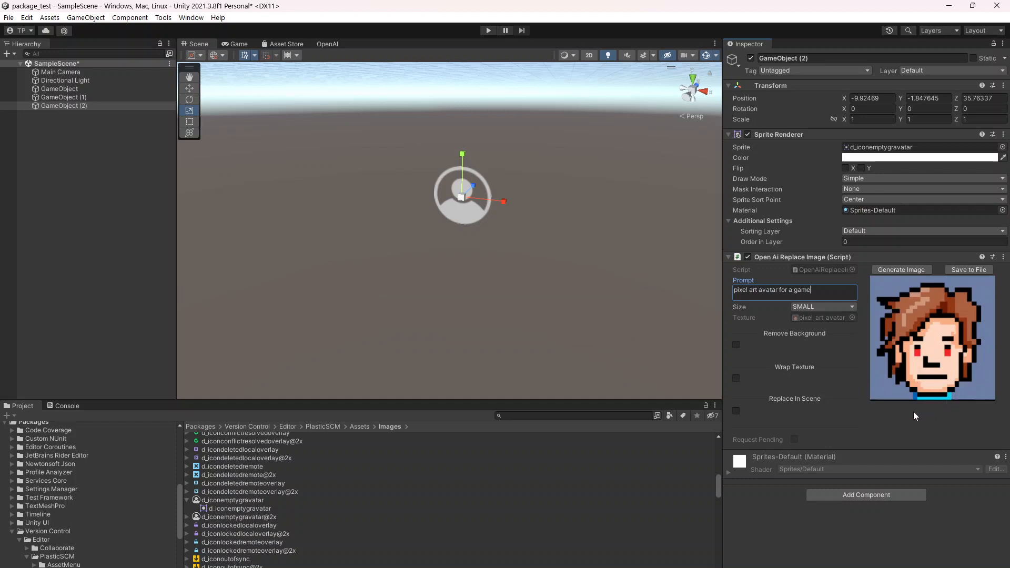
Replace GameObject (2)'s sprite in the scene with the generated image and scale the object uniformly to about 0.38
{"action": "left_click", "coordinate": [736, 411]}
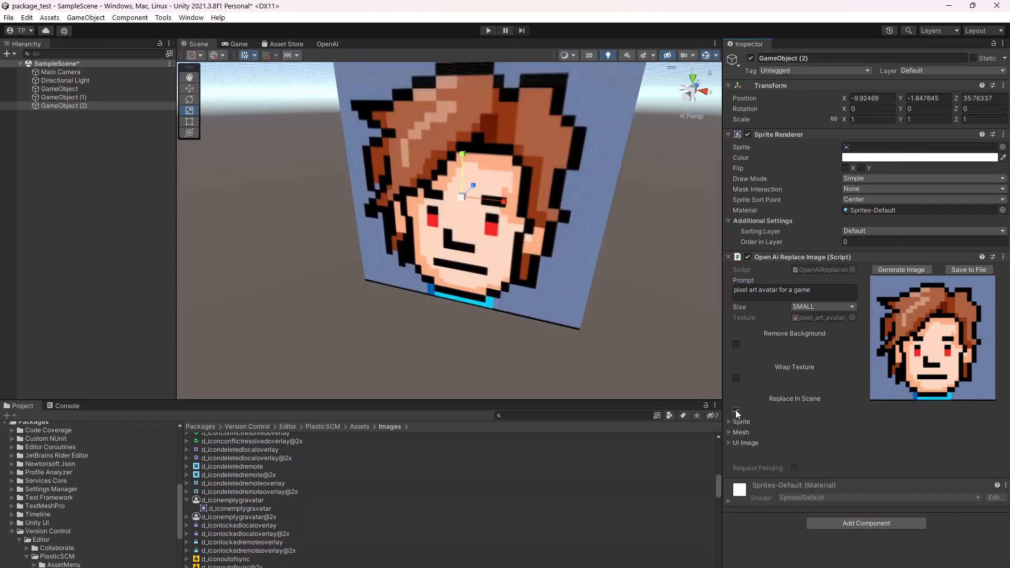
{"action": "left_click_drag", "start_coordinate": [526, 316], "coordinate": [543, 206], "text": "alt"}
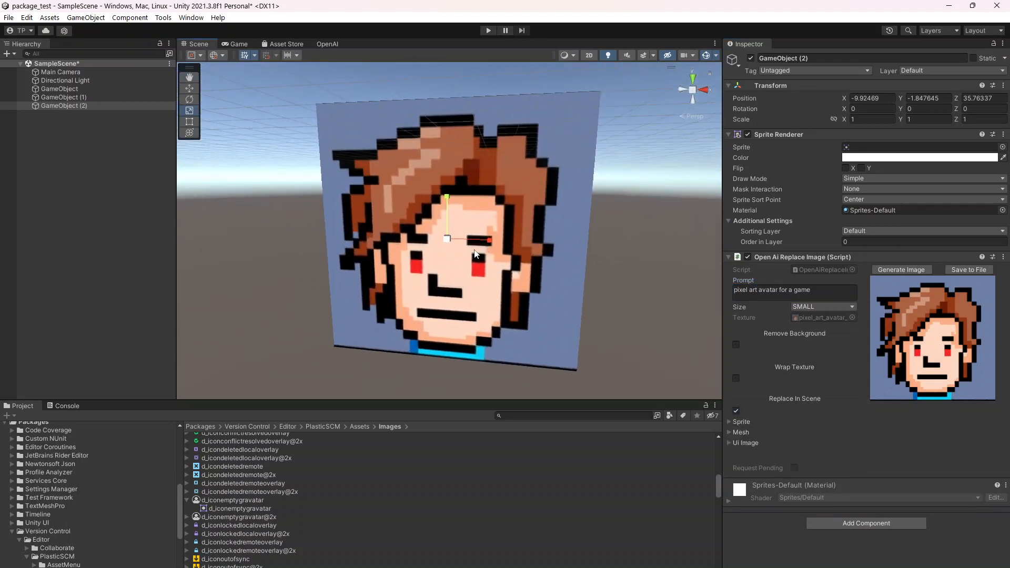
{"action": "key", "text": "w"}
{"action": "key", "text": "r"}
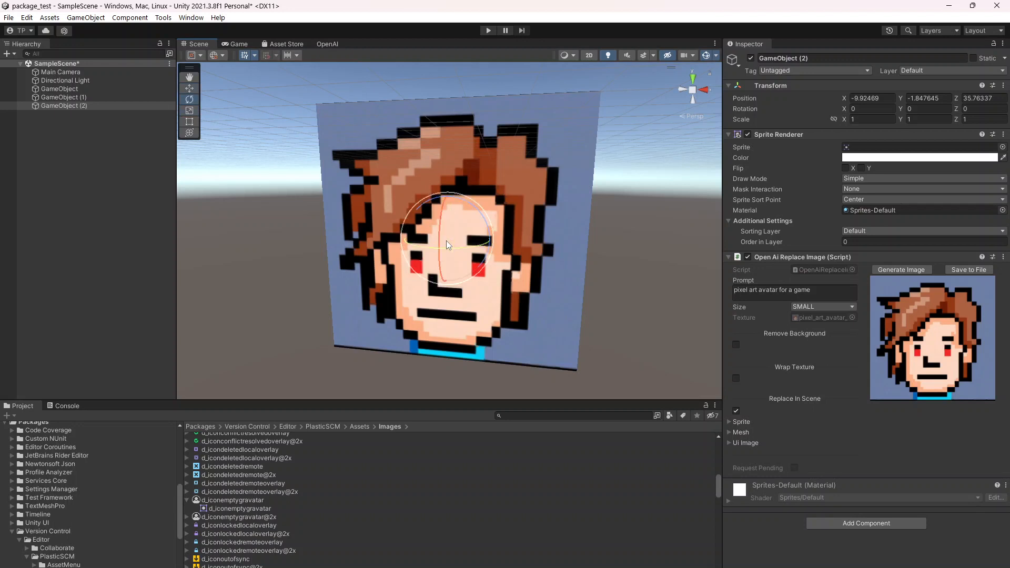
{"action": "left_click_drag", "start_coordinate": [446, 241], "coordinate": [408, 263]}
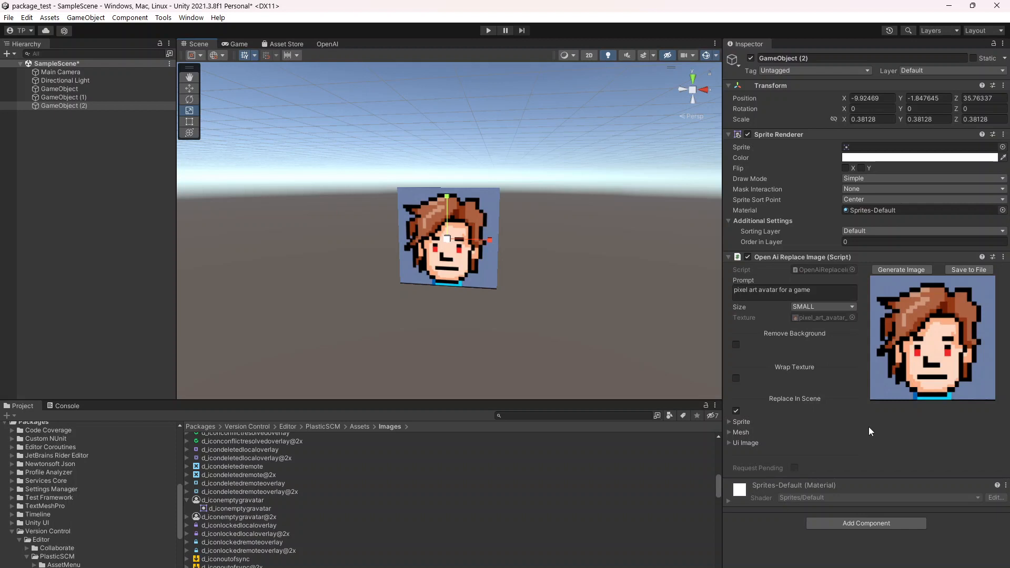
Remove the generated avatar's background with a color sensitivity of 3 and widen the component's display slightly
{"action": "left_click", "coordinate": [736, 344]}
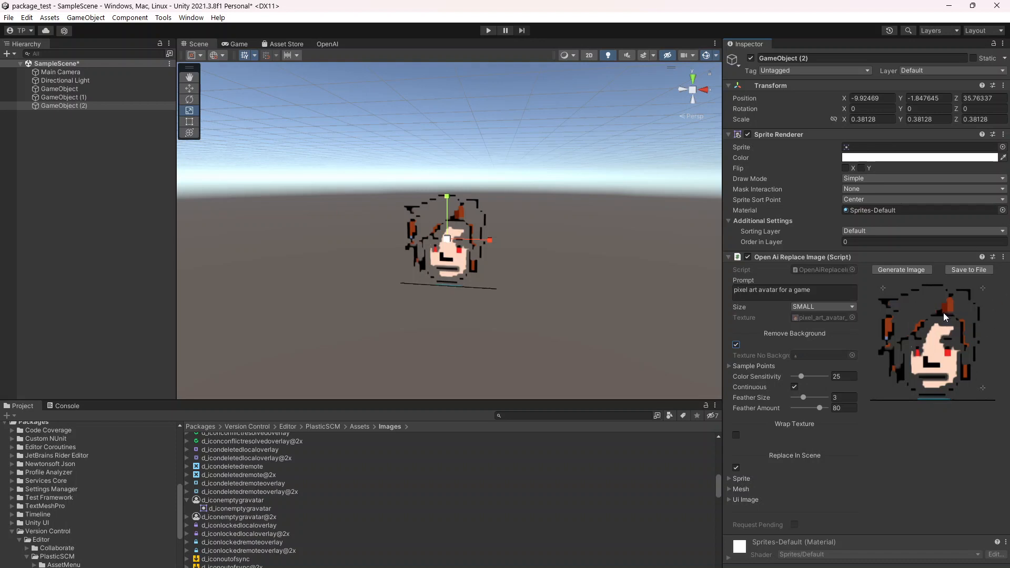
{"action": "left_click", "coordinate": [795, 377]}
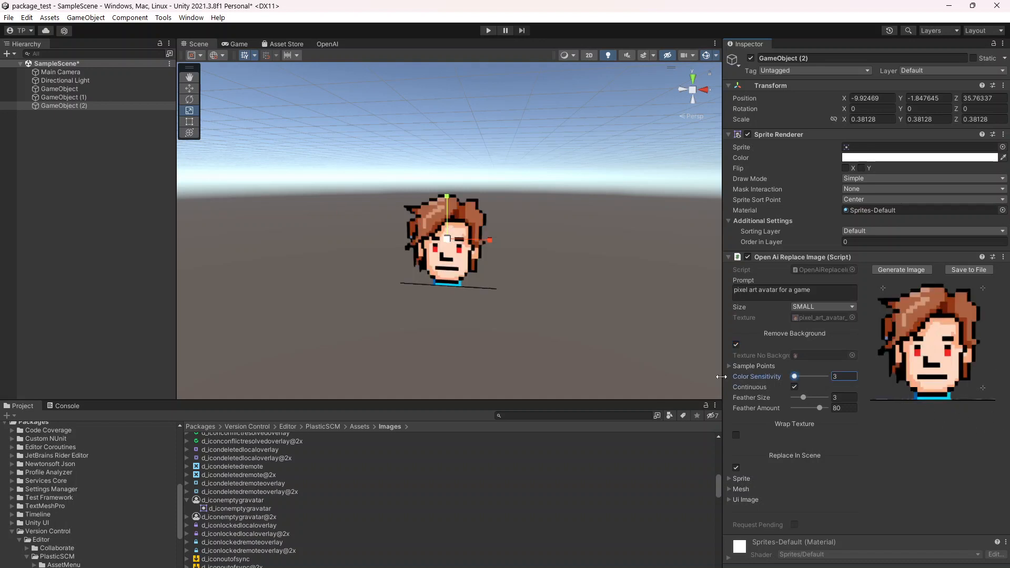
{"action": "left_click_drag", "start_coordinate": [722, 377], "coordinate": [697, 376]}
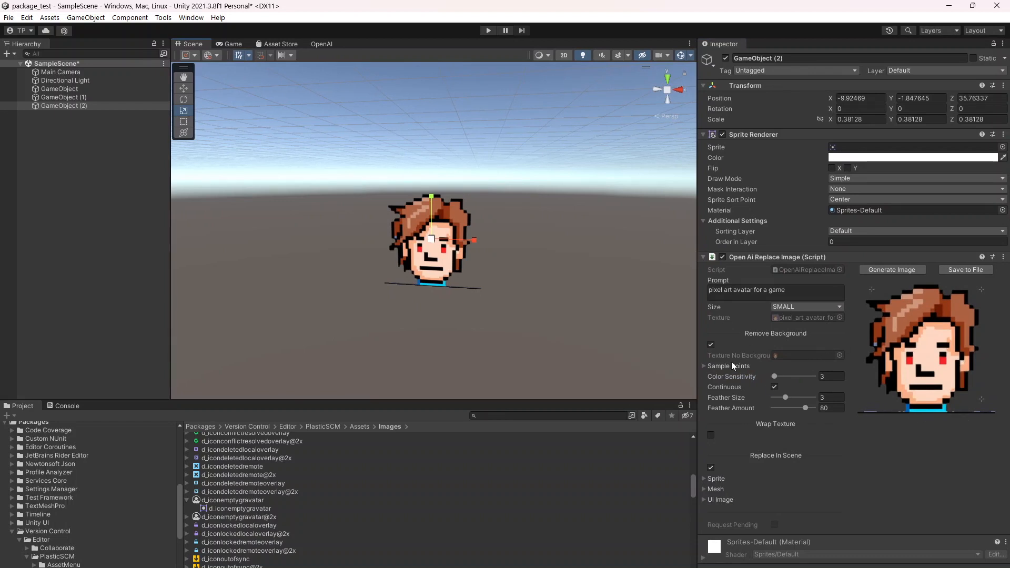
Add a fourth background sample point and sample its color from the light blue collar in an enlarged image preview
{"action": "left_click", "coordinate": [705, 366]}
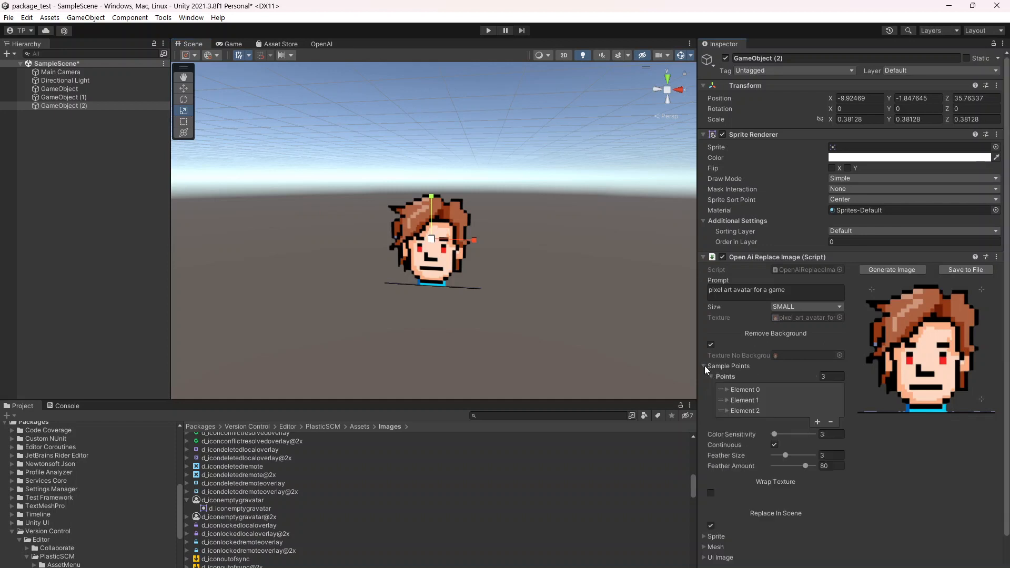
{"action": "left_click", "coordinate": [817, 424]}
{"action": "left_click", "coordinate": [818, 422]}
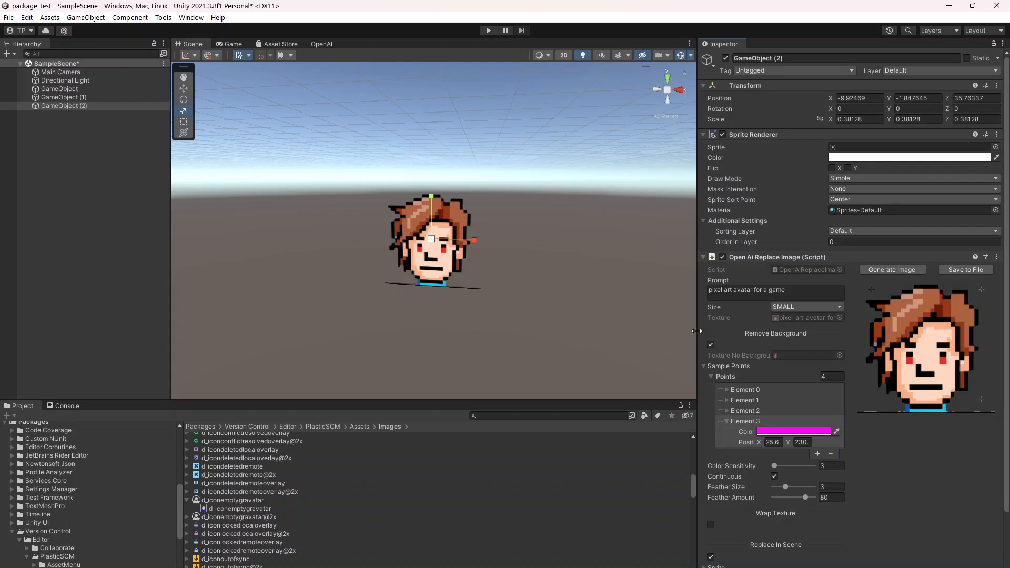
{"action": "left_click_drag", "start_coordinate": [696, 331], "coordinate": [503, 335]}
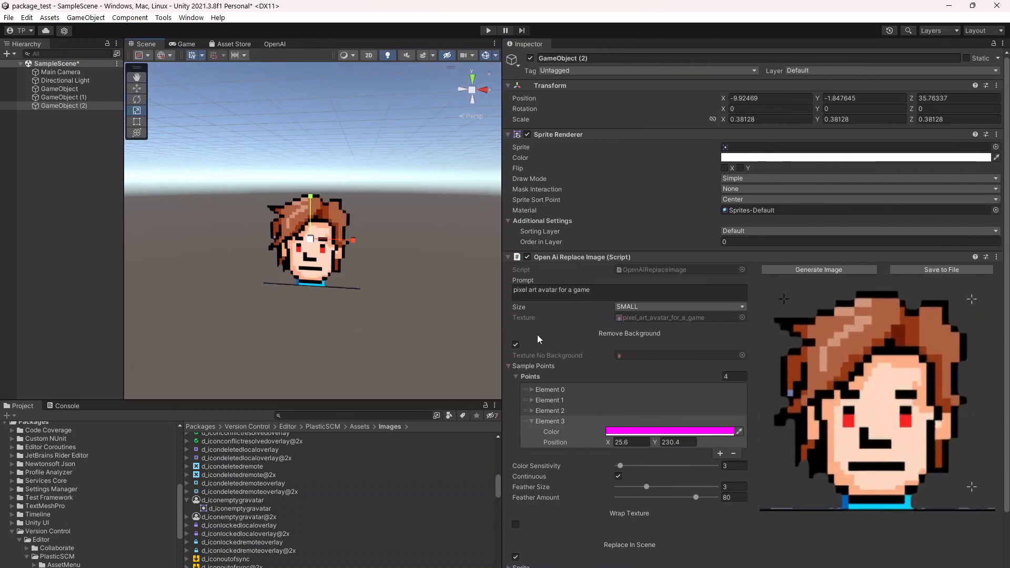
{"action": "left_click", "coordinate": [747, 431]}
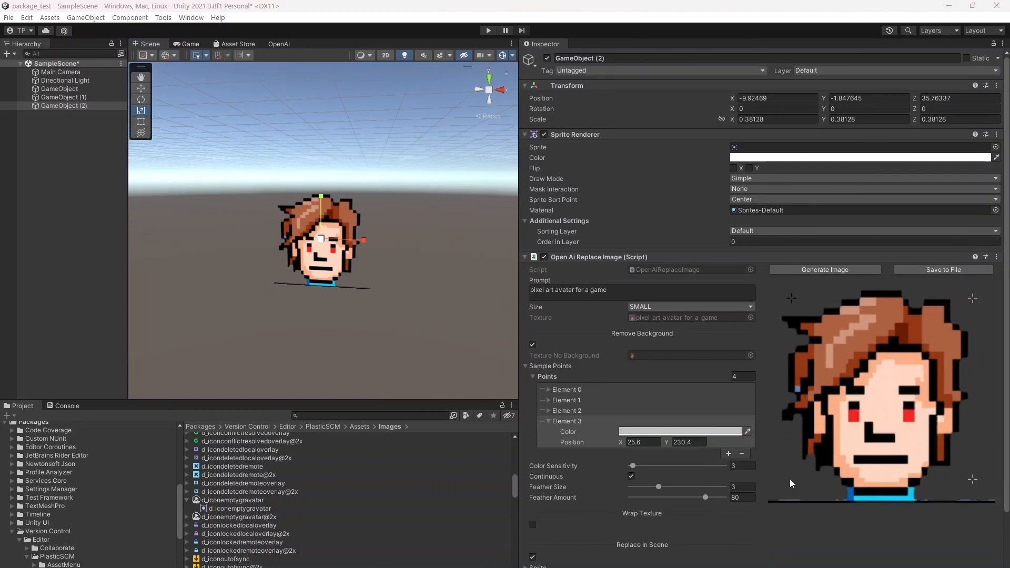
{"action": "left_click", "coordinate": [861, 498]}
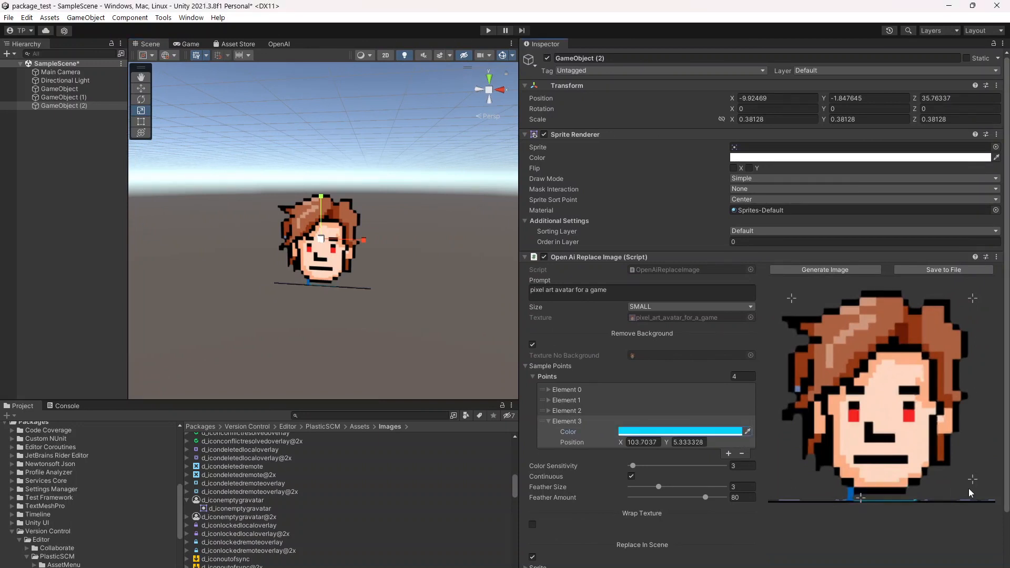
{"action": "left_click", "coordinate": [728, 453]}
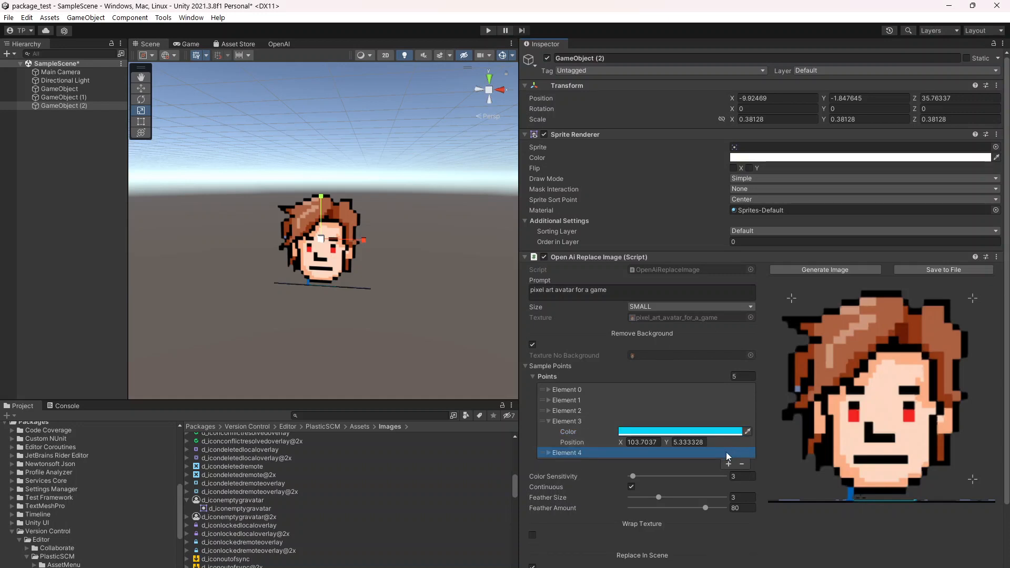
{"action": "left_click", "coordinate": [747, 463]}
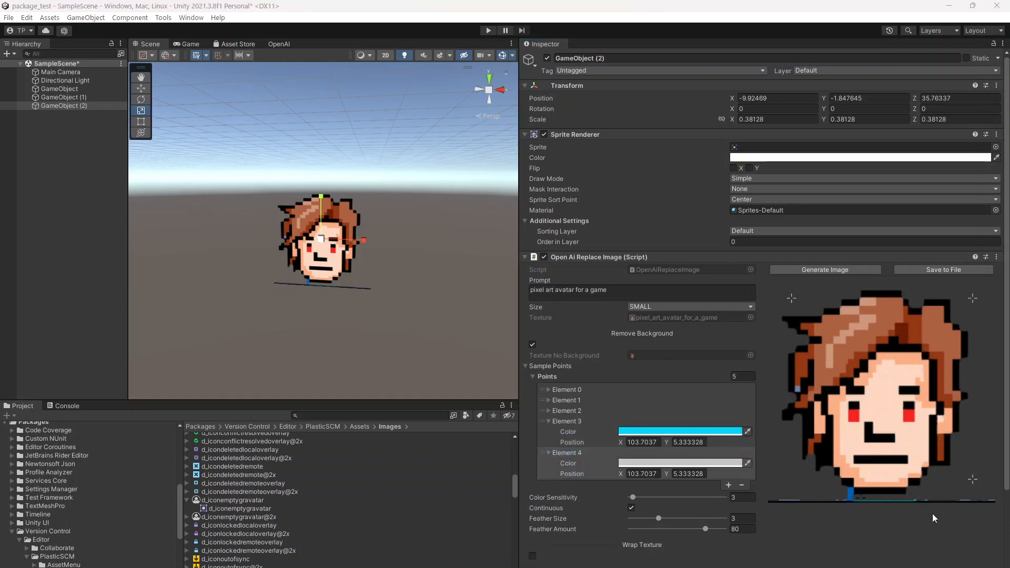
{"action": "left_click", "coordinate": [851, 496]}
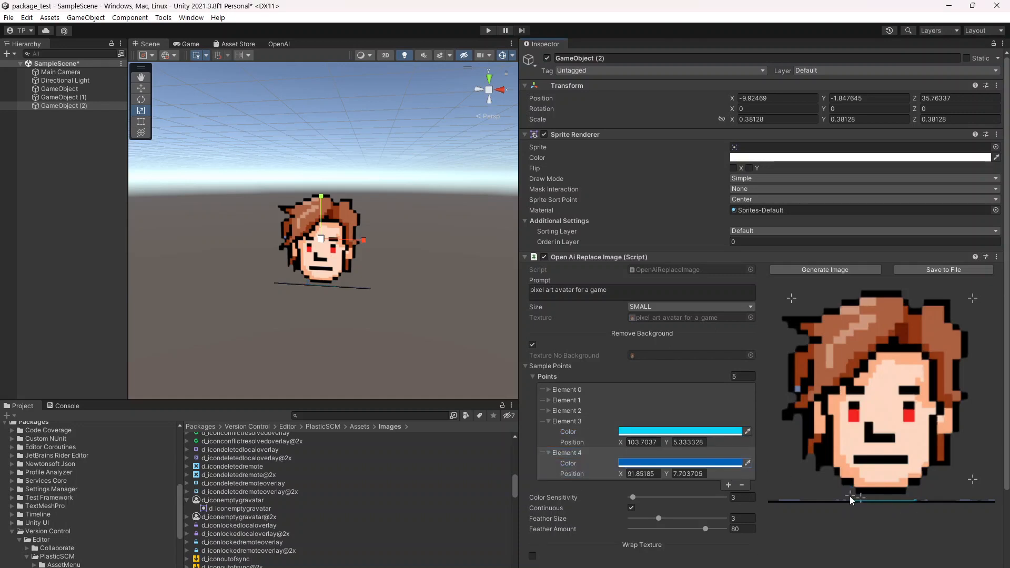
{"action": "left_click", "coordinate": [742, 484]}
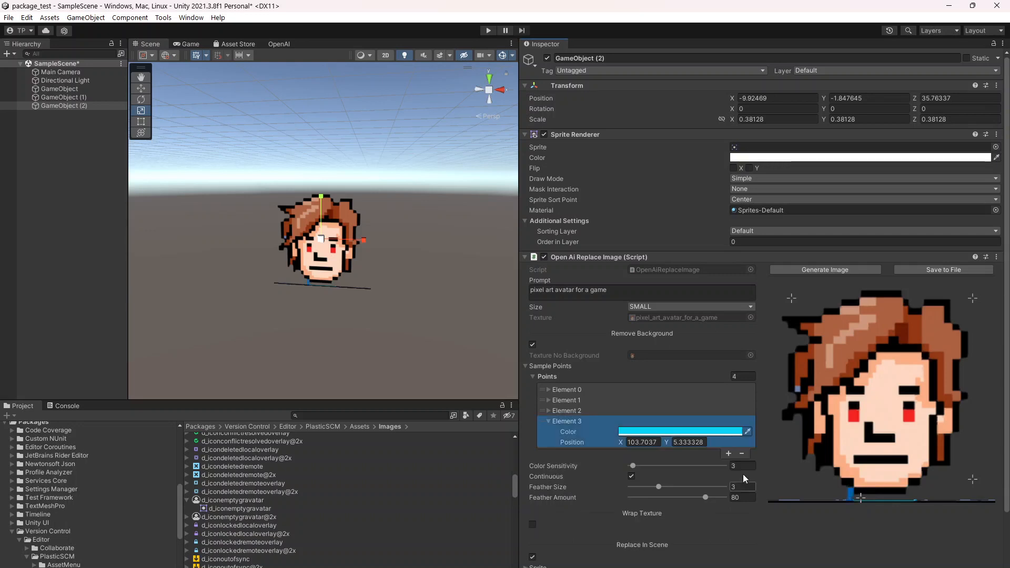
Add a fifth background sample point and sample its color from the dark blue part of the collar
{"action": "left_click", "coordinate": [729, 453]}
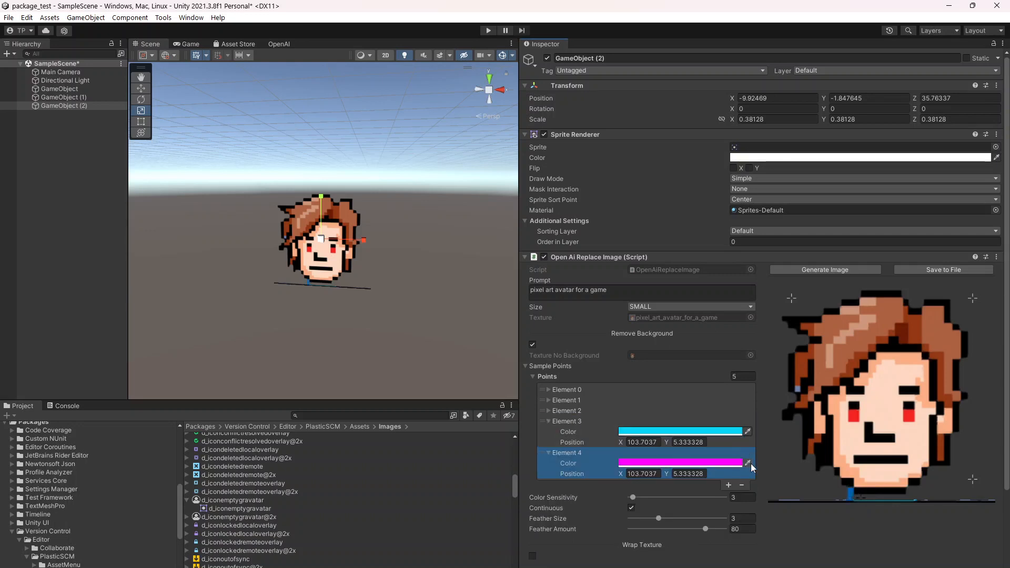
{"action": "left_click", "coordinate": [748, 463]}
{"action": "left_click", "coordinate": [850, 493]}
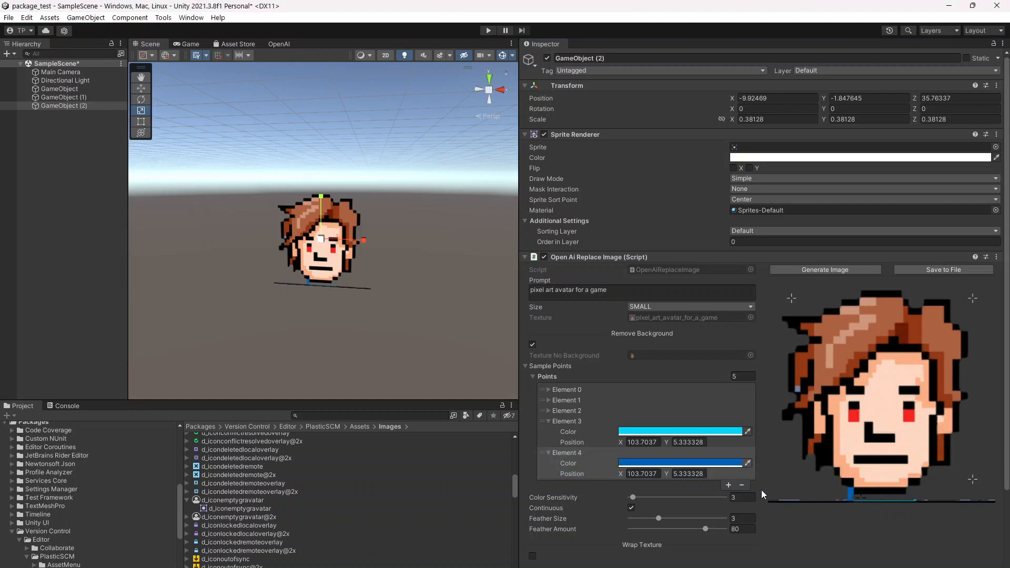
Add a sixth background sample point and sample the black line along the avatar image's lower edge, beside the head
{"action": "left_click", "coordinate": [729, 485]}
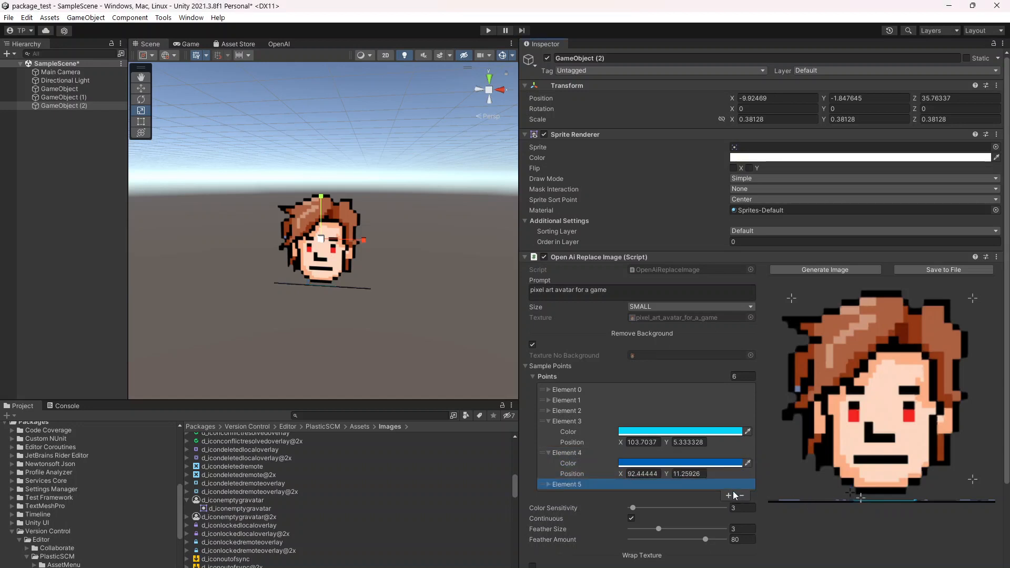
{"action": "left_click", "coordinate": [722, 487]}
{"action": "left_click", "coordinate": [749, 494]}
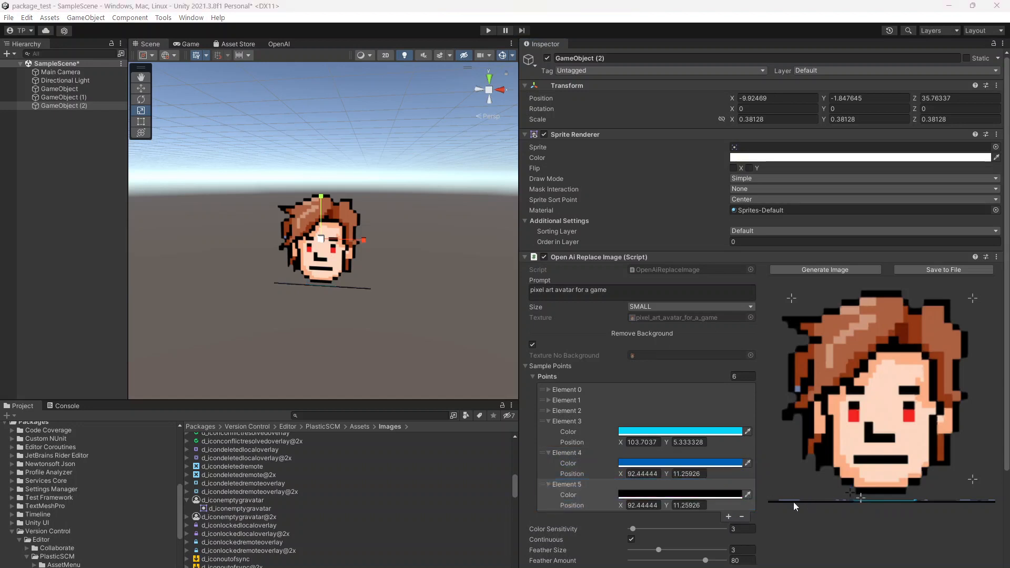
{"action": "left_click", "coordinate": [793, 502]}
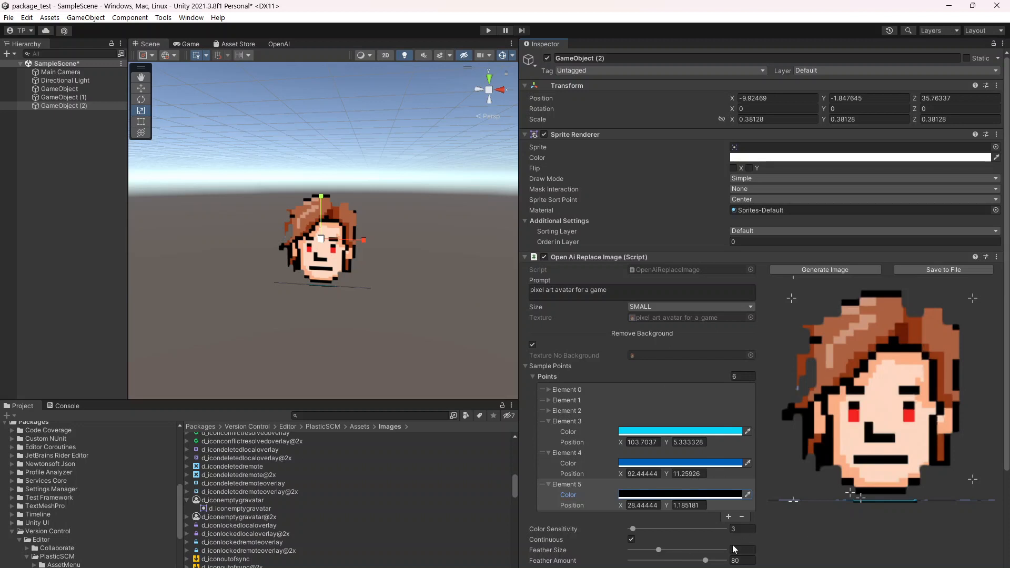
Set the background removal's feather size to 1 and feather amount to 100
{"action": "scroll", "coordinate": [737, 552], "scroll_direction": "down", "scroll_amount": 2}
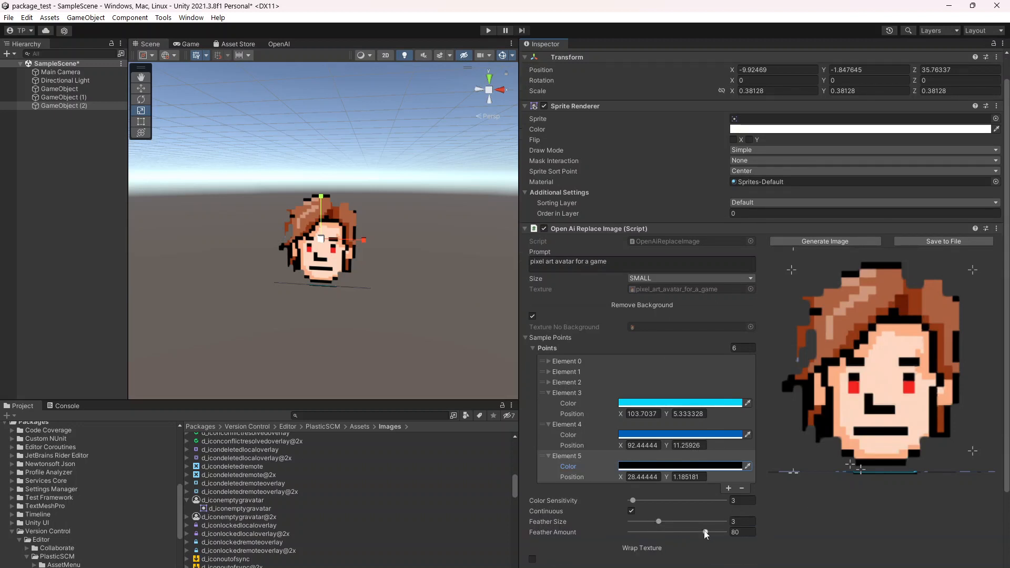
{"action": "left_click_drag", "start_coordinate": [709, 531], "coordinate": [714, 532]}
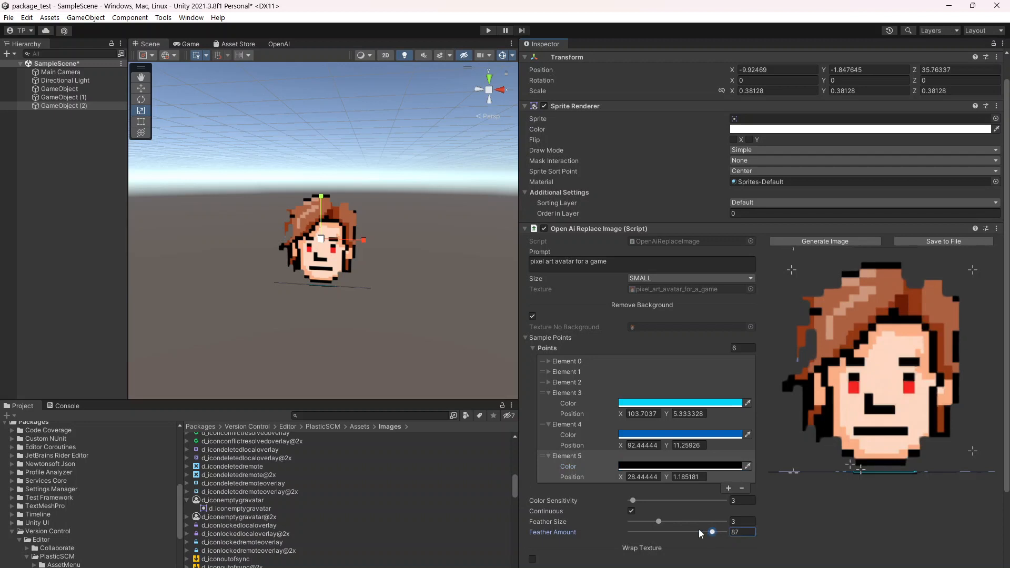
{"action": "left_click", "coordinate": [630, 521]}
{"action": "mouse_move", "coordinate": [645, 522]}
{"action": "left_mouse_down"}
{"action": "mouse_move", "coordinate": [703, 522]}
{"action": "mouse_move", "coordinate": [636, 526]}
{"action": "left_mouse_up"}
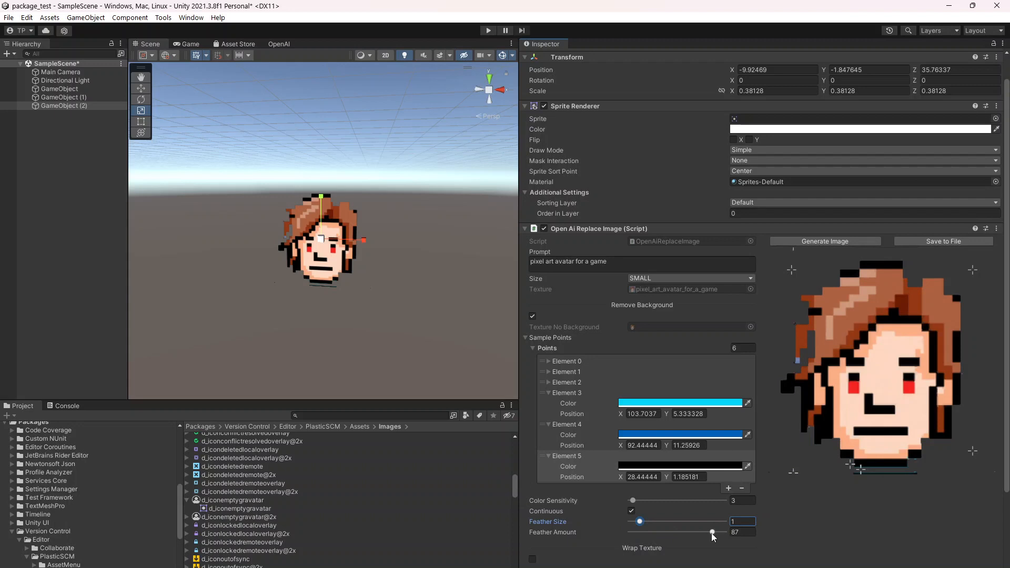
{"action": "mouse_move", "coordinate": [712, 533]}
{"action": "left_mouse_down"}
{"action": "mouse_move", "coordinate": [604, 527]}
{"action": "mouse_move", "coordinate": [697, 531]}
{"action": "left_mouse_up"}
{"action": "left_click", "coordinate": [714, 532]}
Add a seventh background sample point and sample the remaining dark line directly beneath the avatar's neck
{"action": "left_click", "coordinate": [728, 488]}
{"action": "left_click", "coordinate": [698, 488]}
{"action": "left_click", "coordinate": [747, 498]}
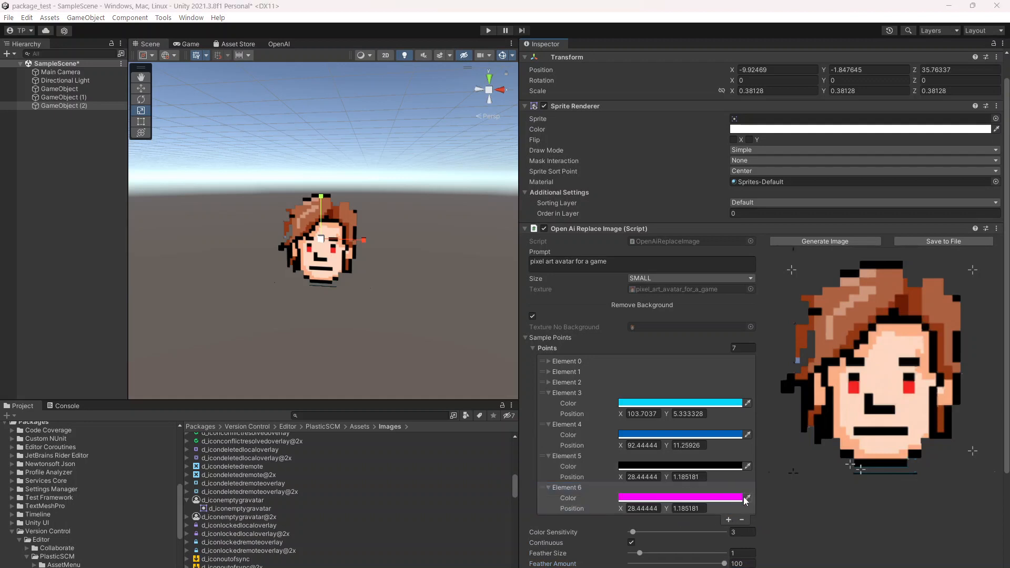
{"action": "left_click", "coordinate": [890, 473]}
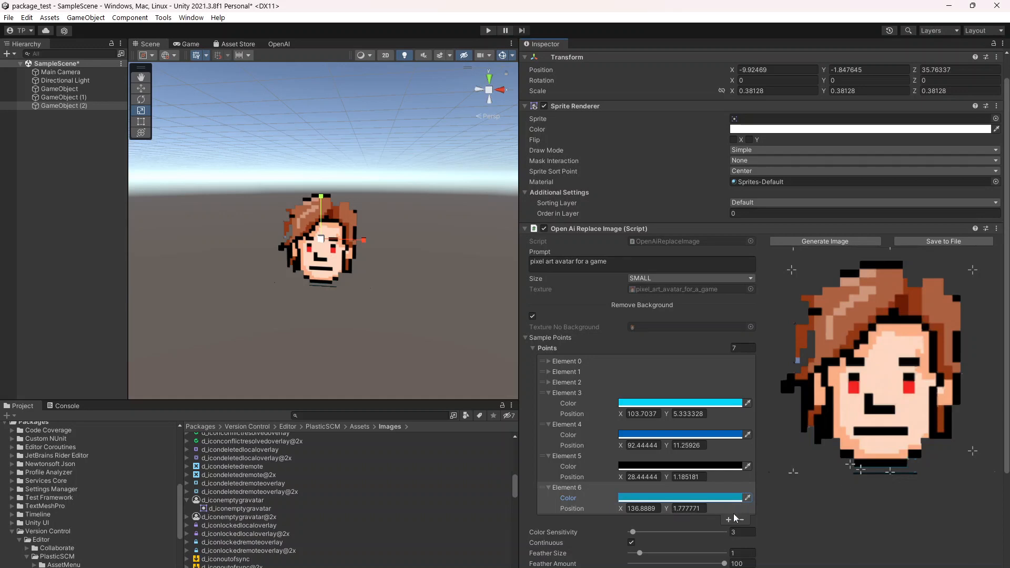
{"action": "left_click", "coordinate": [747, 498]}
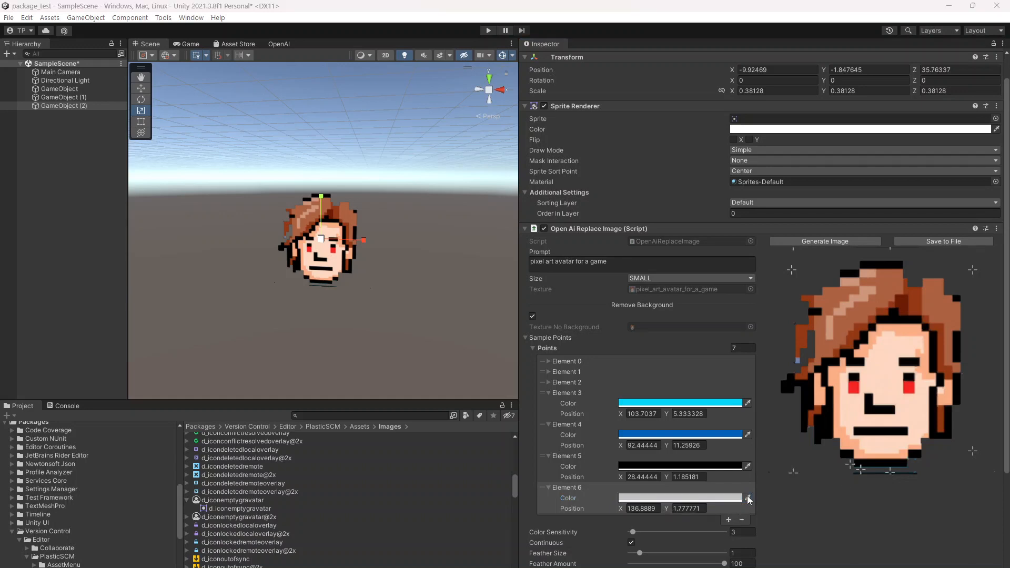
{"action": "left_click", "coordinate": [905, 473]}
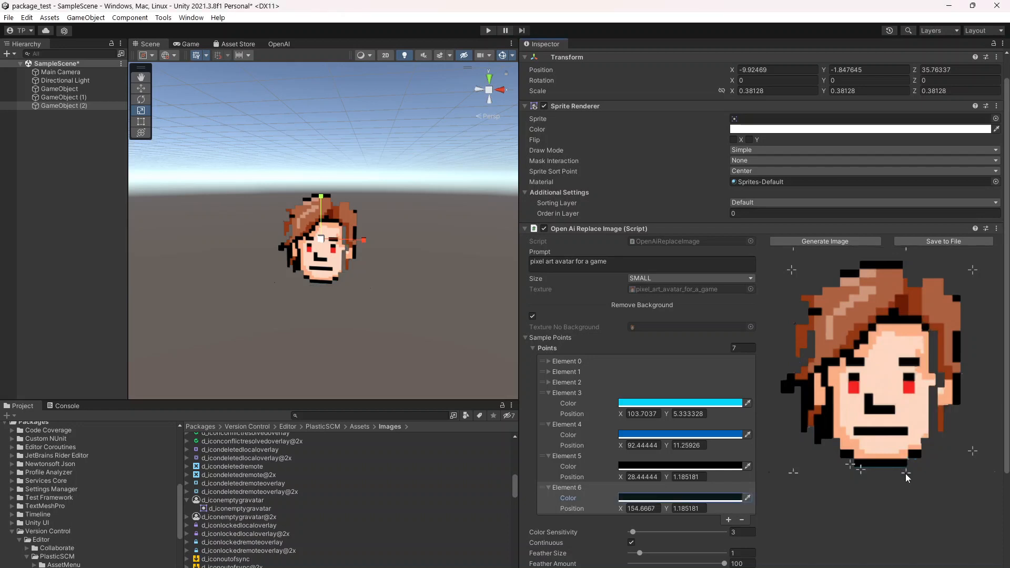
Collapse the sample points list, try a Color Sensitivity of 2 for background removal, and set it back to 3
{"action": "scroll", "coordinate": [884, 479], "scroll_direction": "down", "scroll_amount": 1}
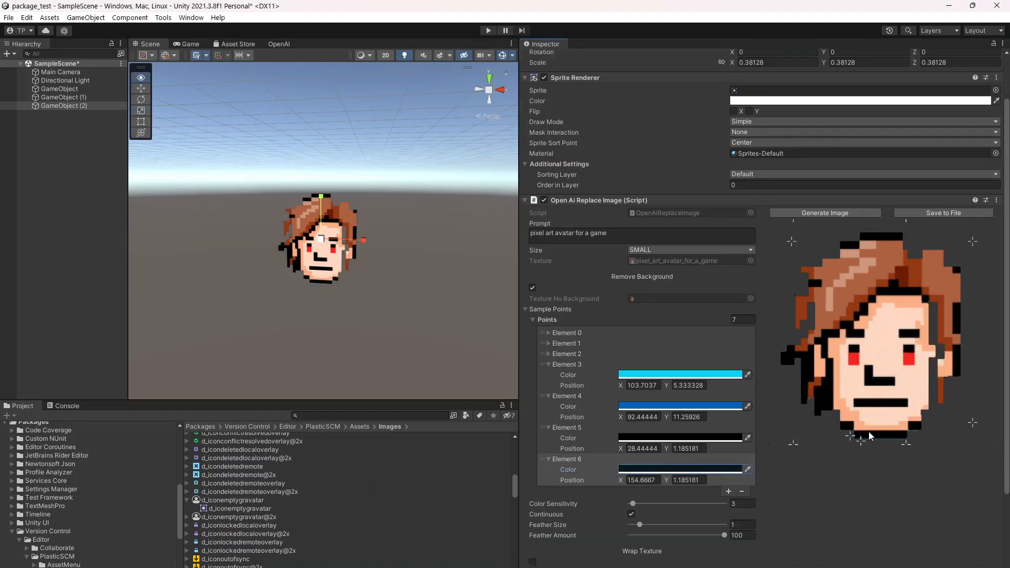
{"action": "scroll", "coordinate": [870, 432], "scroll_direction": "up", "scroll_amount": 2}
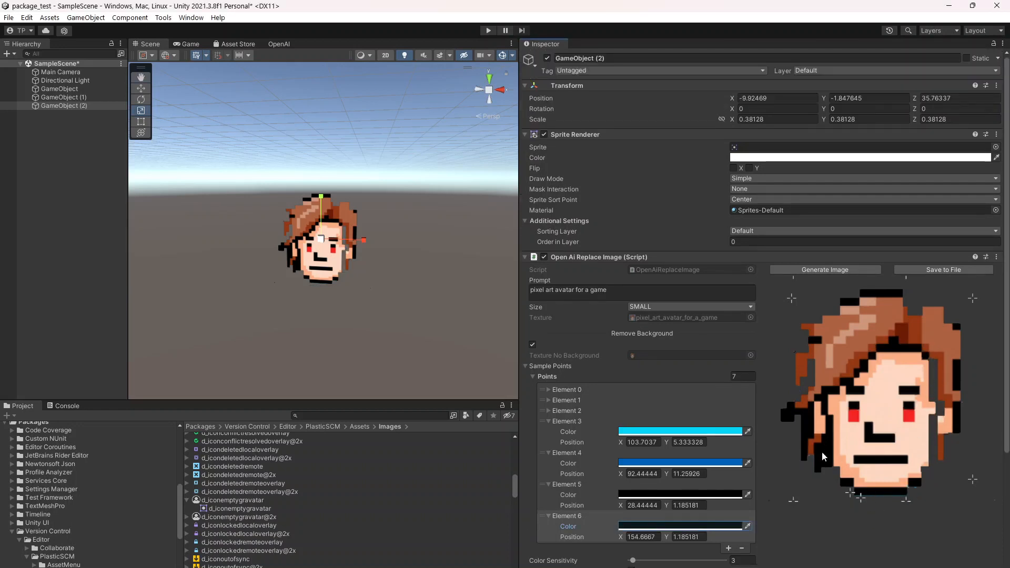
{"action": "left_click", "coordinate": [534, 377]}
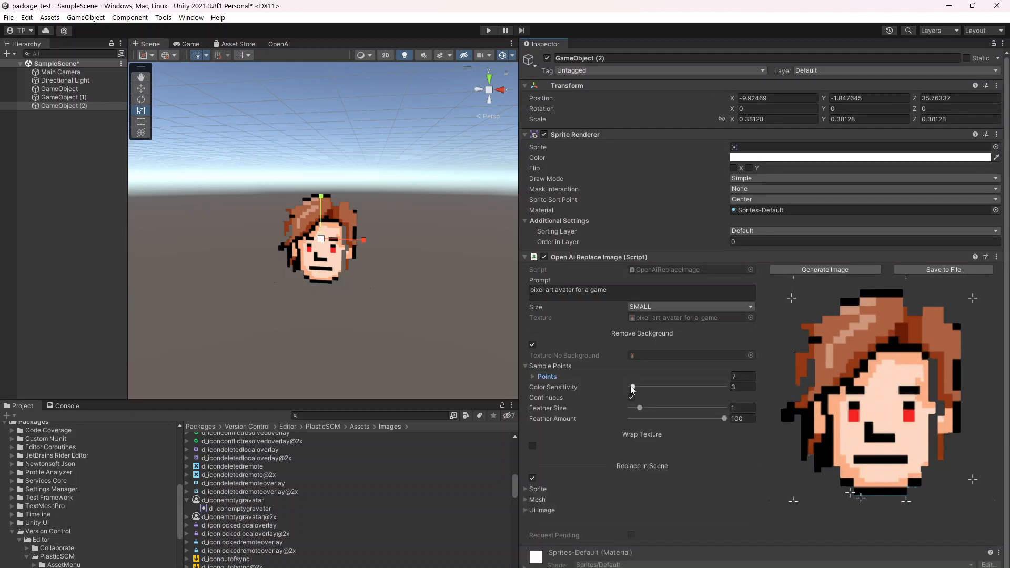
{"action": "left_click", "coordinate": [742, 387]}
{"action": "type", "text": "2"}
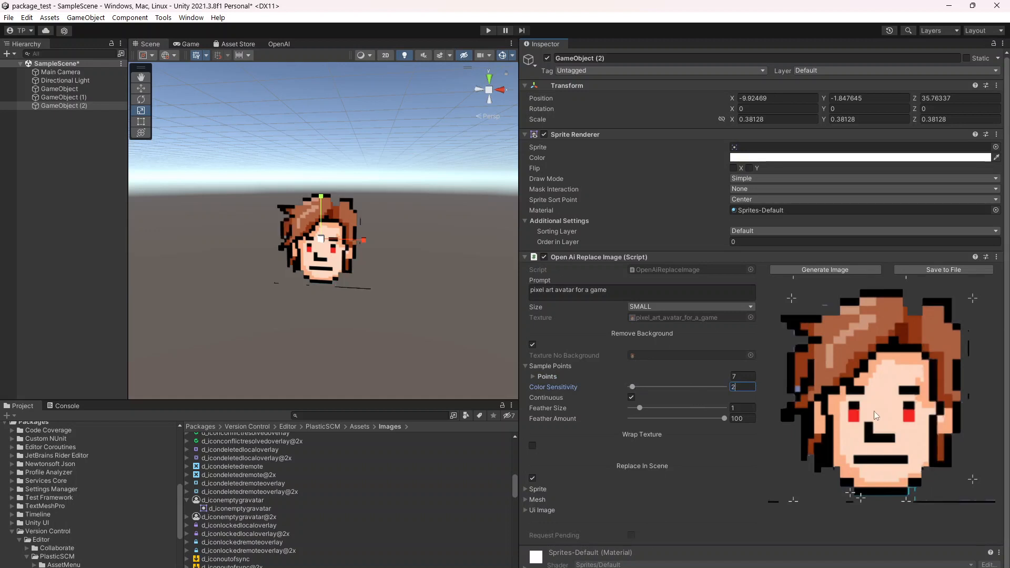
{"action": "key", "text": "BackSpace"}
{"action": "type", "text": "3"}
Generate a new image from the existing prompt and compare it with background removal turned off and back on
{"action": "left_click", "coordinate": [829, 272]}
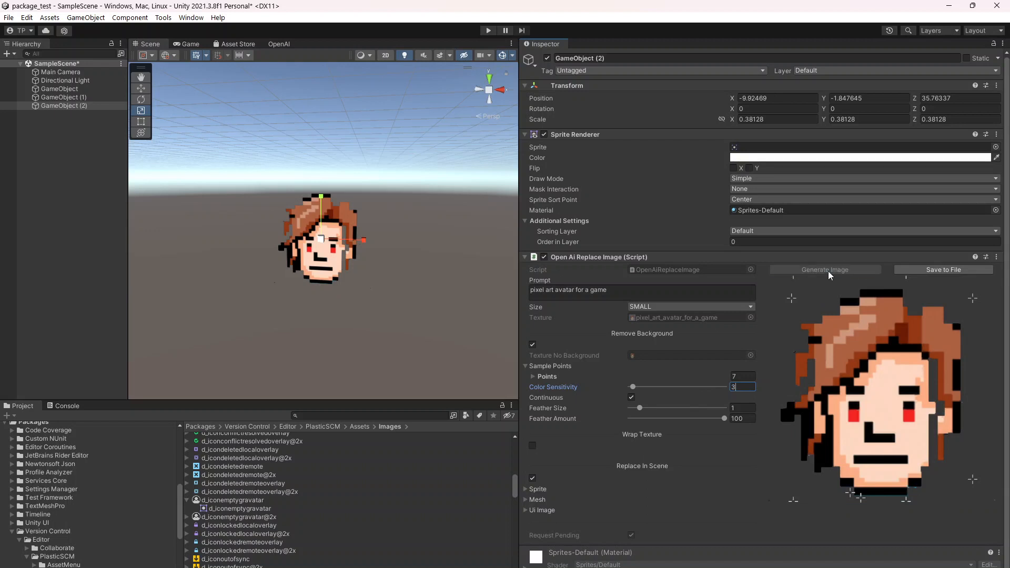
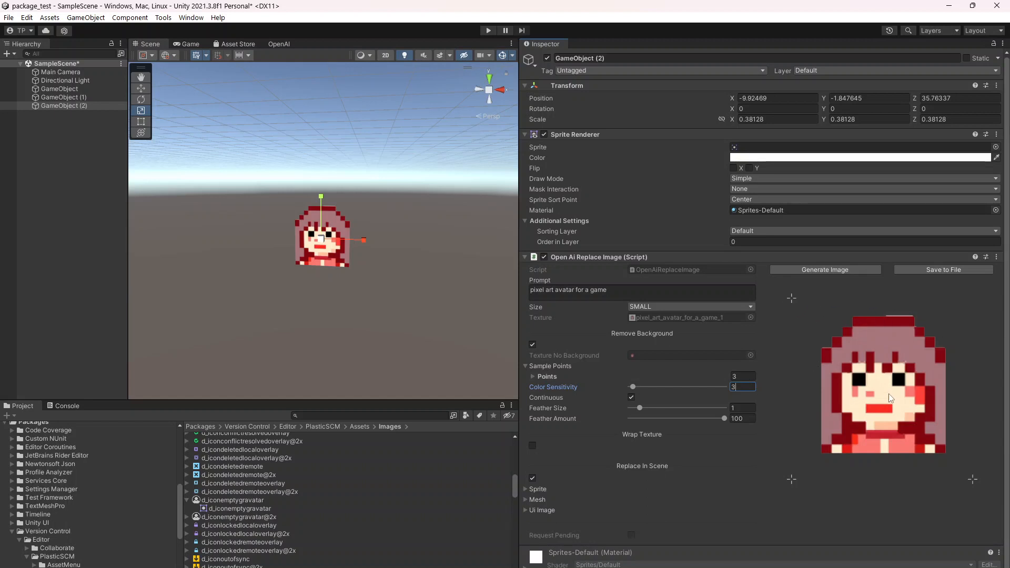
{"action": "left_click", "coordinate": [533, 345]}
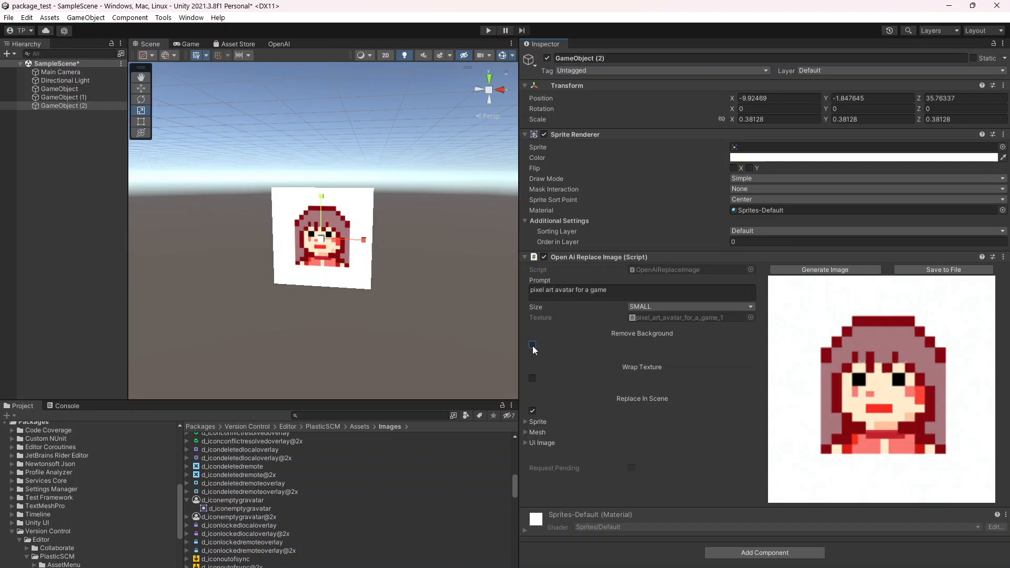
{"action": "left_click", "coordinate": [533, 346]}
Generate another avatar image from the same prompt and set its background removal Color Sensitivity to 12
{"action": "left_click", "coordinate": [836, 269]}
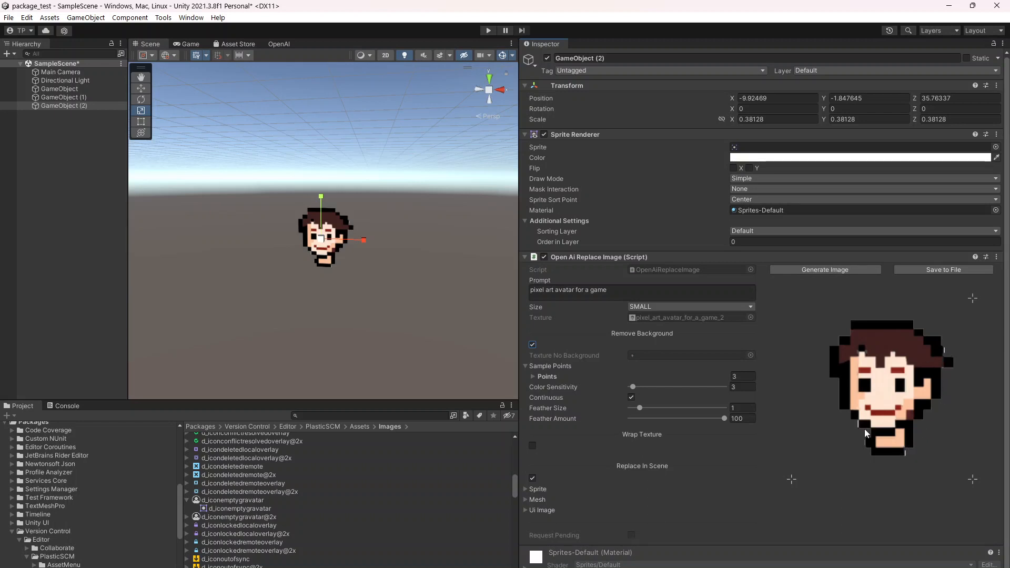
{"action": "left_click", "coordinate": [642, 387]}
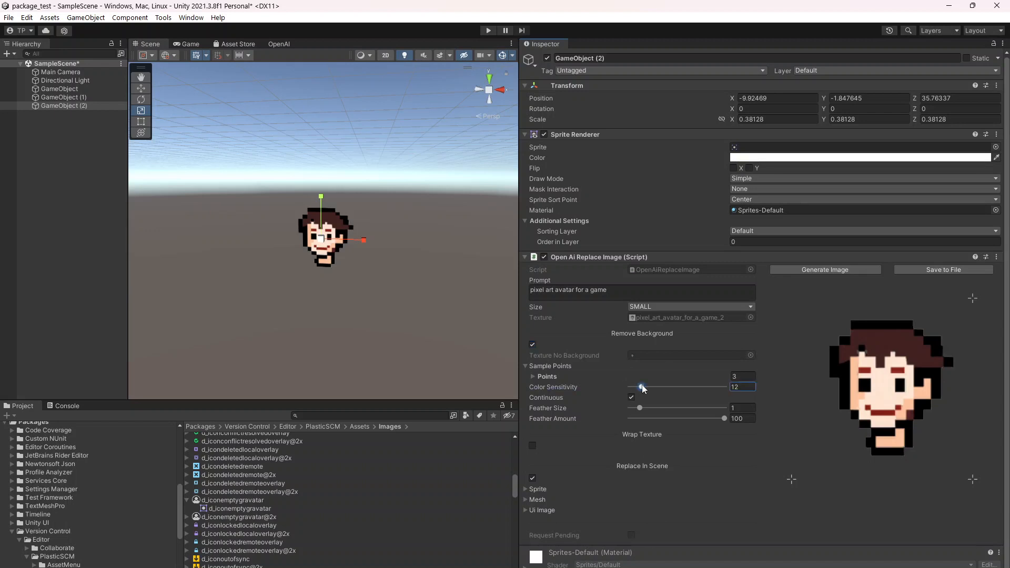
{"action": "scroll", "coordinate": [339, 235], "scroll_direction": "up", "scroll_amount": 8}
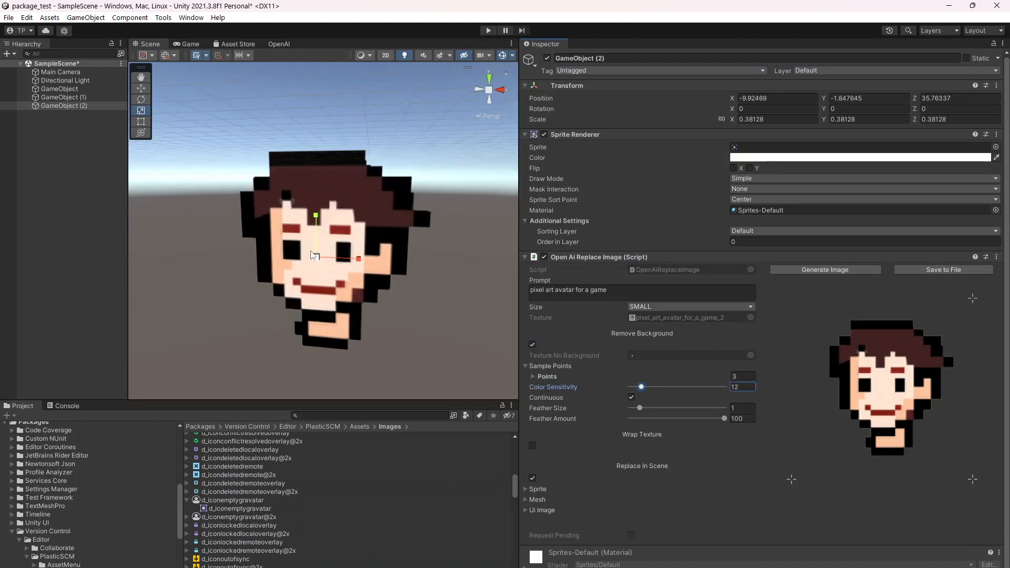
{"action": "scroll", "coordinate": [339, 236], "scroll_direction": "up", "scroll_amount": 2}
{"action": "scroll", "coordinate": [363, 202], "scroll_direction": "down", "scroll_amount": 8}
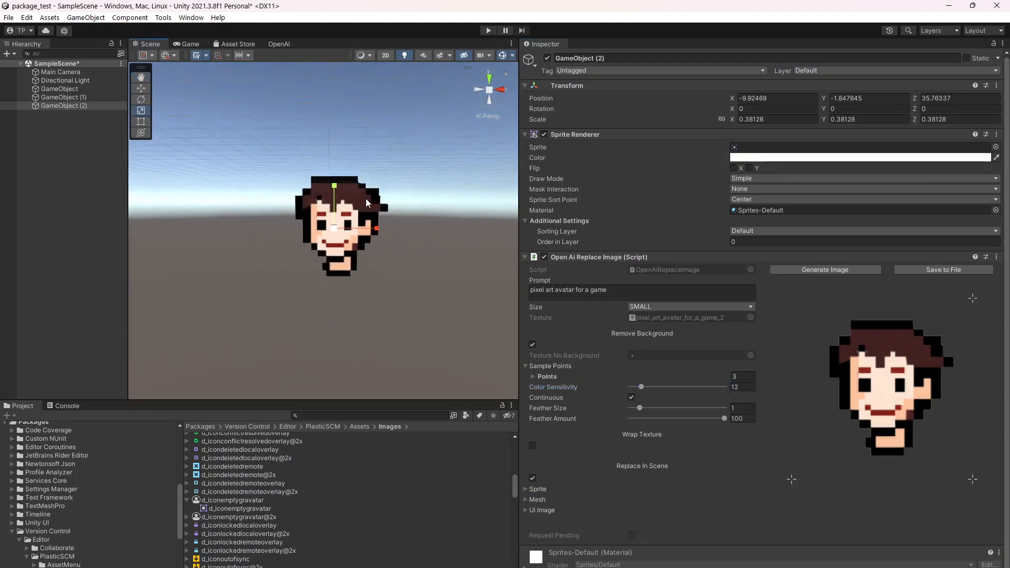
{"action": "left_click_drag", "start_coordinate": [361, 209], "coordinate": [386, 266], "text": "alt"}
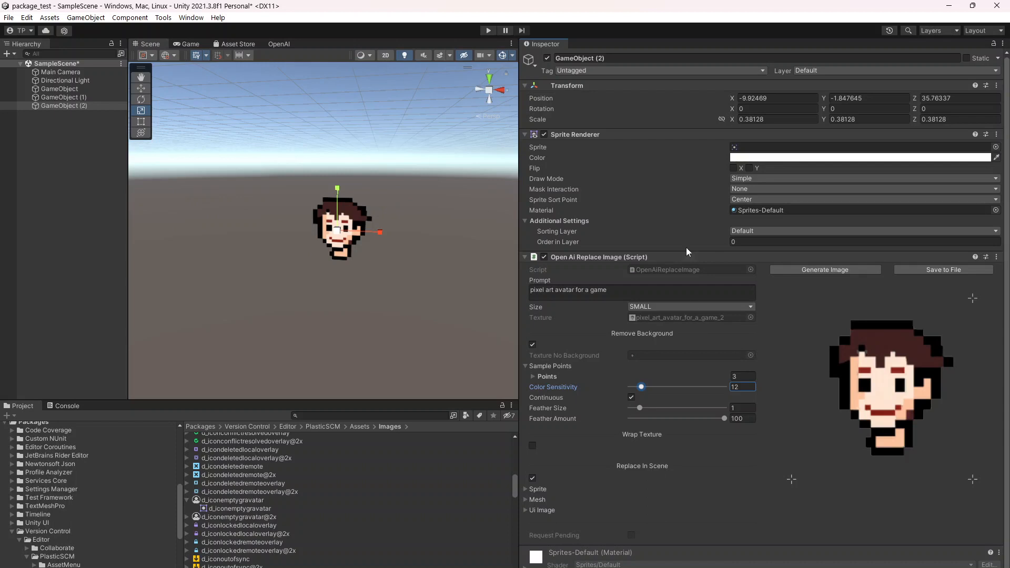
{"action": "scroll", "coordinate": [645, 477], "scroll_direction": "down", "scroll_amount": 1}
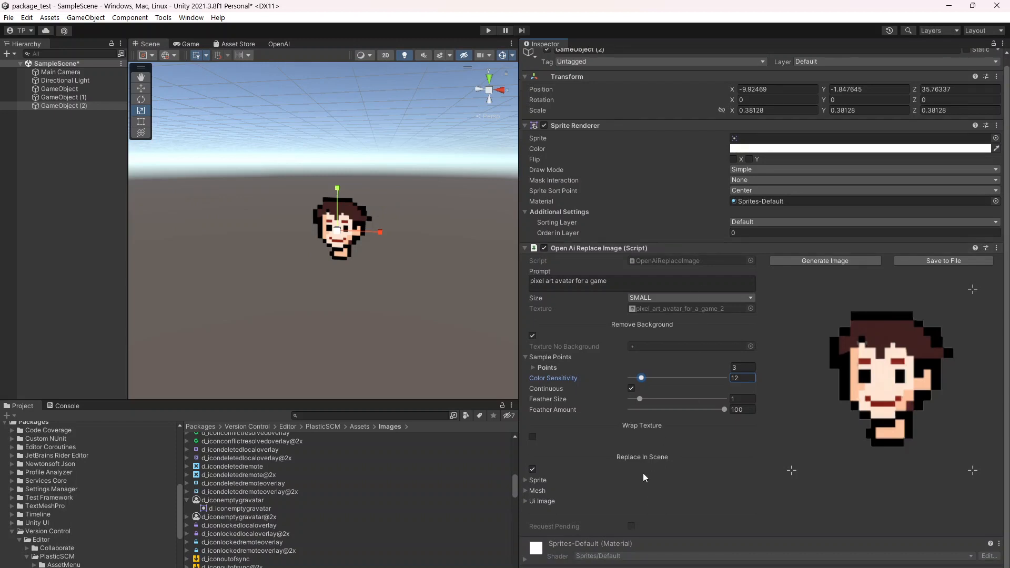
Rename GameObject (2) to Avatar
{"action": "left_click", "coordinate": [68, 118]}
{"action": "left_click", "coordinate": [58, 105]}
{"action": "key", "text": "F2"}
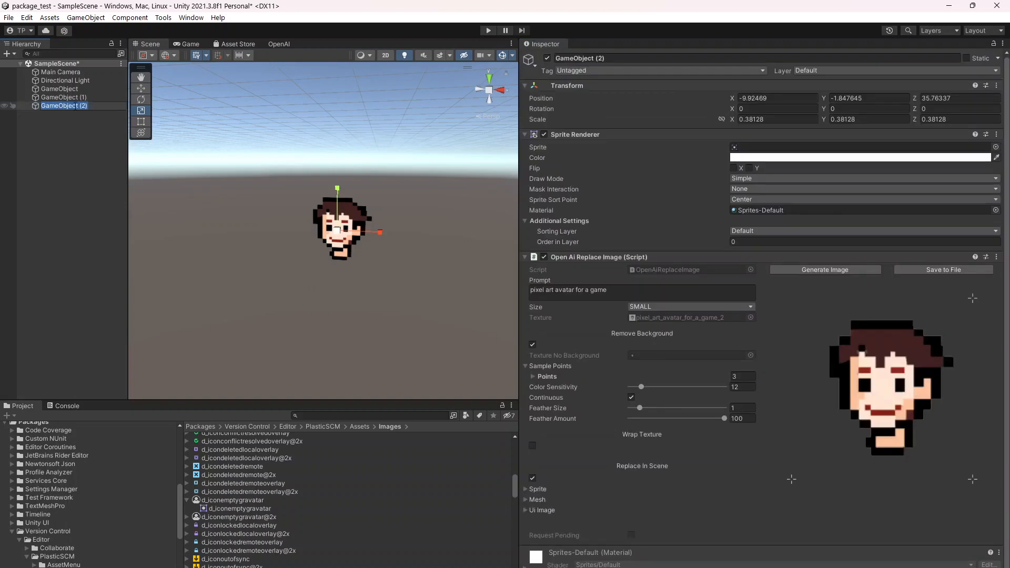
{"action": "type", "text": "Avatar"}
{"action": "key", "text": "Return"}
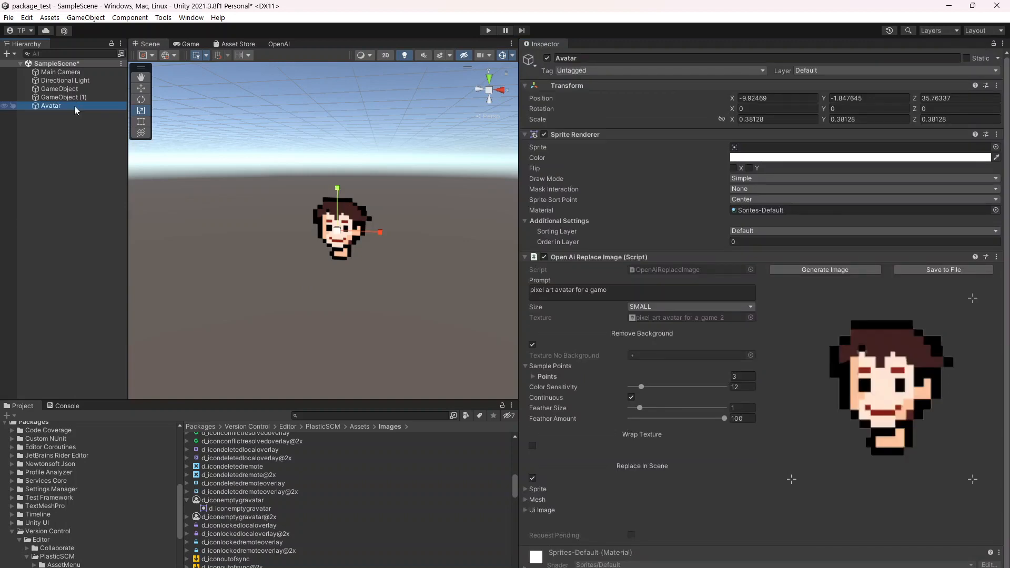
Duplicate the Avatar object and move the copy behind the original along Z to about 36
{"action": "left_click", "coordinate": [71, 115]}
{"action": "left_click", "coordinate": [71, 97]}
{"action": "left_click", "coordinate": [75, 105]}
{"action": "key", "text": "ctrl+d"}
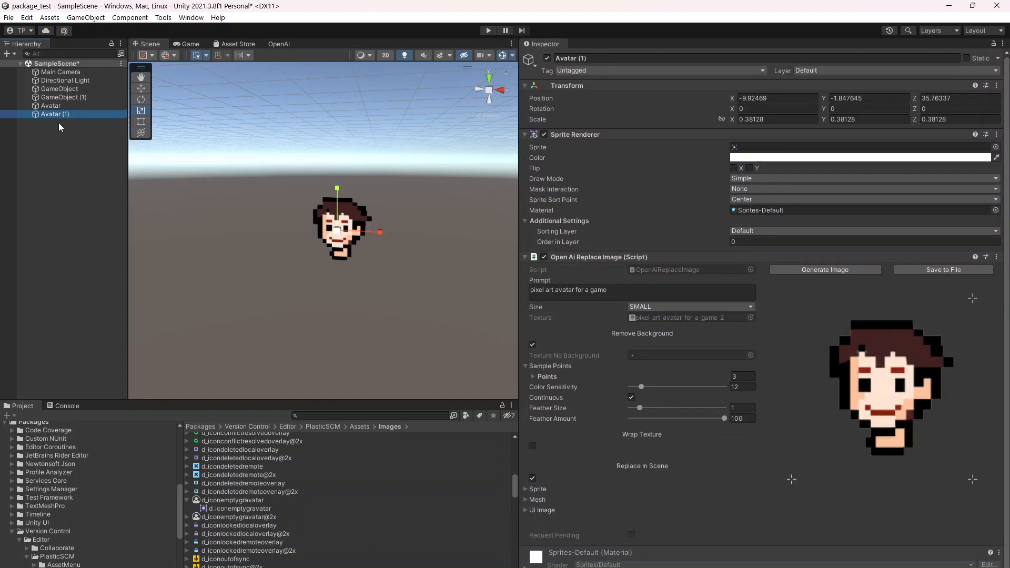
{"action": "right_click_drag", "start_coordinate": [396, 250], "coordinate": [343, 239]}
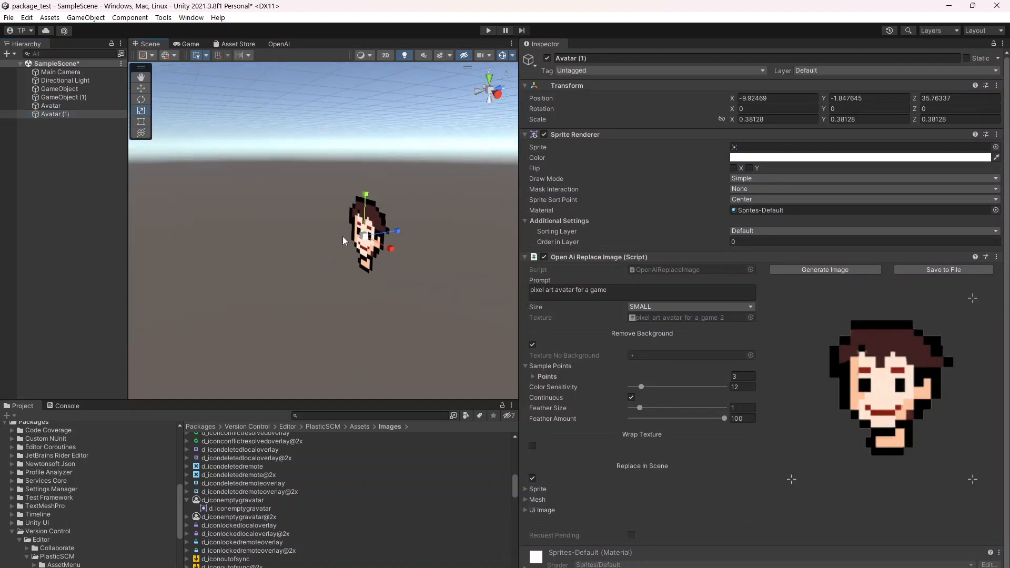
{"action": "key", "text": "w"}
{"action": "left_click_drag", "start_coordinate": [399, 230], "coordinate": [428, 228]}
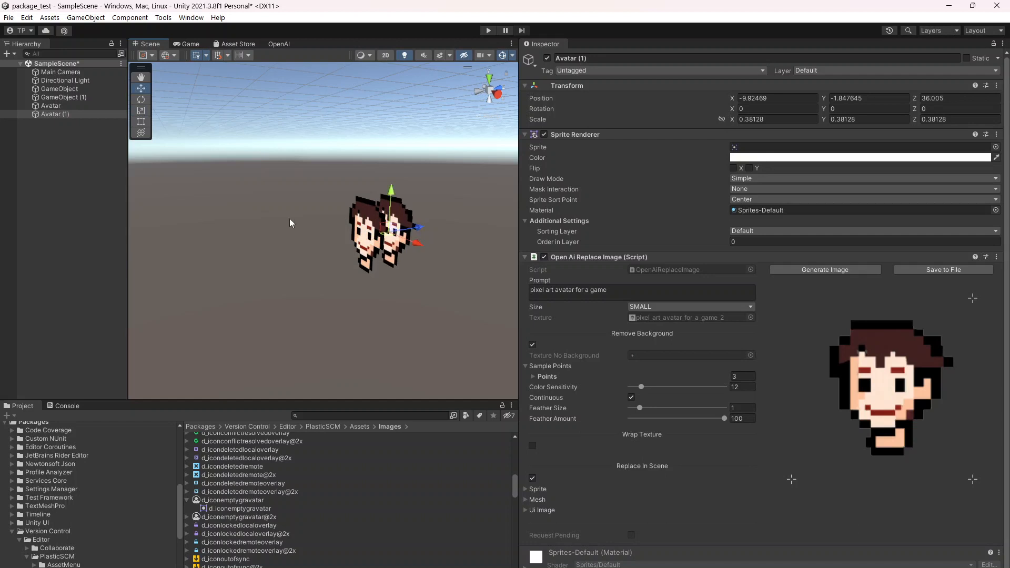
Change the duplicate's prompt to "pixelated sky with clouds" and generate its image
{"action": "right_click_drag", "start_coordinate": [289, 223], "coordinate": [395, 269]}
{"action": "key", "text": "a"}
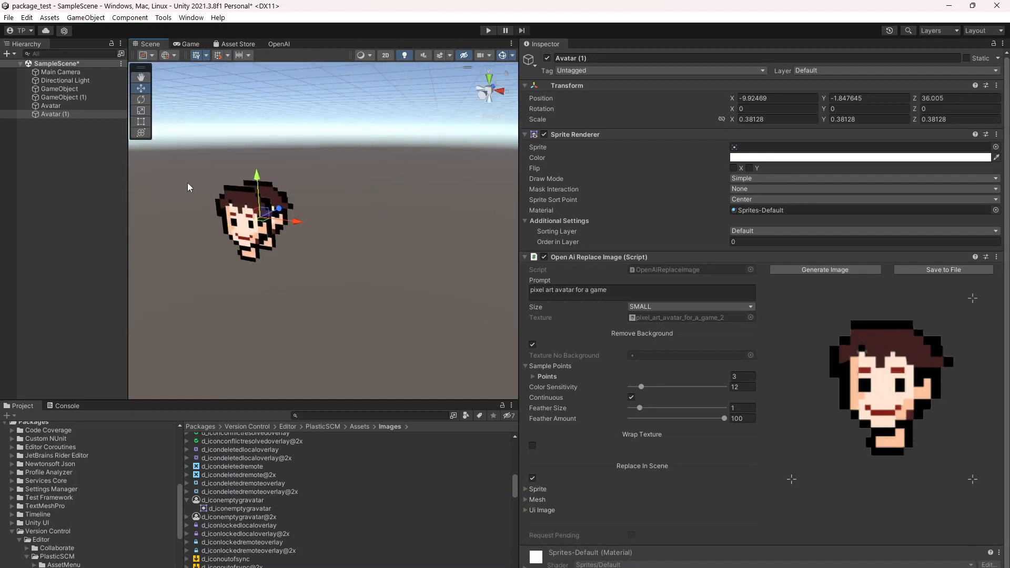
{"action": "left_click", "coordinate": [57, 114]}
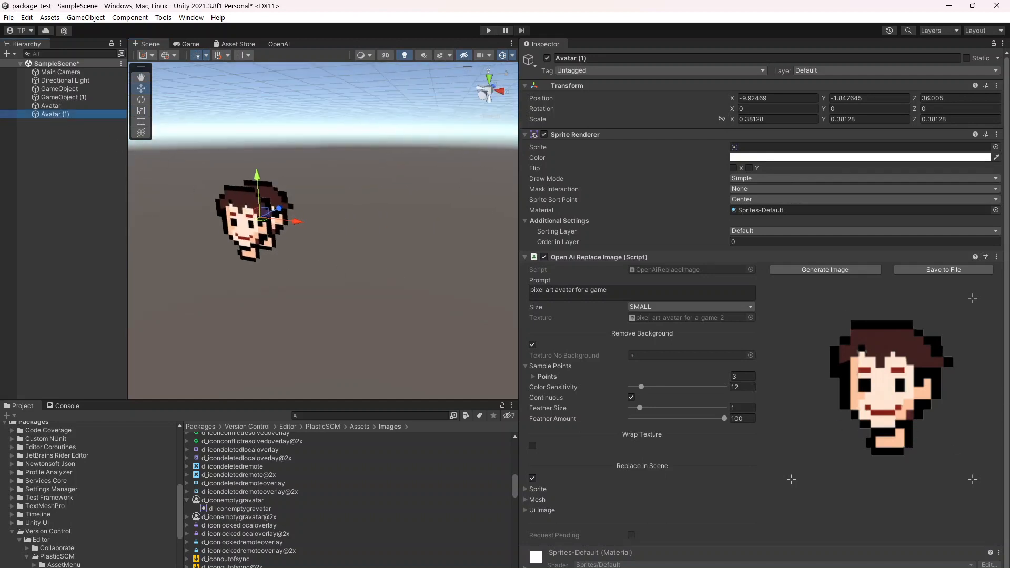
{"action": "left_click", "coordinate": [629, 295]}
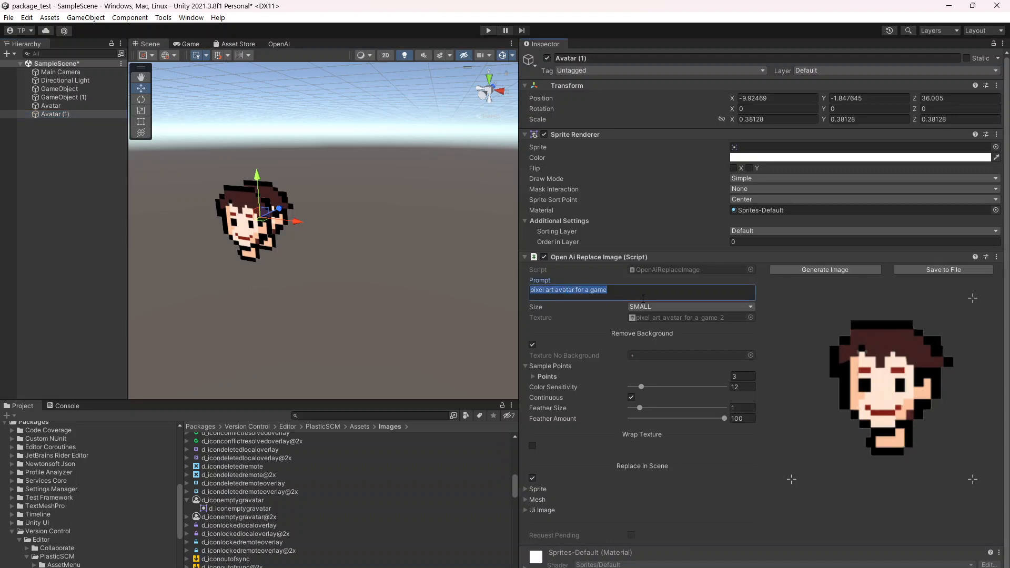
{"action": "type", "text": "pixelated "}
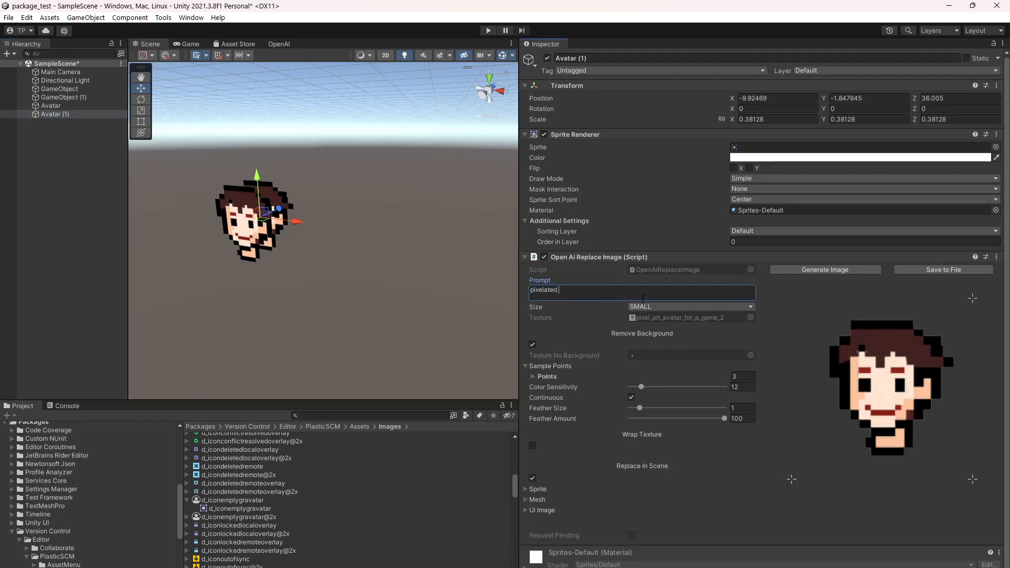
{"action": "type", "text": "sky with clouds"}
{"action": "left_click", "coordinate": [833, 270]}
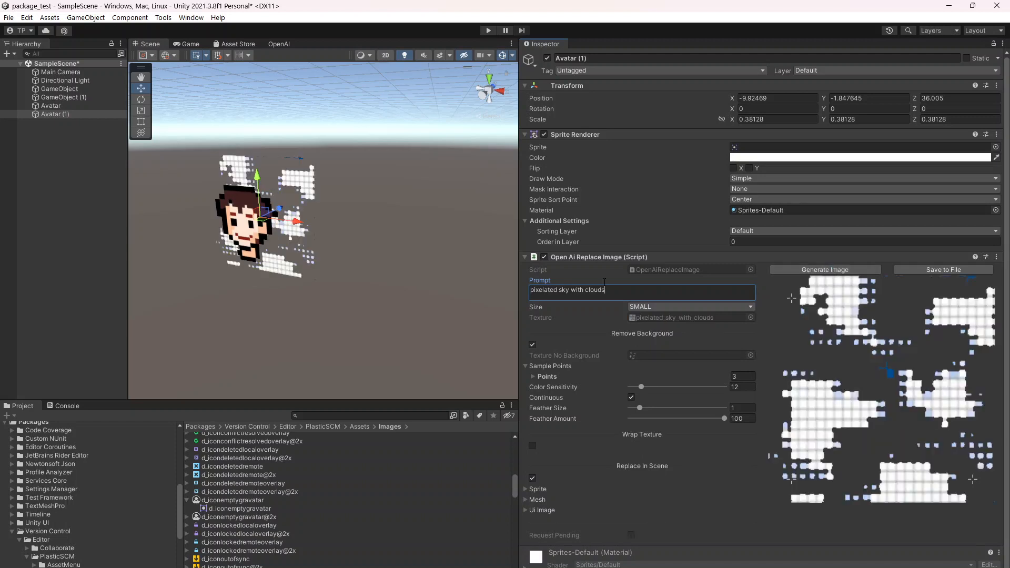
Turn off background removal for the sky image and check it behind the avatar from different angles
{"action": "left_click", "coordinate": [533, 345]}
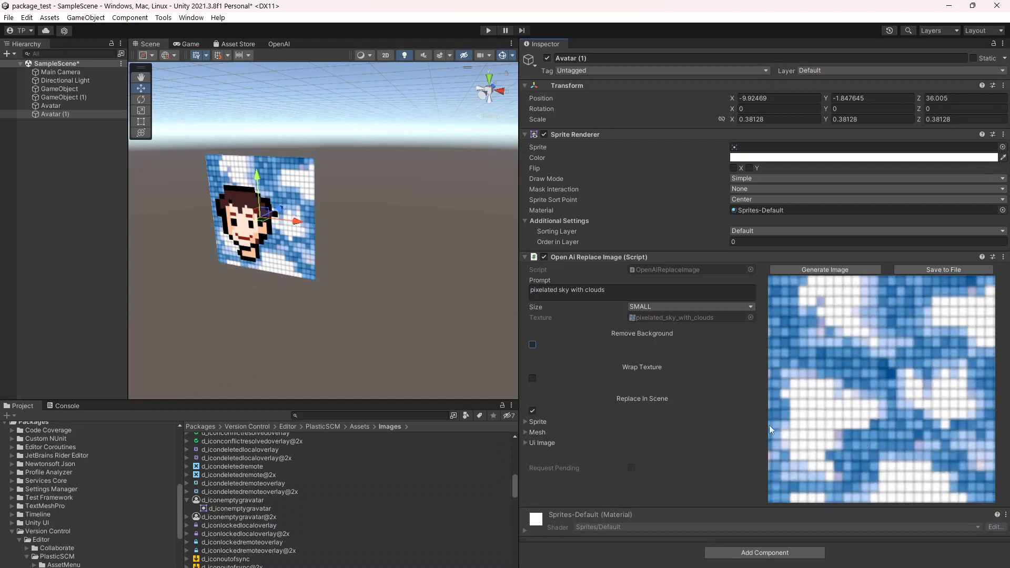
{"action": "right_click_drag", "start_coordinate": [237, 277], "coordinate": [282, 271]}
{"action": "middle_click_drag", "start_coordinate": [282, 271], "coordinate": [355, 219]}
{"action": "right_click_drag", "start_coordinate": [355, 219], "coordinate": [377, 204]}
{"action": "middle_click_drag", "start_coordinate": [377, 203], "coordinate": [371, 216]}
{"action": "scroll", "coordinate": [405, 235], "scroll_direction": "down", "scroll_amount": 3}
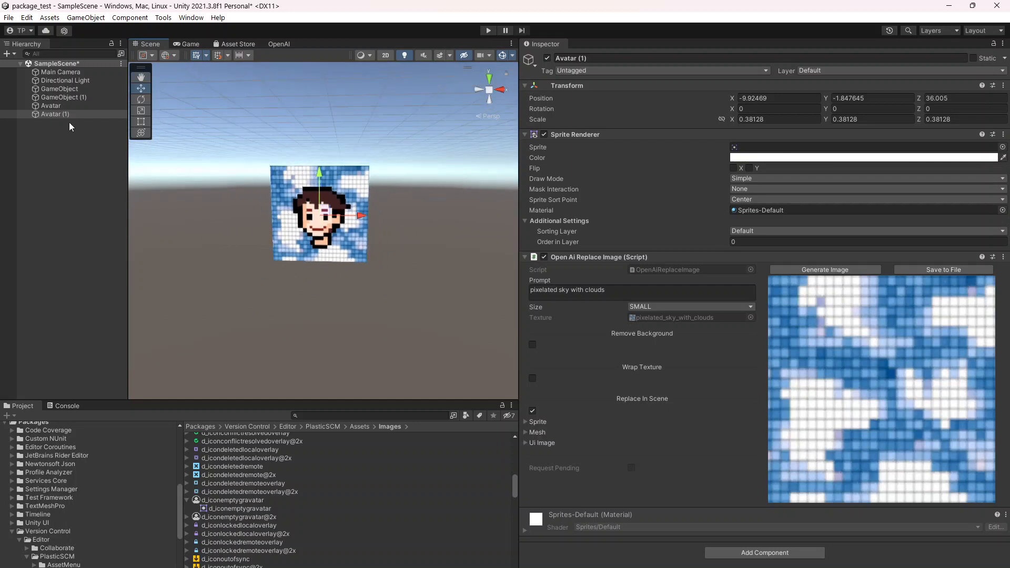
{"action": "right_click_drag", "start_coordinate": [396, 220], "coordinate": [331, 230]}
{"action": "middle_click_drag", "start_coordinate": [463, 245], "coordinate": [386, 249]}
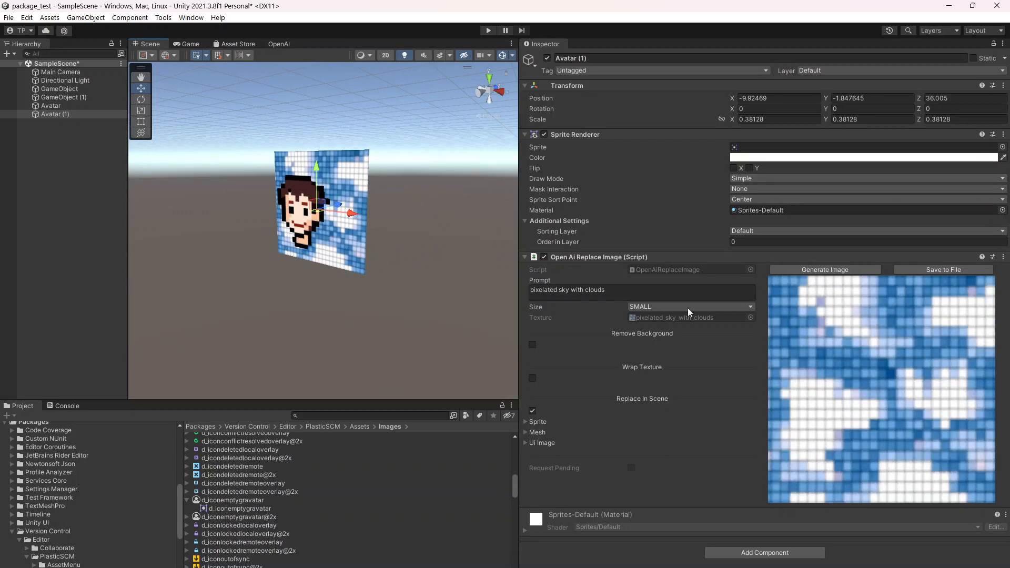
Try Wrap Texture on the sky image of Avatar (1), and turn it off again
{"action": "left_click", "coordinate": [68, 130]}
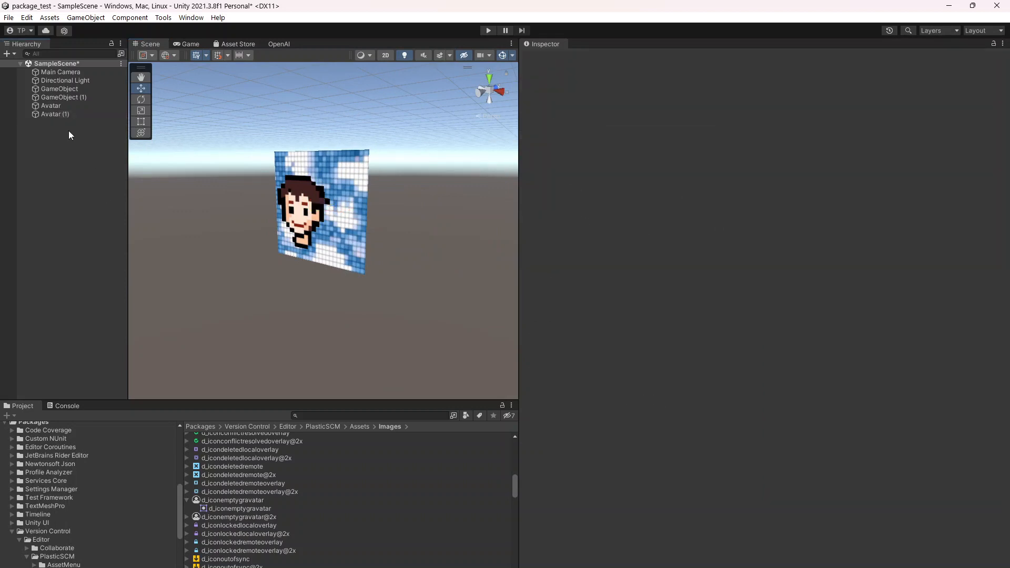
{"action": "left_click", "coordinate": [64, 114]}
{"action": "right_click_drag", "start_coordinate": [325, 223], "coordinate": [360, 232]}
{"action": "middle_click_drag", "start_coordinate": [360, 232], "coordinate": [397, 258]}
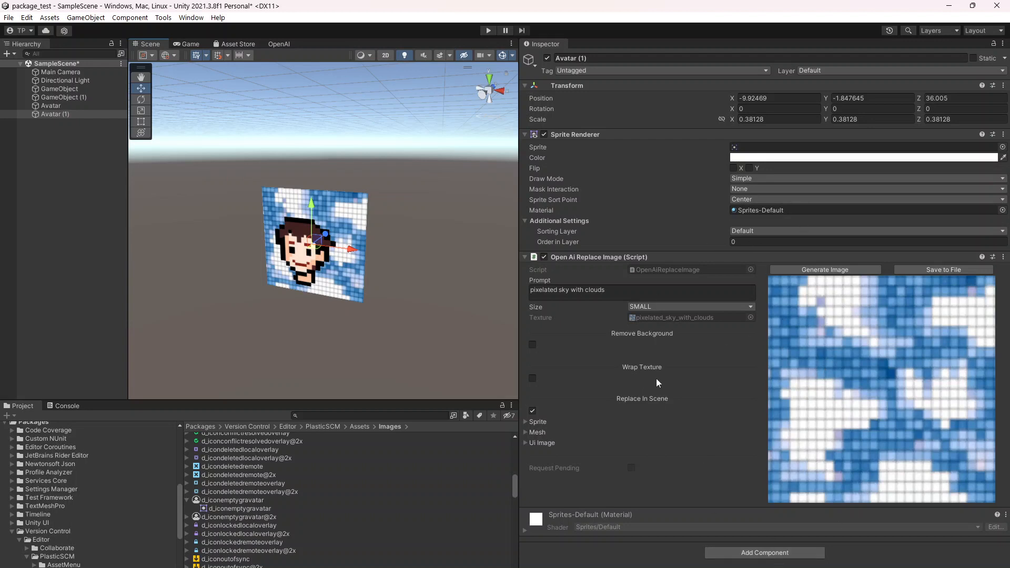
{"action": "left_click", "coordinate": [533, 378]}
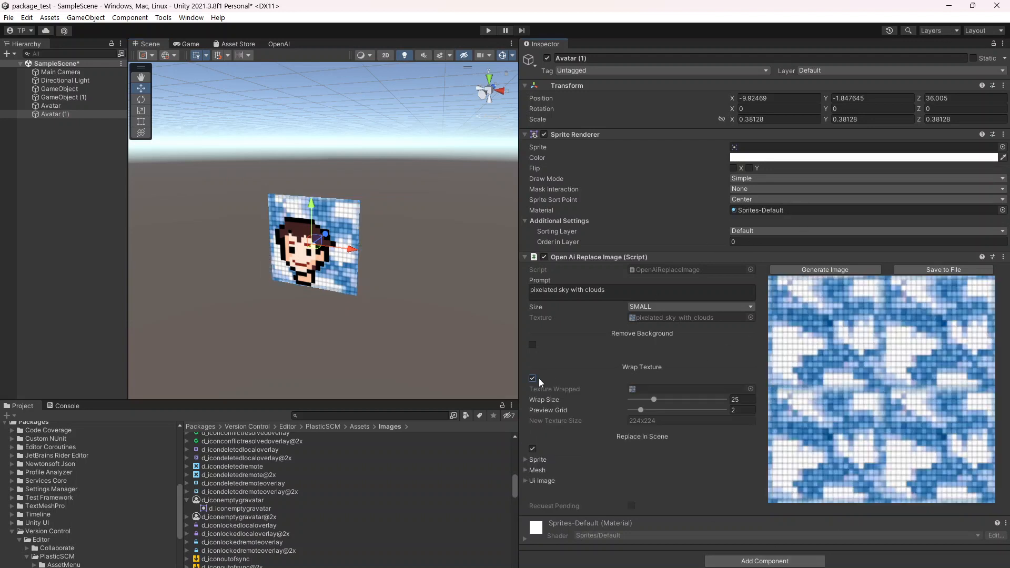
{"action": "left_click", "coordinate": [533, 378]}
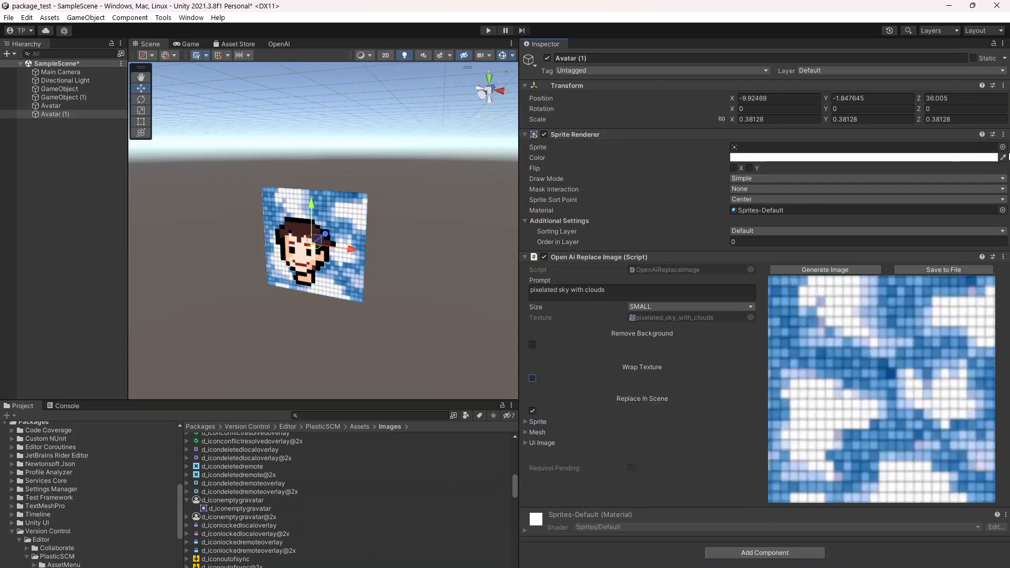
Remove the Sprite Renderer component from Avatar (1) and check the script's Sprite replacement references
{"action": "left_click", "coordinate": [1003, 135]}
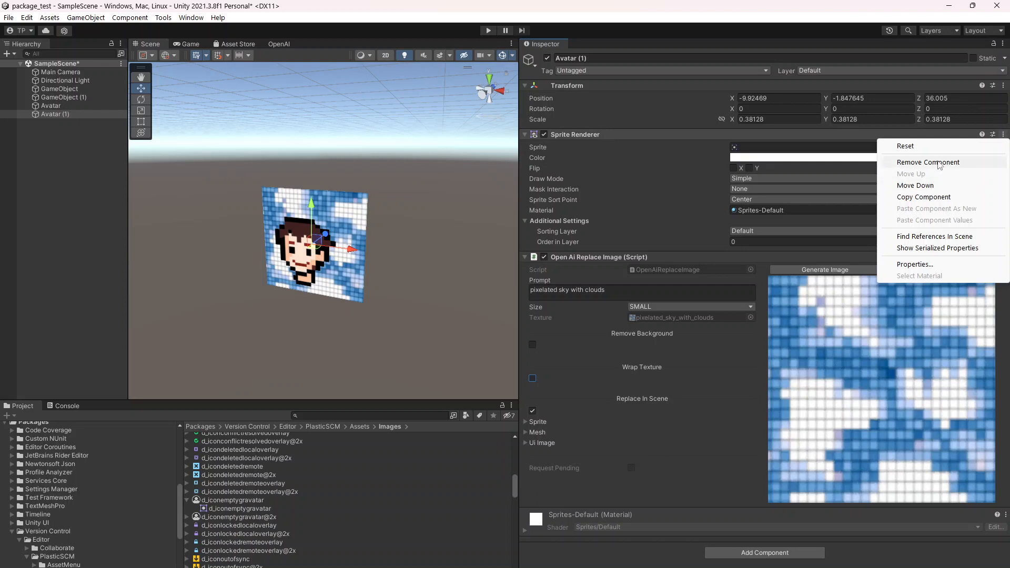
{"action": "left_click", "coordinate": [942, 161]}
{"action": "left_click", "coordinate": [526, 301]}
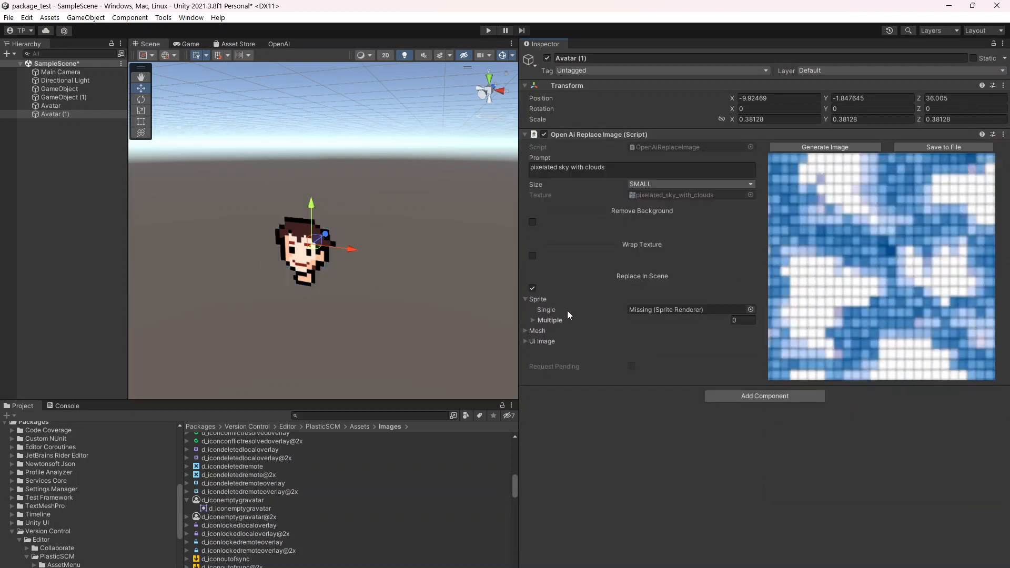
{"action": "left_click", "coordinate": [559, 319]}
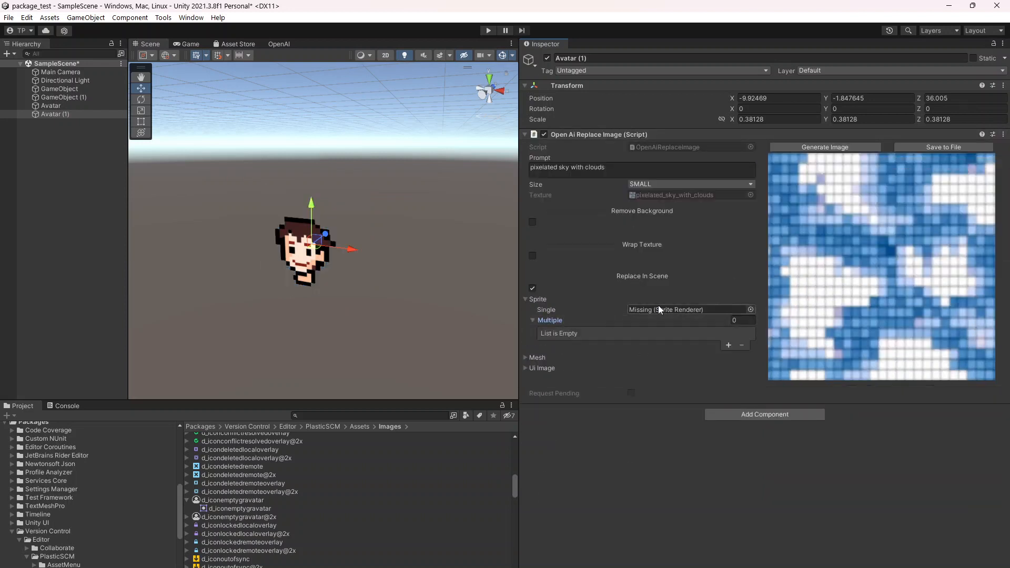
{"action": "left_click", "coordinate": [538, 319]}
{"action": "left_click", "coordinate": [528, 299]}
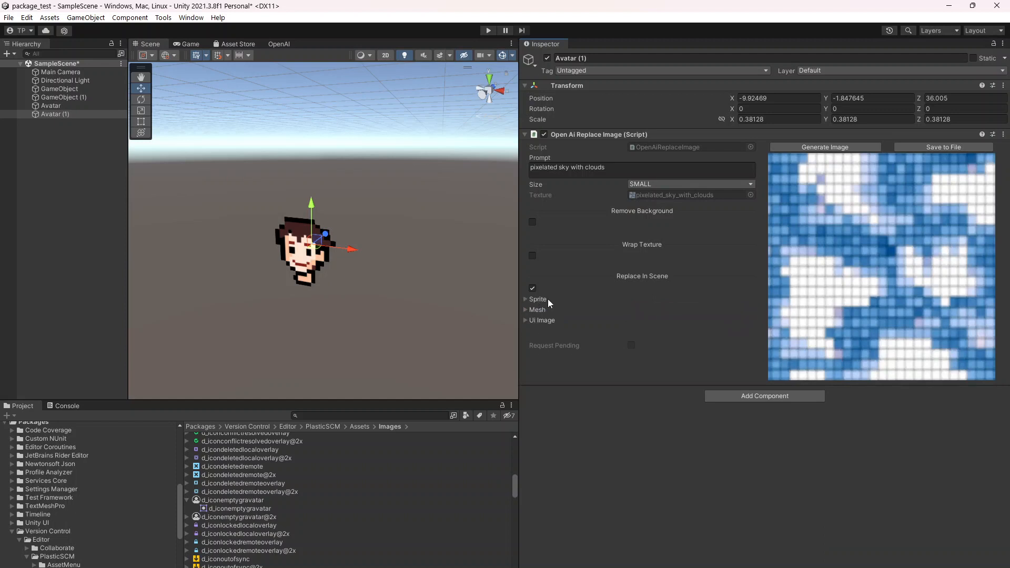
Add a Mesh Renderer component to Avatar (1), move it above the Open Ai Replace Image script and expand its Materials
{"action": "left_click", "coordinate": [779, 396]}
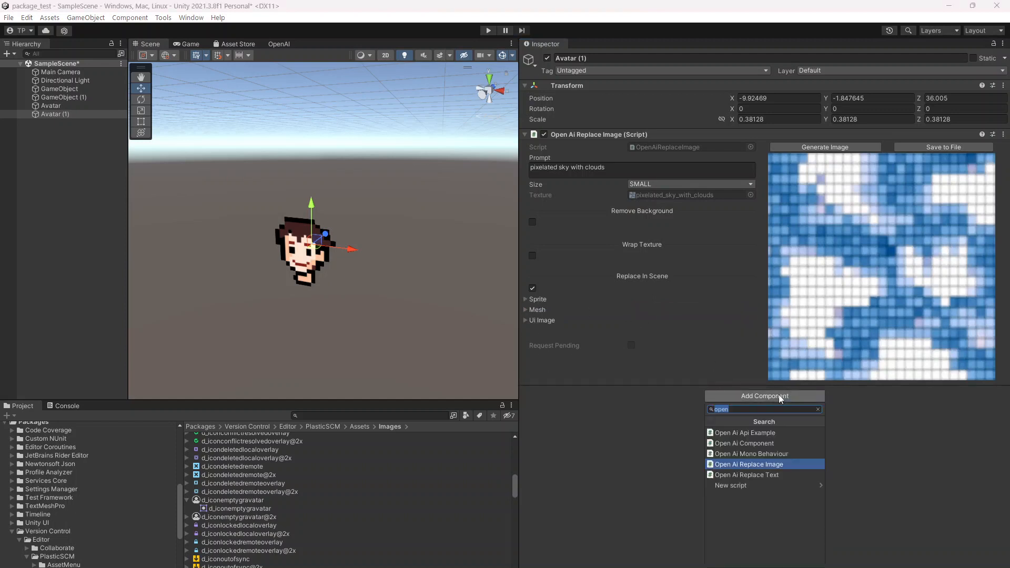
{"action": "type", "text": "mesh"}
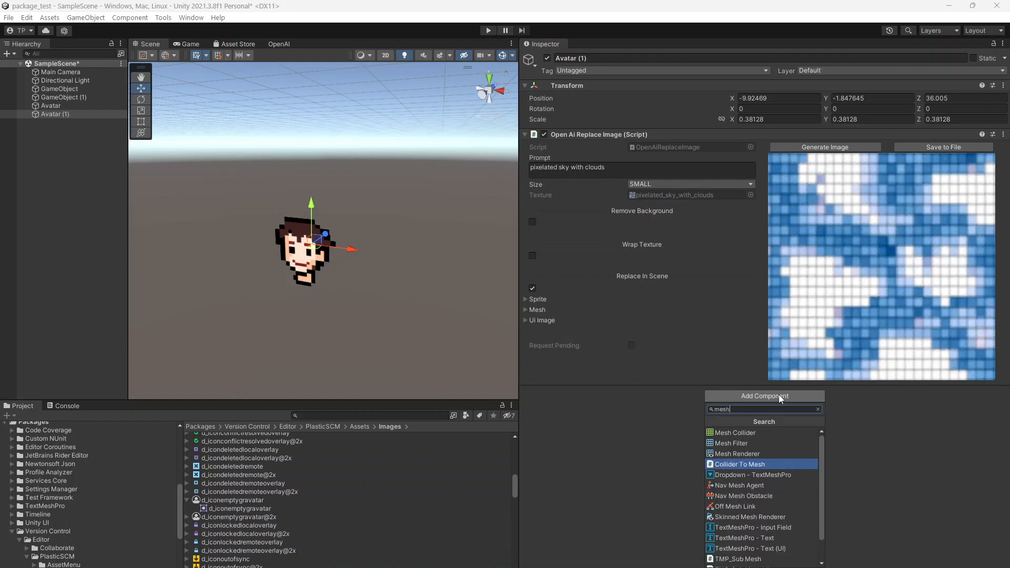
{"action": "key", "text": "Up"}
{"action": "key", "text": "Return"}
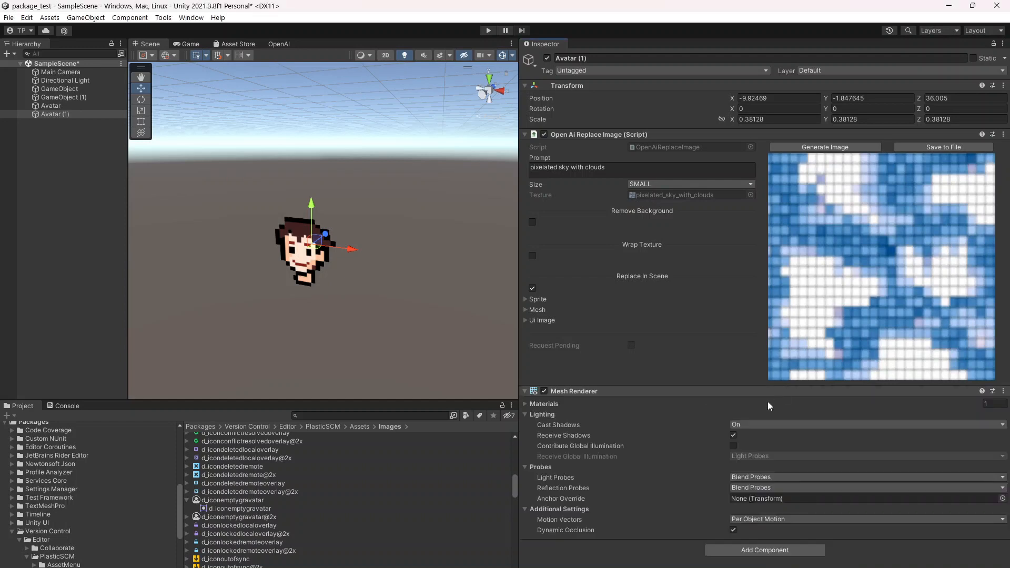
{"action": "left_click_drag", "start_coordinate": [725, 392], "coordinate": [735, 131]}
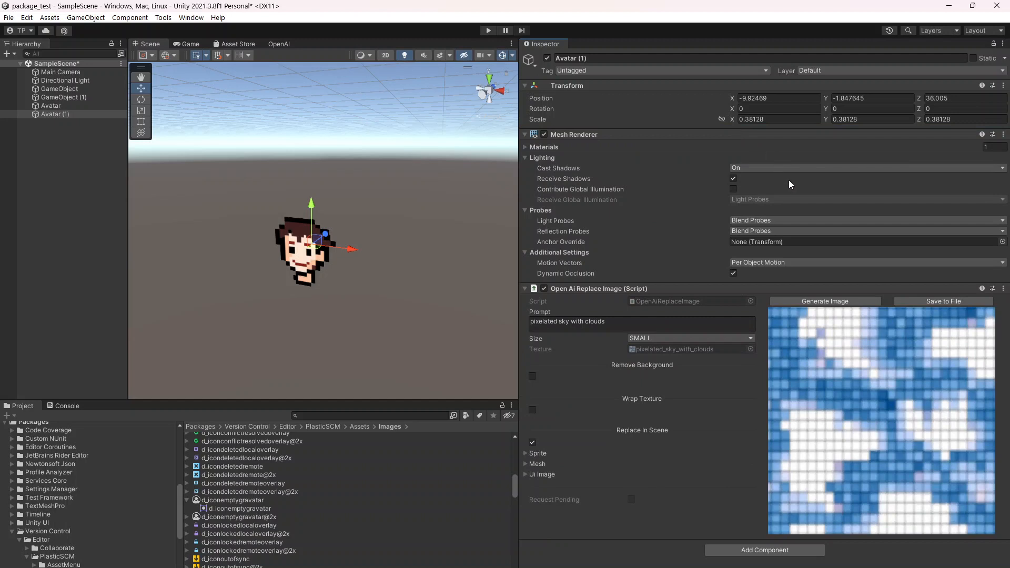
{"action": "left_click", "coordinate": [526, 148]}
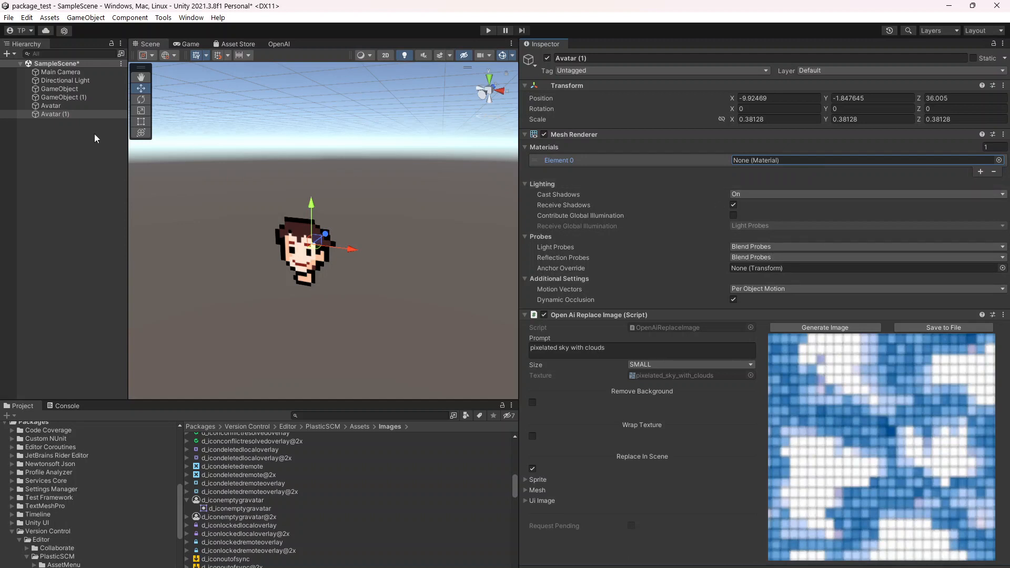
Create a 3D Plane object in the scene and check which mesh its Mesh Filter uses
{"action": "right_click", "coordinate": [62, 143]}
{"action": "left_click", "coordinate": [57, 112]}
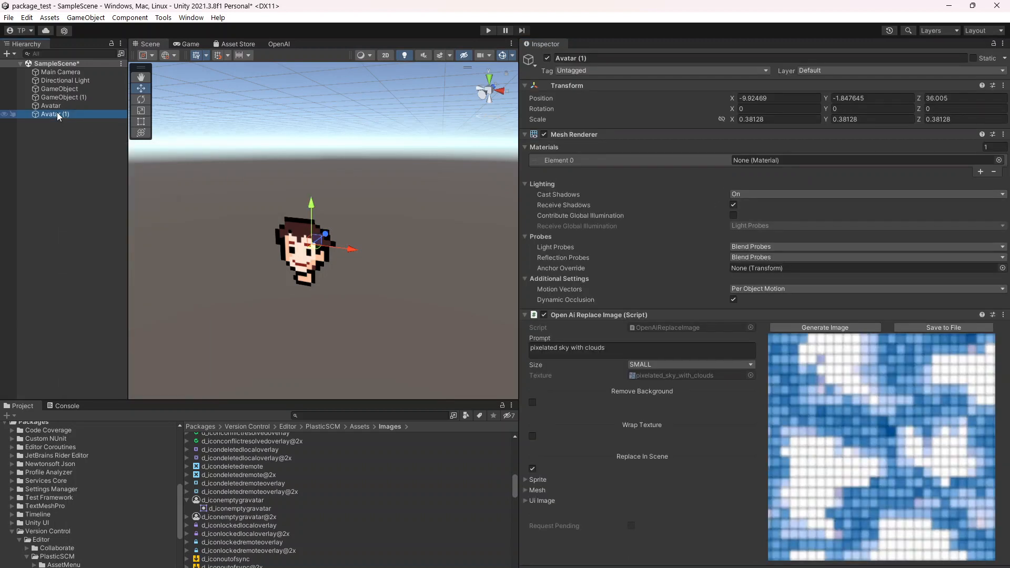
{"action": "right_click", "coordinate": [59, 149]}
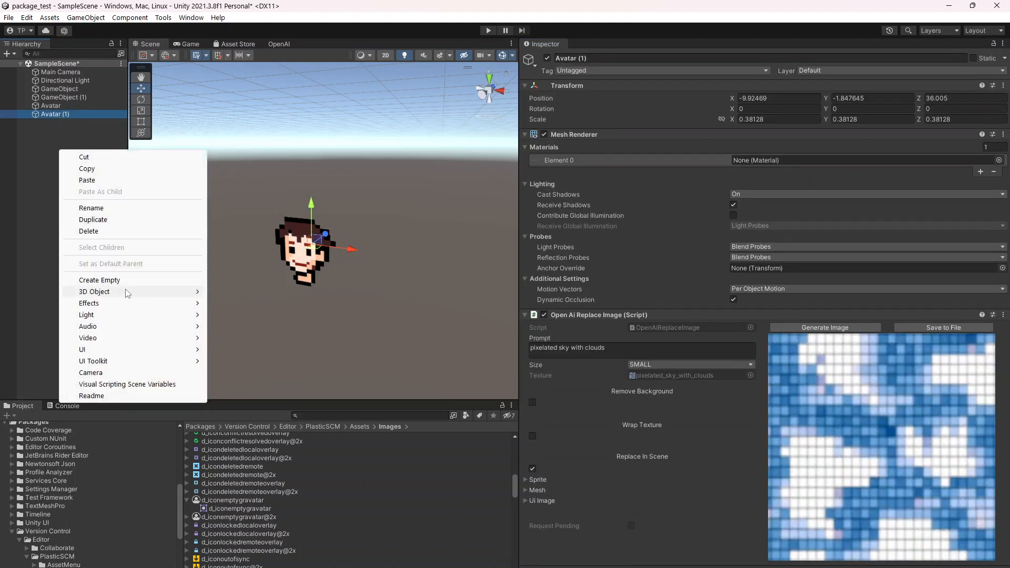
{"action": "mouse_move", "coordinate": [127, 293]}
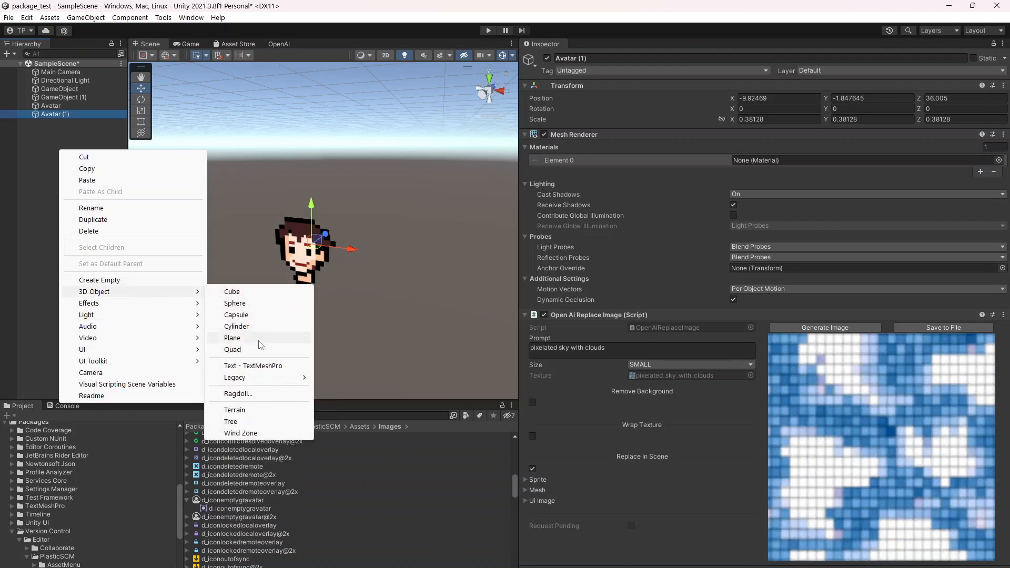
{"action": "left_click", "coordinate": [259, 340]}
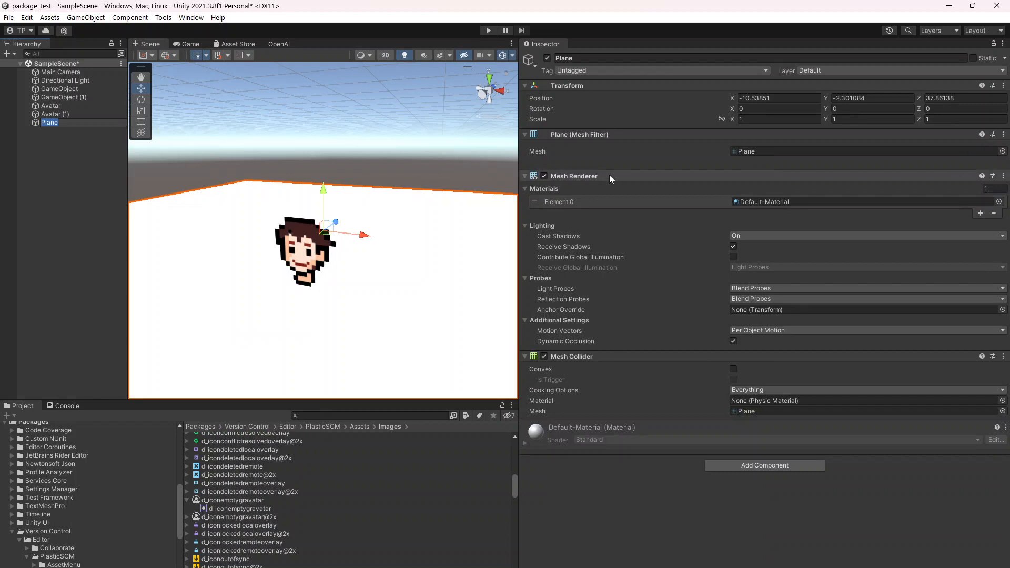
{"action": "left_click", "coordinate": [782, 151]}
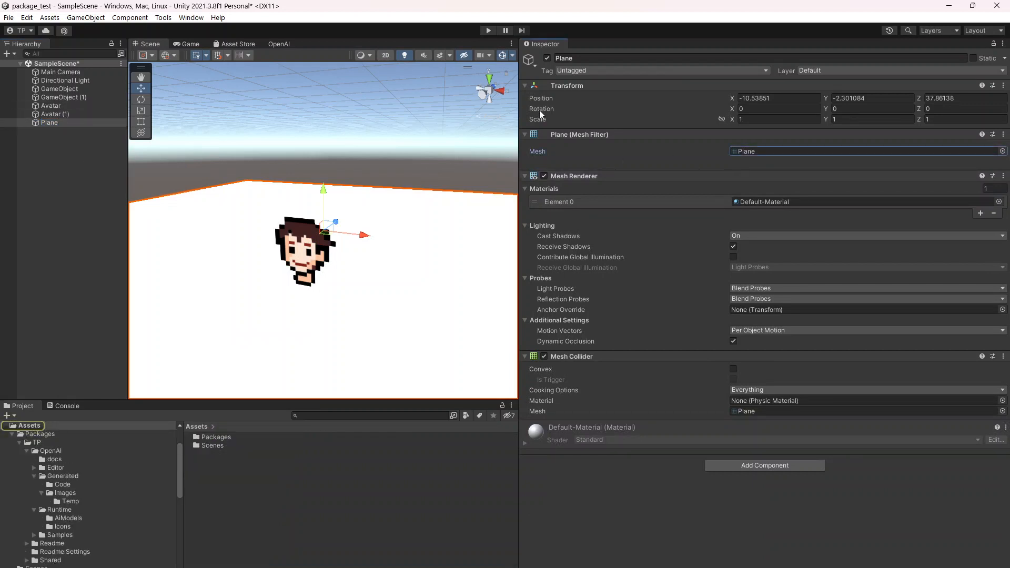
Add a Mesh Filter component to Avatar (1)
{"action": "left_click", "coordinate": [57, 114]}
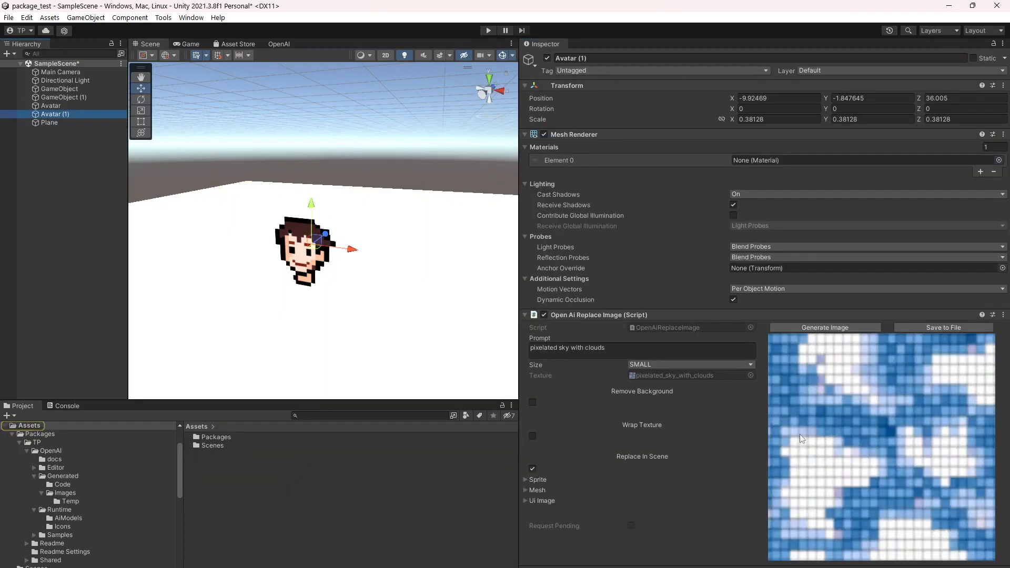
{"action": "left_click", "coordinate": [766, 567]}
{"action": "type", "text": "plane"}
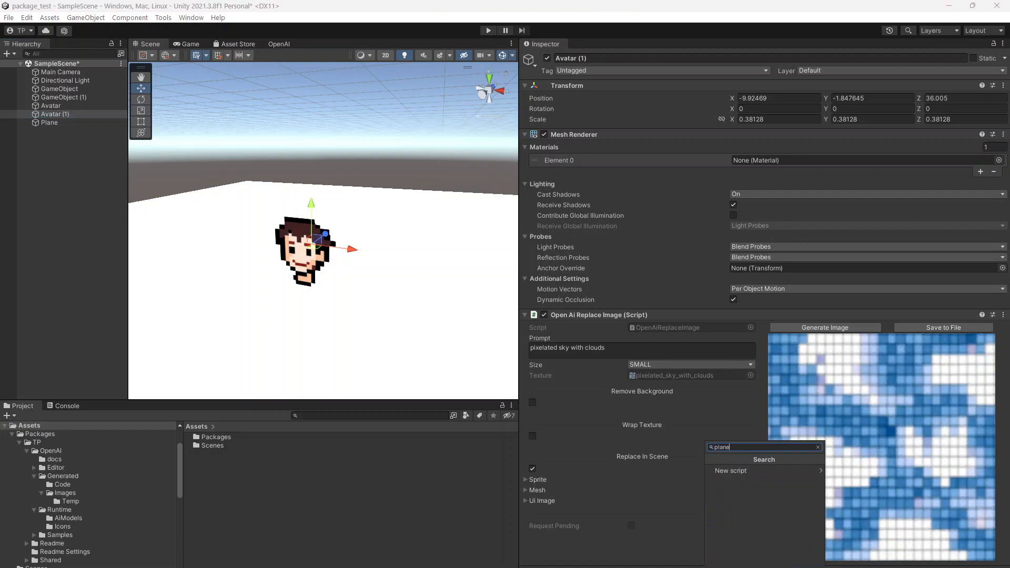
{"action": "key", "text": "BackSpace"}
{"action": "key", "text": "BackSpace"}
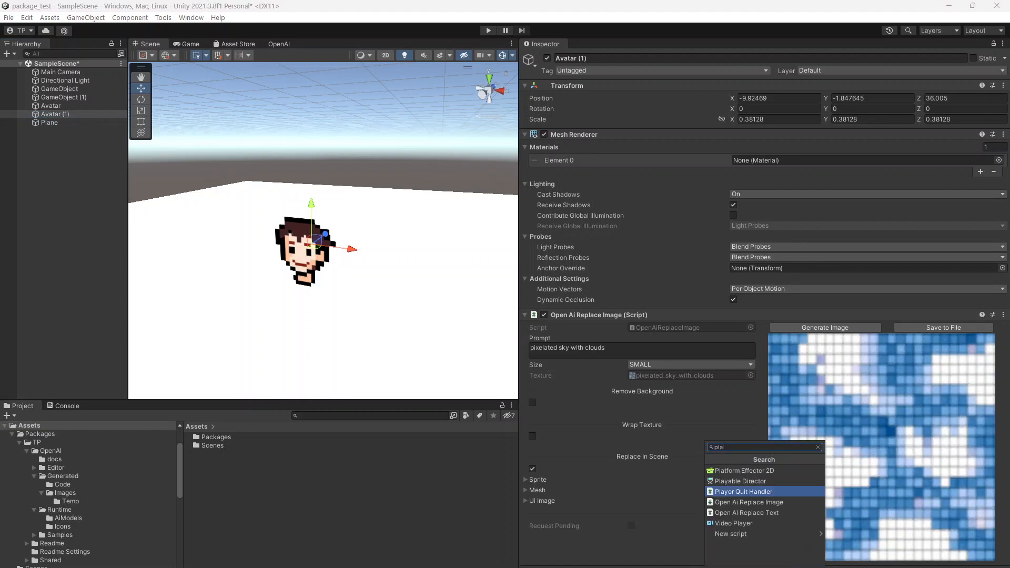
{"action": "key", "text": "BackSpace"}
{"action": "key", "text": "BackSpace"}
{"action": "key", "text": "BackSpace"}
{"action": "type", "text": "filter"}
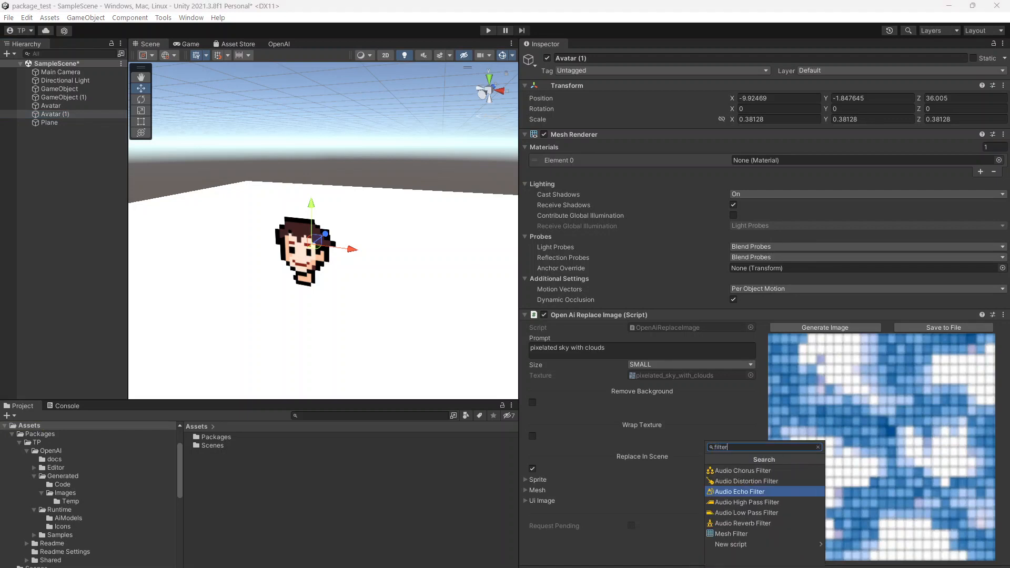
{"action": "left_click", "coordinate": [753, 535]}
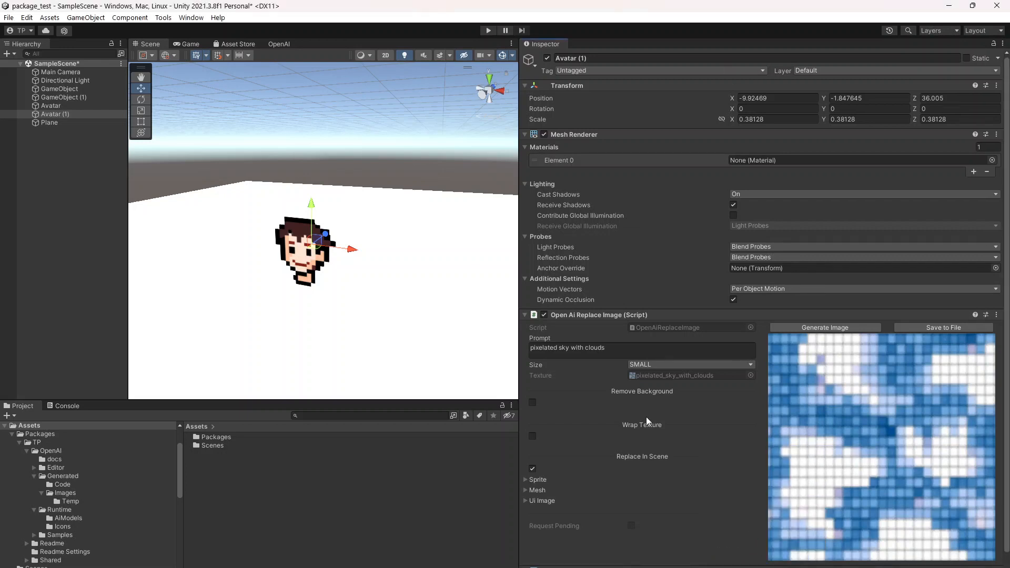
Move Avatar (1)'s Mesh Filter component above its Mesh Renderer
{"action": "scroll", "coordinate": [655, 402], "scroll_direction": "down", "scroll_amount": 1}
{"action": "scroll", "coordinate": [680, 286], "scroll_direction": "up", "scroll_amount": 1}
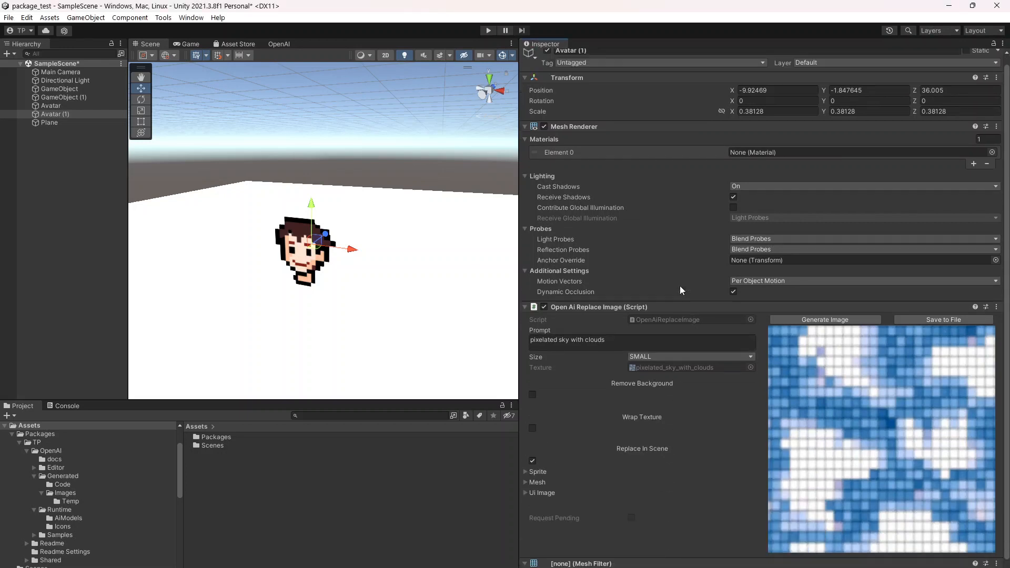
{"action": "scroll", "coordinate": [679, 288], "scroll_direction": "down", "scroll_amount": 1}
{"action": "left_click_drag", "start_coordinate": [682, 535], "coordinate": [683, 95]}
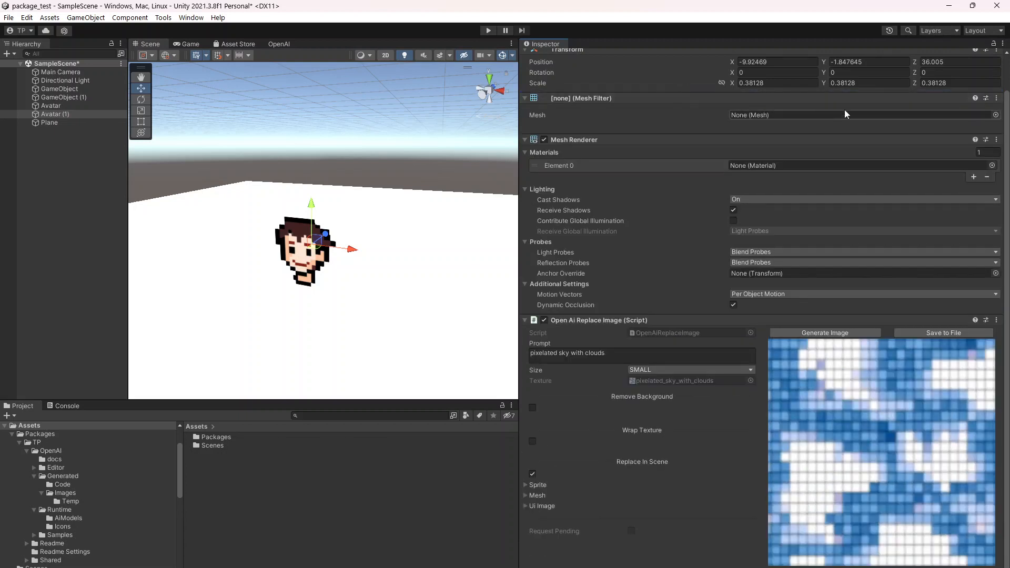
Assign the Plane mesh to Avatar (1)'s Mesh Filter and delete the separate Plane object from the scene
{"action": "left_click", "coordinate": [996, 114]}
{"action": "type", "text": "pla"}
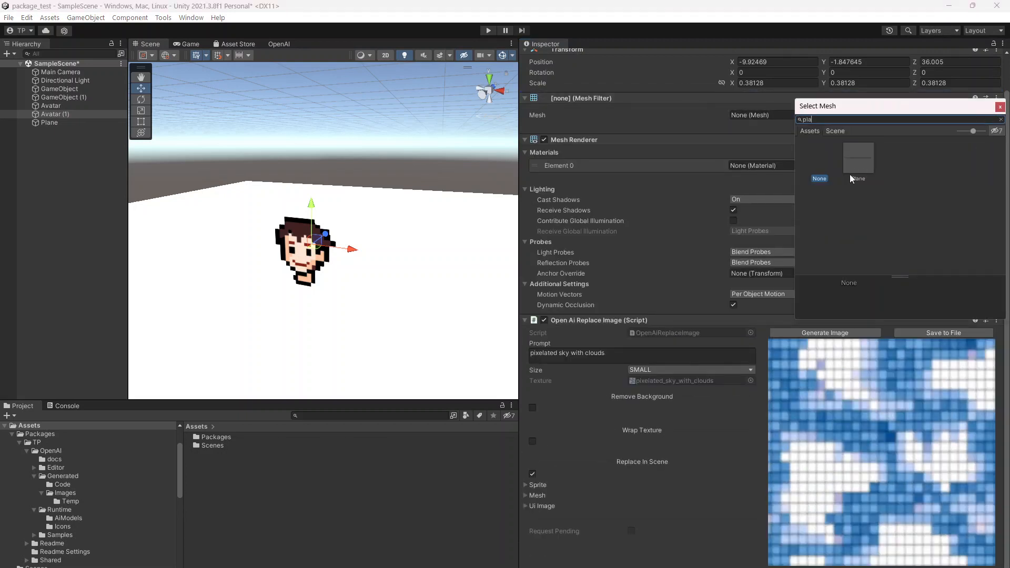
{"action": "double_click", "coordinate": [855, 156]}
{"action": "left_click", "coordinate": [50, 122]}
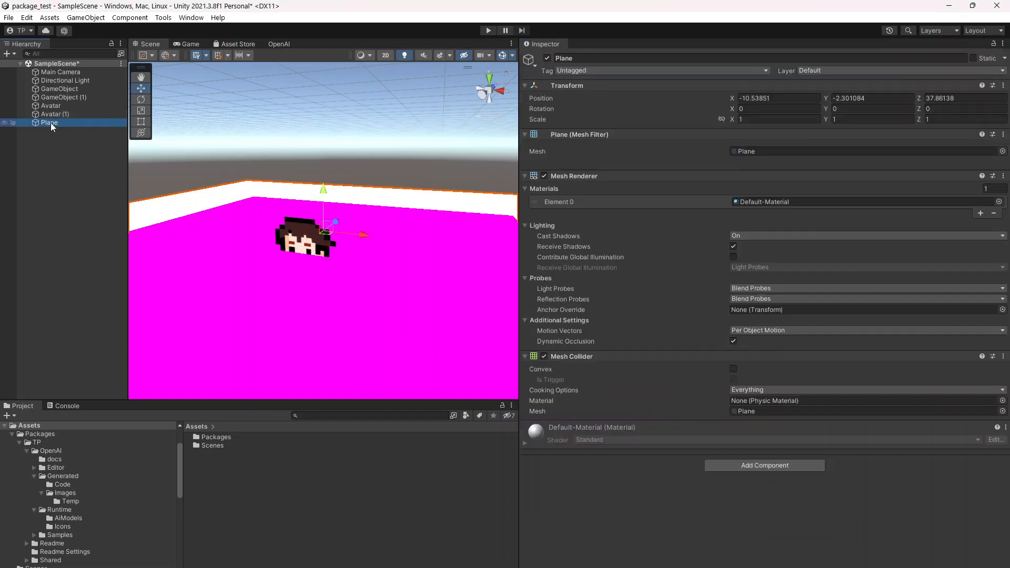
{"action": "key", "text": "Delete"}
Rotate Avatar (1) to -90 on X so it stands upright, and move it behind the avatar to about Z 36.374
{"action": "left_click", "coordinate": [57, 111]}
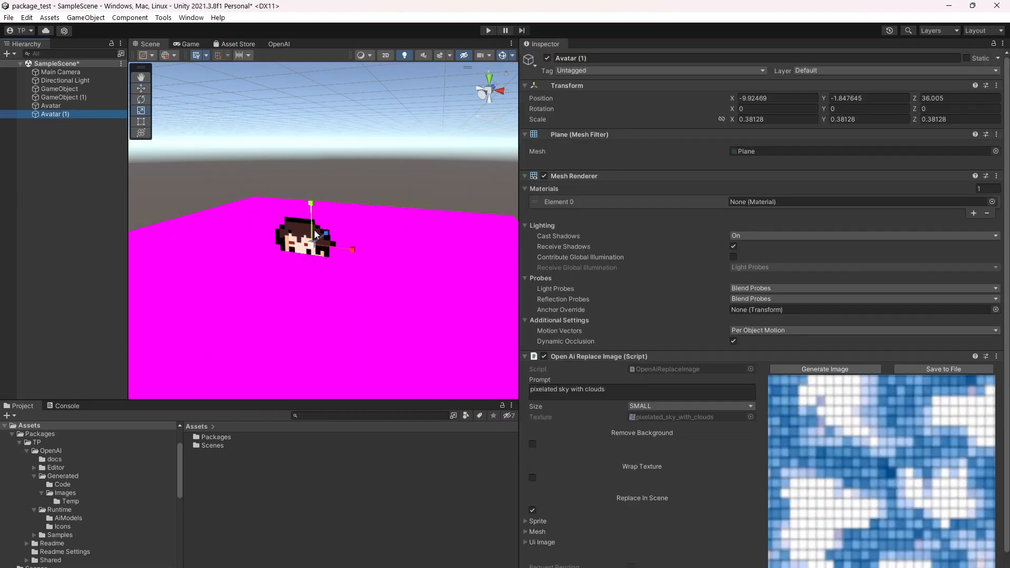
{"action": "key", "text": "e"}
{"action": "left_click_drag", "start_coordinate": [315, 230], "coordinate": [273, 292]}
{"action": "key", "text": "w"}
{"action": "left_click_drag", "start_coordinate": [329, 239], "coordinate": [328, 214]}
{"action": "scroll", "coordinate": [341, 192], "scroll_direction": "down", "scroll_amount": 3}
{"action": "right_click_drag", "start_coordinate": [341, 192], "coordinate": [344, 183]}
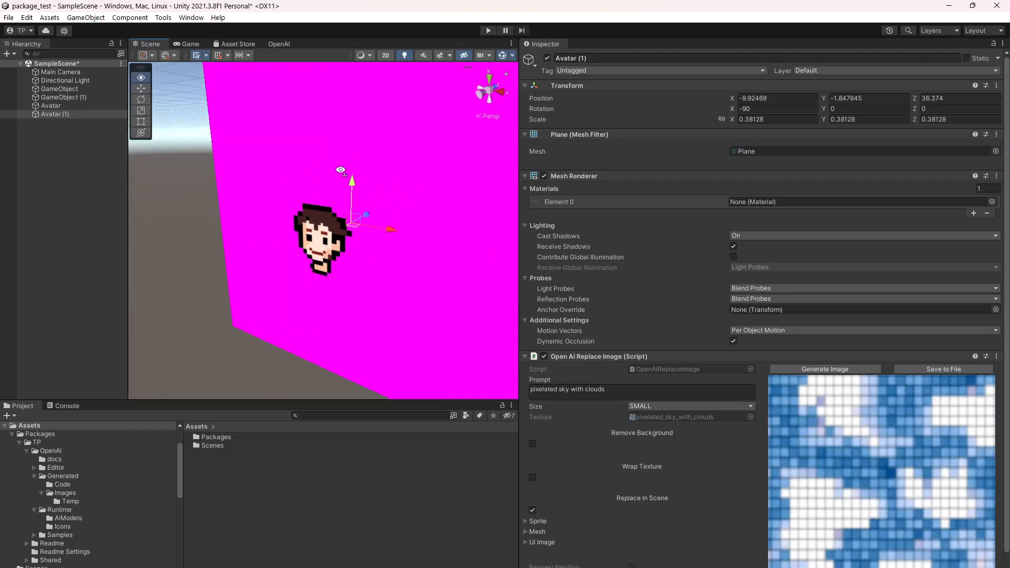
{"action": "mouse_move", "coordinate": [390, 182]}
{"action": "middle_mouse_down"}
{"action": "mouse_move", "coordinate": [346, 185]}
{"action": "mouse_move", "coordinate": [372, 189]}
{"action": "middle_mouse_up"}
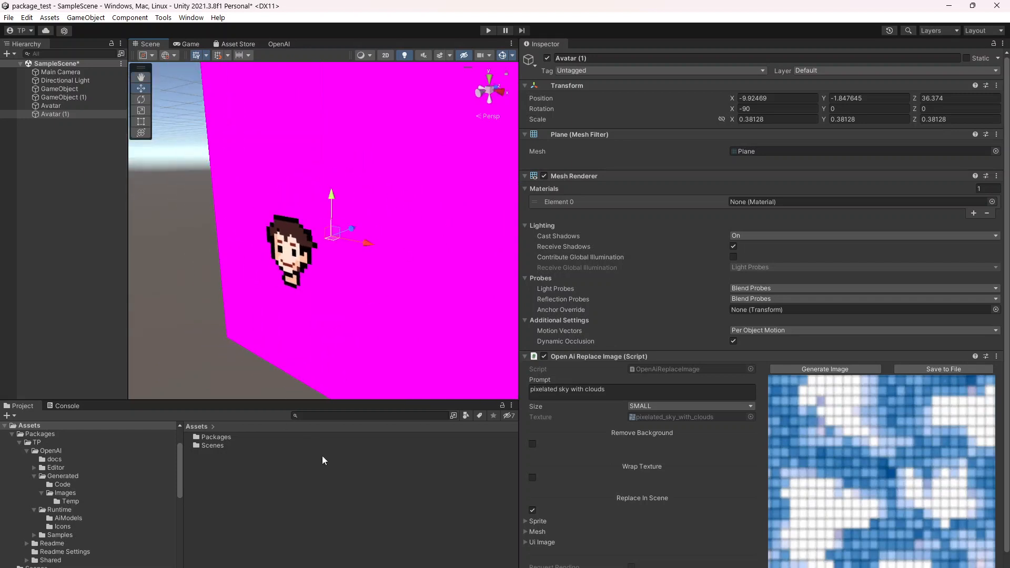
Create a new material in the OpenAI folder and assign it to Element 0 of Avatar (1)'s Mesh Renderer
{"action": "left_click", "coordinate": [28, 454]}
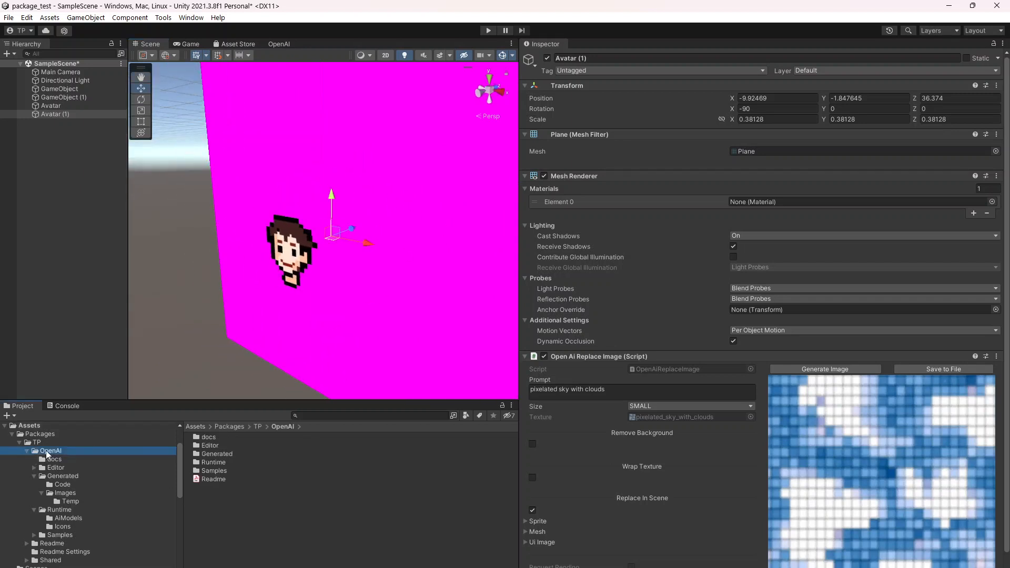
{"action": "right_click", "coordinate": [280, 507]}
{"action": "mouse_move", "coordinate": [354, 216]}
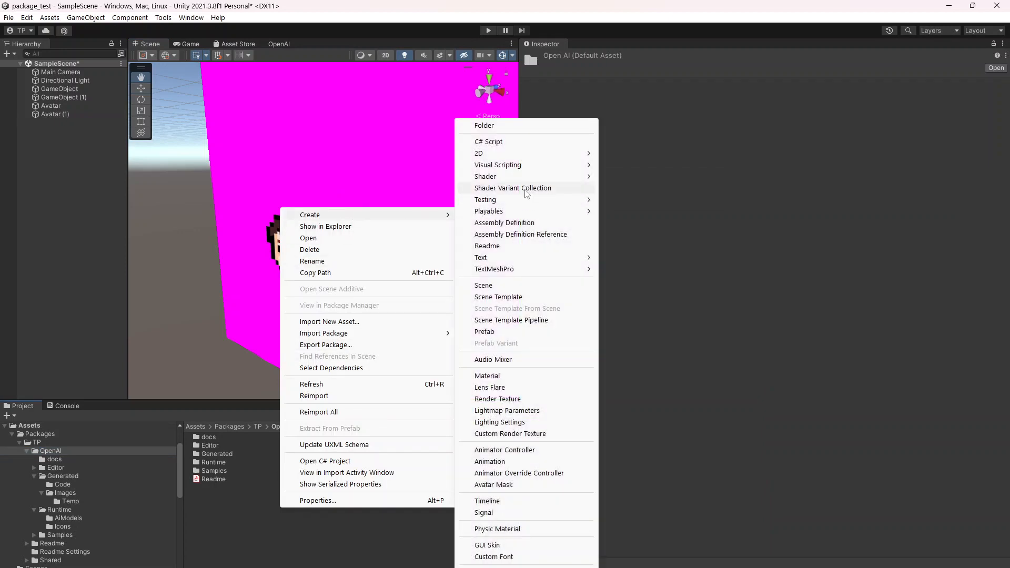
{"action": "left_click", "coordinate": [525, 377]}
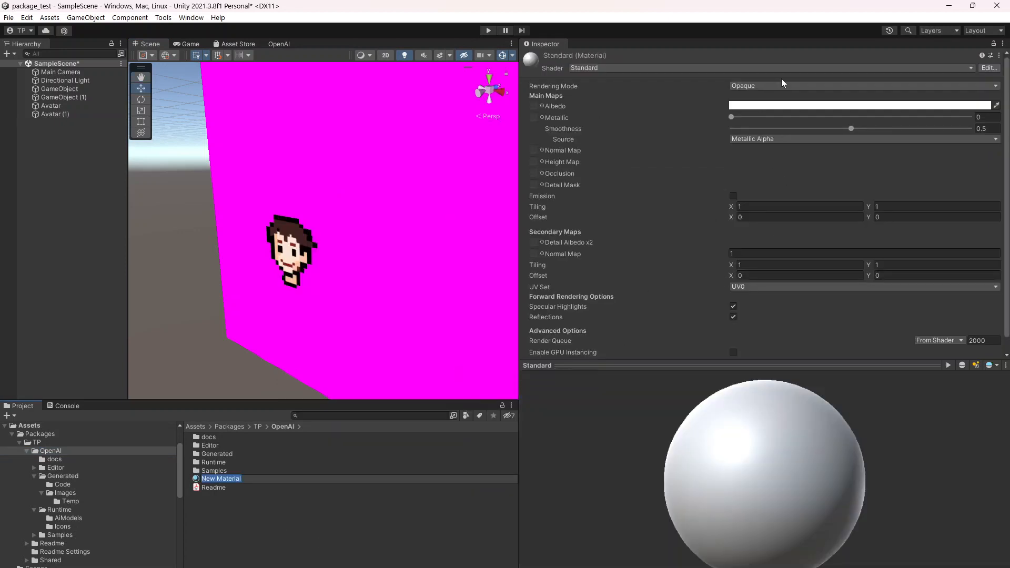
{"action": "left_click", "coordinate": [67, 114]}
{"action": "left_click_drag", "start_coordinate": [221, 479], "coordinate": [774, 201]}
{"action": "right_click_drag", "start_coordinate": [287, 290], "coordinate": [314, 276]}
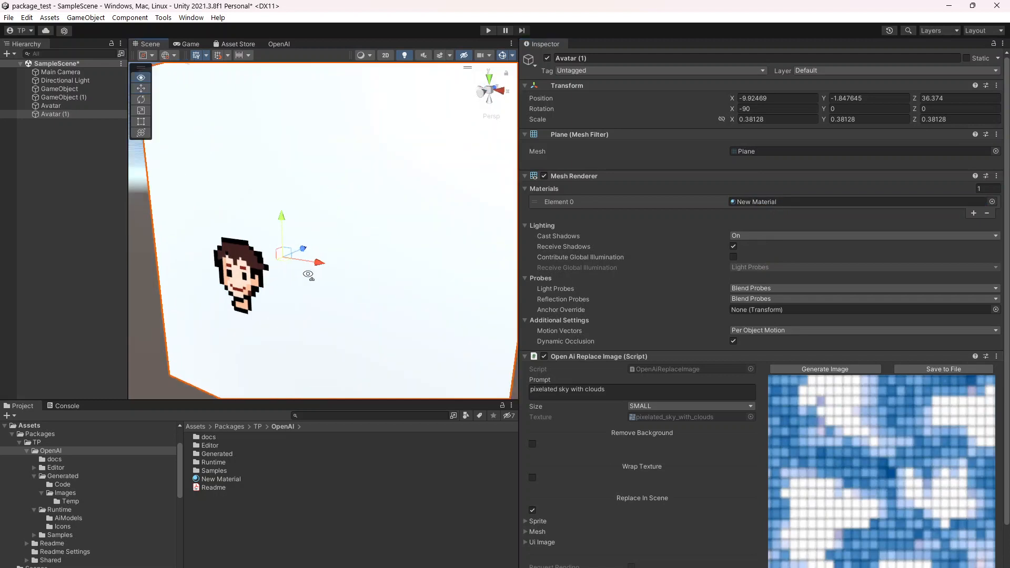
Set Avatar (1)'s Mesh Renderer as the Single mesh reference under Replace In Scene in the Open Ai Replace Image script
{"action": "scroll", "coordinate": [312, 277], "scroll_direction": "down", "scroll_amount": 6}
{"action": "scroll", "coordinate": [895, 489], "scroll_direction": "down", "scroll_amount": 3}
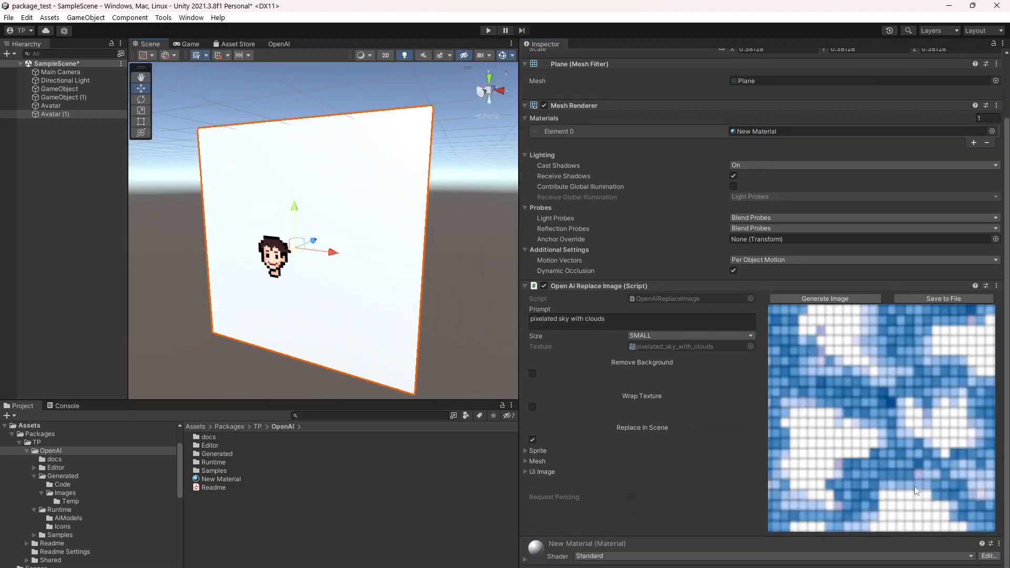
{"action": "scroll", "coordinate": [911, 458], "scroll_direction": "up", "scroll_amount": 3}
{"action": "left_click_drag", "start_coordinate": [518, 220], "coordinate": [590, 217]}
{"action": "scroll", "coordinate": [794, 428], "scroll_direction": "down", "scroll_amount": 2}
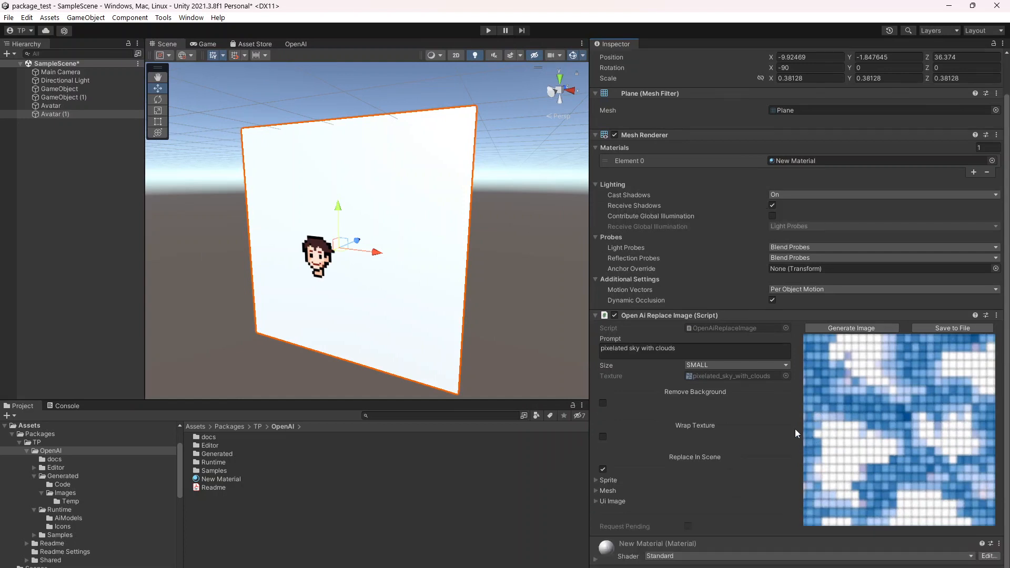
{"action": "left_click", "coordinate": [597, 492]}
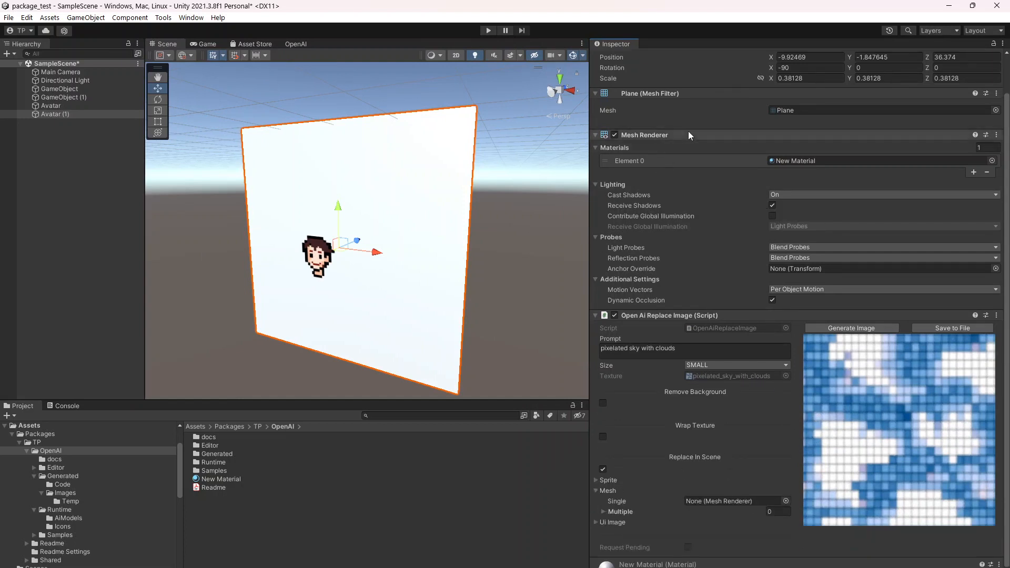
{"action": "left_click_drag", "start_coordinate": [688, 133], "coordinate": [743, 501]}
{"action": "scroll", "coordinate": [749, 475], "scroll_direction": "down", "scroll_amount": 2}
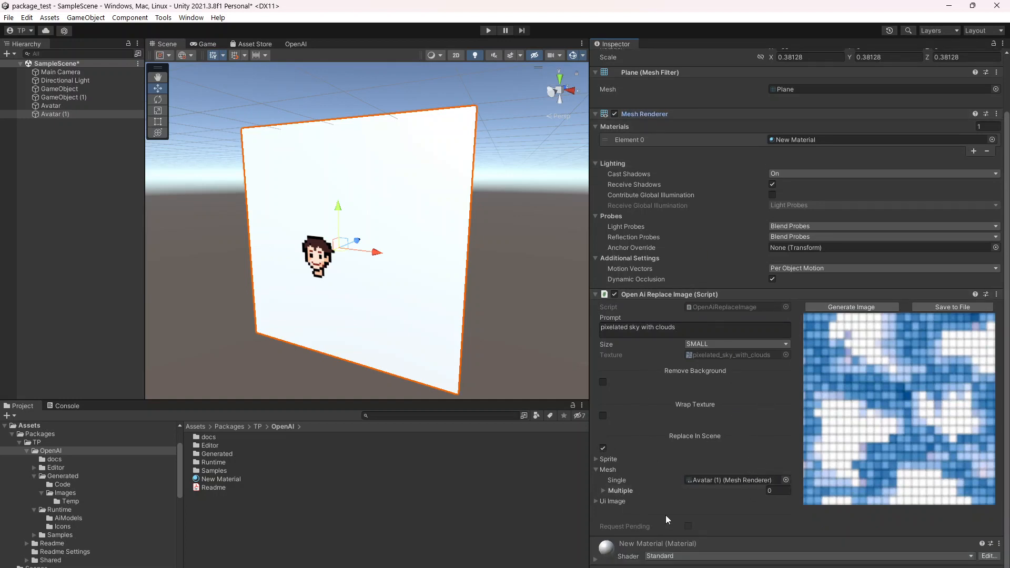
{"action": "left_click", "coordinate": [596, 469]}
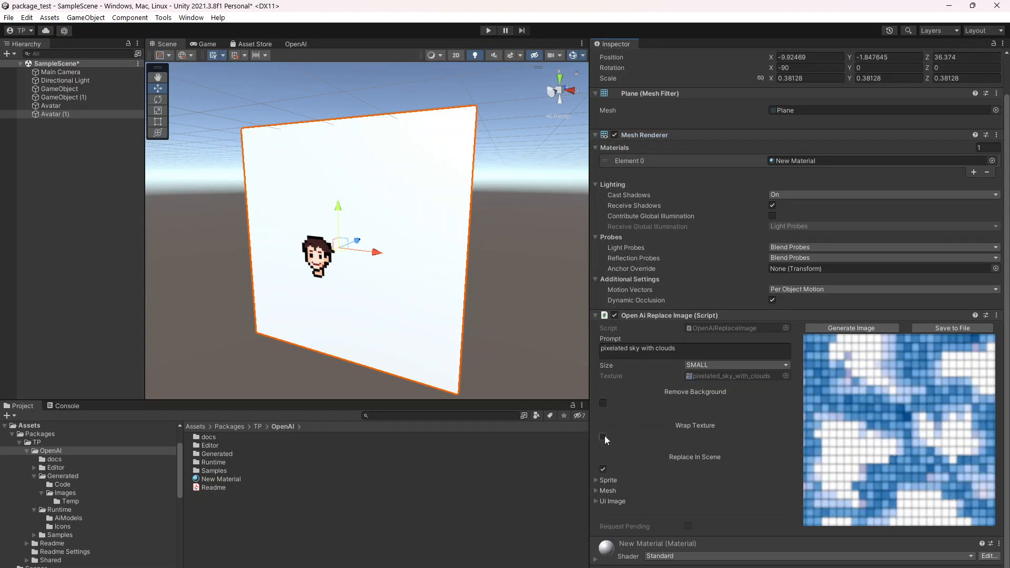
Turn on Wrap Texture for the sky image and inspect the wrapped texture and the material preview
{"action": "left_click", "coordinate": [603, 436]}
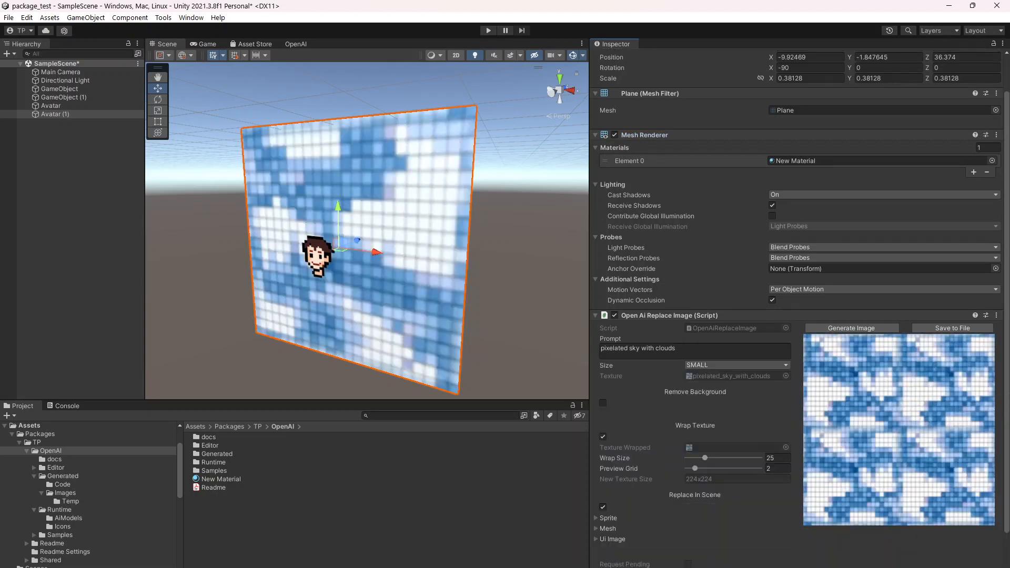
{"action": "left_click_drag", "start_coordinate": [698, 565], "coordinate": [698, 486]}
{"action": "scroll", "coordinate": [800, 350], "scroll_direction": "down", "scroll_amount": 1}
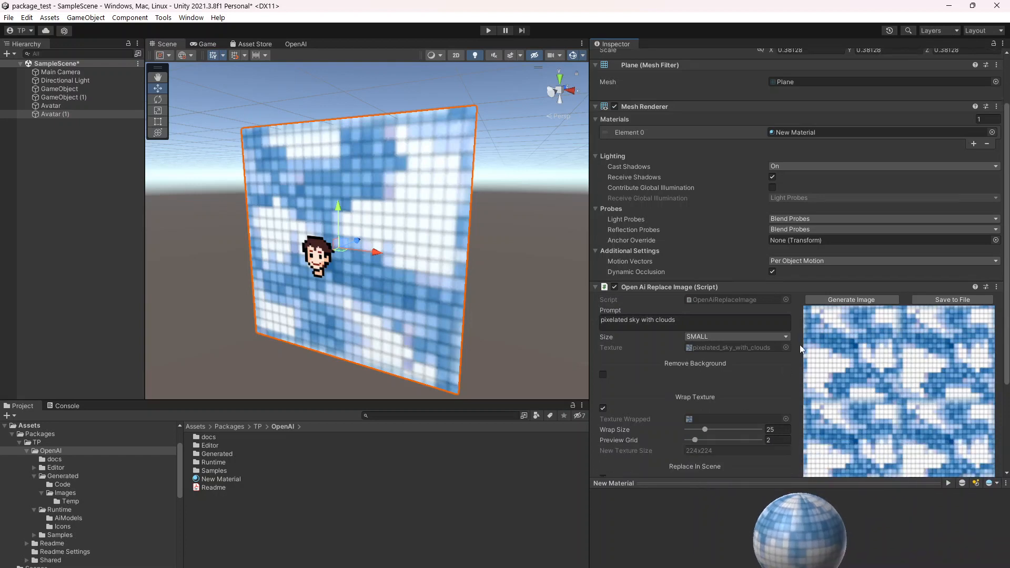
{"action": "scroll", "coordinate": [801, 349], "scroll_direction": "down", "scroll_amount": 5}
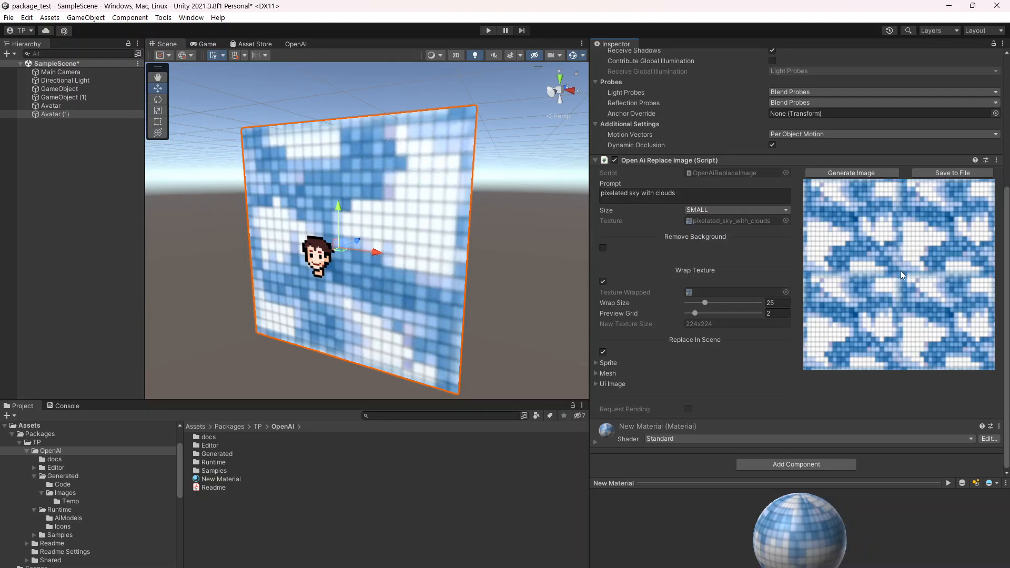
{"action": "mouse_move", "coordinate": [787, 560]}
{"action": "left_mouse_down"}
{"action": "mouse_move", "coordinate": [913, 561]}
{"action": "mouse_move", "coordinate": [779, 566]}
{"action": "left_mouse_up"}
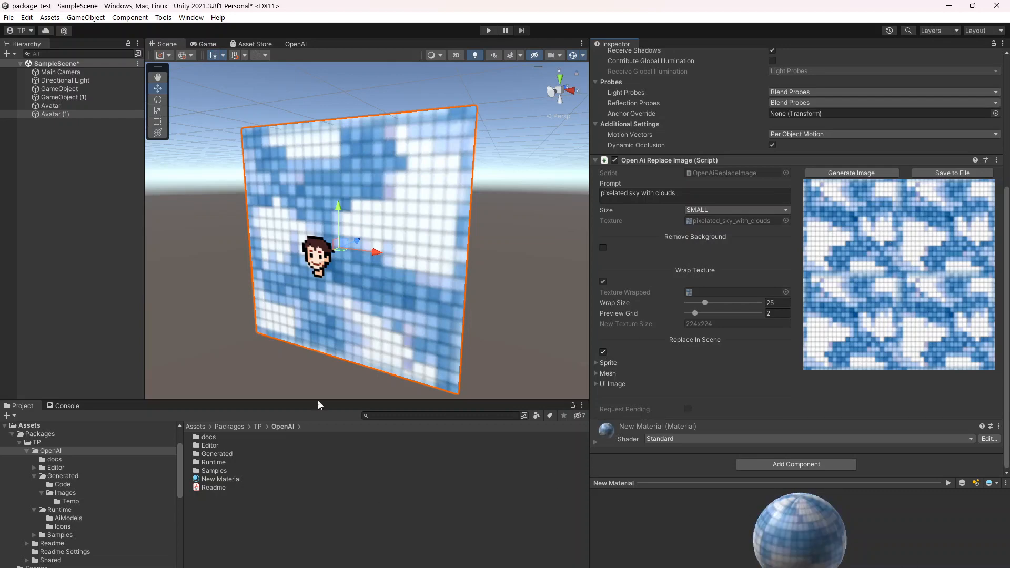
Rename the Avatar (1) object to "Avatar Background" in the scene hierarchy
{"action": "left_click", "coordinate": [242, 478]}
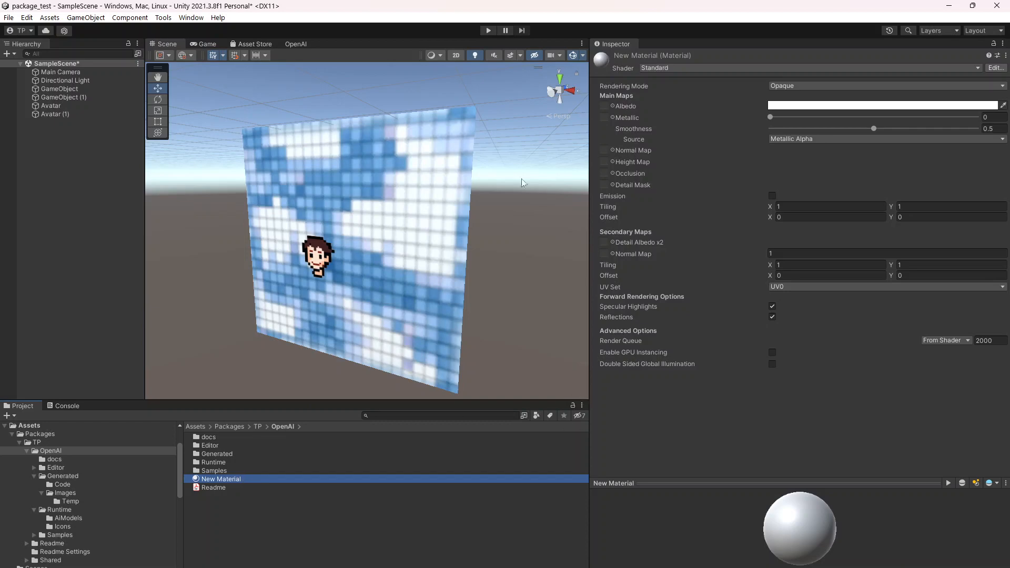
{"action": "left_click", "coordinate": [83, 114]}
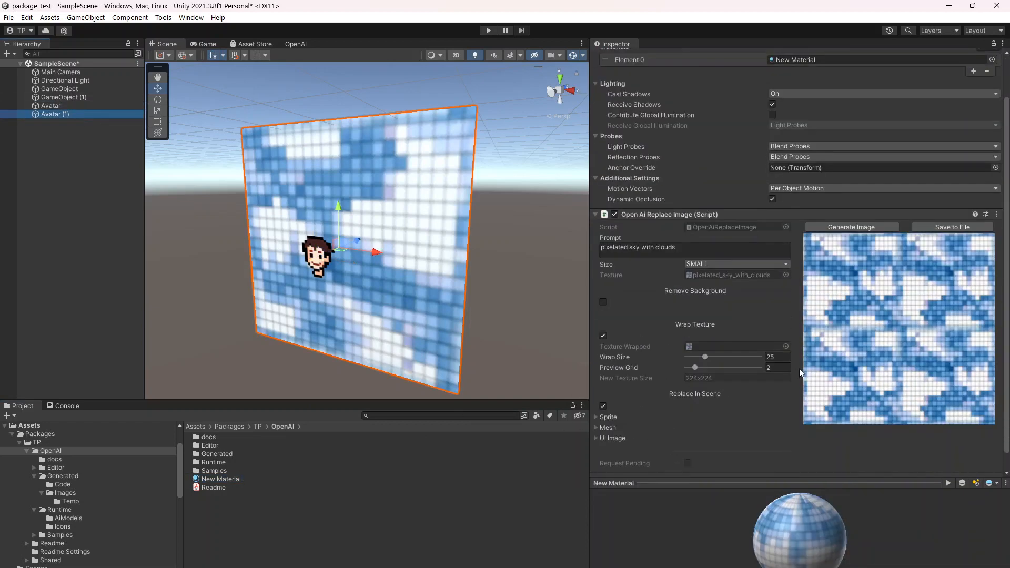
{"action": "left_click", "coordinate": [55, 115]}
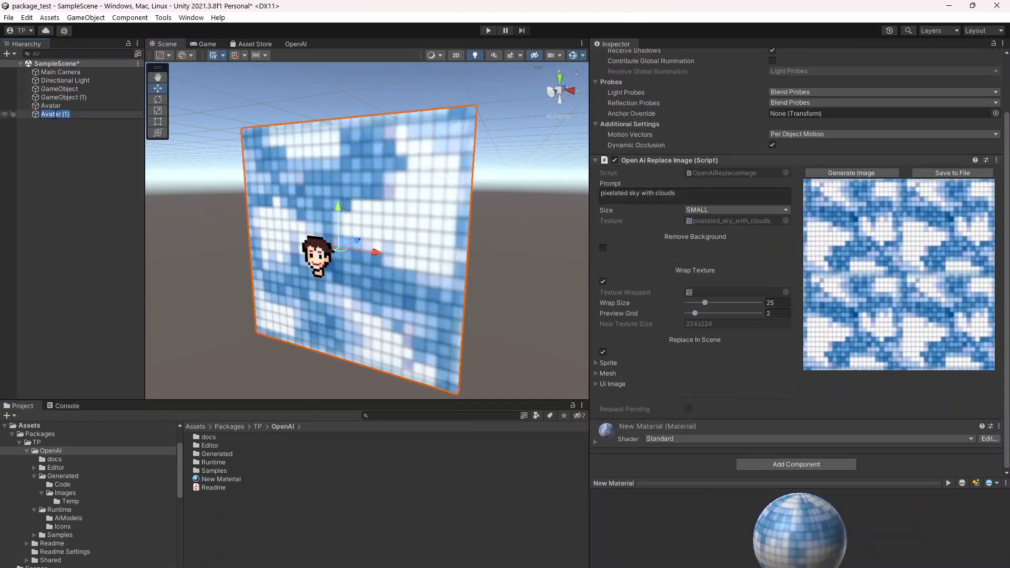
{"action": "key", "text": "BackSpace"}
{"action": "key", "text": "BackSpace"}
{"action": "type", "text": "Background"}
{"action": "key", "text": "Return"}
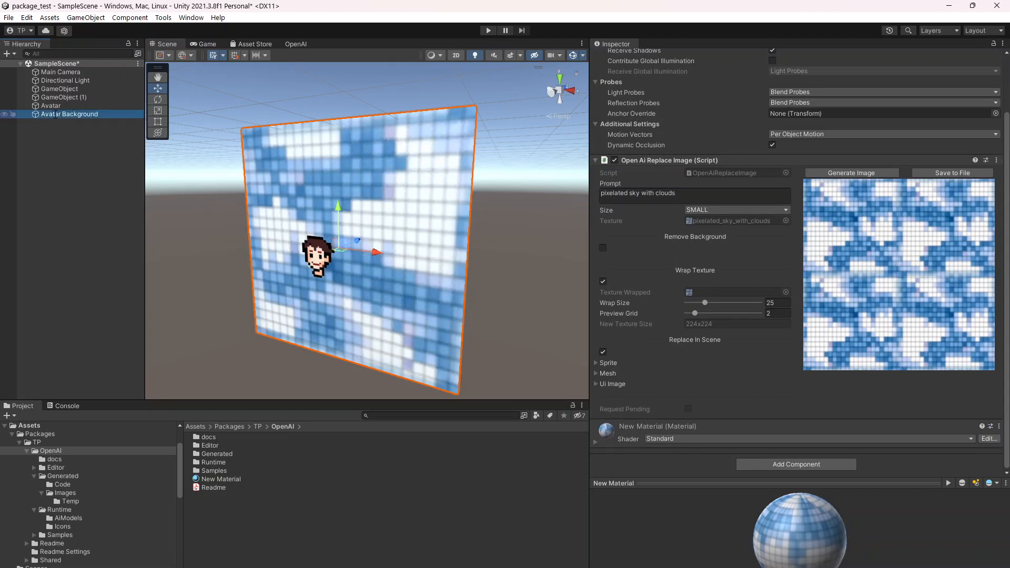
Set the main-map Tiling of Avatar Background's New Material to 4 on X and 4 on Y
{"action": "left_click", "coordinate": [708, 427]}
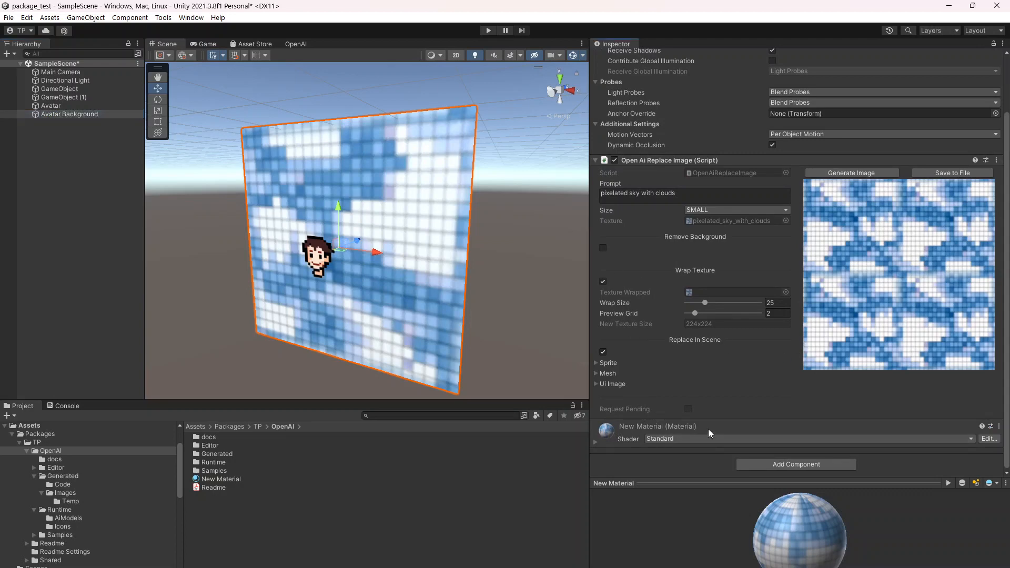
{"action": "scroll", "coordinate": [764, 387], "scroll_direction": "down", "scroll_amount": 6}
{"action": "left_click", "coordinate": [828, 285]}
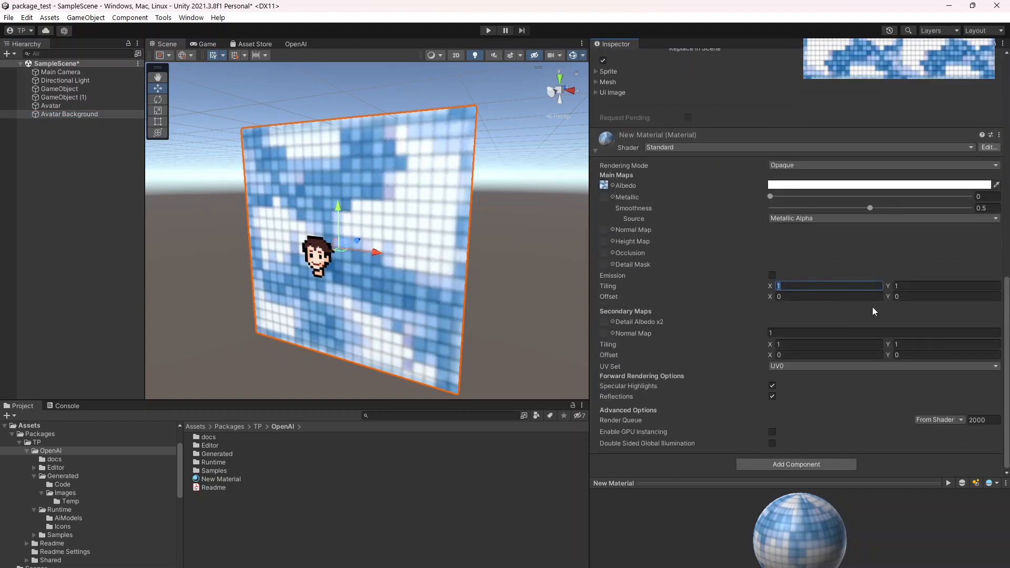
{"action": "type", "text": "4"}
{"action": "key", "text": "Tab"}
{"action": "type", "text": "4"}
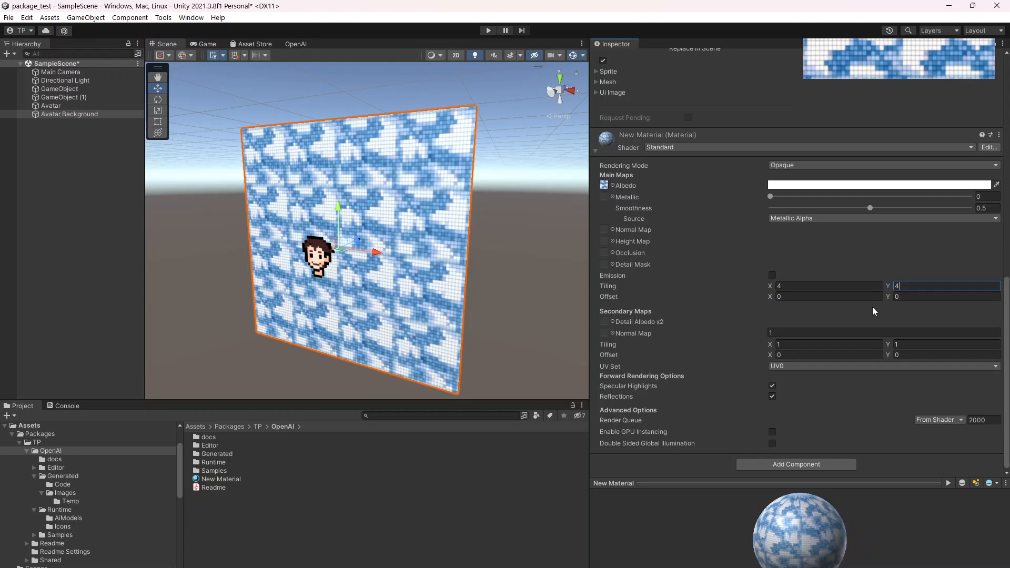
{"action": "key", "text": "Return"}
Examine the tiled sky texture behind the avatar from close up and from several angles in the scene
{"action": "scroll", "coordinate": [368, 205], "scroll_direction": "up", "scroll_amount": 6}
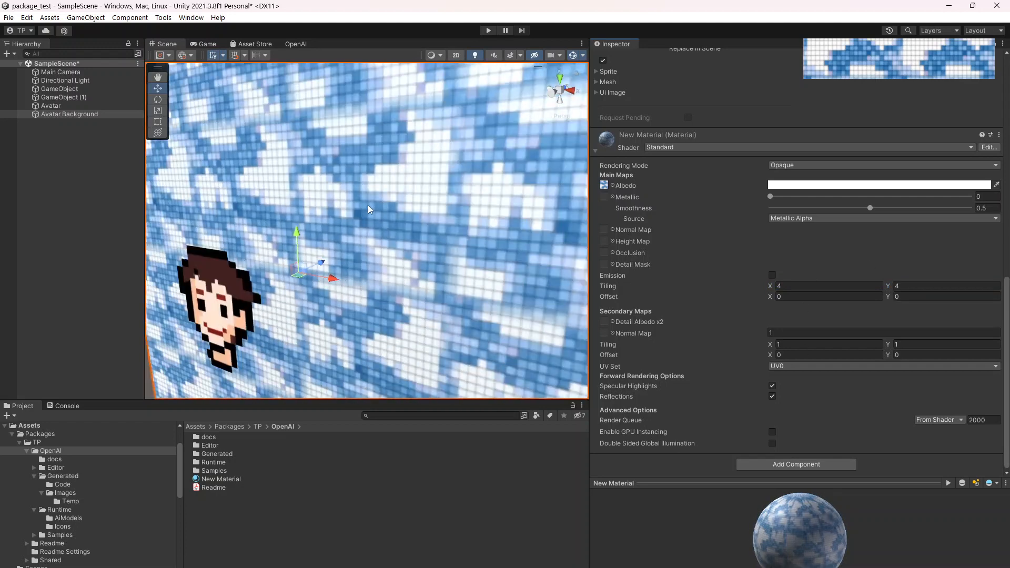
{"action": "right_click_drag", "start_coordinate": [368, 204], "coordinate": [380, 164]}
{"action": "middle_click_drag", "start_coordinate": [380, 164], "coordinate": [431, 199]}
{"action": "scroll", "coordinate": [422, 185], "scroll_direction": "up", "scroll_amount": 5}
{"action": "right_click_drag", "start_coordinate": [431, 199], "coordinate": [408, 166]}
{"action": "scroll", "coordinate": [421, 185], "scroll_direction": "down", "scroll_amount": 6}
{"action": "scroll", "coordinate": [412, 216], "scroll_direction": "up", "scroll_amount": 3}
{"action": "scroll", "coordinate": [476, 252], "scroll_direction": "down", "scroll_amount": 3}
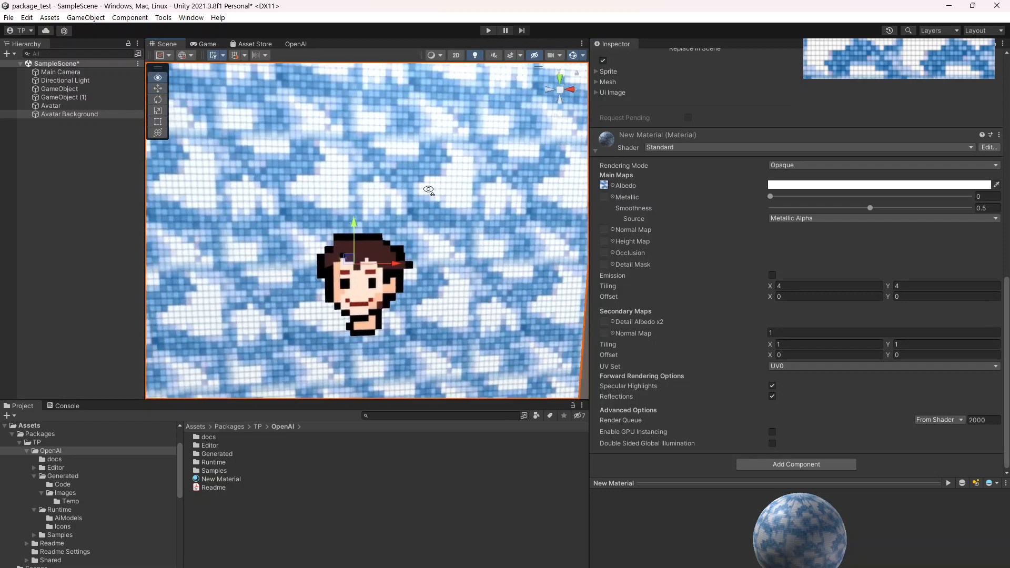
{"action": "mouse_move", "coordinate": [408, 165]}
{"action": "middle_mouse_down"}
{"action": "mouse_move", "coordinate": [431, 177]}
{"action": "mouse_move", "coordinate": [396, 178]}
{"action": "middle_mouse_up"}
{"action": "scroll", "coordinate": [407, 177], "scroll_direction": "up", "scroll_amount": 2}
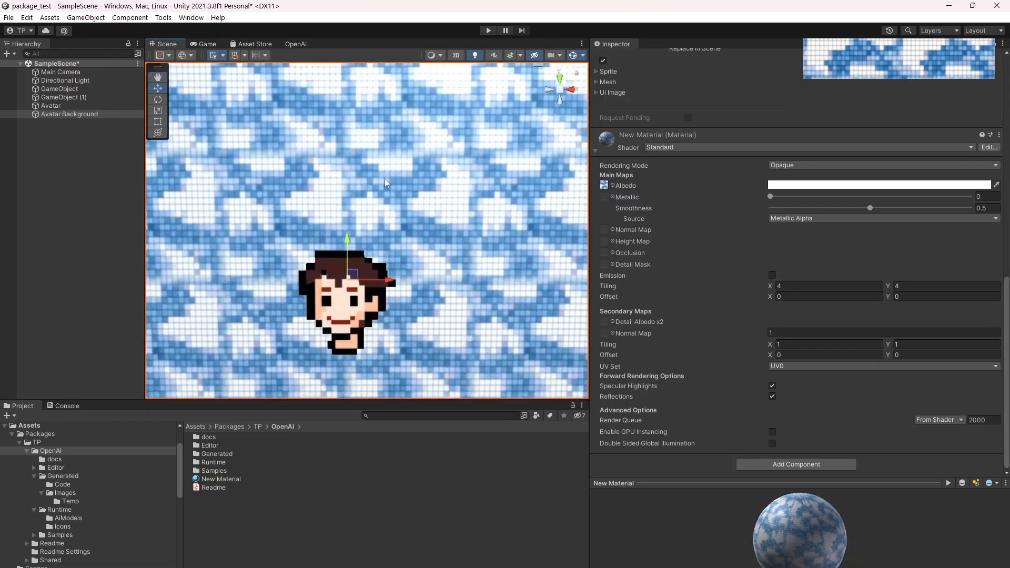
{"action": "scroll", "coordinate": [391, 232], "scroll_direction": "down", "scroll_amount": 2}
Try a Wrap Size of 36 for the sky texture, and raise it to 100
{"action": "scroll", "coordinate": [674, 189], "scroll_direction": "up", "scroll_amount": 8}
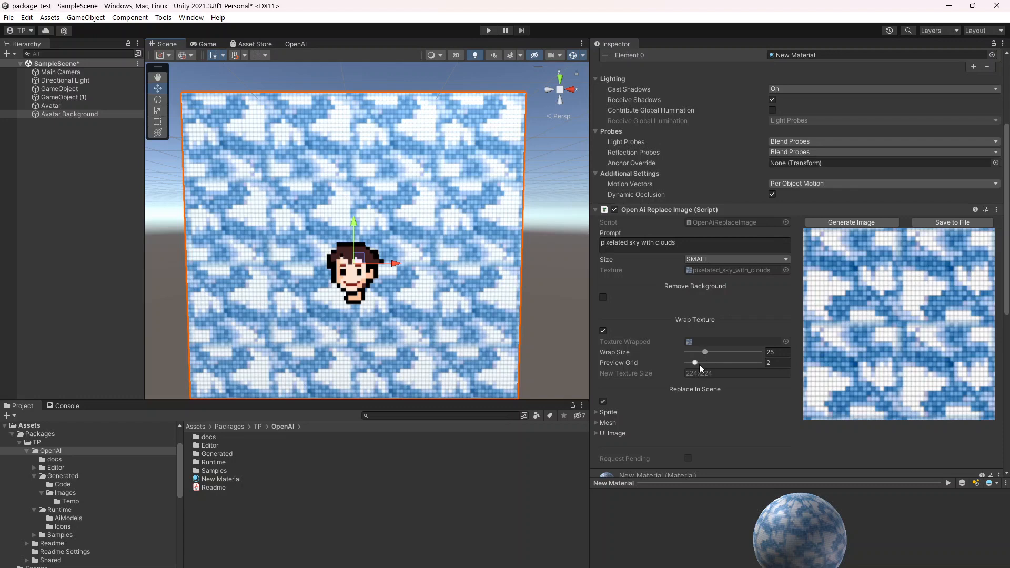
{"action": "left_click_drag", "start_coordinate": [696, 363], "coordinate": [714, 353]}
{"action": "left_click", "coordinate": [695, 363]}
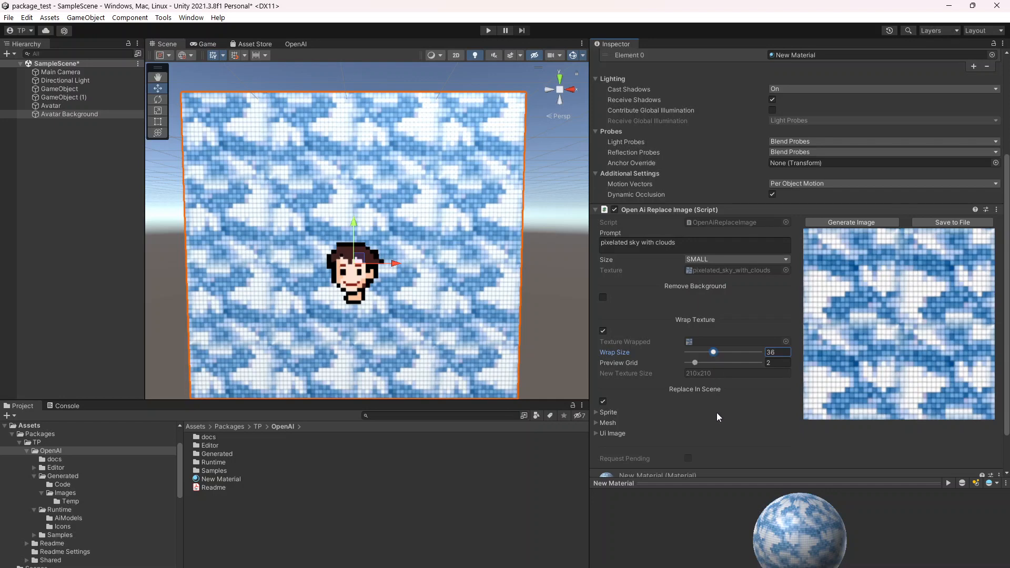
{"action": "left_click_drag", "start_coordinate": [715, 354], "coordinate": [787, 353]}
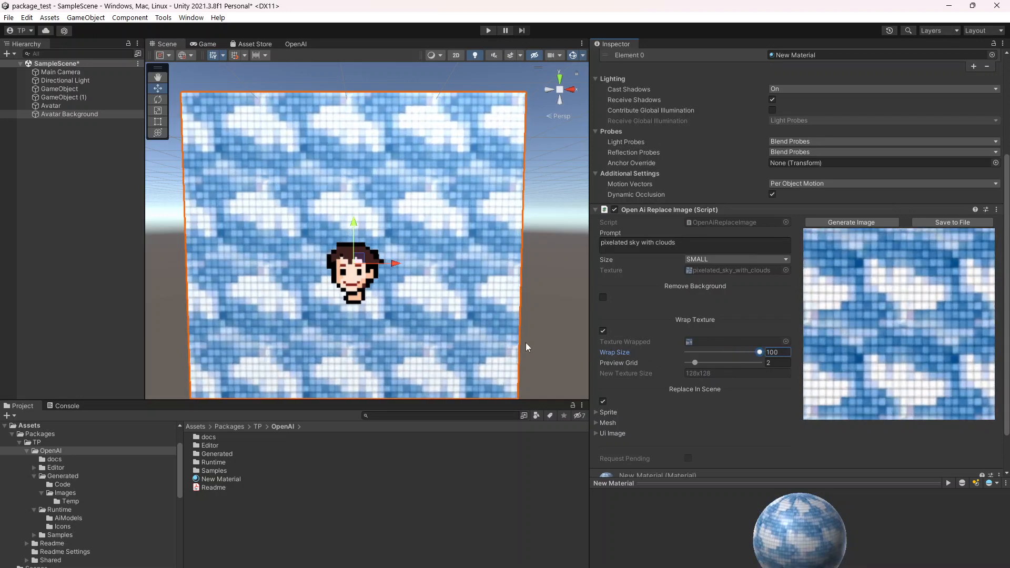
Deselect the background plane and examine how the re-wrapped sky tiles across it in the scene
{"action": "scroll", "coordinate": [466, 295], "scroll_direction": "down", "scroll_amount": 4}
{"action": "right_click_drag", "start_coordinate": [497, 302], "coordinate": [475, 302]}
{"action": "middle_click_drag", "start_coordinate": [476, 302], "coordinate": [460, 300]}
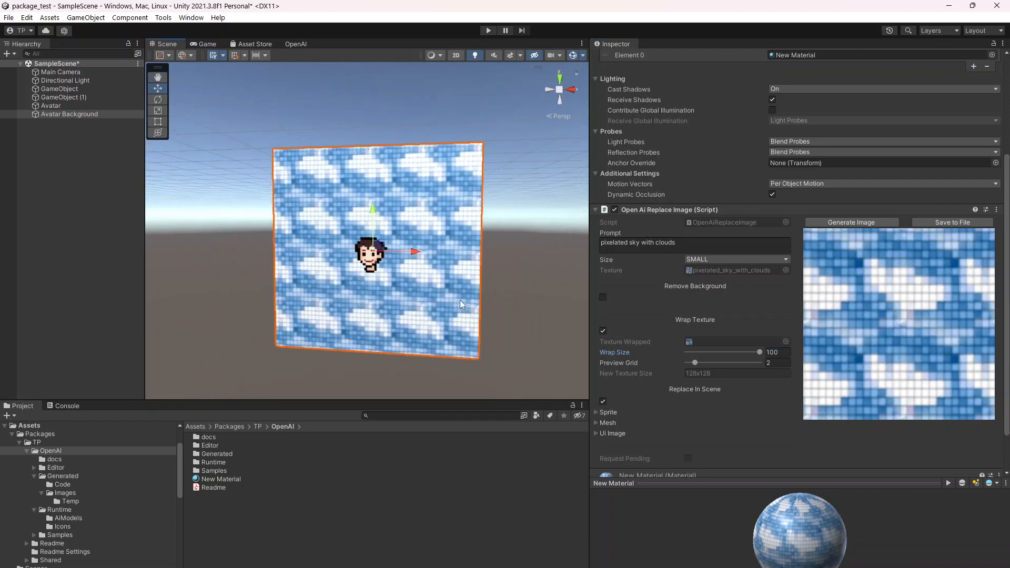
{"action": "scroll", "coordinate": [460, 300], "scroll_direction": "up", "scroll_amount": 5}
{"action": "left_click", "coordinate": [573, 216]}
{"action": "middle_click_drag", "start_coordinate": [552, 279], "coordinate": [514, 262]}
{"action": "scroll", "coordinate": [514, 262], "scroll_direction": "down", "scroll_amount": 2}
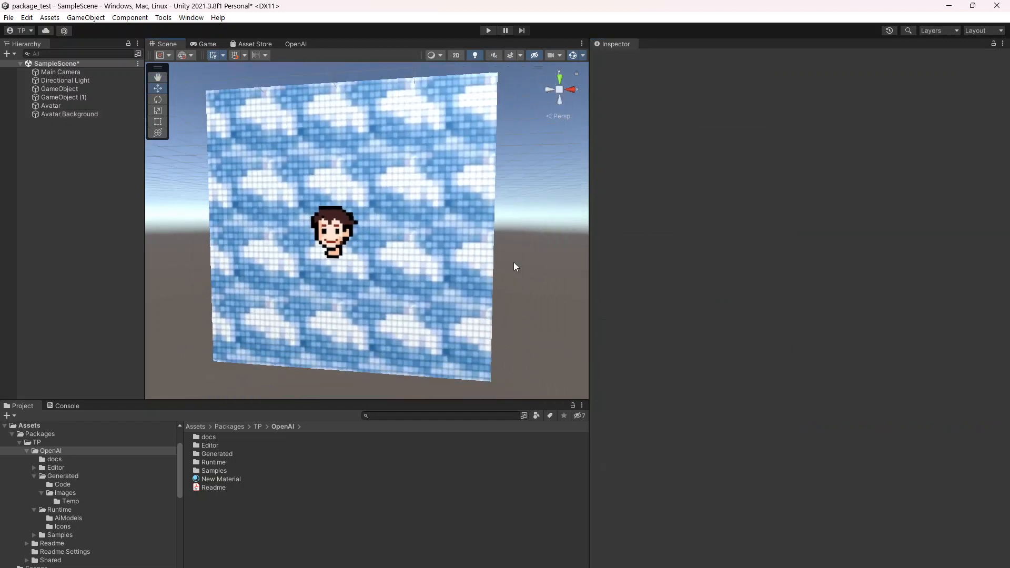
Widen the scene view and generate a new "pixelated sky with clouds" image for Avatar Background
{"action": "left_click", "coordinate": [90, 116]}
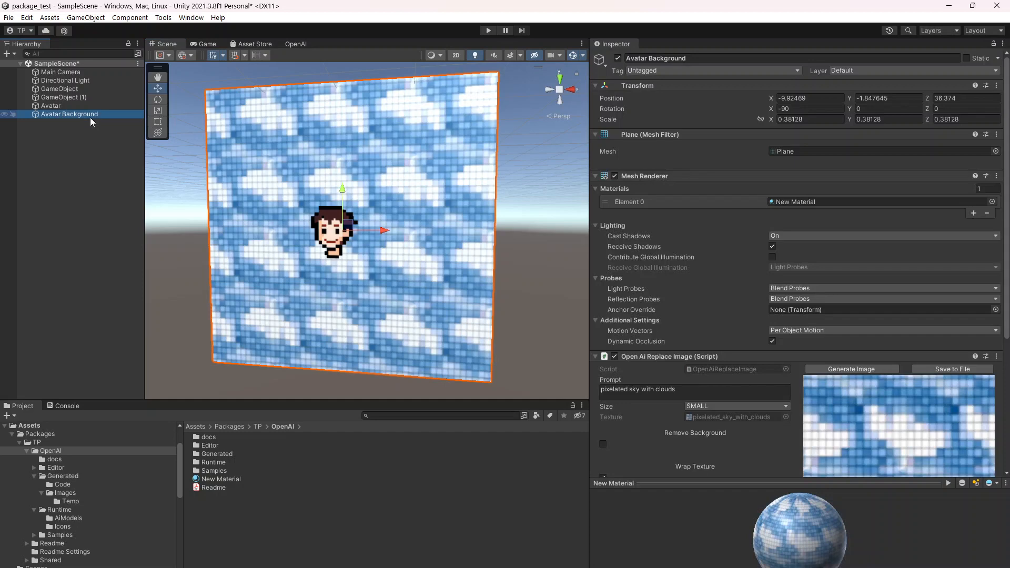
{"action": "scroll", "coordinate": [737, 363], "scroll_direction": "down", "scroll_amount": 4}
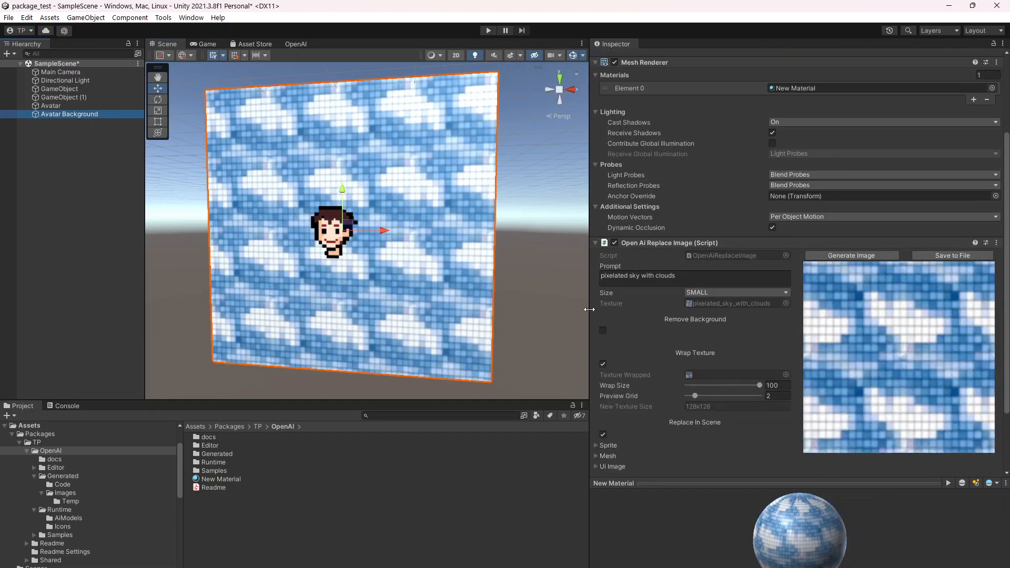
{"action": "left_click_drag", "start_coordinate": [590, 313], "coordinate": [627, 314]}
{"action": "scroll", "coordinate": [753, 327], "scroll_direction": "down", "scroll_amount": 3}
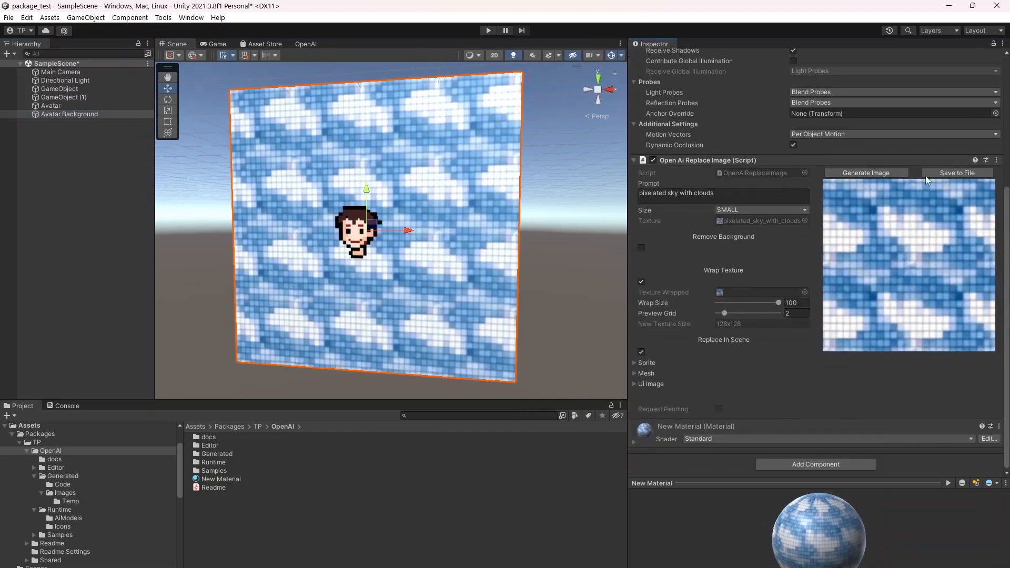
{"action": "left_click", "coordinate": [888, 173]}
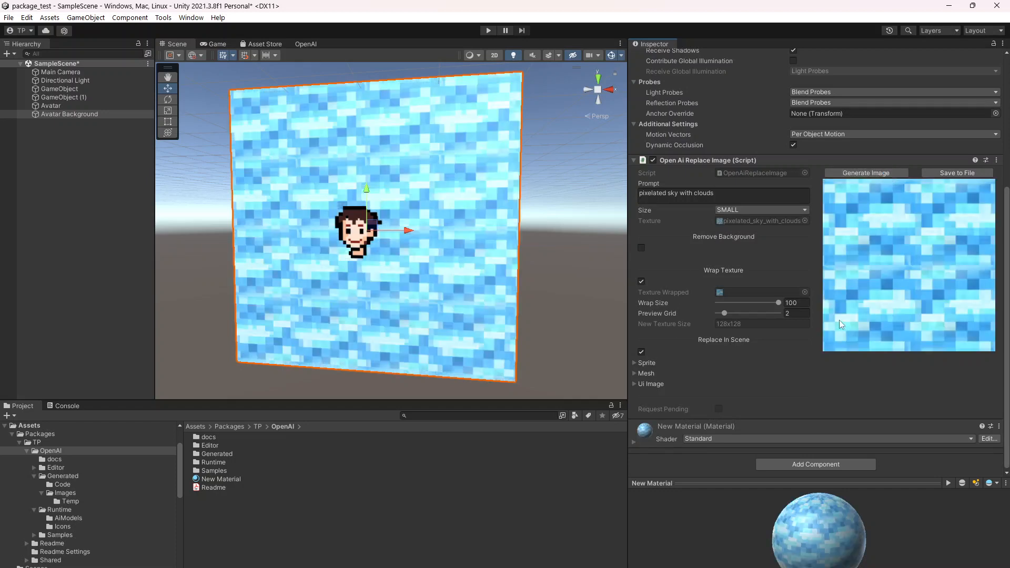
Generate another sky image with Replace In Scene off, and apply it to the plane with Wrap Size 48 by re-enabling the option
{"action": "left_click", "coordinate": [641, 351]}
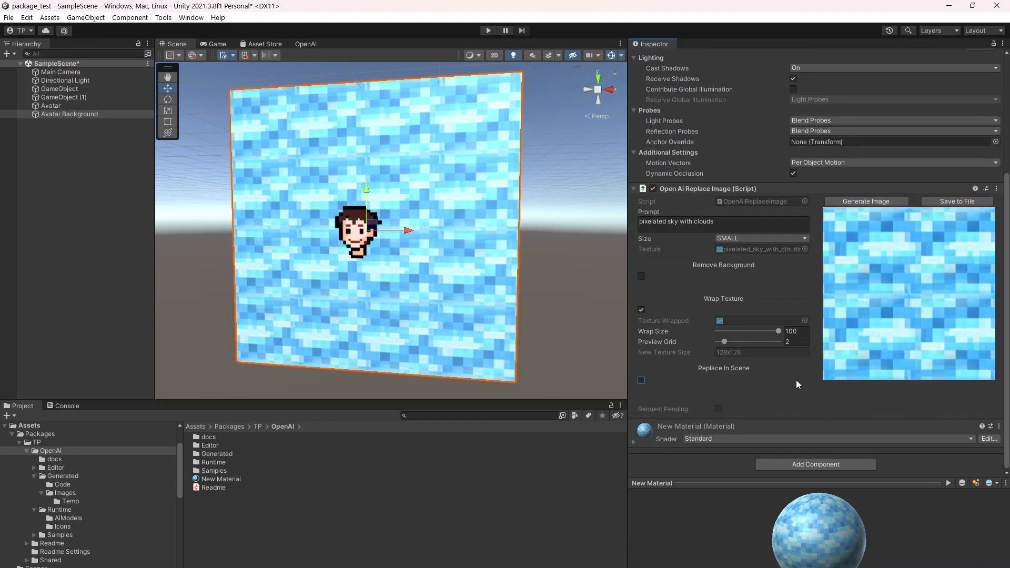
{"action": "left_click", "coordinate": [860, 200]}
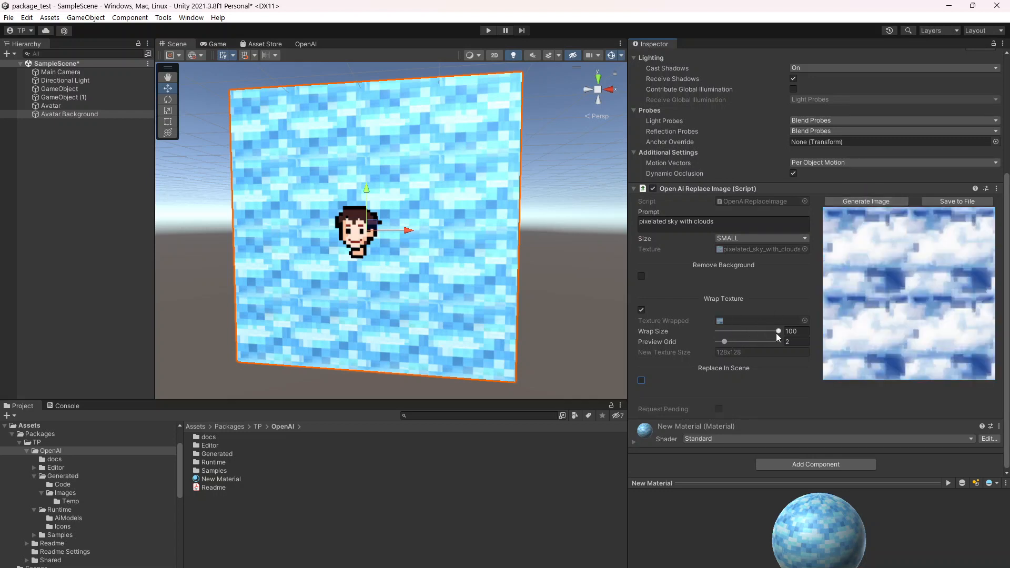
{"action": "left_click_drag", "start_coordinate": [777, 333], "coordinate": [748, 333]}
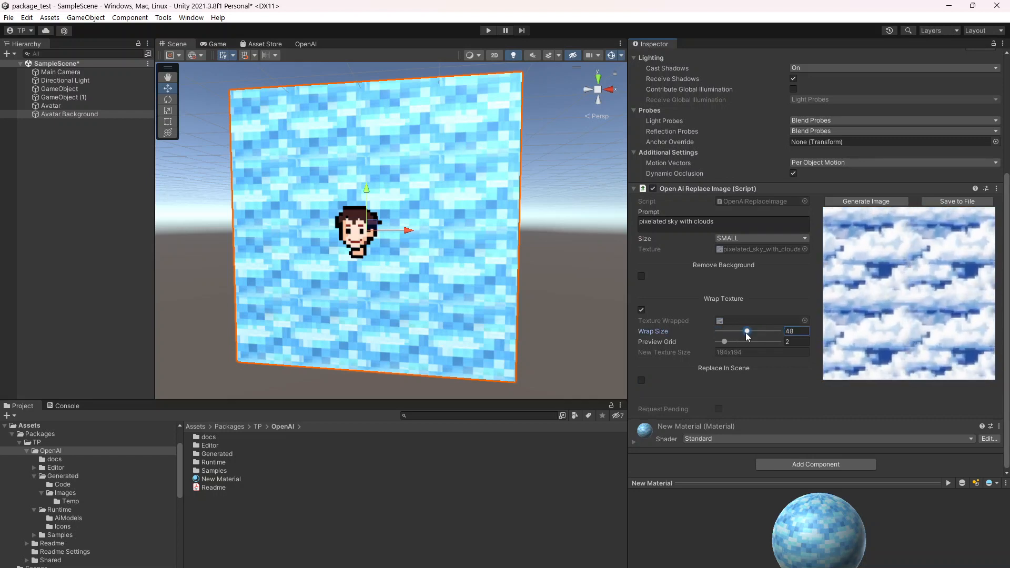
{"action": "left_click", "coordinate": [642, 381]}
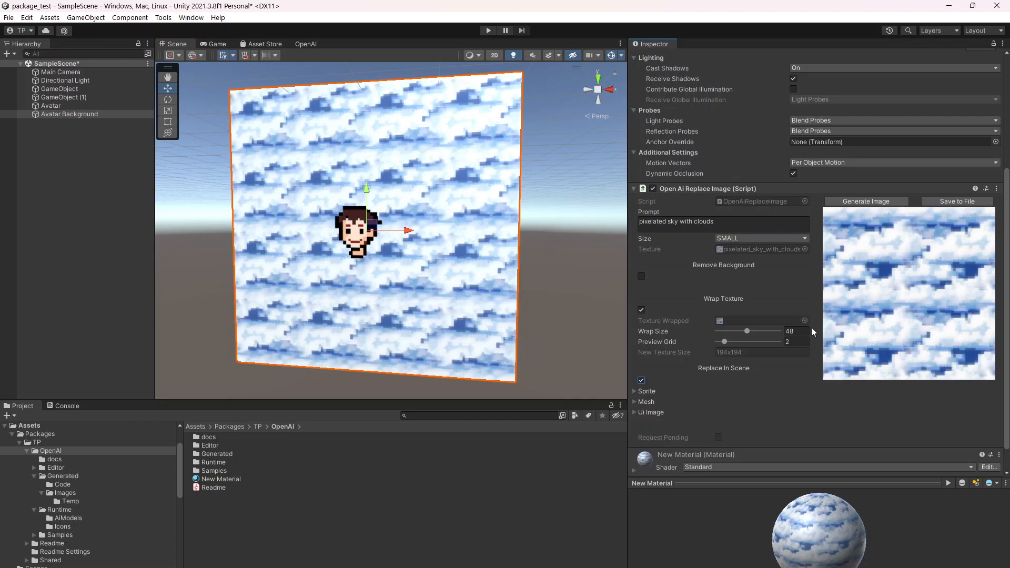
Set the Preview Grid to 3 and check the new cloud texture on the deselected plane
{"action": "mouse_move", "coordinate": [725, 341]}
{"action": "left_mouse_down"}
{"action": "mouse_move", "coordinate": [717, 342]}
{"action": "mouse_move", "coordinate": [747, 342]}
{"action": "mouse_move", "coordinate": [730, 343]}
{"action": "left_mouse_up"}
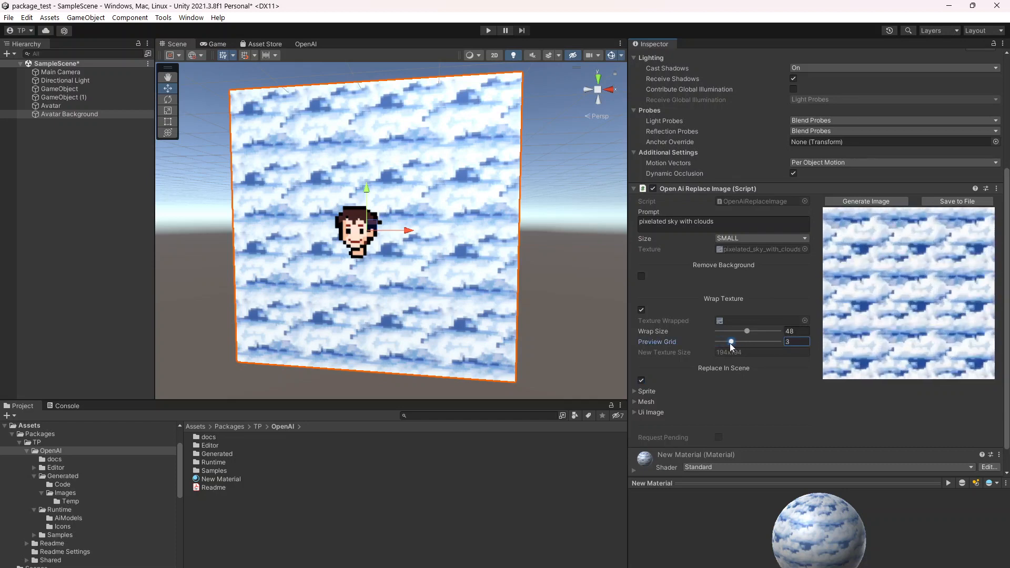
{"action": "scroll", "coordinate": [367, 210], "scroll_direction": "up", "scroll_amount": 5}
{"action": "scroll", "coordinate": [367, 210], "scroll_direction": "down", "scroll_amount": 8}
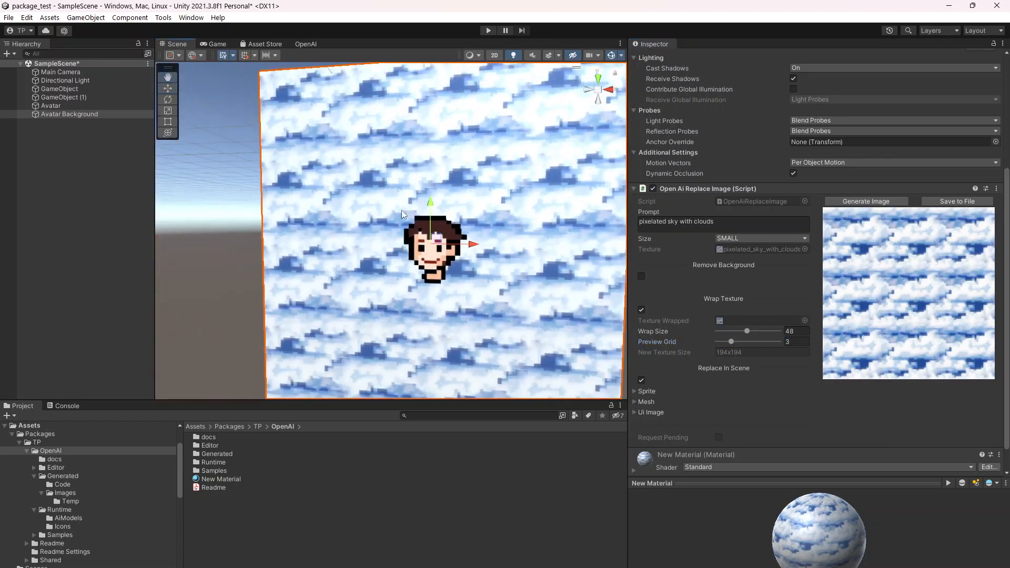
{"action": "left_click", "coordinate": [588, 227]}
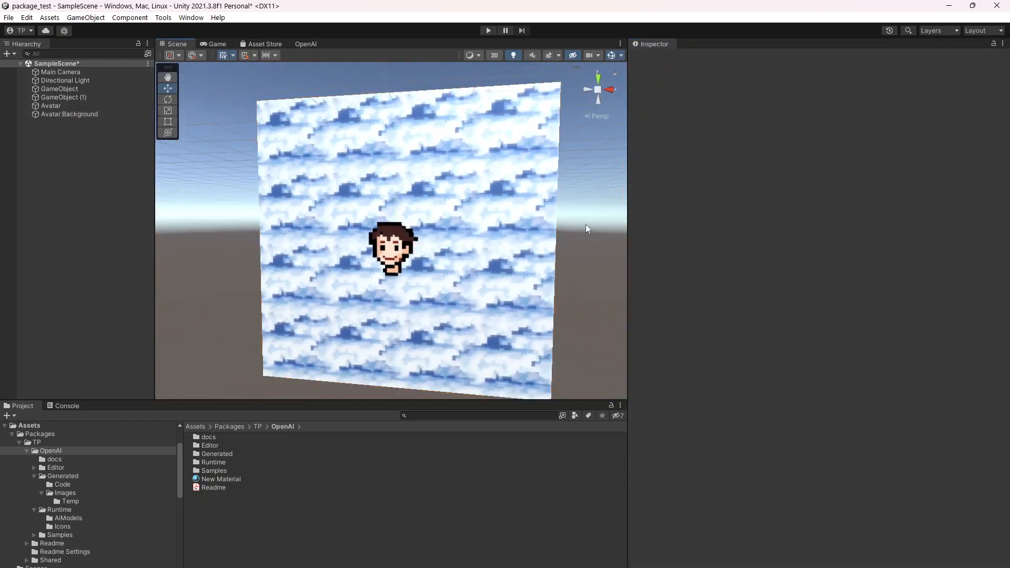
Review the OpenAI window's Image Generation page and its Script (Beta) page
{"action": "left_click", "coordinate": [70, 117]}
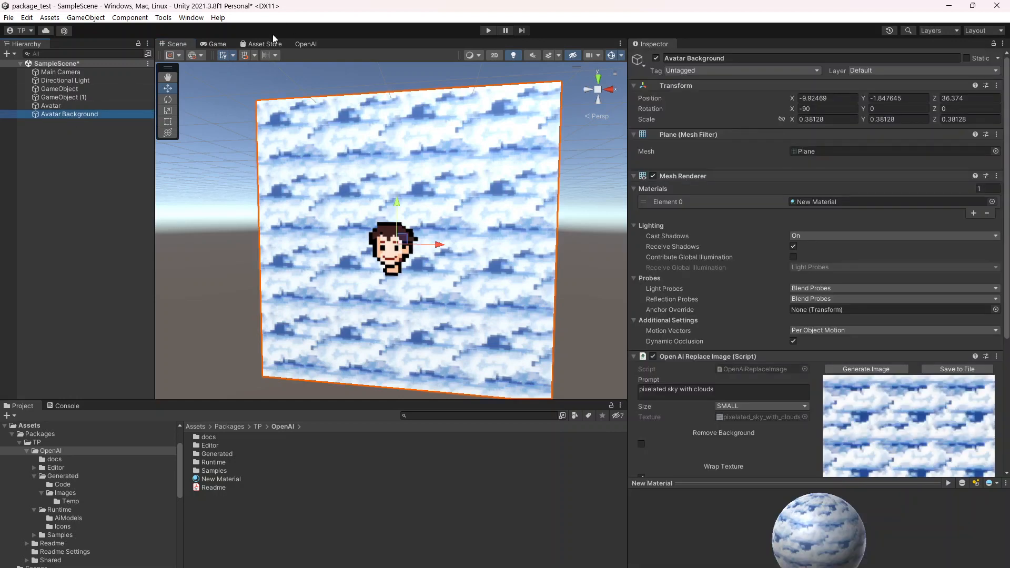
{"action": "left_click", "coordinate": [308, 44]}
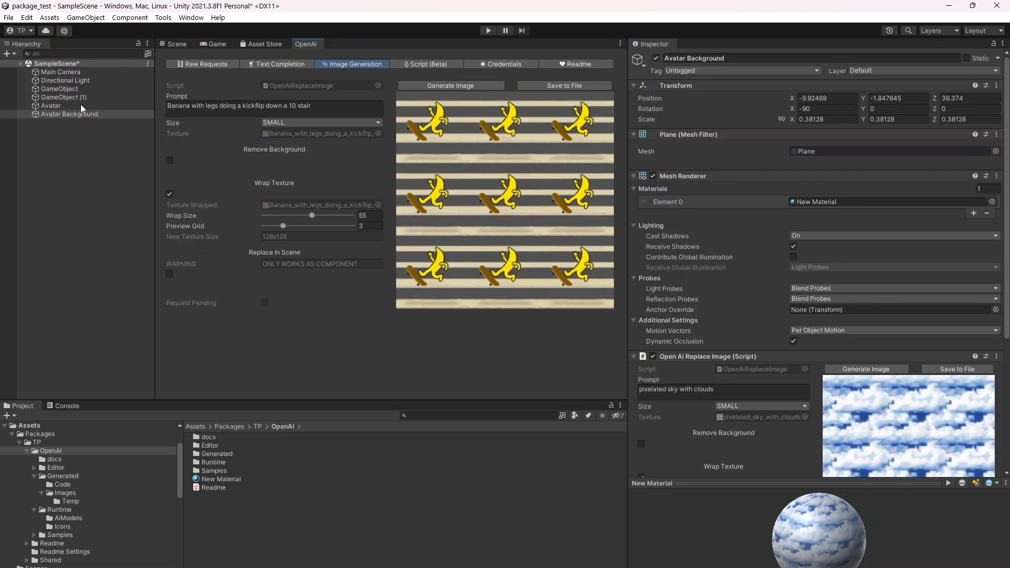
{"action": "left_click", "coordinate": [111, 141]}
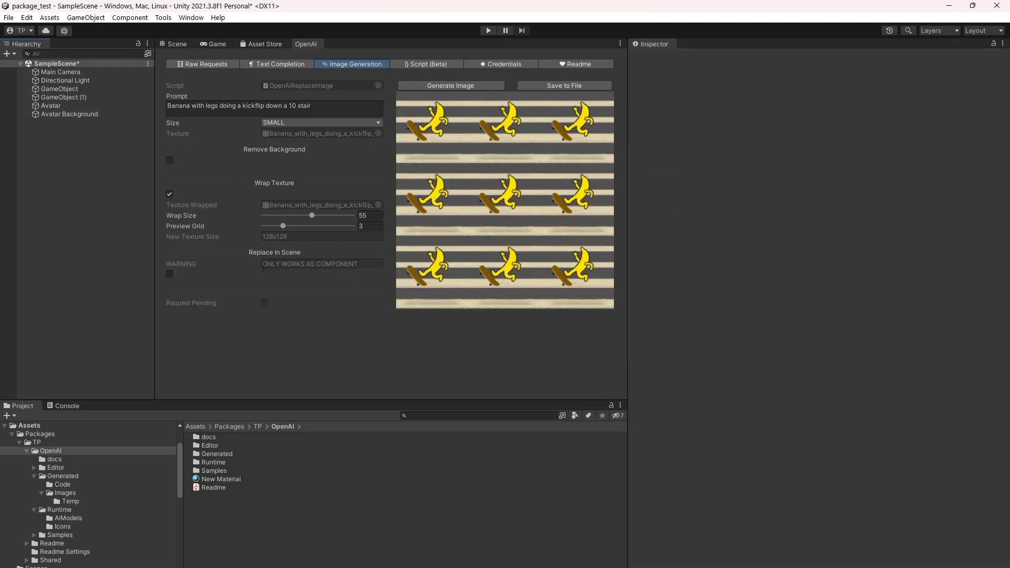
{"action": "left_click", "coordinate": [430, 65]}
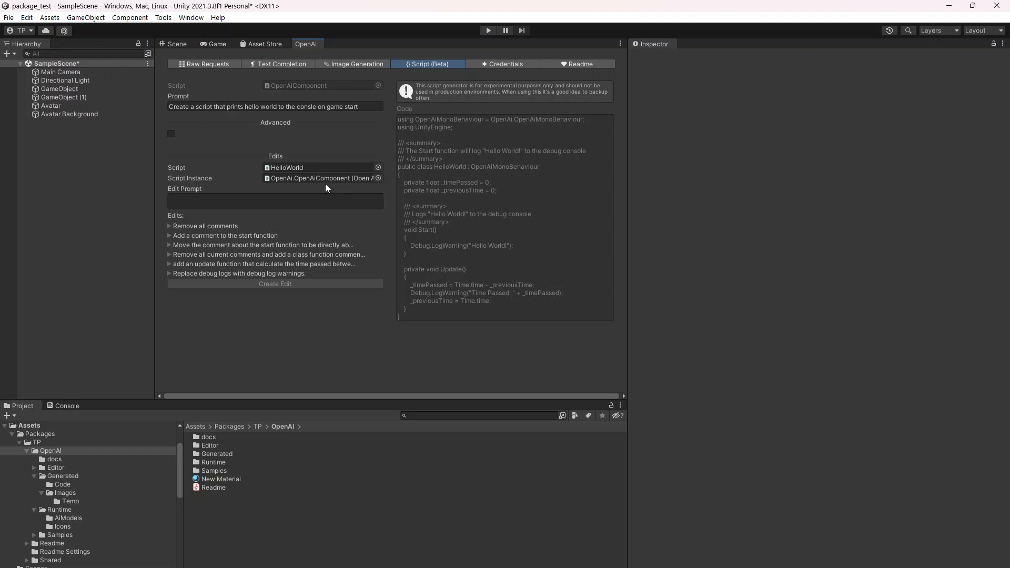
Review the Avatar and Avatar Background settings, and compare how the avatar appears in the Game and Scene views
{"action": "left_click", "coordinate": [66, 106]}
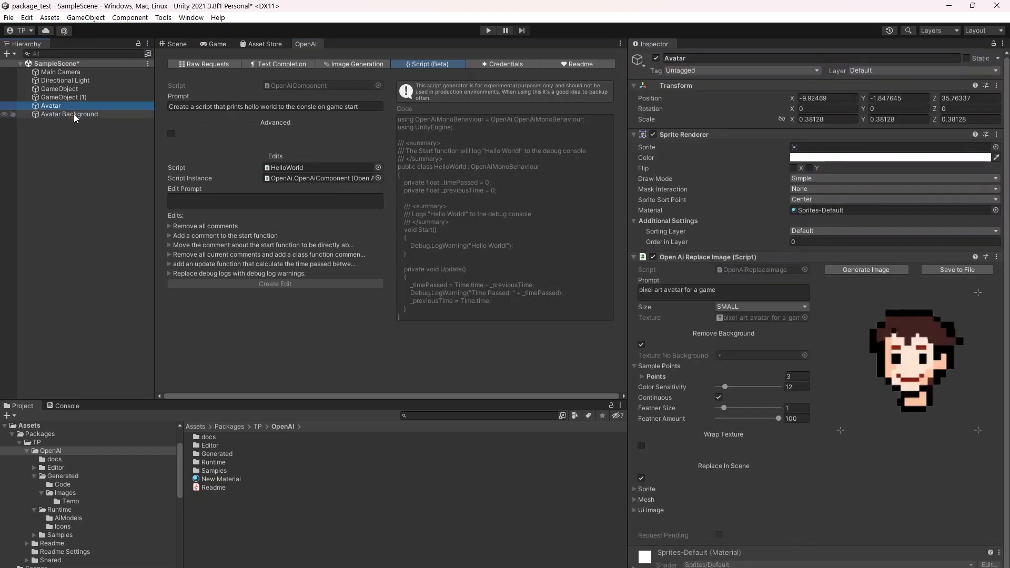
{"action": "left_click", "coordinate": [73, 113]}
{"action": "left_click", "coordinate": [65, 106]}
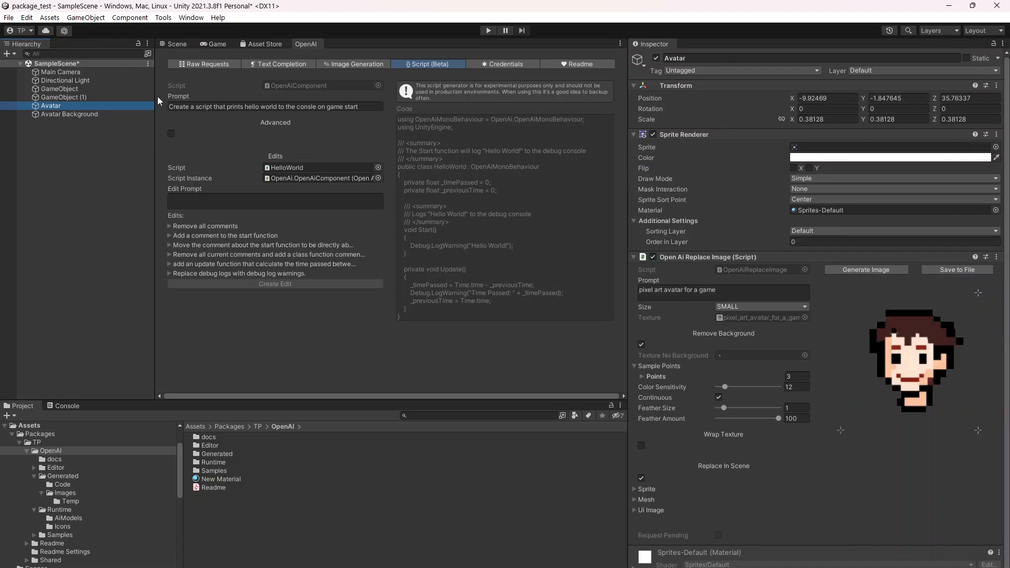
{"action": "left_click", "coordinate": [218, 45]}
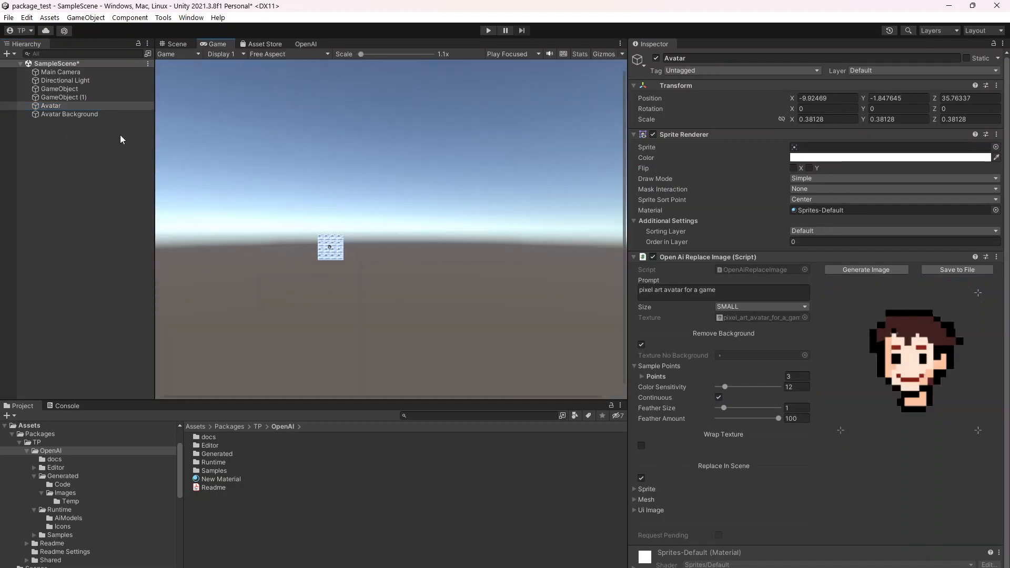
{"action": "left_click", "coordinate": [74, 107]}
{"action": "left_click", "coordinate": [79, 97]}
{"action": "left_click", "coordinate": [87, 107]}
{"action": "left_click", "coordinate": [178, 44]}
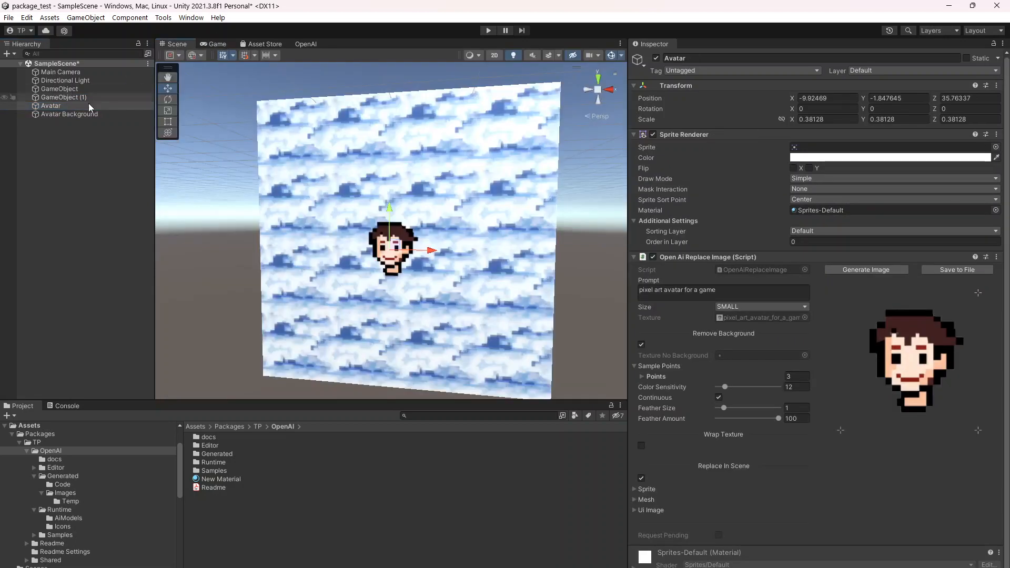
{"action": "double_click", "coordinate": [55, 107]}
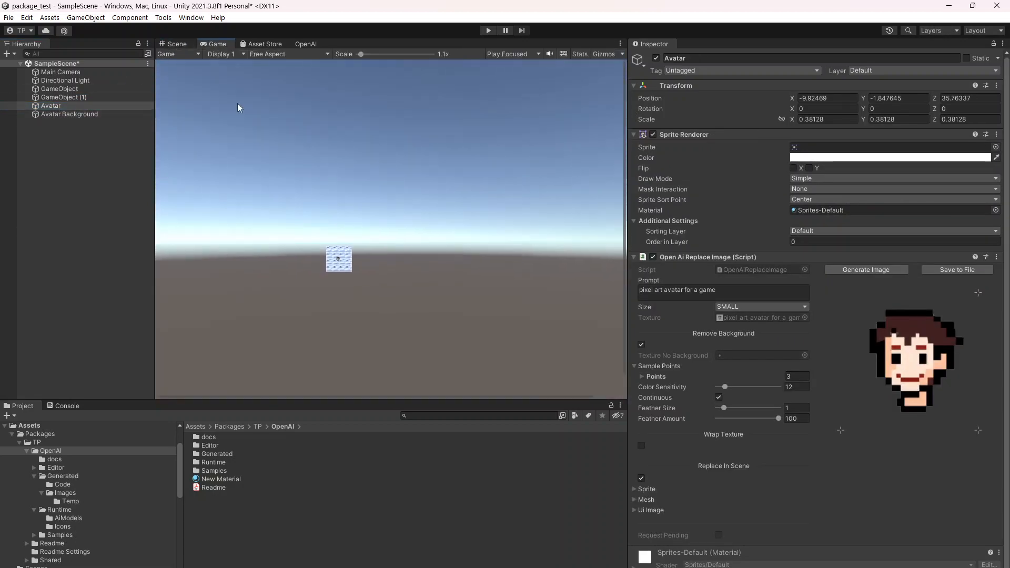
Zoom out in the Scene view and dock it beside the Game view so that both are shown together
{"action": "left_click", "coordinate": [174, 44]}
{"action": "scroll", "coordinate": [365, 278], "scroll_direction": "down", "scroll_amount": 10}
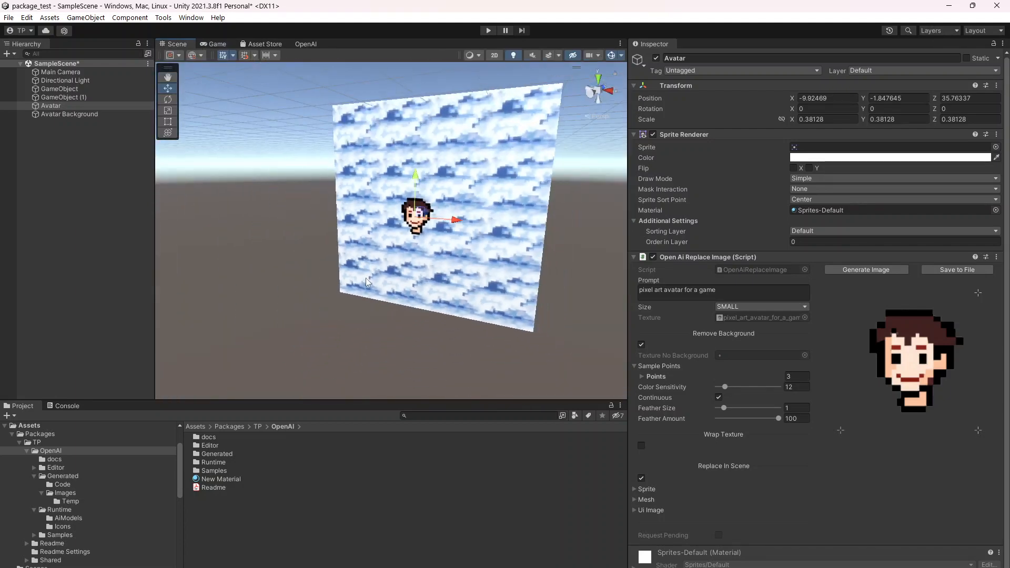
{"action": "right_click_drag", "start_coordinate": [367, 279], "coordinate": [363, 301]}
{"action": "scroll", "coordinate": [403, 275], "scroll_direction": "down", "scroll_amount": 6}
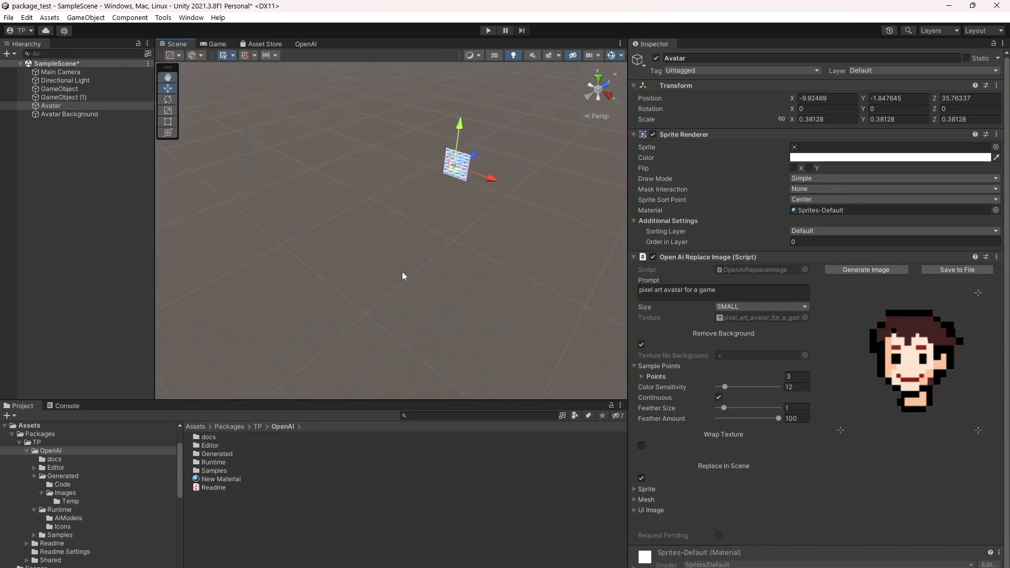
{"action": "right_click_drag", "start_coordinate": [403, 275], "coordinate": [329, 314]}
{"action": "scroll", "coordinate": [323, 247], "scroll_direction": "down", "scroll_amount": 3}
{"action": "left_click_drag", "start_coordinate": [183, 44], "coordinate": [545, 184]}
{"action": "left_click_drag", "start_coordinate": [468, 223], "coordinate": [363, 224]}
Move the Avatar and Avatar Background together in front of the camera, to about X 0.6 and Y 0.9
{"action": "left_click_drag", "start_coordinate": [537, 206], "coordinate": [453, 270]}
{"action": "key", "text": "ctrl+z"}
{"action": "left_click", "coordinate": [89, 115], "text": "ctrl"}
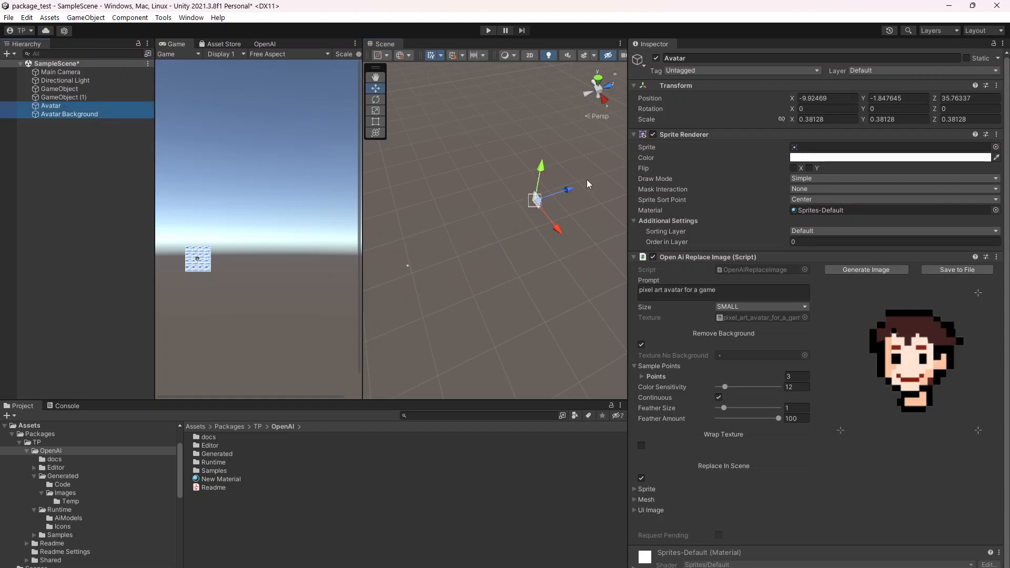
{"action": "left_click_drag", "start_coordinate": [532, 204], "coordinate": [437, 244]}
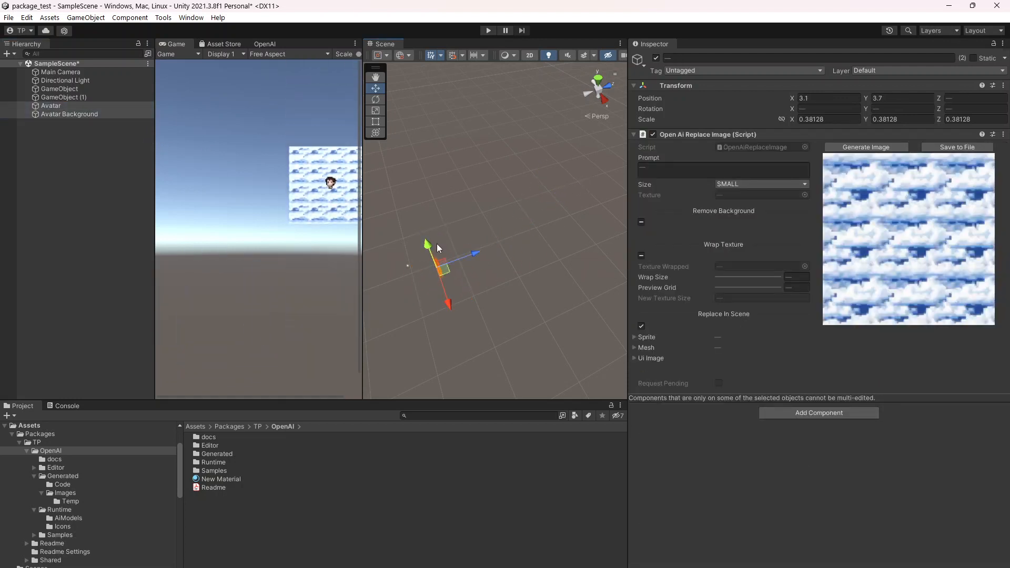
{"action": "middle_click_drag", "start_coordinate": [396, 304], "coordinate": [447, 268]}
{"action": "left_click_drag", "start_coordinate": [523, 220], "coordinate": [429, 227]}
Dock the Scene view back in the same group as the Game view, and show the Game view with nothing selected
{"action": "left_click_drag", "start_coordinate": [386, 45], "coordinate": [329, 46]}
{"action": "left_click", "coordinate": [177, 44]}
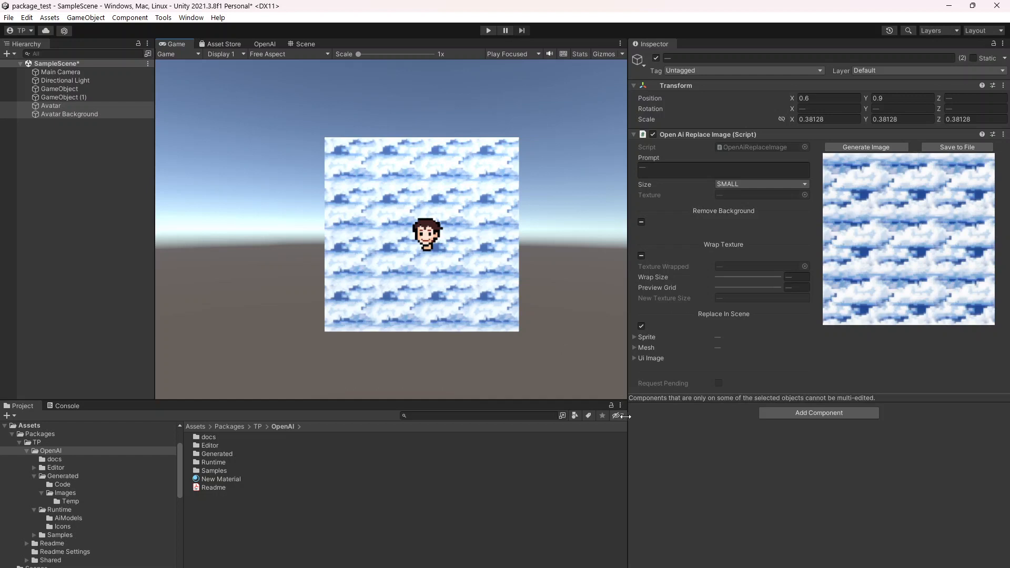
{"action": "left_click", "coordinate": [57, 153]}
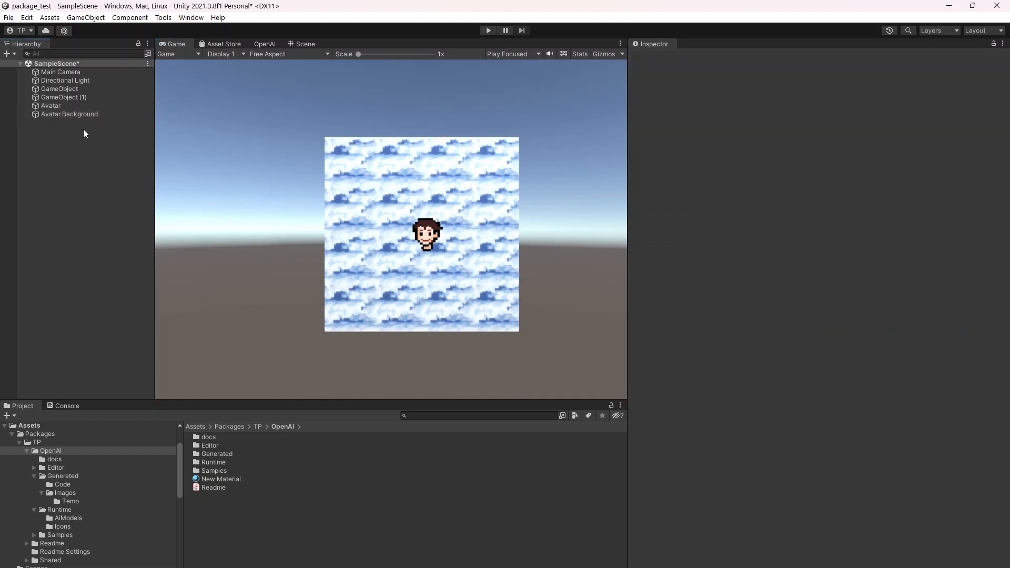
Widen the Inspector for the Avatar and collapse its Open Ai Replace Image and Sprite Renderer components
{"action": "left_click", "coordinate": [75, 109]}
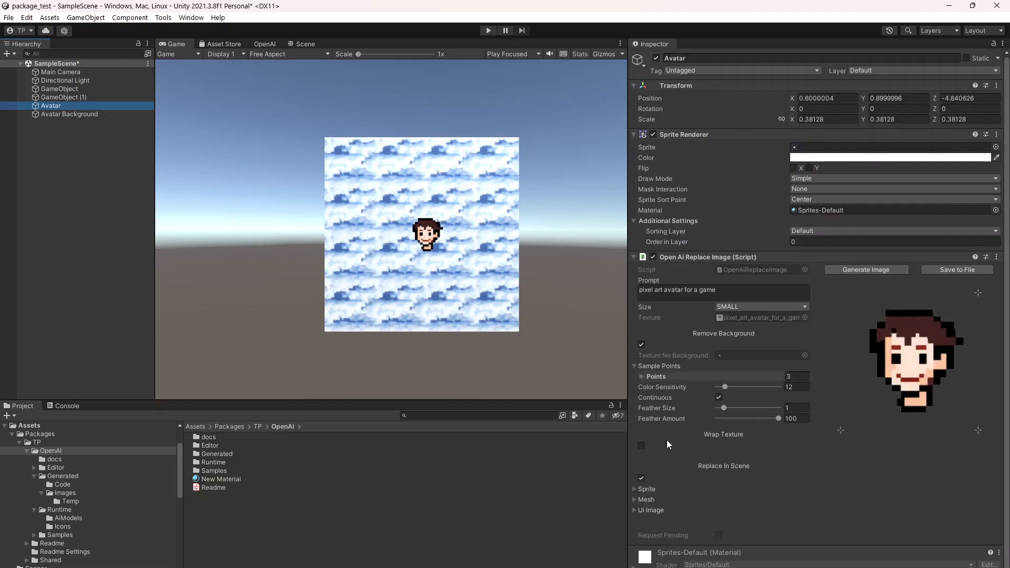
{"action": "scroll", "coordinate": [867, 495], "scroll_direction": "down", "scroll_amount": 2}
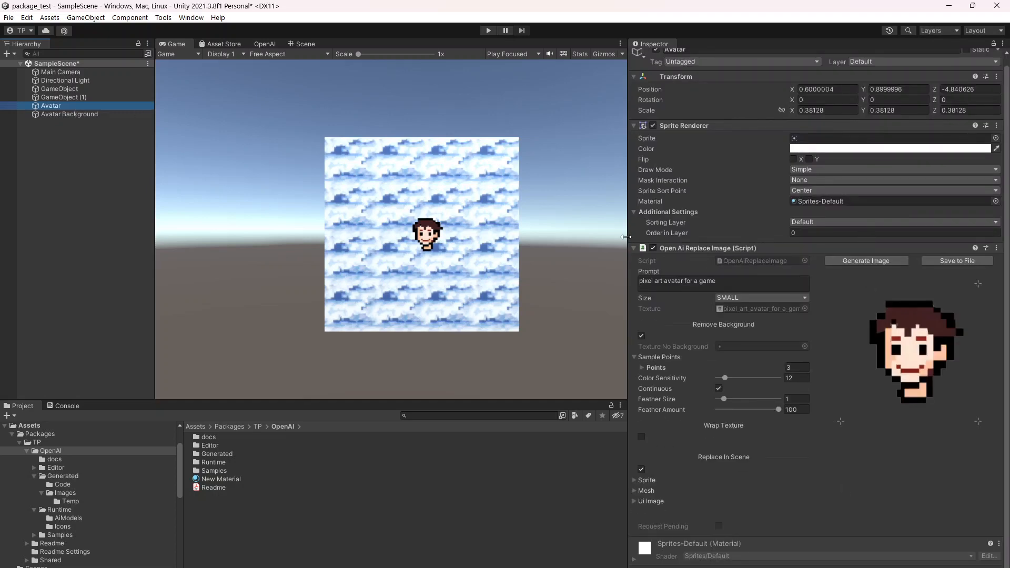
{"action": "left_click_drag", "start_coordinate": [627, 240], "coordinate": [709, 242]}
{"action": "left_click", "coordinate": [884, 248]}
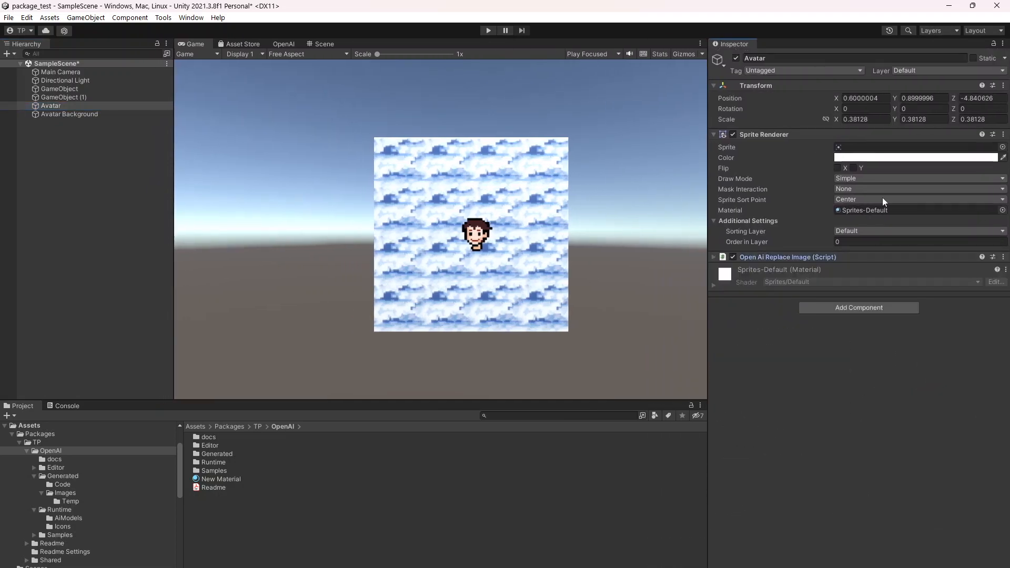
{"action": "left_click", "coordinate": [856, 134]}
Add an Open Ai Component script to the Avatar
{"action": "left_click", "coordinate": [875, 197]}
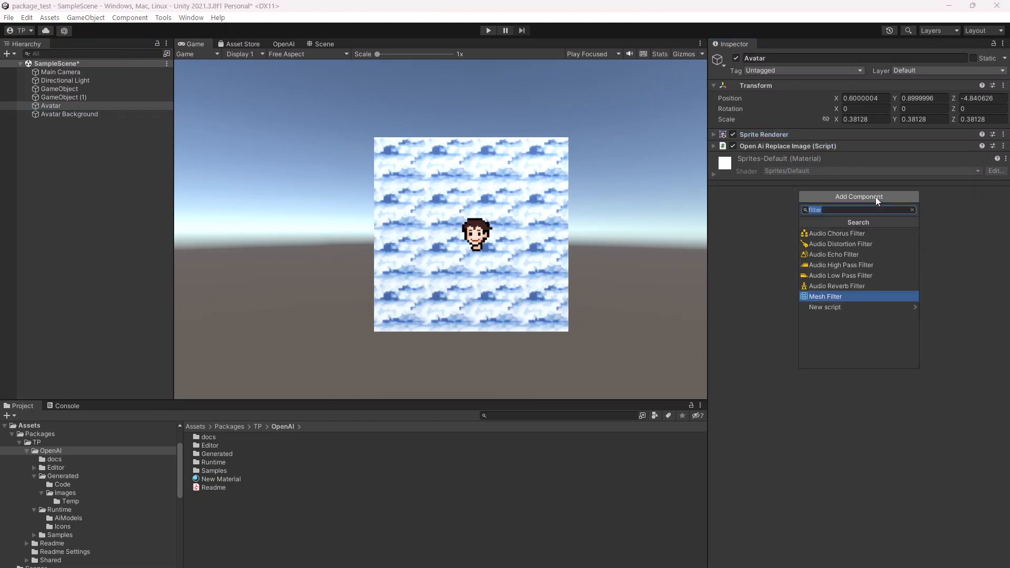
{"action": "type", "text": "open"}
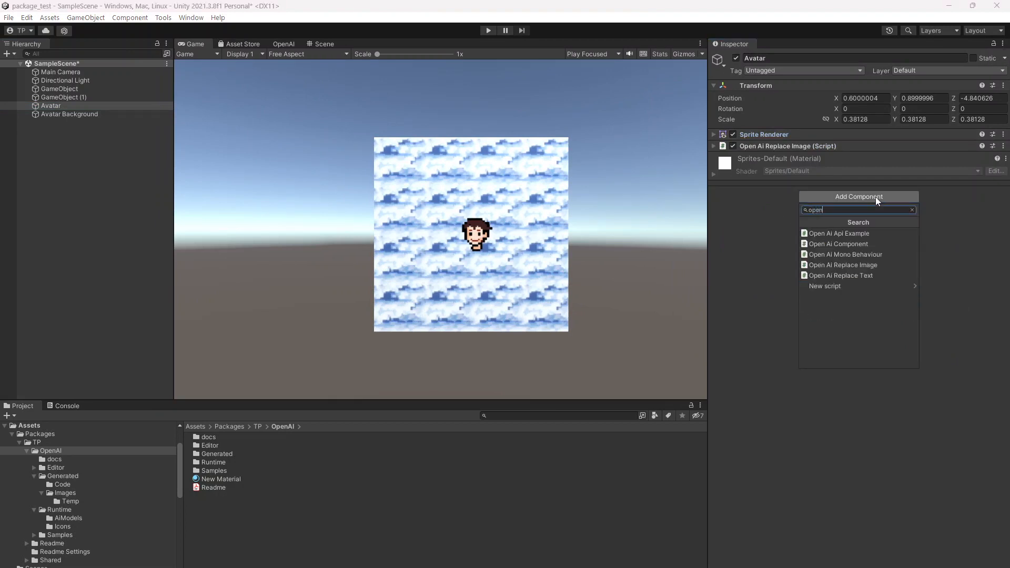
{"action": "left_click", "coordinate": [868, 245]}
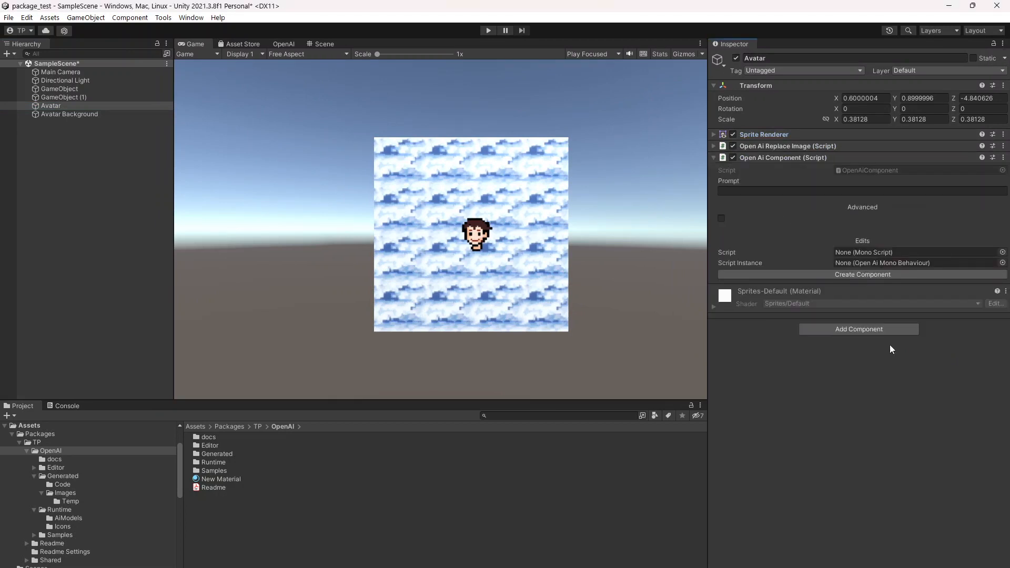
Begin the Open Ai Component's prompt with "Move the game object along"
{"action": "left_click", "coordinate": [825, 192]}
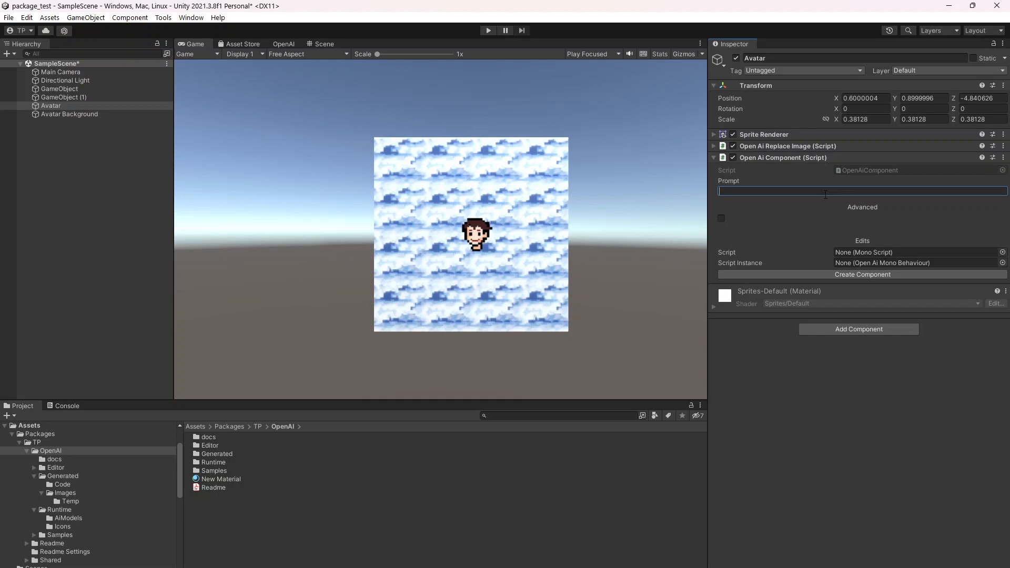
{"action": "type", "text": "Move the game object alonge"}
{"action": "key", "text": "BackSpace"}
{"action": "key", "text": "BackSpace"}
{"action": "type", "text": "ng"}
{"action": "key", "text": "BackSpace"}
{"action": "type", "text": "g"}
Check the avatar's axes in the Scene view and complete the prompt with "xy axis when pressing wasd"
{"action": "left_click", "coordinate": [325, 44]}
{"action": "middle_click_drag", "start_coordinate": [421, 271], "coordinate": [476, 229]}
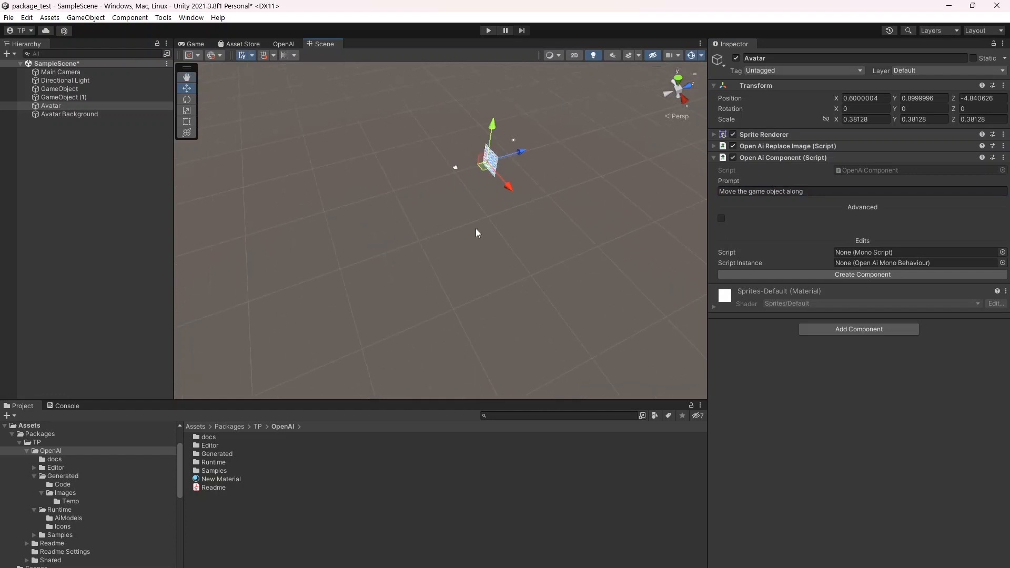
{"action": "right_click_drag", "start_coordinate": [448, 216], "coordinate": [496, 164]}
{"action": "scroll", "coordinate": [433, 197], "scroll_direction": "up", "scroll_amount": 6}
{"action": "middle_click_drag", "start_coordinate": [400, 216], "coordinate": [528, 202]}
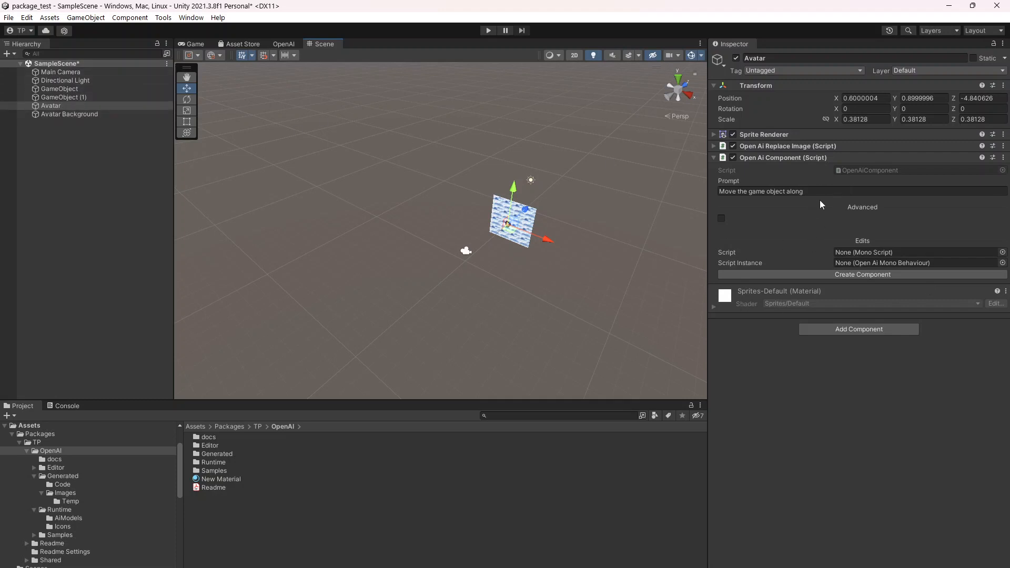
{"action": "left_click", "coordinate": [851, 190]}
{"action": "key", "text": "End"}
{"action": "type", "text": "xy a"}
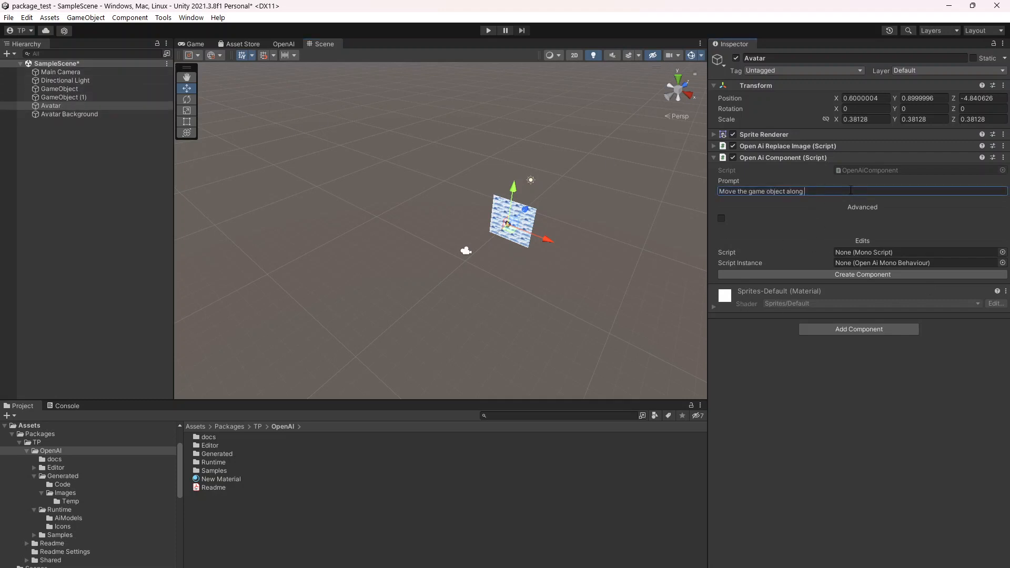
{"action": "type", "text": "xis when pressing wasd"}
Create the component from the prompt and save its script as XYAxisMovementController.cs in the Generated/Code folder
{"action": "left_click", "coordinate": [843, 277]}
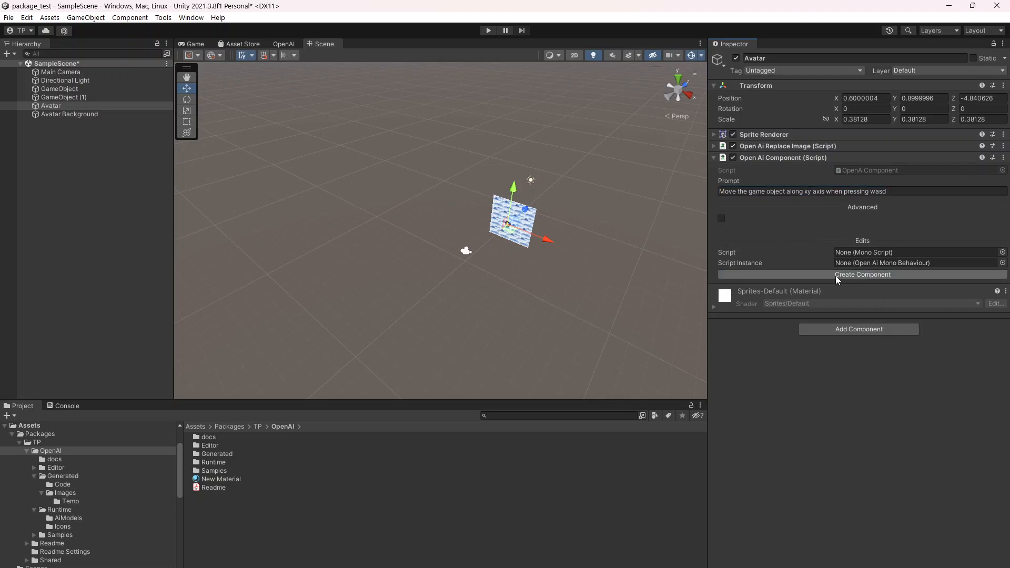
{"action": "left_click", "coordinate": [68, 406]}
{"action": "left_click_drag", "start_coordinate": [704, 467], "coordinate": [703, 488]}
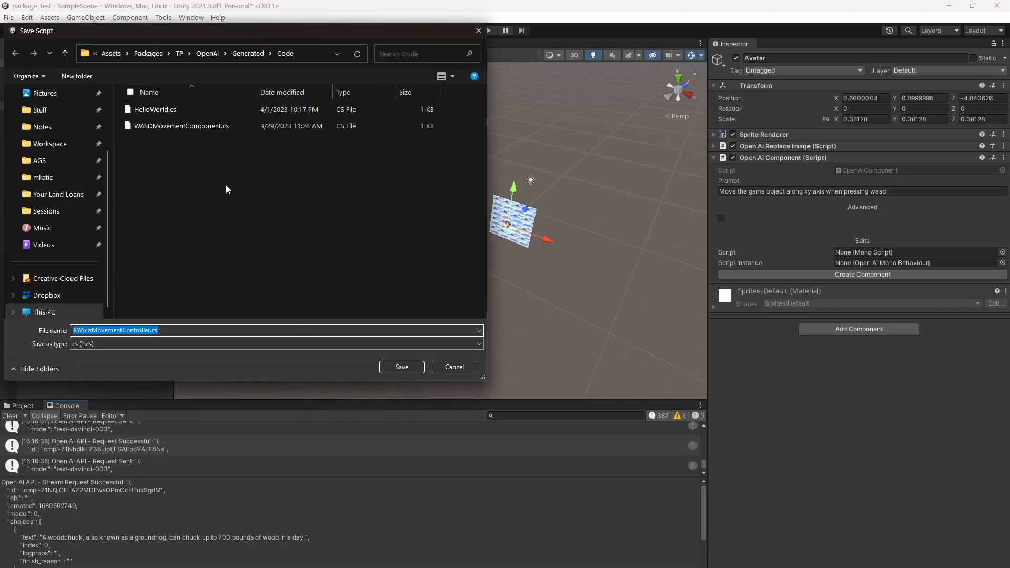
{"action": "left_click_drag", "start_coordinate": [257, 25], "coordinate": [507, 150]}
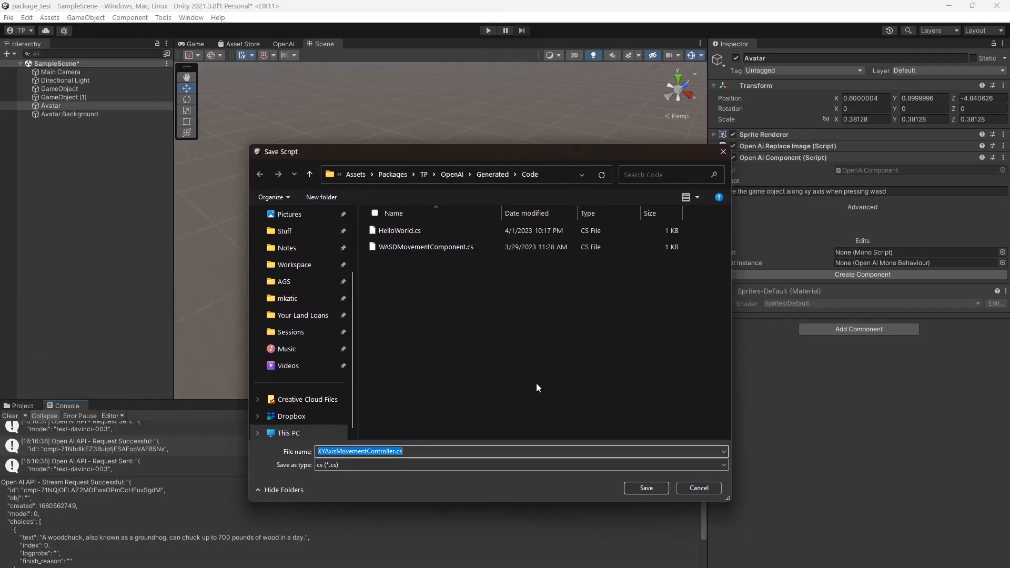
{"action": "left_click", "coordinate": [387, 452]}
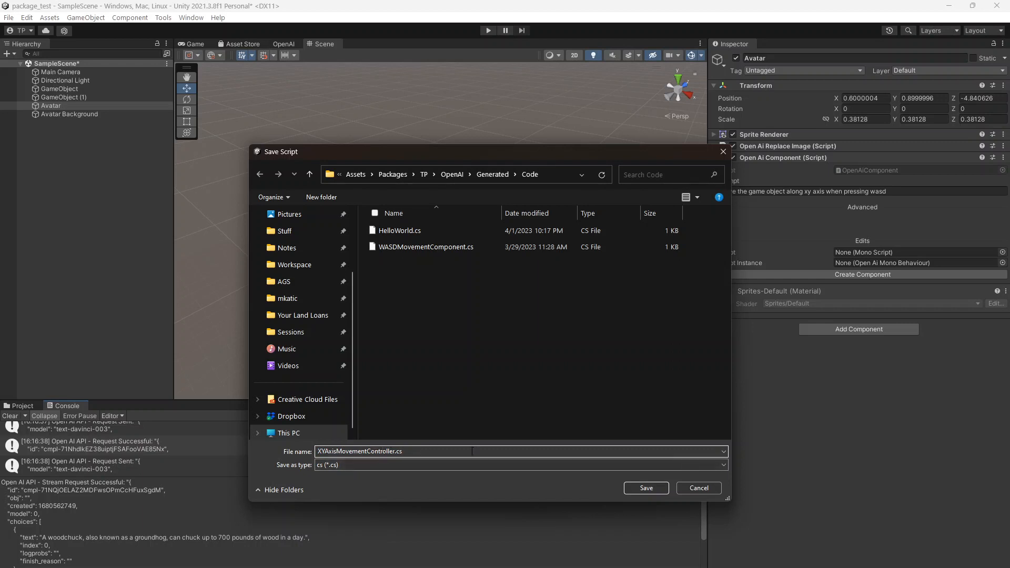
{"action": "left_click", "coordinate": [646, 488]}
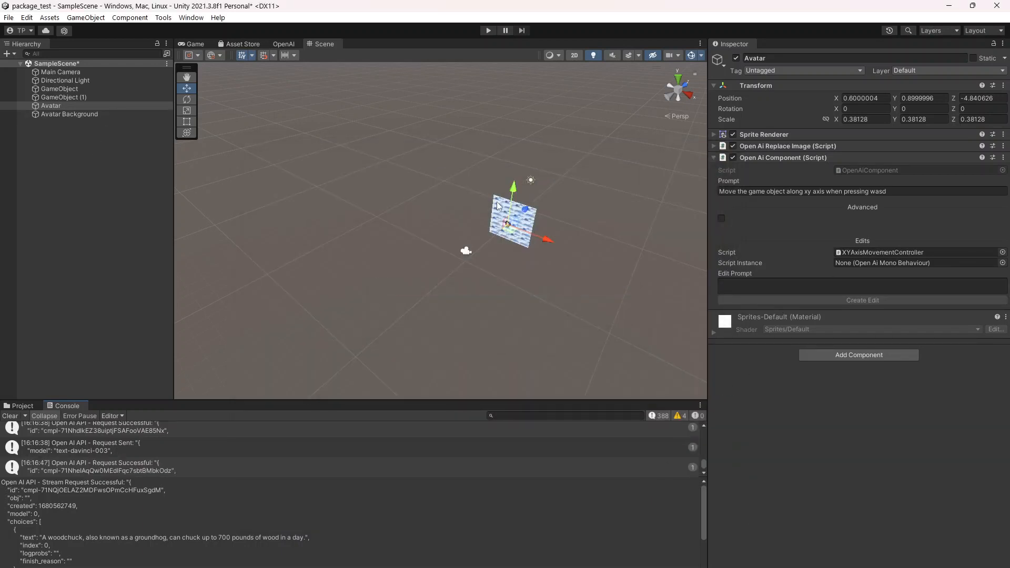
Open the Generated/Code folder in the project and examine the code of the XYAxisMovementController script
{"action": "left_click", "coordinate": [12, 407]}
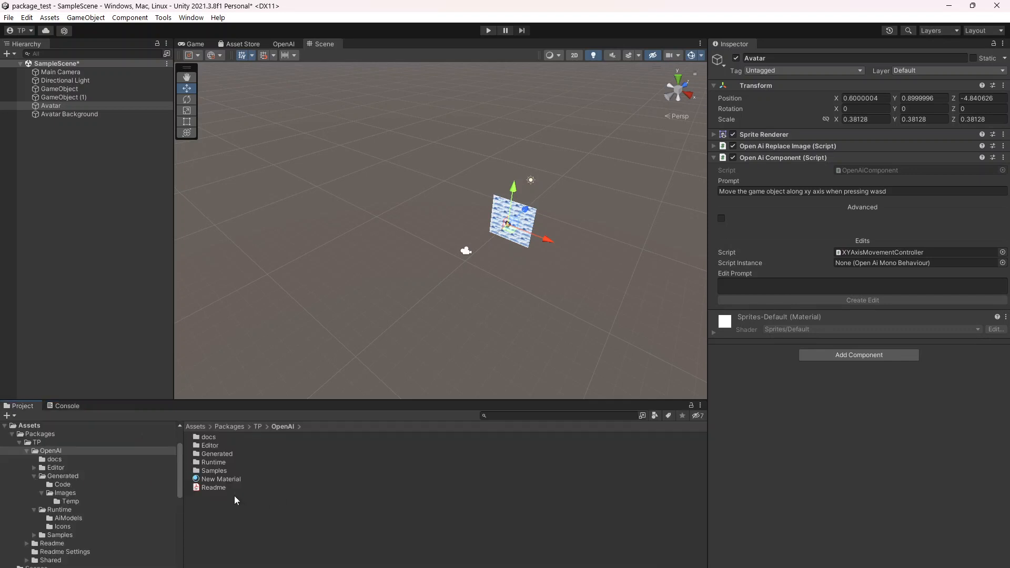
{"action": "left_click", "coordinate": [62, 484]}
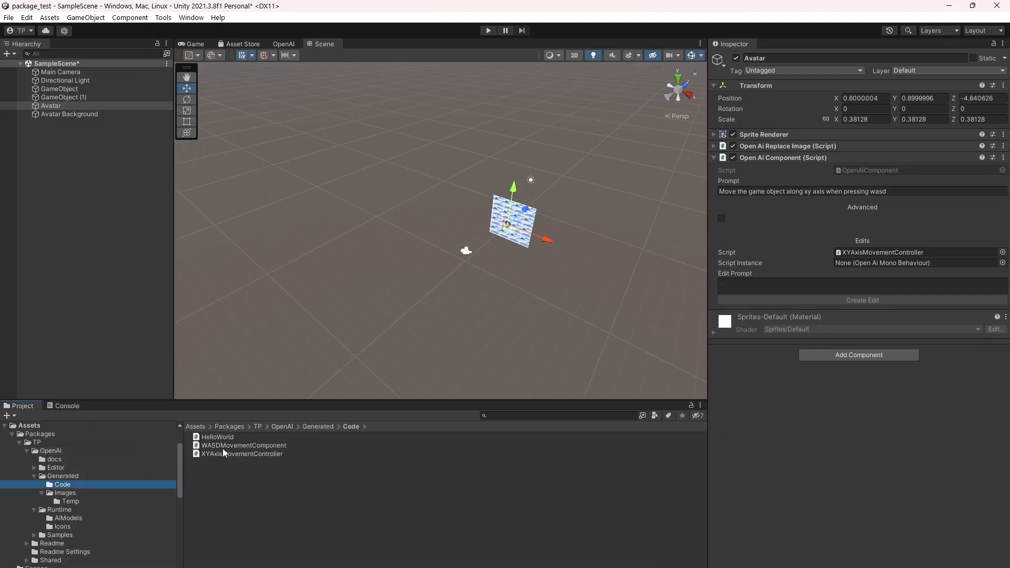
{"action": "left_click", "coordinate": [235, 455]}
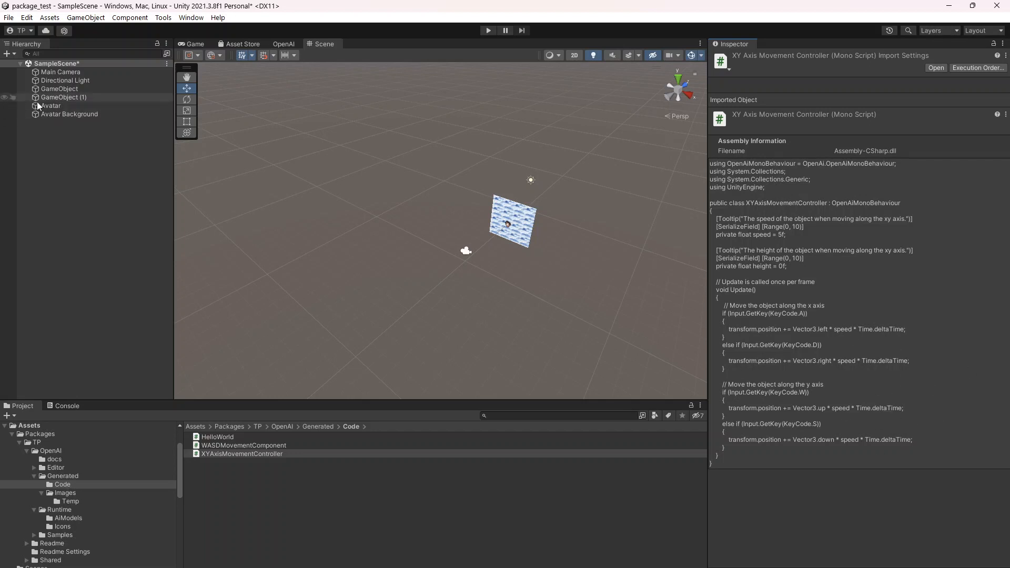
Review the Avatar's XY Axis Movement Controller settings, its script code and the Avatar Background's components
{"action": "left_click", "coordinate": [51, 107]}
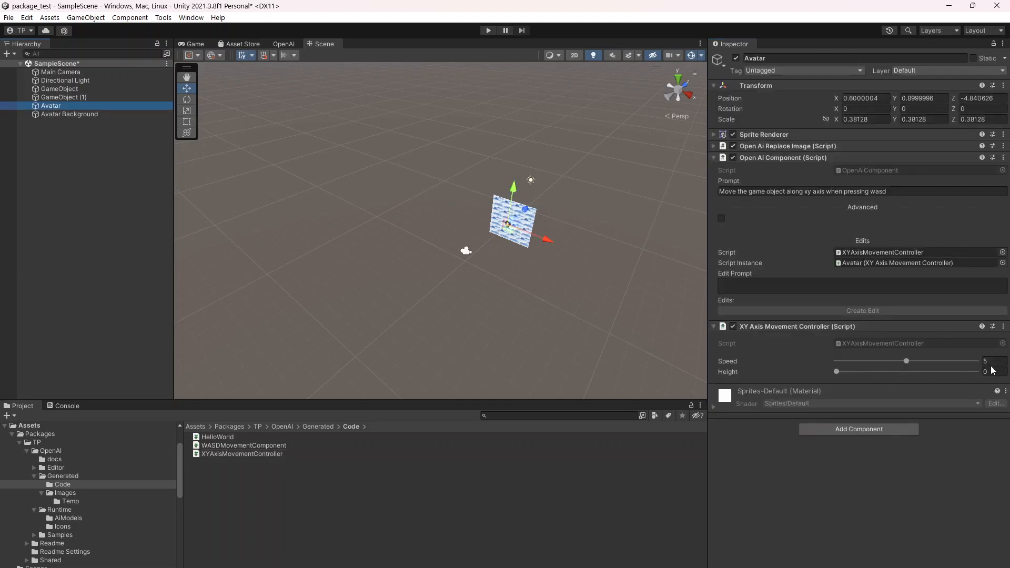
{"action": "left_click", "coordinate": [36, 114]}
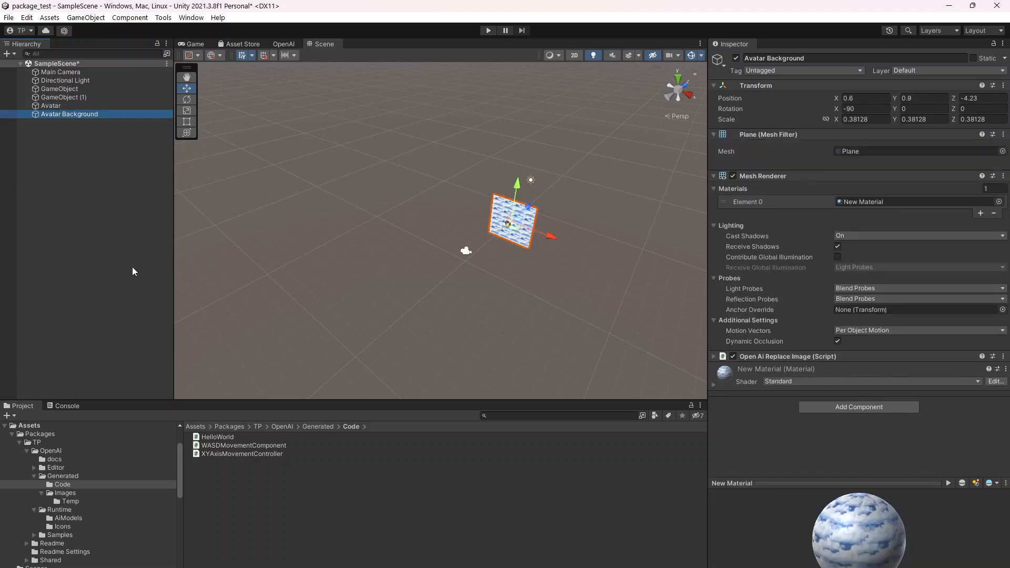
{"action": "left_click", "coordinate": [235, 453]}
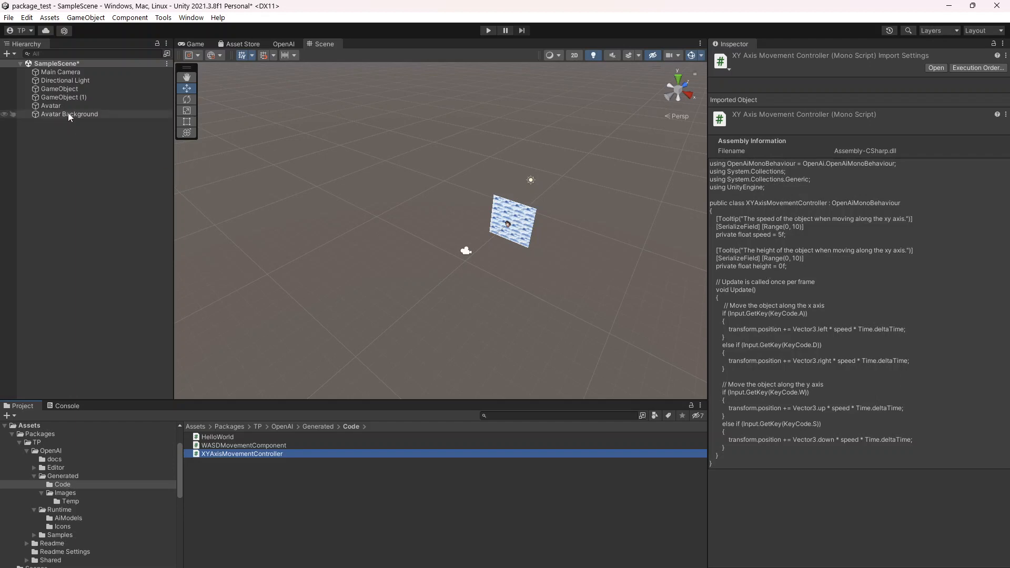
{"action": "left_click", "coordinate": [97, 114]}
{"action": "left_click", "coordinate": [80, 106]}
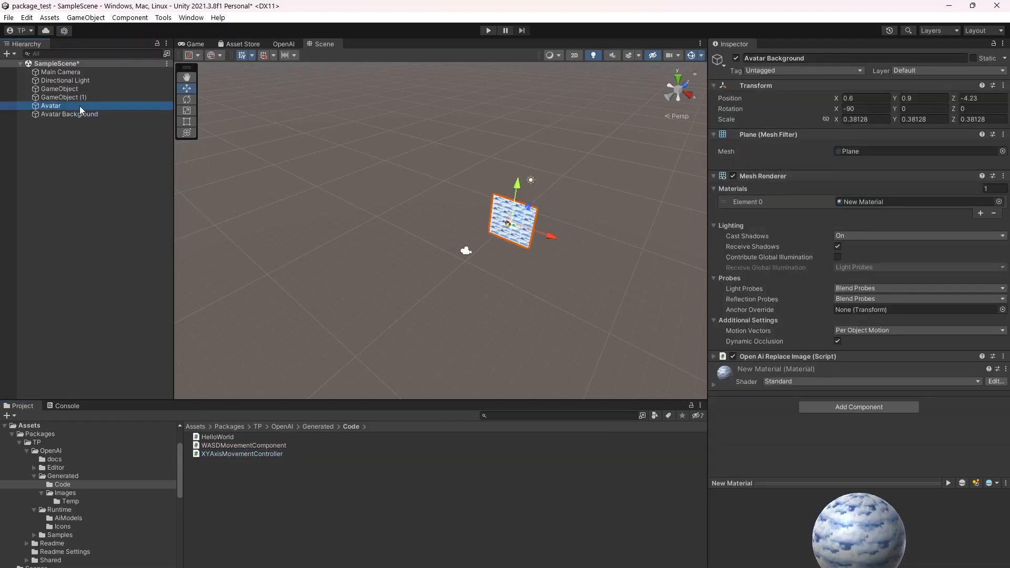
{"action": "left_click", "coordinate": [87, 114]}
Play-test the scene in the Game view, steering the avatar with WASD across the cloud background, and stop play mode
{"action": "left_click", "coordinate": [201, 44]}
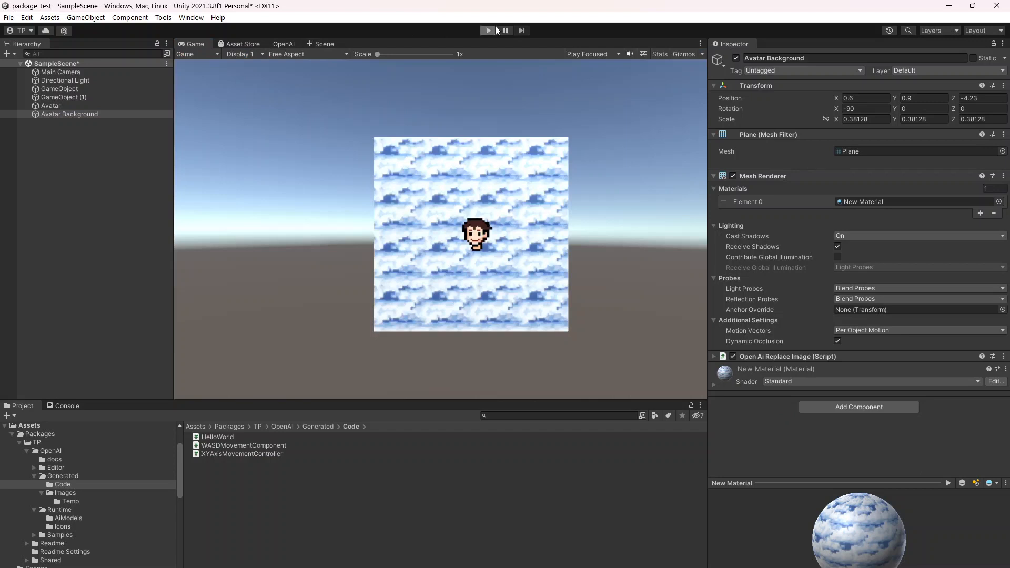
{"action": "left_click", "coordinate": [489, 30]}
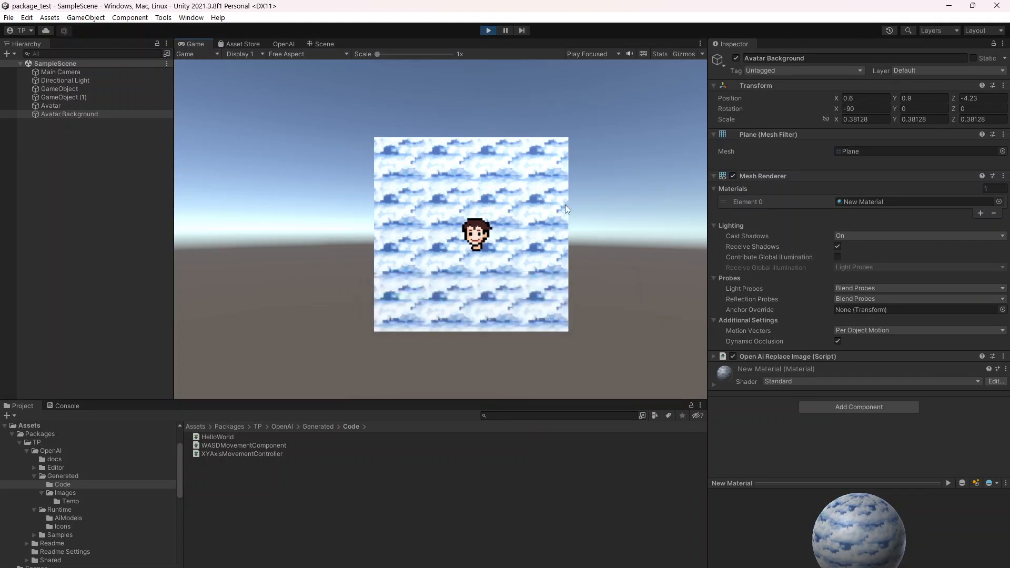
{"action": "key", "text": "a"}
{"action": "key", "text": "d"}
{"action": "key", "text": "a"}
{"action": "key", "text": "d"}
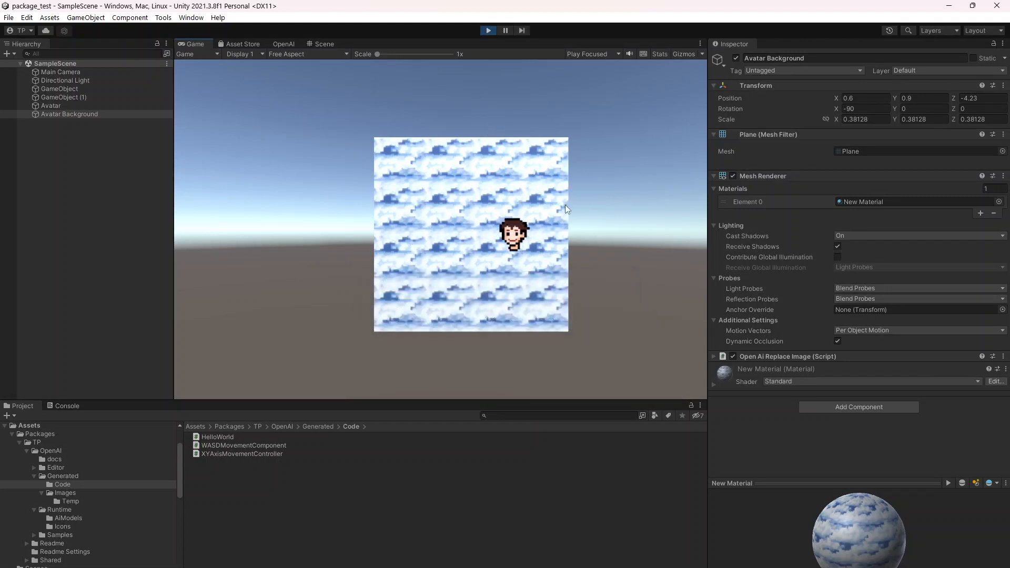
{"action": "key", "text": "a"}
{"action": "key", "text": "w"}
{"action": "key", "text": "s"}
{"action": "key", "text": "a"}
{"action": "key", "text": "w"}
{"action": "key", "text": "d"}
{"action": "key", "text": "a"}
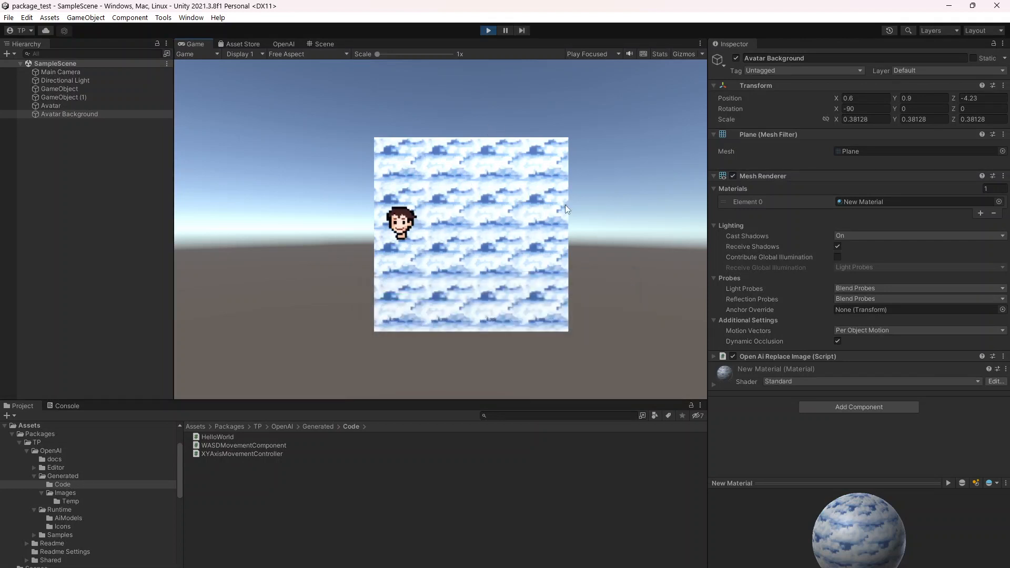
{"action": "key", "text": "d"}
{"action": "key", "text": "s"}
{"action": "key", "text": "w"}
{"action": "key", "text": "a"}
{"action": "key", "text": "s"}
{"action": "key", "text": "d"}
{"action": "key", "text": "w"}
{"action": "key", "text": "a"}
{"action": "key", "text": "d"}
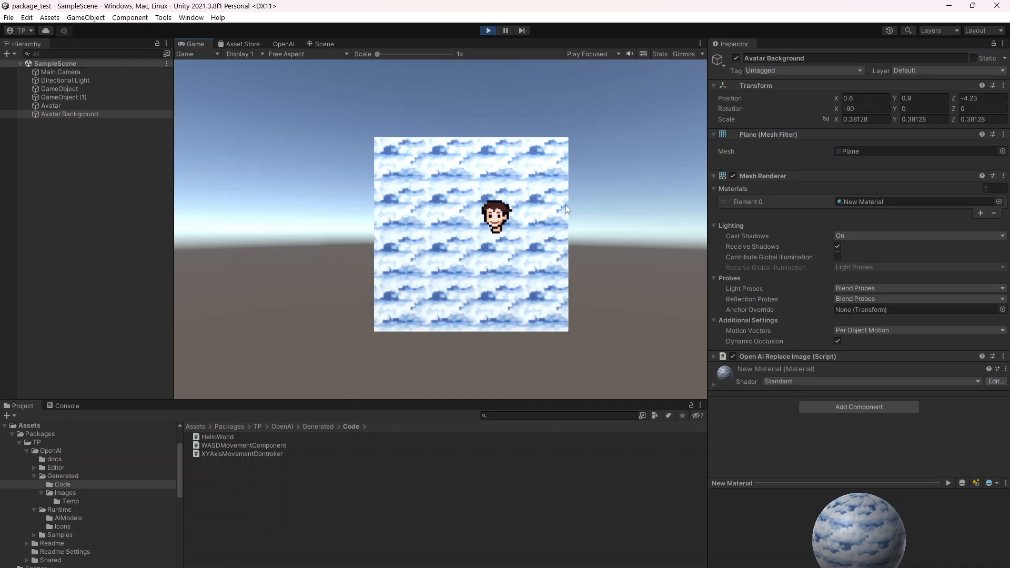
{"action": "key", "text": "a"}
{"action": "key", "text": "s"}
{"action": "key", "text": "d"}
{"action": "key", "text": "w"}
{"action": "key", "text": "s"}
{"action": "key", "text": "w"}
{"action": "key", "text": "a"}
{"action": "key", "text": "d"}
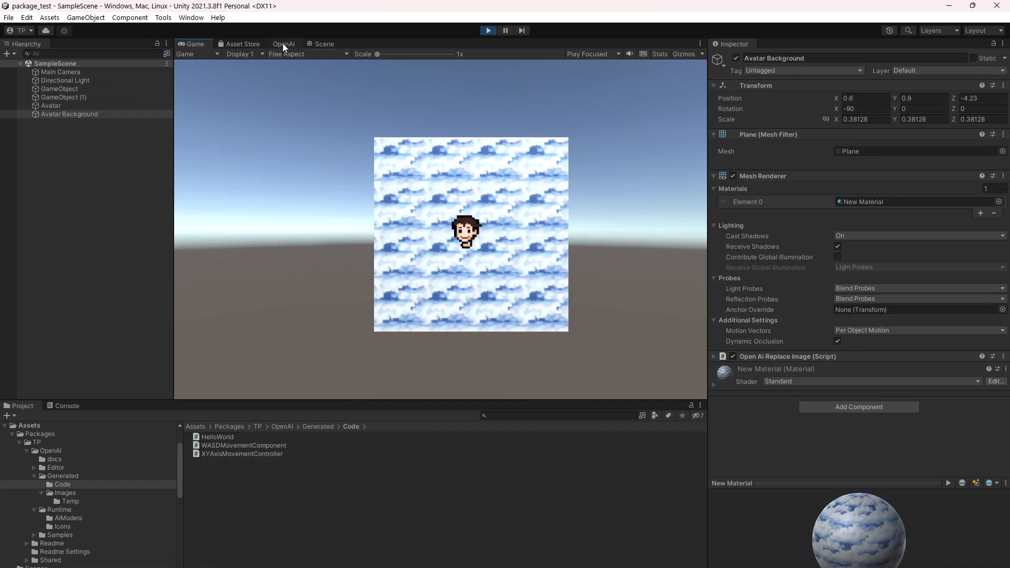
{"action": "left_click", "coordinate": [793, 356]}
{"action": "left_click", "coordinate": [488, 30]}
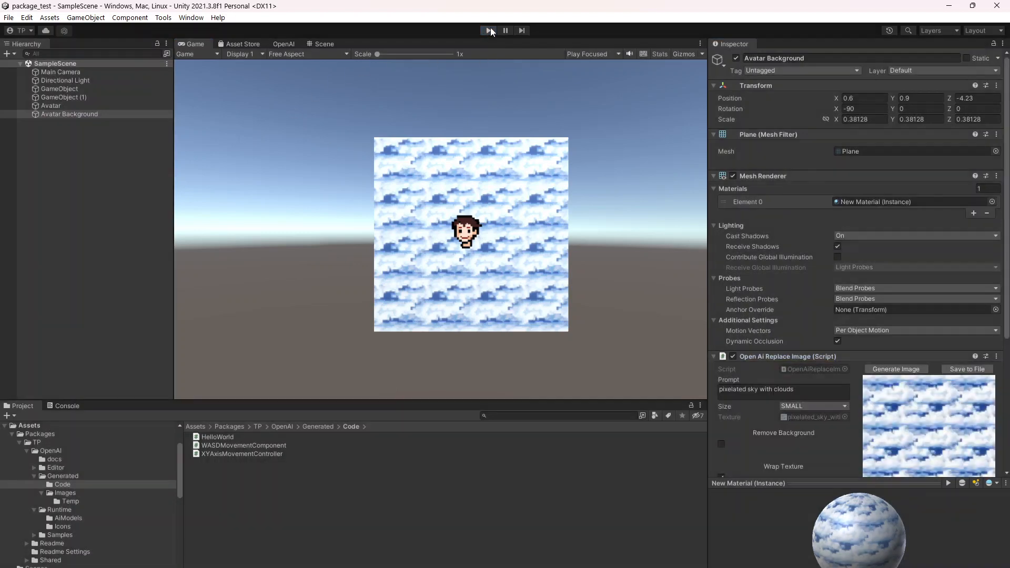
Select the Avatar and review its Open Ai Component's prompt and the linked XYAxisMovementController script
{"action": "scroll", "coordinate": [854, 378], "scroll_direction": "down", "scroll_amount": 5}
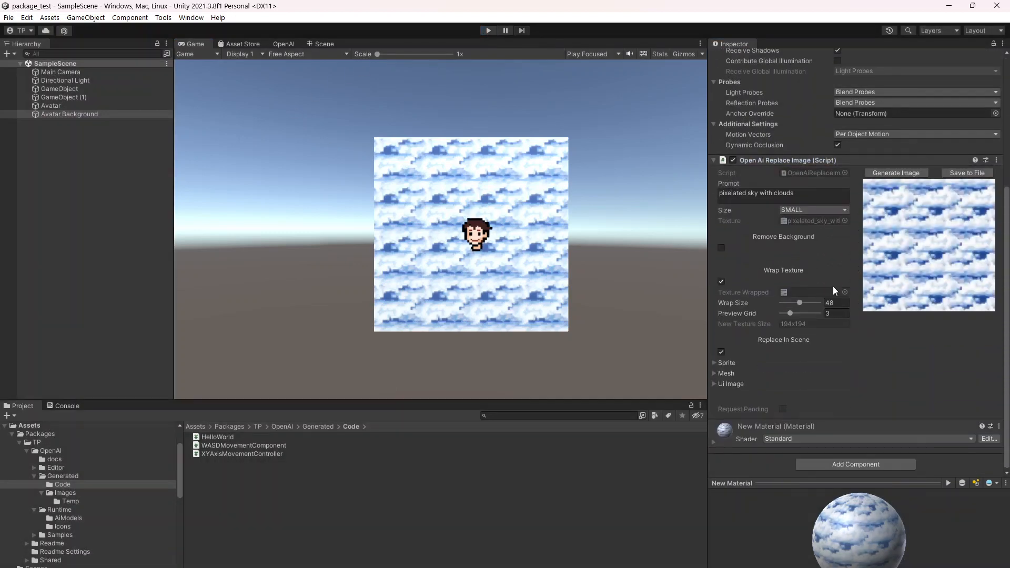
{"action": "left_click", "coordinate": [79, 105]}
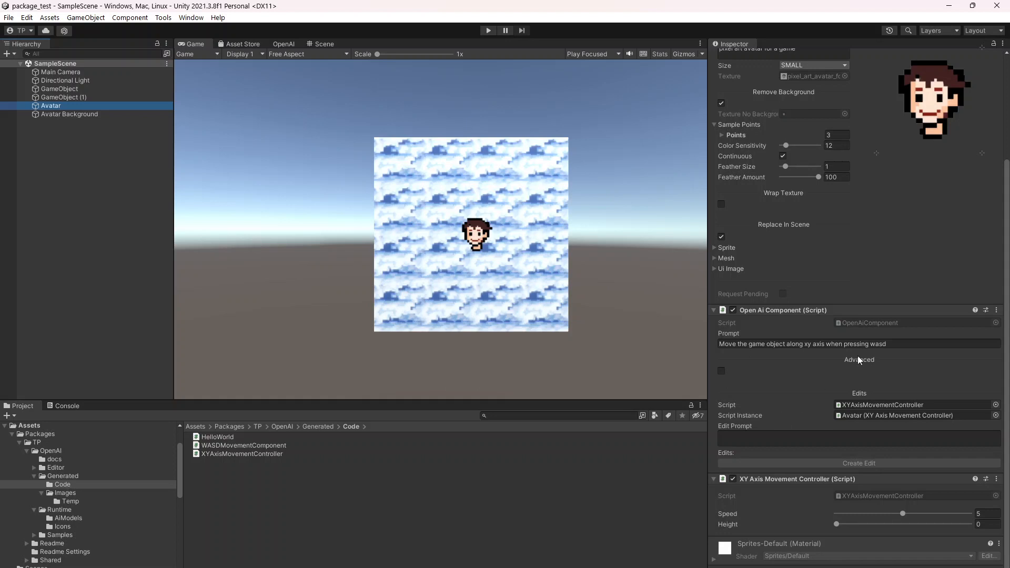
{"action": "left_click", "coordinate": [895, 343]}
{"action": "left_click", "coordinate": [913, 343]}
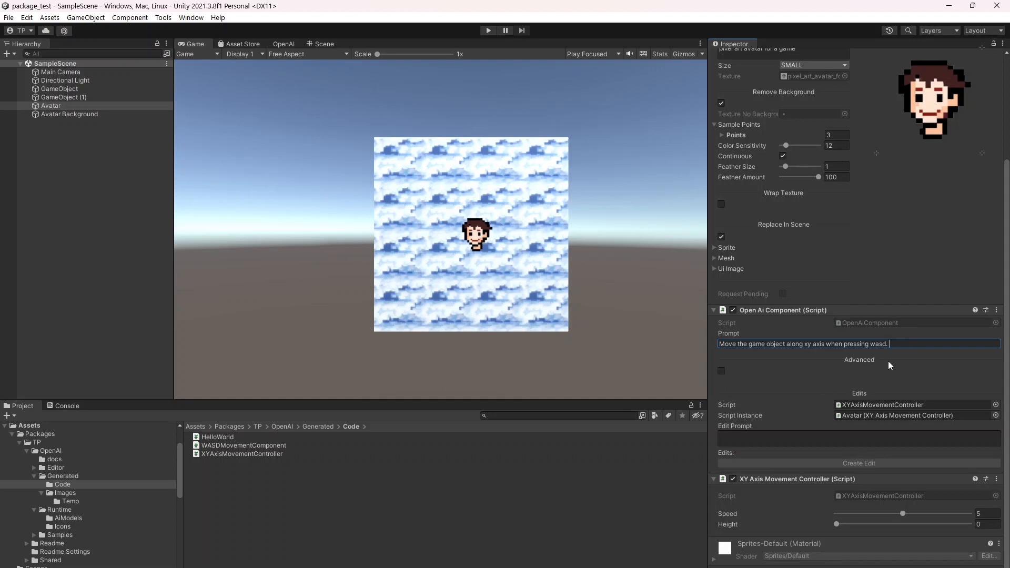
{"action": "left_click_drag", "start_coordinate": [889, 344], "coordinate": [694, 334]}
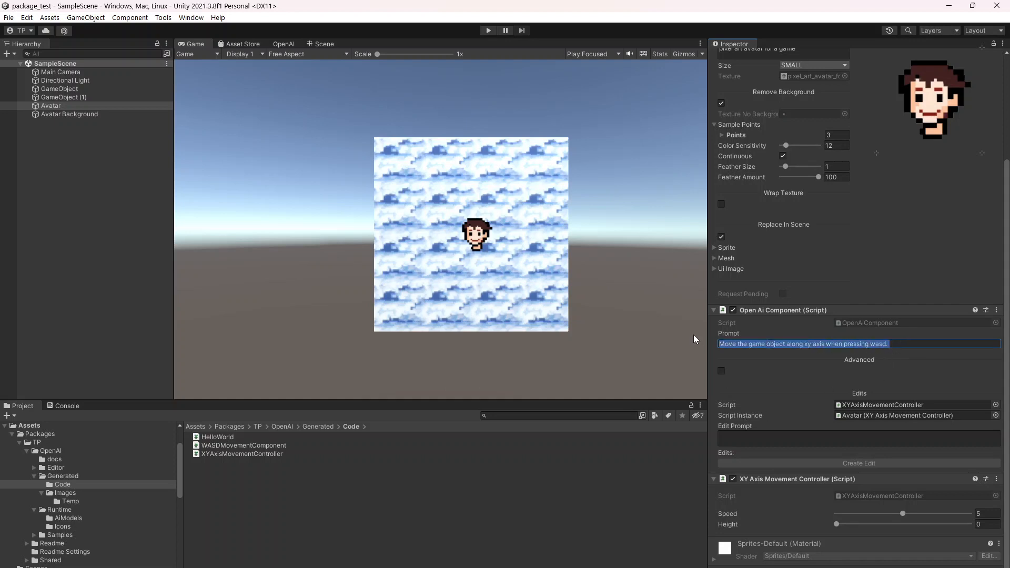
{"action": "left_click", "coordinate": [880, 404]}
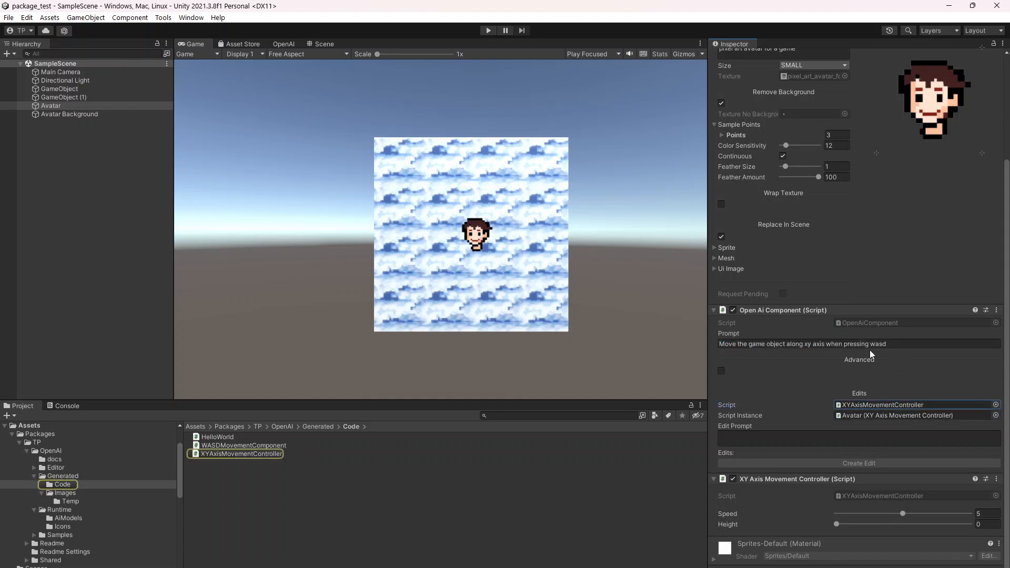
{"action": "left_click", "coordinate": [925, 344]}
{"action": "left_click", "coordinate": [925, 344]}
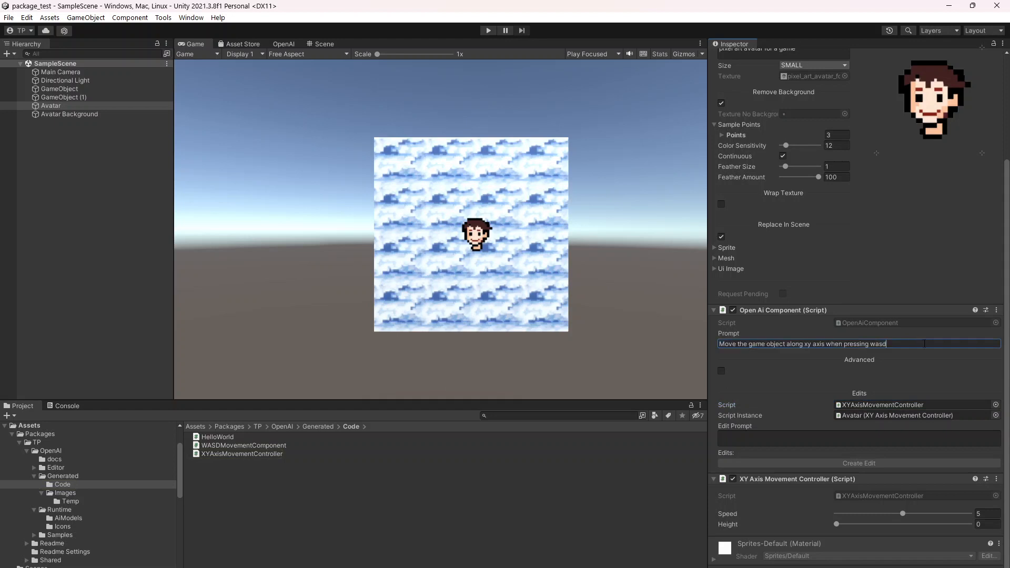
{"action": "type", "text": "dwadw awd"}
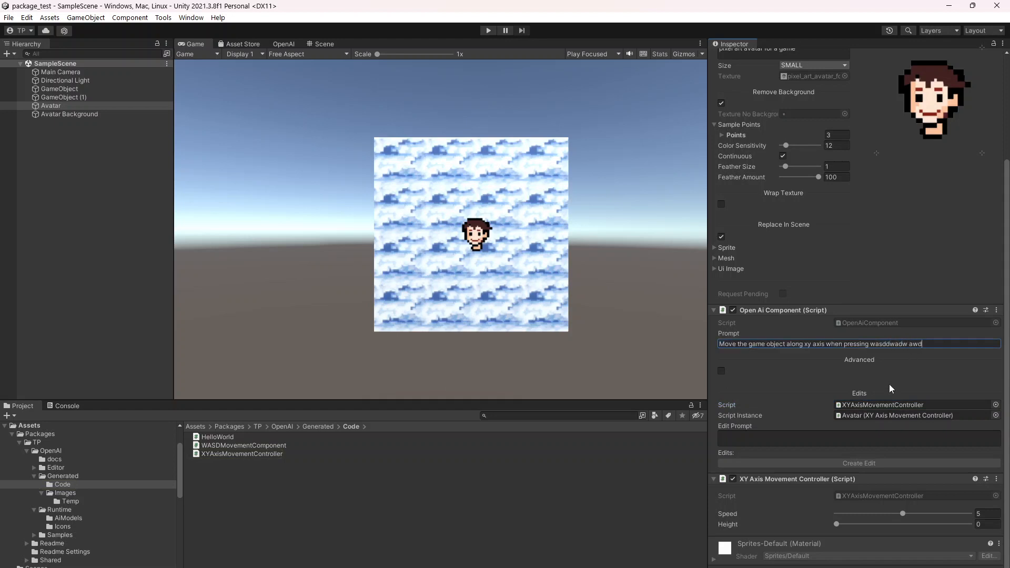
{"action": "left_click", "coordinate": [905, 415]}
Create a script edit with the prompt "Update to spawn a ne instance of a gameobject added via the inspector when the user presses space"
{"action": "left_click", "coordinate": [788, 440]}
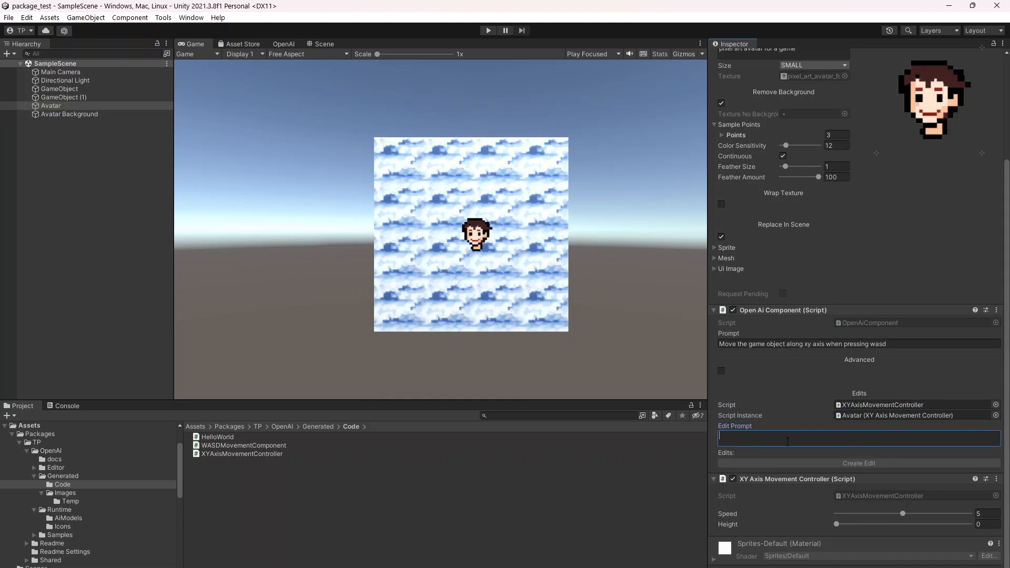
{"action": "type", "text": "Upda"}
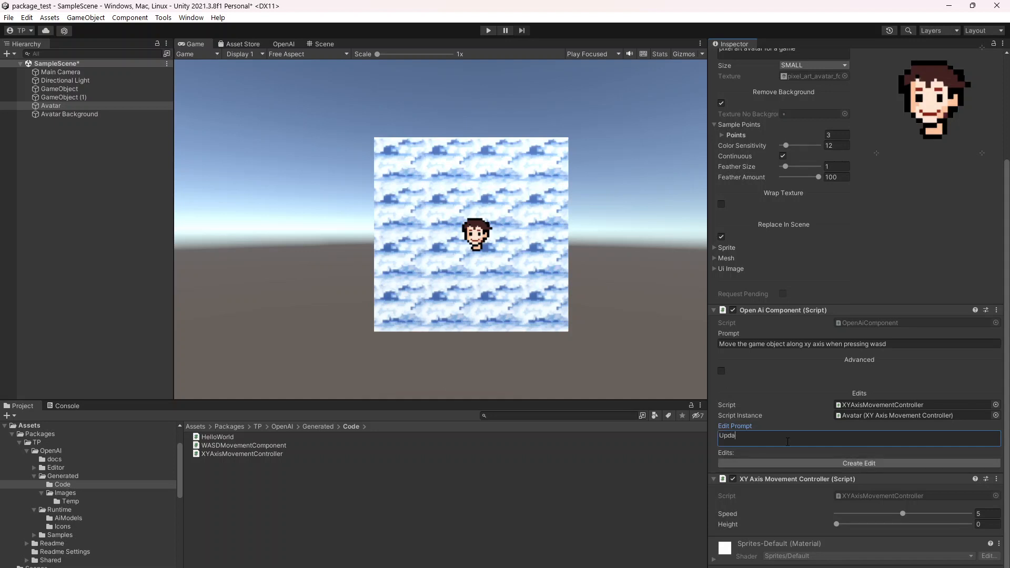
{"action": "type", "text": "te tto "}
{"action": "type", "text": "spawn a "}
{"action": "type", "text": "ne"}
{"action": "type", "text": " instance of"}
{"action": "type", "text": "this"}
{"action": "key", "text": "BackSpace"}
{"action": "key", "text": "BackSpace"}
{"action": "key", "text": "BackSpace"}
{"action": "key", "text": "BackSpace"}
{"action": "type", "text": "a gameobject added "}
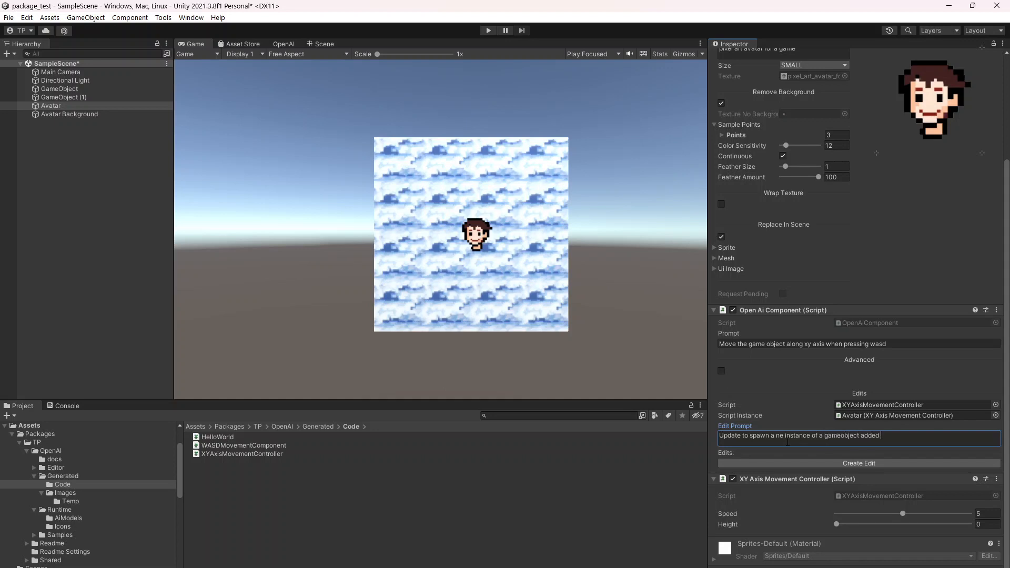
{"action": "type", "text": "via the inspector when the user presses sp"}
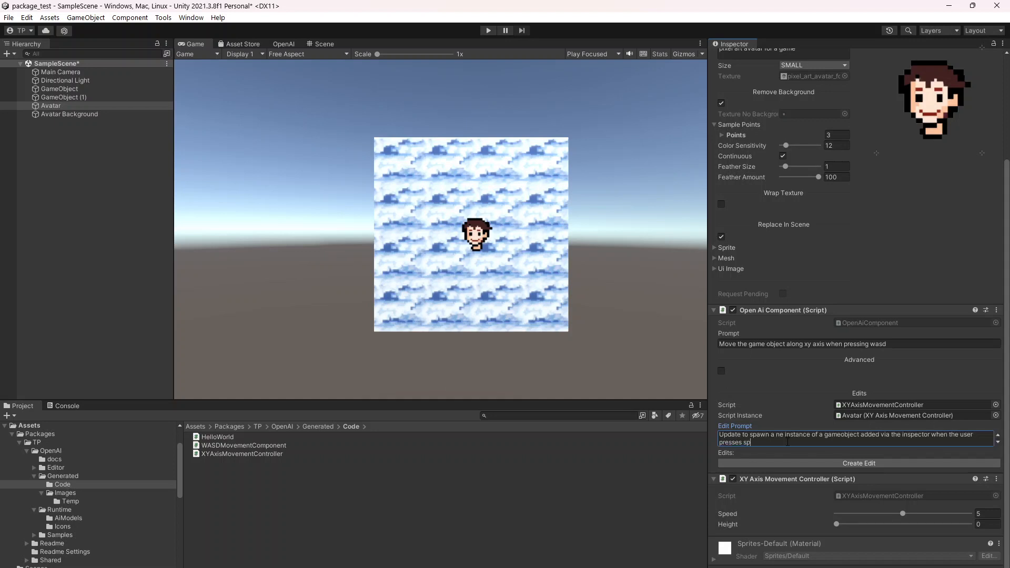
{"action": "type", "text": "ace"}
{"action": "left_click", "coordinate": [853, 462]}
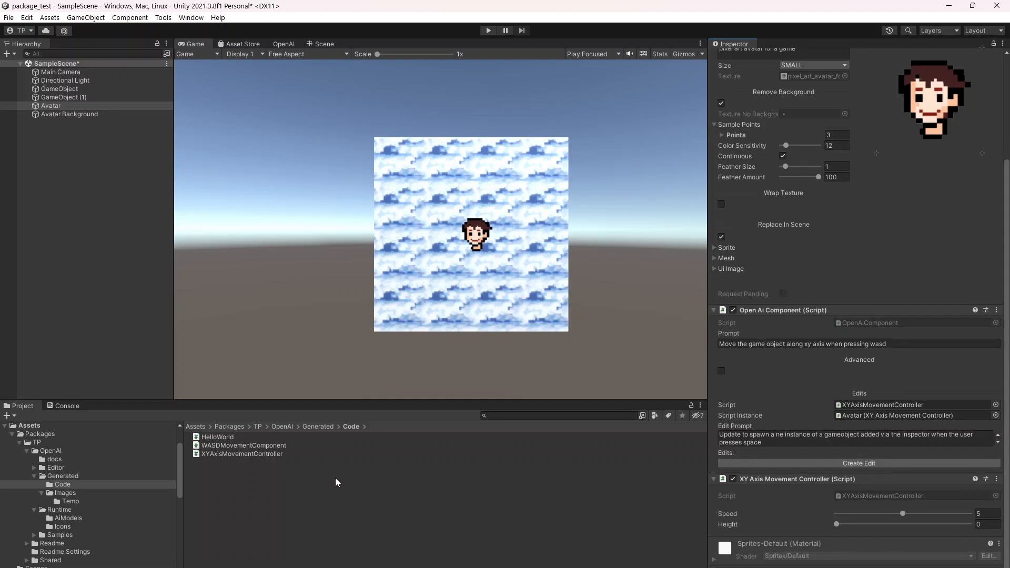
Review the updated XYAxisMovementController code and the details of the recorded edit on the Avatar's Open Ai Component
{"action": "left_click", "coordinate": [249, 455]}
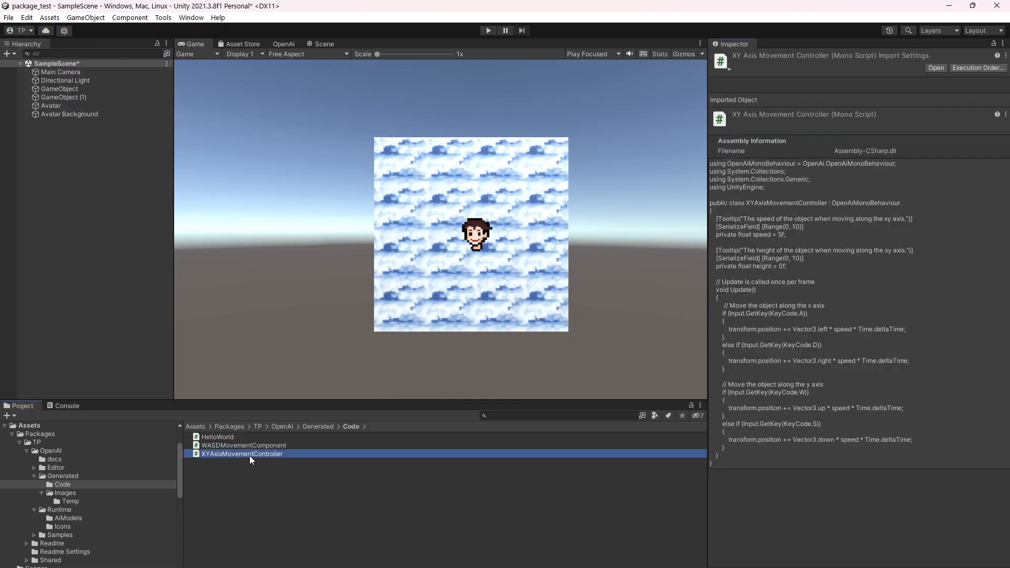
{"action": "left_click", "coordinate": [814, 485]}
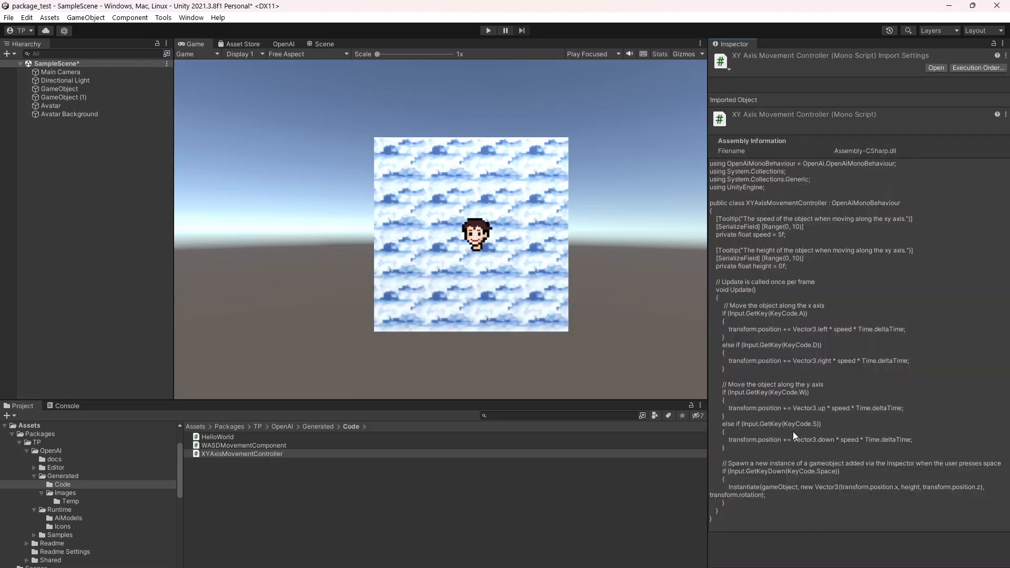
{"action": "left_click", "coordinate": [62, 107]}
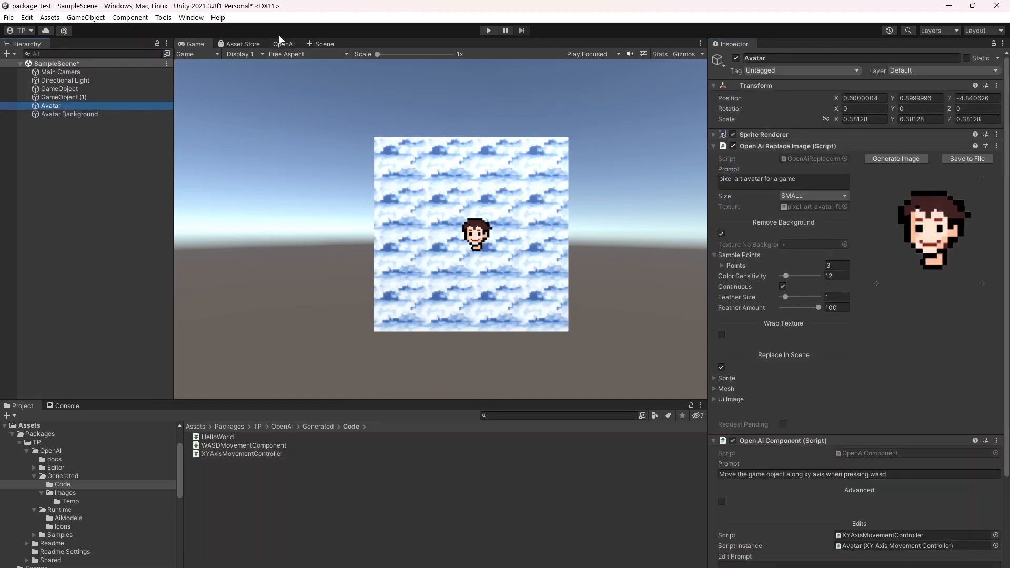
{"action": "scroll", "coordinate": [890, 389], "scroll_direction": "down", "scroll_amount": 5}
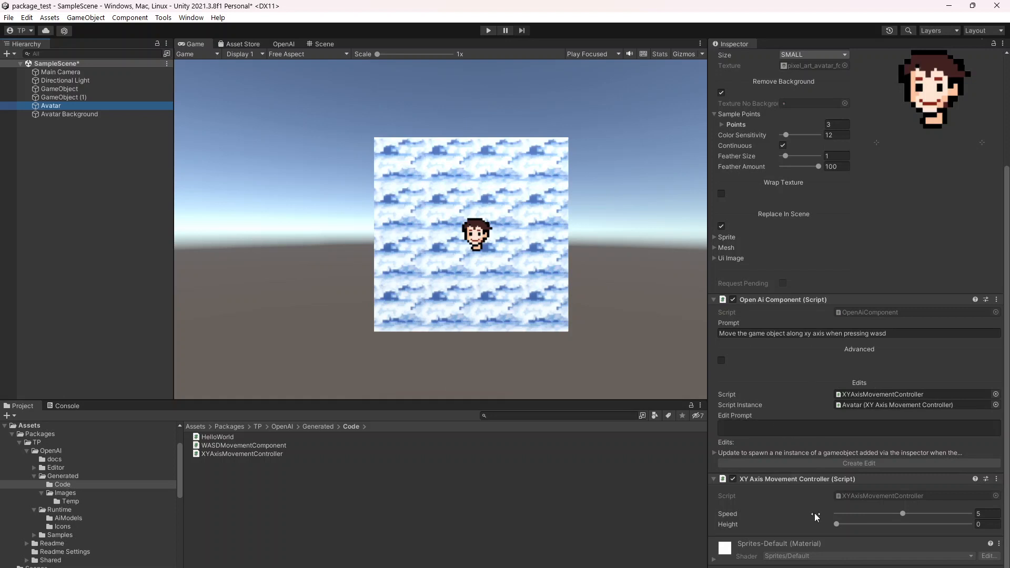
{"action": "left_click", "coordinate": [722, 453]}
{"action": "scroll", "coordinate": [797, 451], "scroll_direction": "down", "scroll_amount": 1}
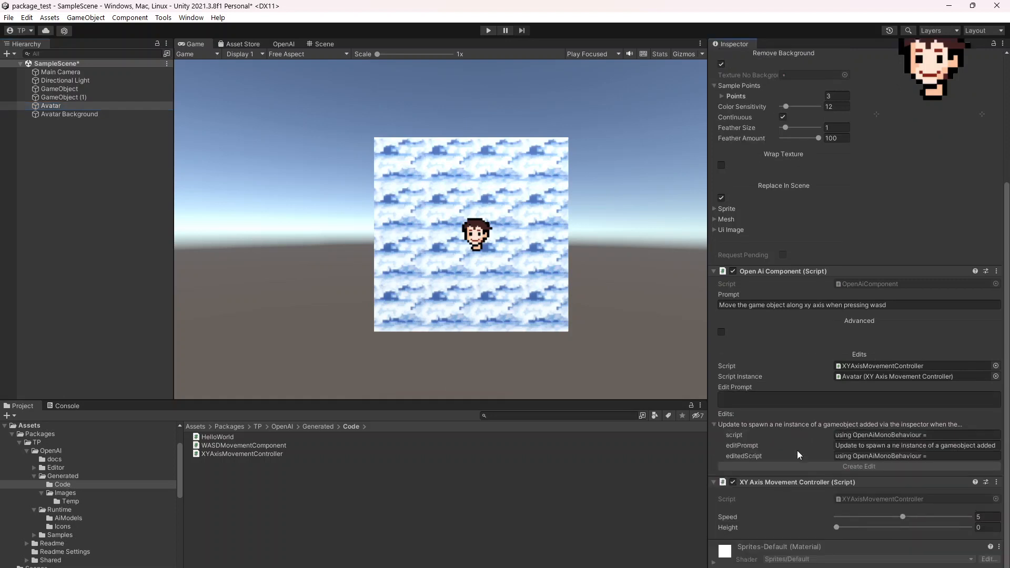
{"action": "left_click", "coordinate": [864, 436]}
{"action": "left_click", "coordinate": [882, 445]}
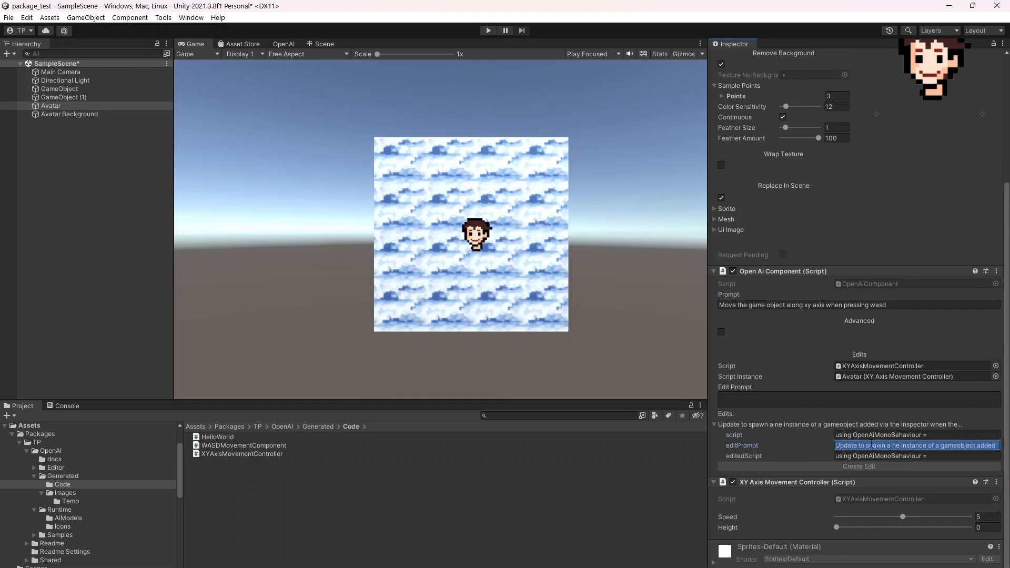
{"action": "left_click_drag", "start_coordinate": [844, 445], "coordinate": [984, 447]}
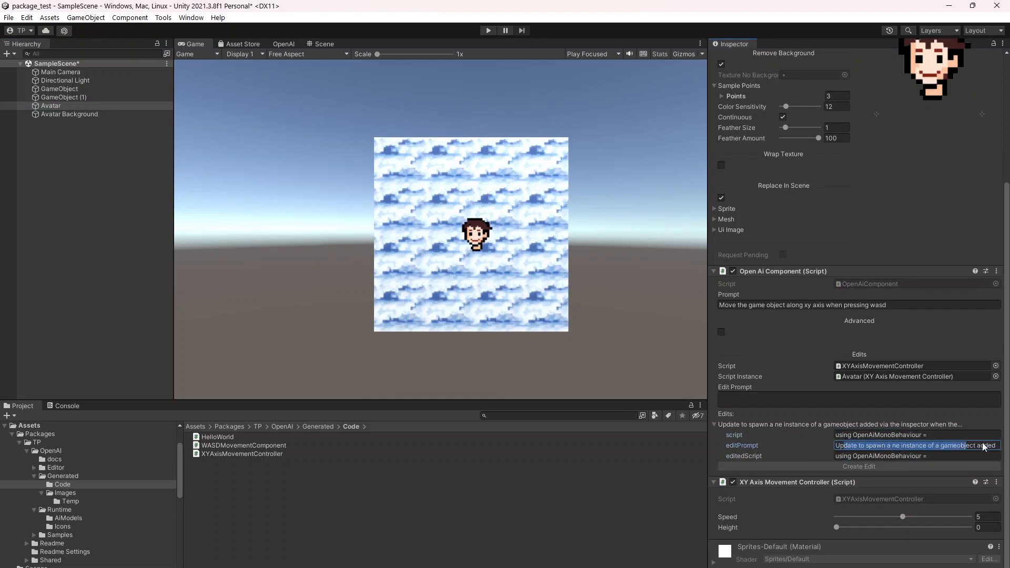
{"action": "left_click", "coordinate": [714, 423]}
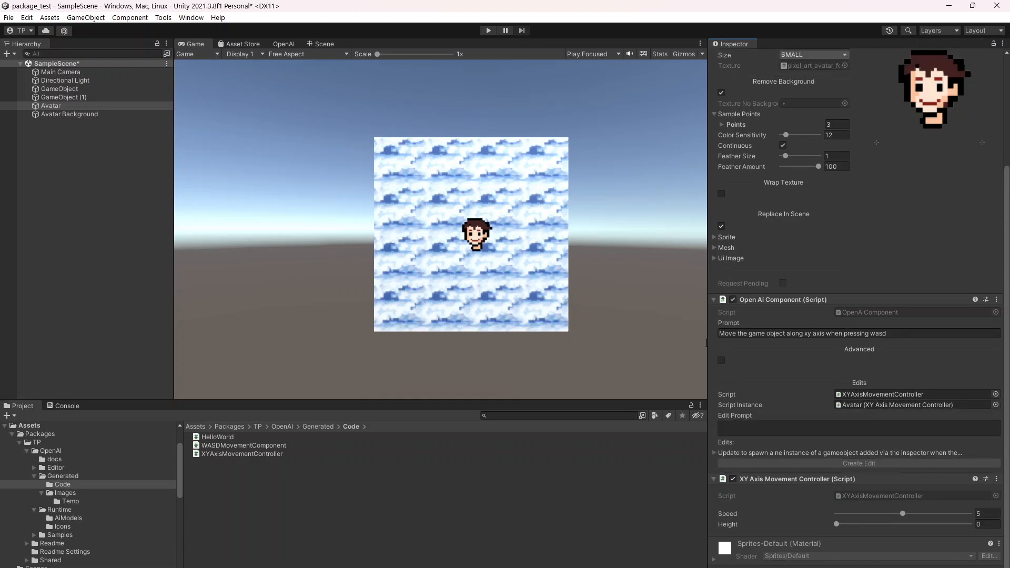
Play-test the scene, steering the avatar with WASD and spawning copies with space, and stop play mode
{"action": "left_click", "coordinate": [493, 31]}
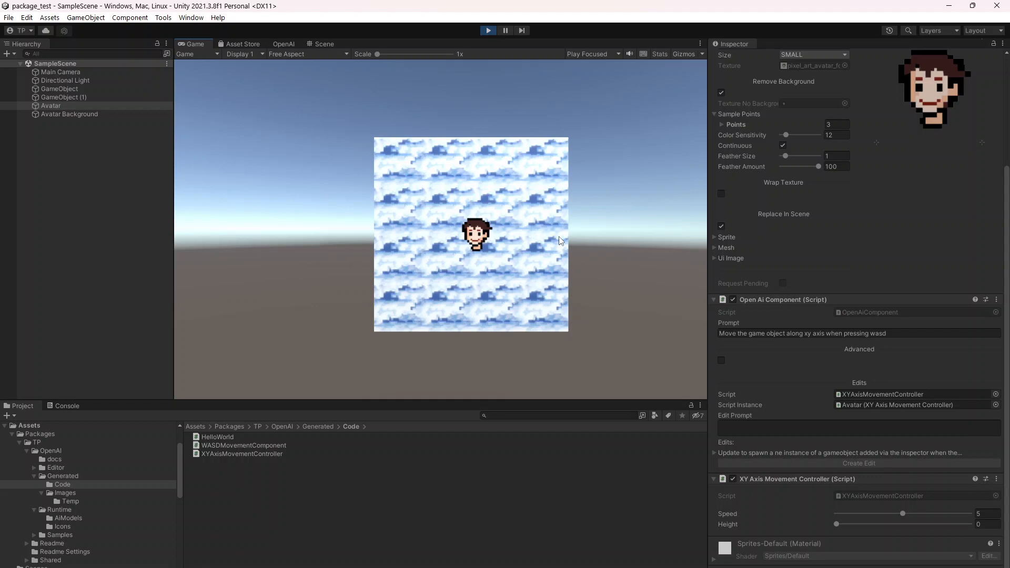
{"action": "key", "text": "space"}
{"action": "key", "text": "a"}
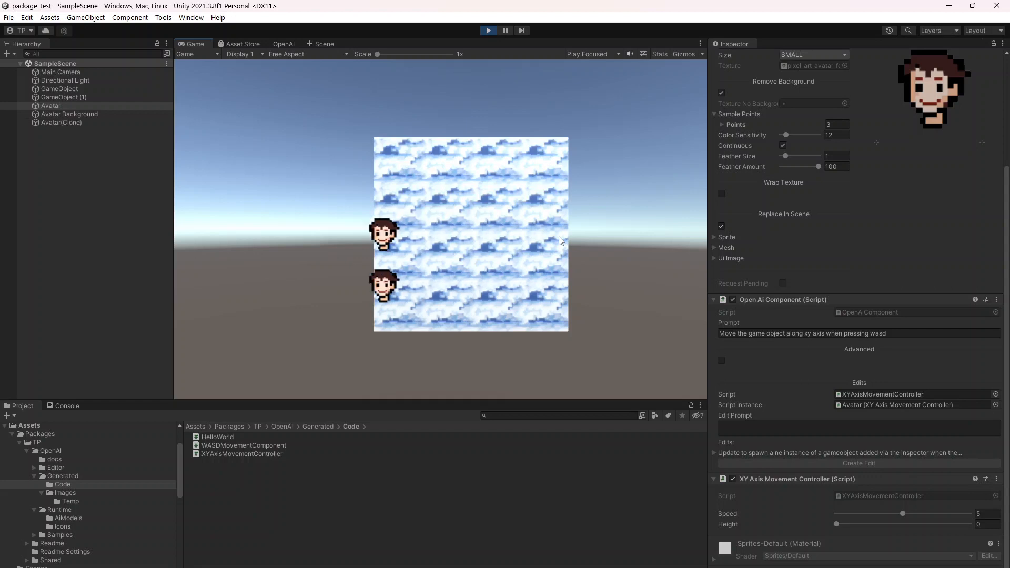
{"action": "key", "text": "d"}
{"action": "key", "text": "w"}
{"action": "key", "text": "a"}
{"action": "key", "text": "s"}
{"action": "key", "text": "d"}
{"action": "key", "text": "space"}
{"action": "key", "text": "a"}
{"action": "key", "text": "w"}
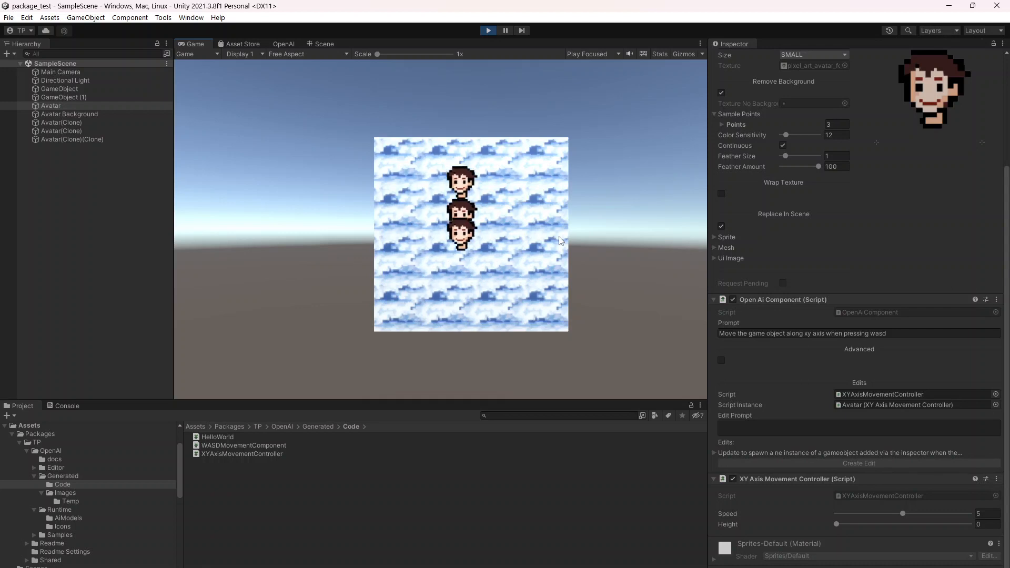
{"action": "key", "text": "d"}
{"action": "key", "text": "s"}
{"action": "key", "text": "a"}
{"action": "key", "text": "space"}
{"action": "key", "text": "space"}
{"action": "key", "text": "space"}
{"action": "key", "text": "space"}
{"action": "key", "text": "space"}
{"action": "key", "text": "space"}
{"action": "key", "text": "space"}
{"action": "key", "text": "space"}
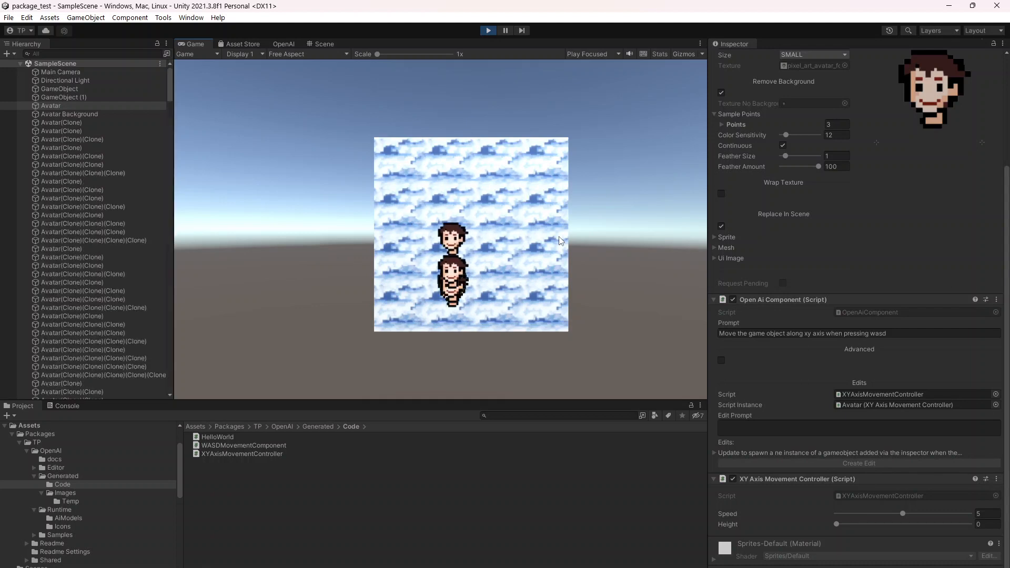
{"action": "key", "text": "d"}
{"action": "key", "text": "w"}
{"action": "key", "text": "a"}
{"action": "key", "text": "s"}
{"action": "key", "text": "d"}
{"action": "key", "text": "w"}
{"action": "key", "text": "a"}
{"action": "key", "text": "s"}
{"action": "key", "text": "d"}
{"action": "key", "text": "w"}
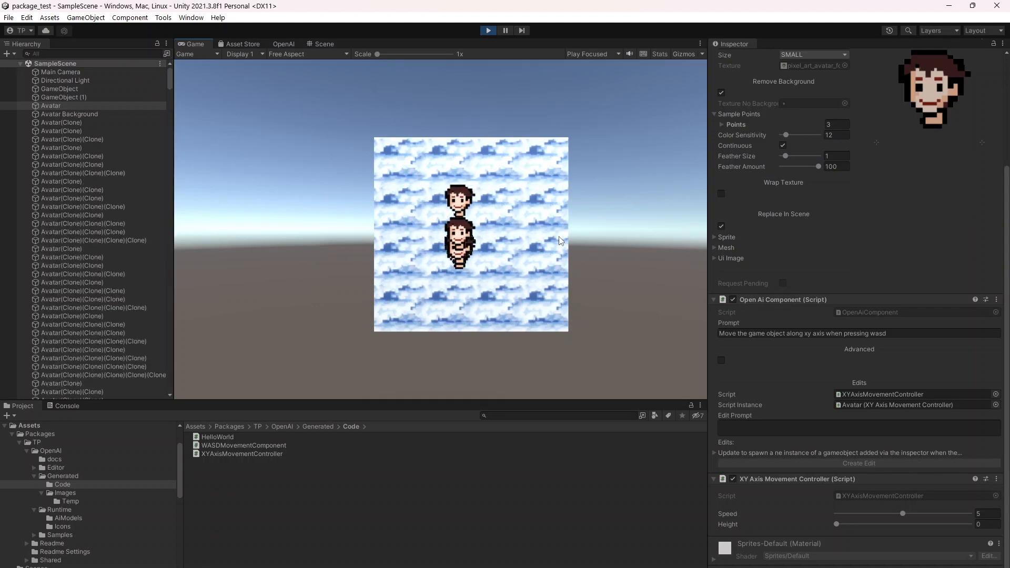
{"action": "key", "text": "a"}
{"action": "key", "text": "space"}
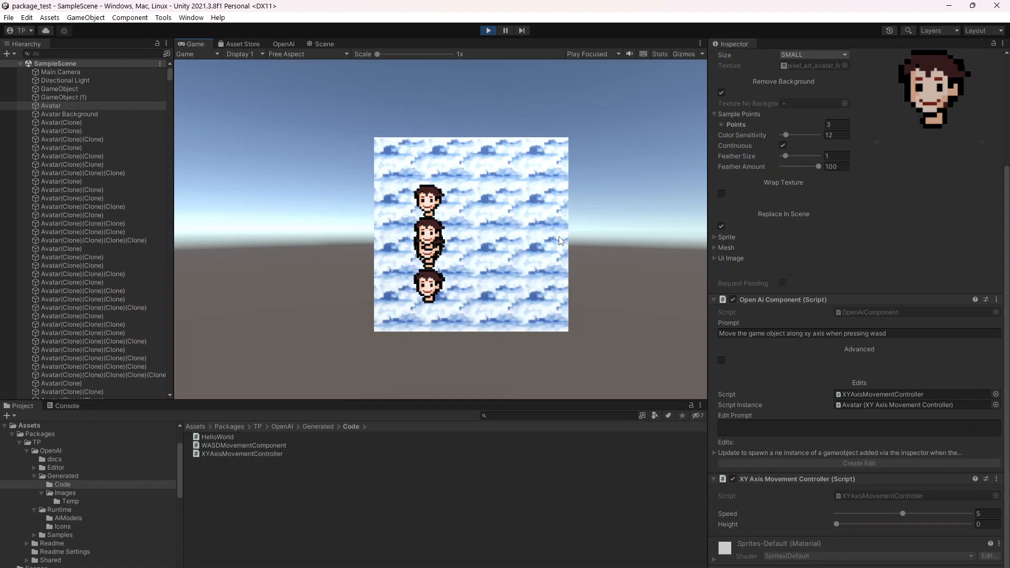
{"action": "key", "text": "w"}
{"action": "key", "text": "a"}
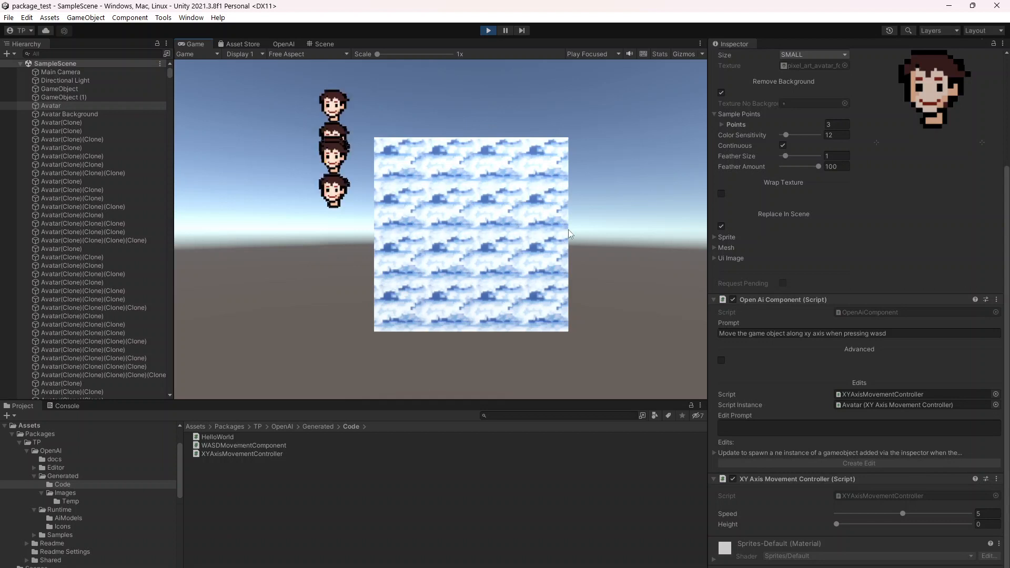
{"action": "key", "text": "d"}
{"action": "key", "text": "w"}
{"action": "key", "text": "s"}
{"action": "key", "text": "a"}
{"action": "key", "text": "d"}
{"action": "key", "text": "w"}
{"action": "key", "text": "s"}
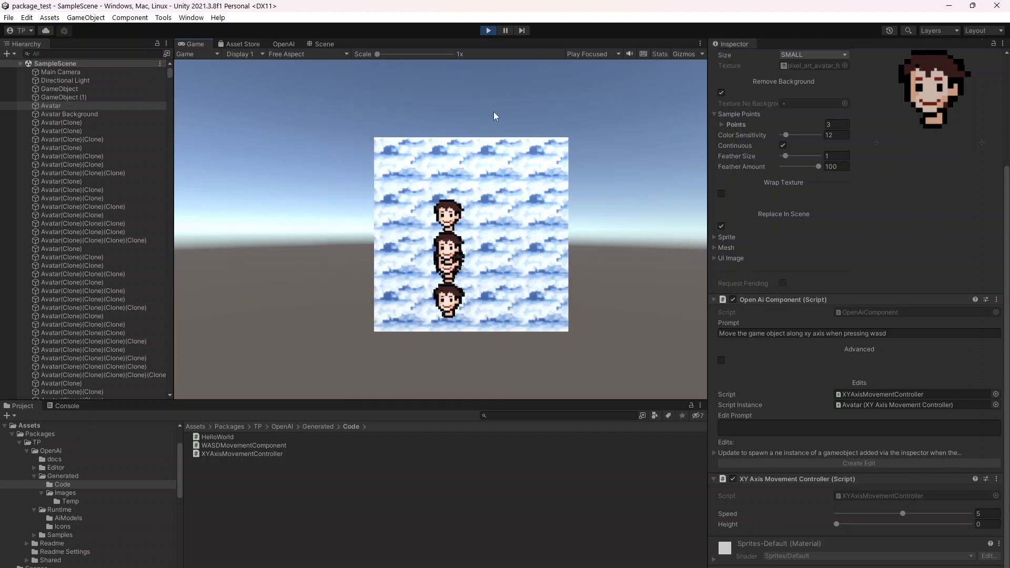
{"action": "key", "text": "d"}
{"action": "key", "text": "a"}
{"action": "key", "text": "d"}
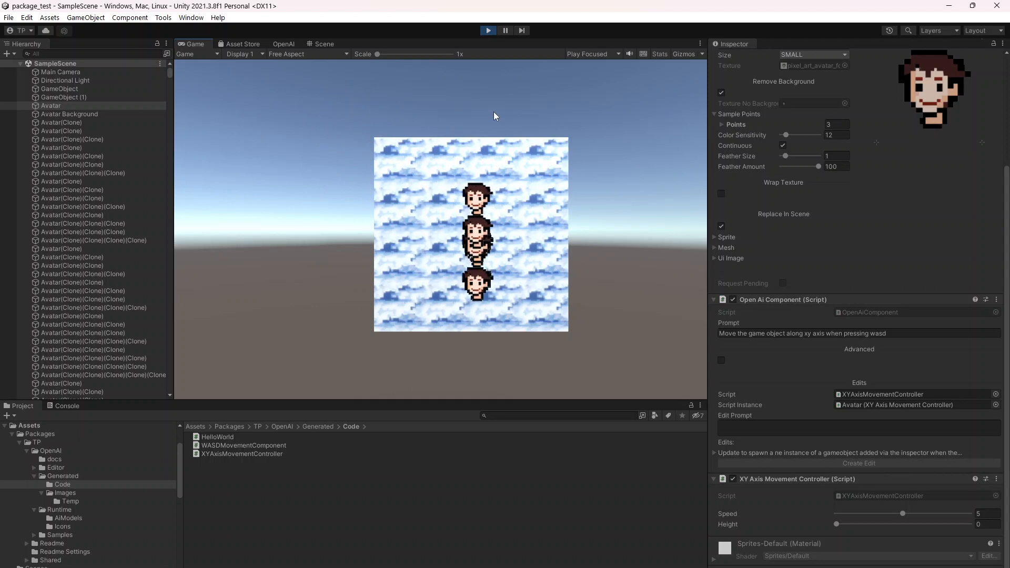
{"action": "key", "text": "d"}
{"action": "key", "text": "a"}
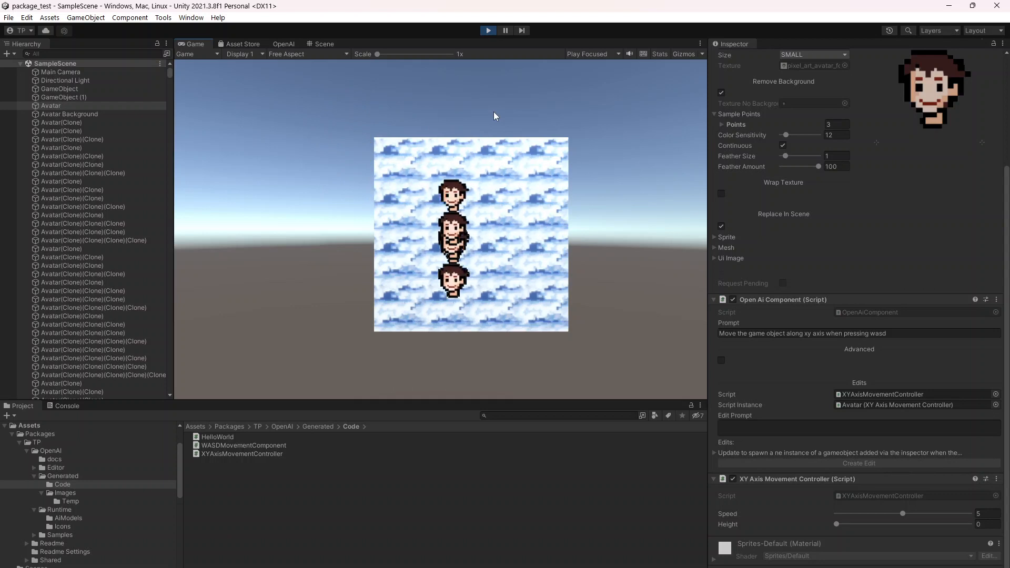
{"action": "key", "text": "a"}
{"action": "key", "text": "d"}
{"action": "key", "text": "a"}
{"action": "key", "text": "d"}
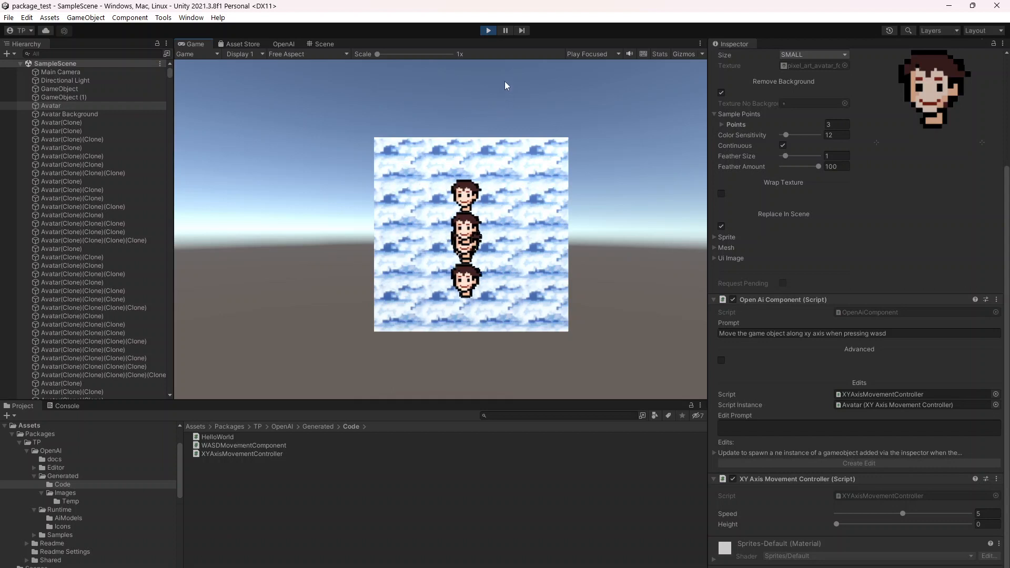
{"action": "left_click", "coordinate": [489, 30]}
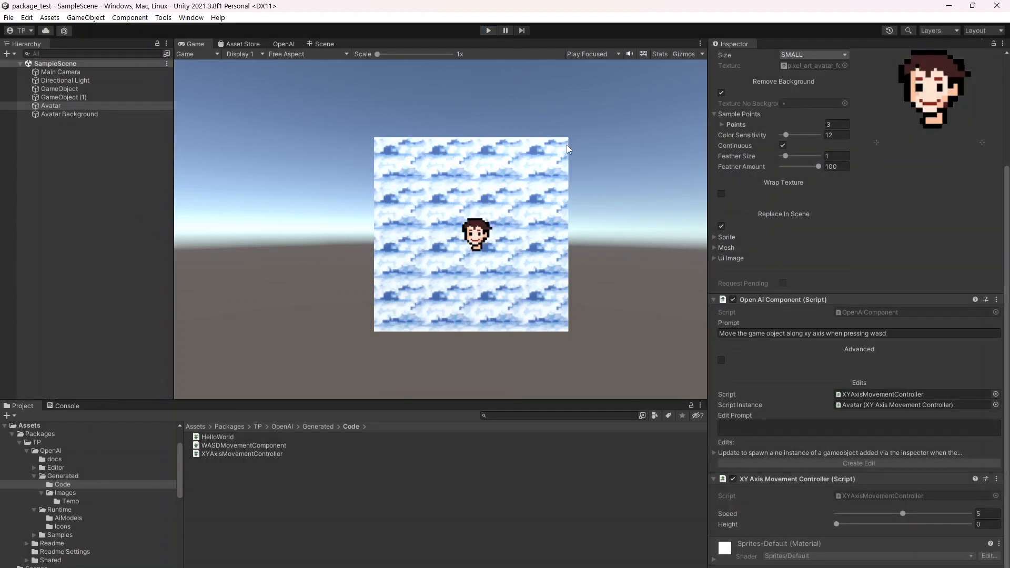
Clear the HelloWorld script and the script instance references from the OpenAI window's script generator
{"action": "left_click", "coordinate": [288, 45]}
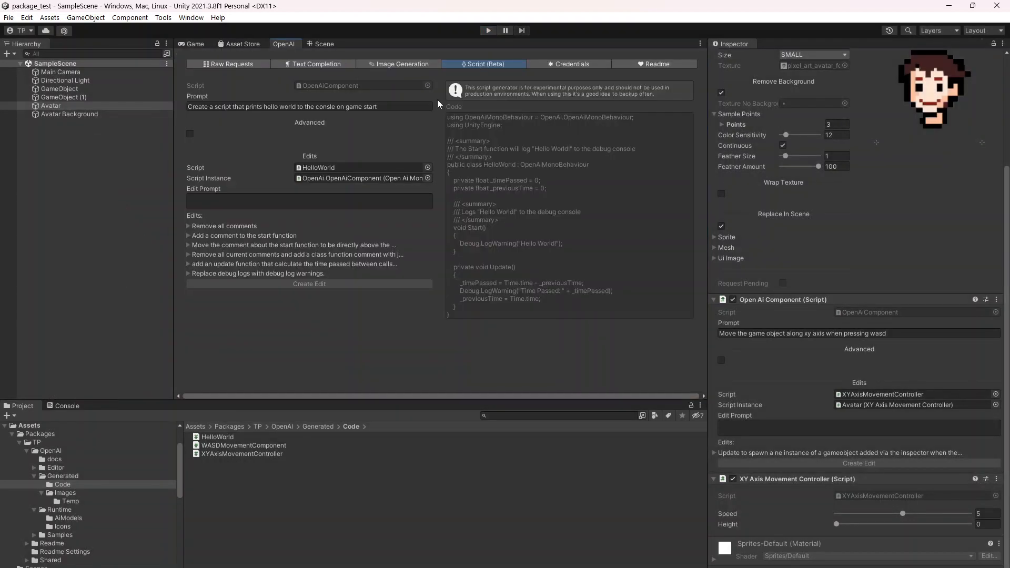
{"action": "left_click", "coordinate": [332, 167]}
{"action": "key", "text": "Delete"}
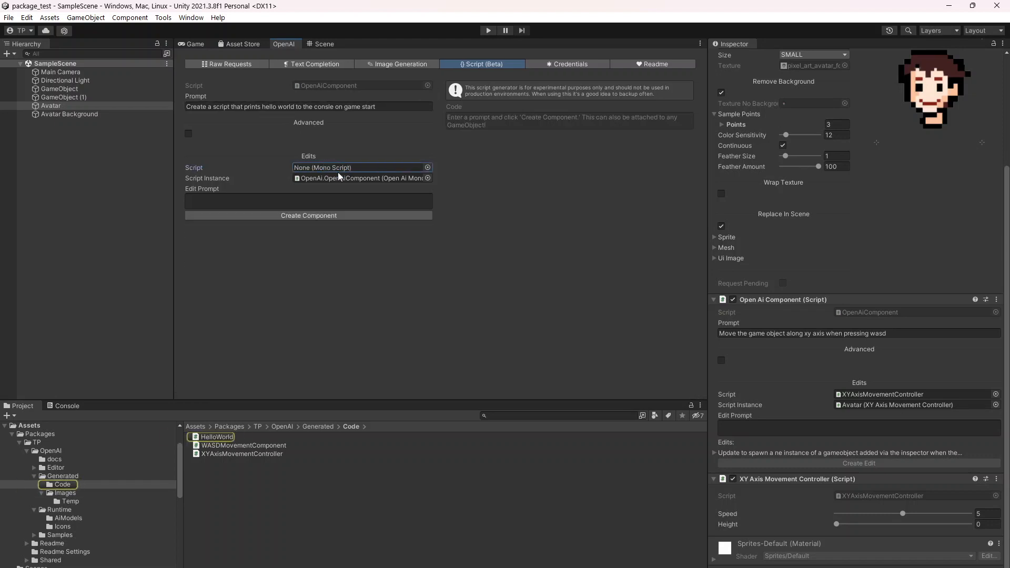
{"action": "left_click", "coordinate": [342, 178]}
{"action": "key", "text": "Delete"}
{"action": "left_click", "coordinate": [345, 167]}
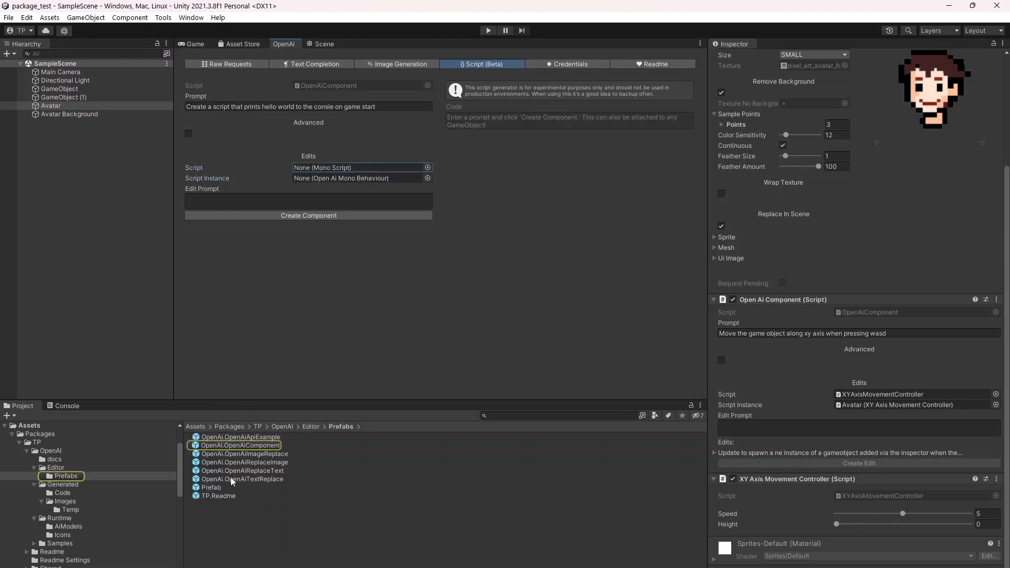
Load the XYAxisMovementController script into the OpenAI window's script generator for editing and view its code
{"action": "left_click", "coordinate": [428, 166]}
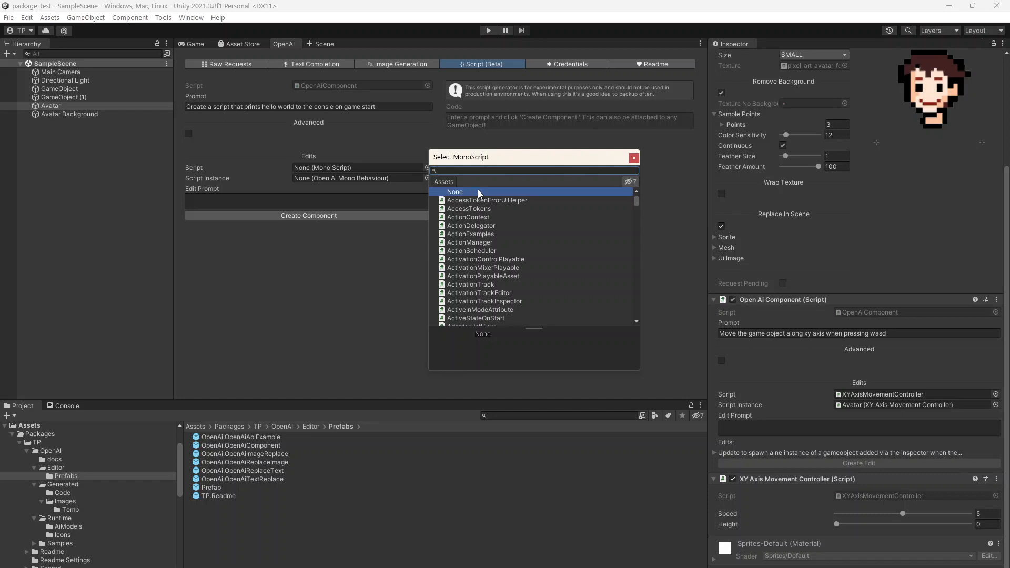
{"action": "type", "text": "xy"}
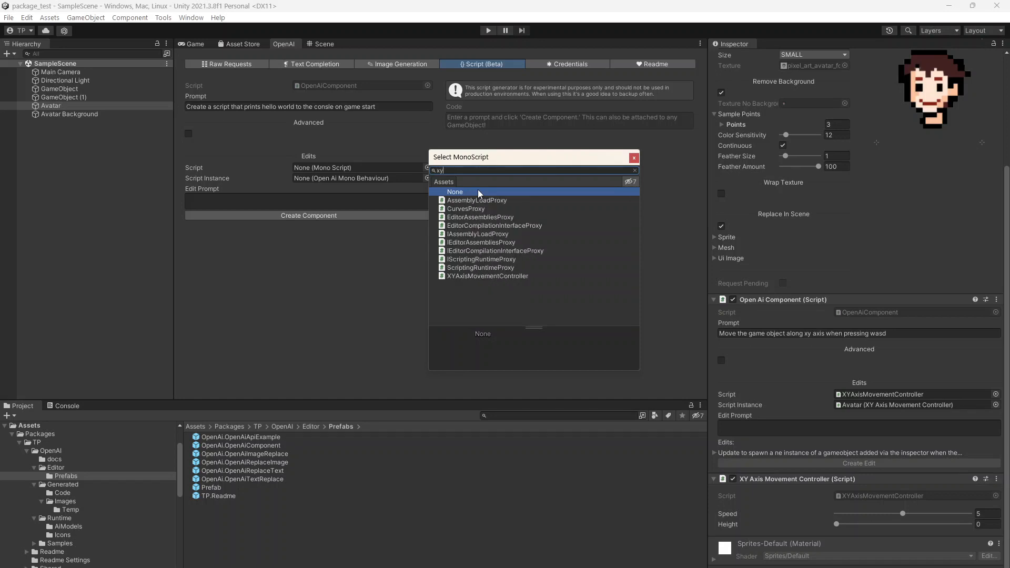
{"action": "double_click", "coordinate": [518, 276]}
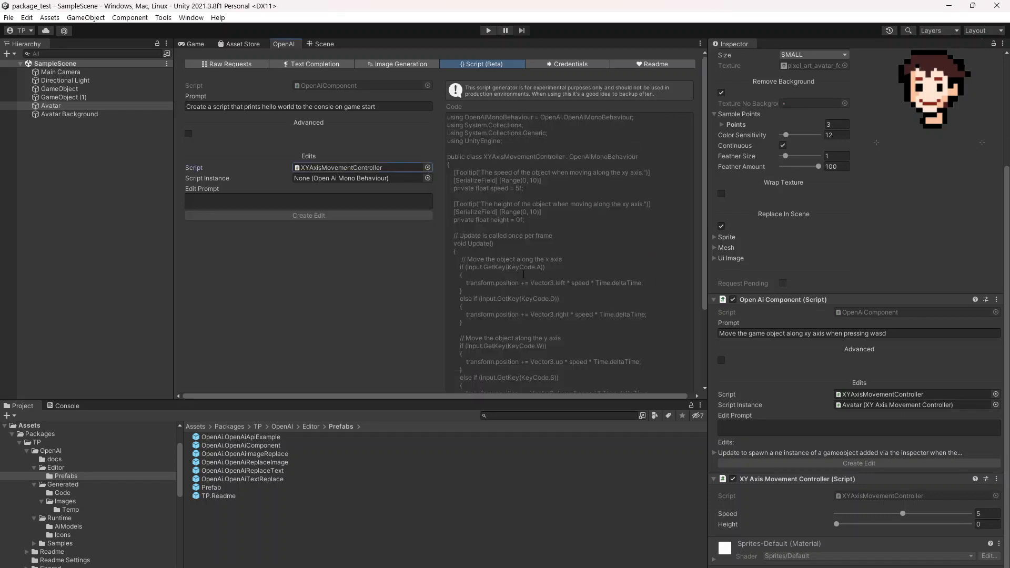
{"action": "scroll", "coordinate": [584, 223], "scroll_direction": "down", "scroll_amount": 5}
{"action": "scroll", "coordinate": [584, 223], "scroll_direction": "up", "scroll_amount": 5}
Look over the spawning code and set the Height of the Avatar's XY Axis Movement Controller to 1.35
{"action": "left_click", "coordinate": [283, 198]}
{"action": "scroll", "coordinate": [557, 253], "scroll_direction": "down", "scroll_amount": 4}
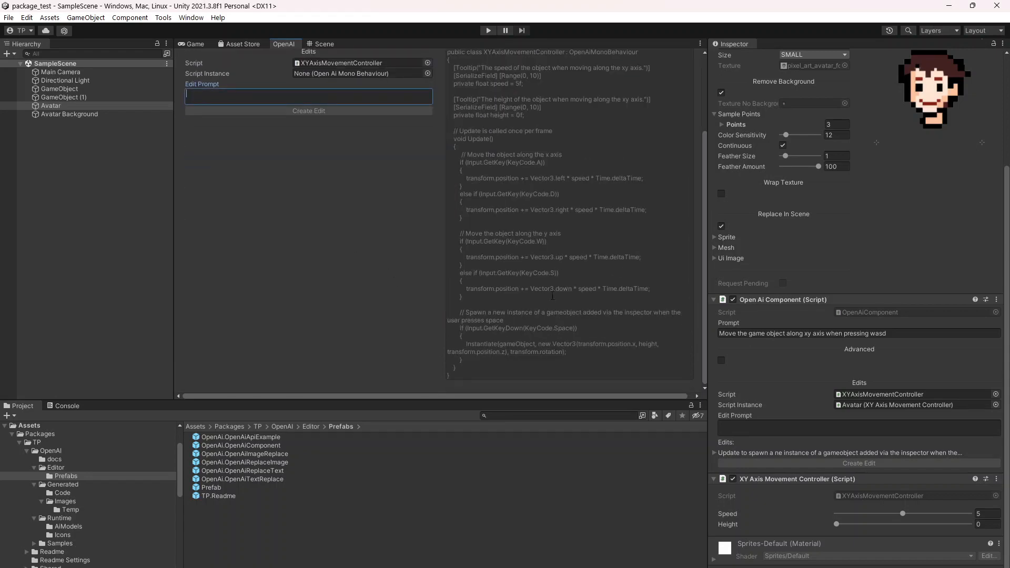
{"action": "scroll", "coordinate": [293, 160], "scroll_direction": "up", "scroll_amount": 3}
{"action": "scroll", "coordinate": [294, 160], "scroll_direction": "down", "scroll_amount": 3}
{"action": "mouse_move", "coordinate": [844, 524]}
{"action": "left_mouse_down"}
{"action": "mouse_move", "coordinate": [927, 529]}
{"action": "mouse_move", "coordinate": [855, 525]}
{"action": "left_mouse_up"}
{"action": "scroll", "coordinate": [341, 246], "scroll_direction": "up", "scroll_amount": 3}
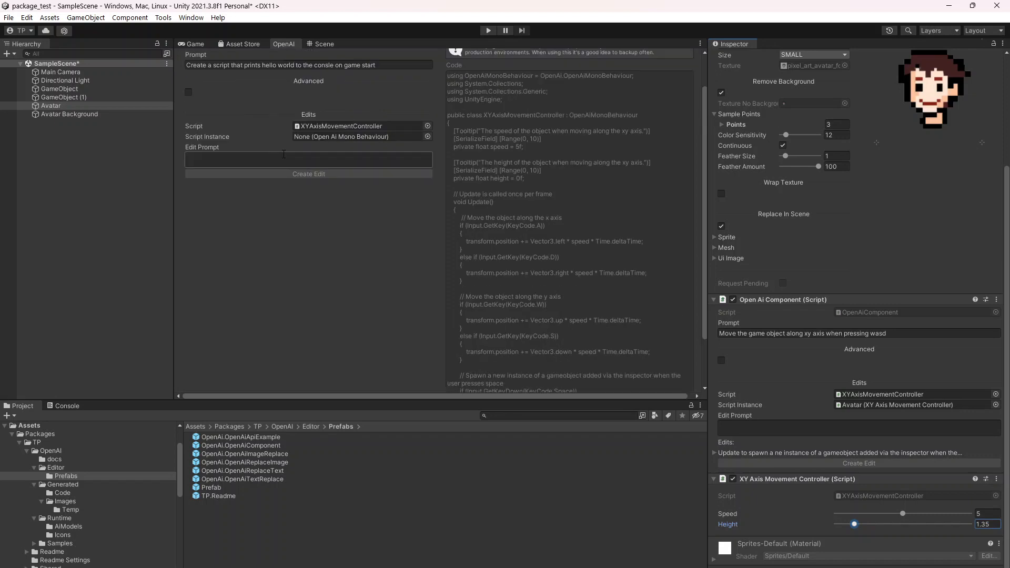
Create an edit of the XYAxisMovementController script with the prompt "Remove the height settign"
{"action": "left_click", "coordinate": [290, 160]}
{"action": "type", "text": "Remove "}
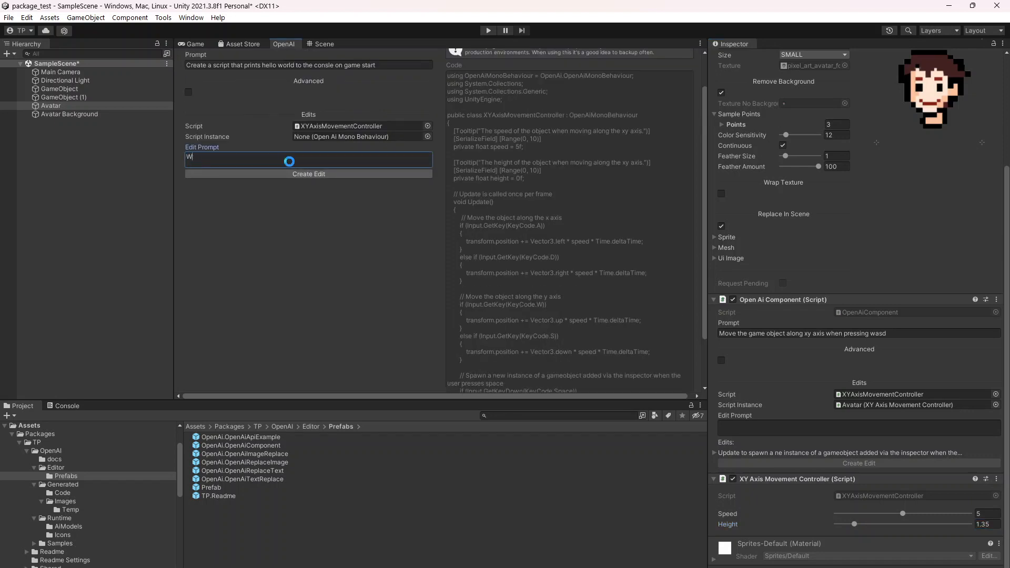
{"action": "type", "text": "the height settign"}
{"action": "scroll", "coordinate": [290, 162], "scroll_direction": "up", "scroll_amount": 3}
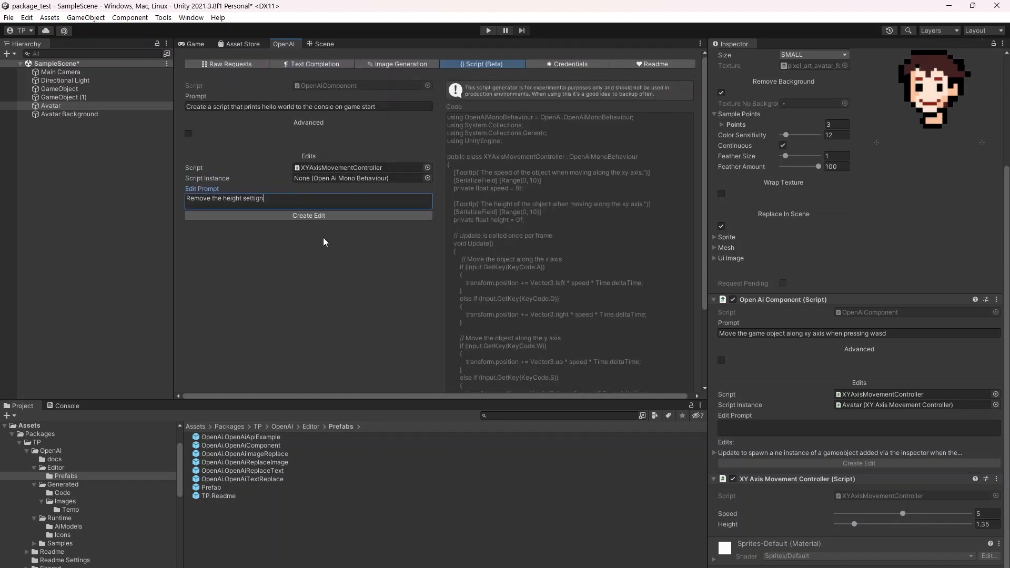
{"action": "left_click", "coordinate": [325, 215]}
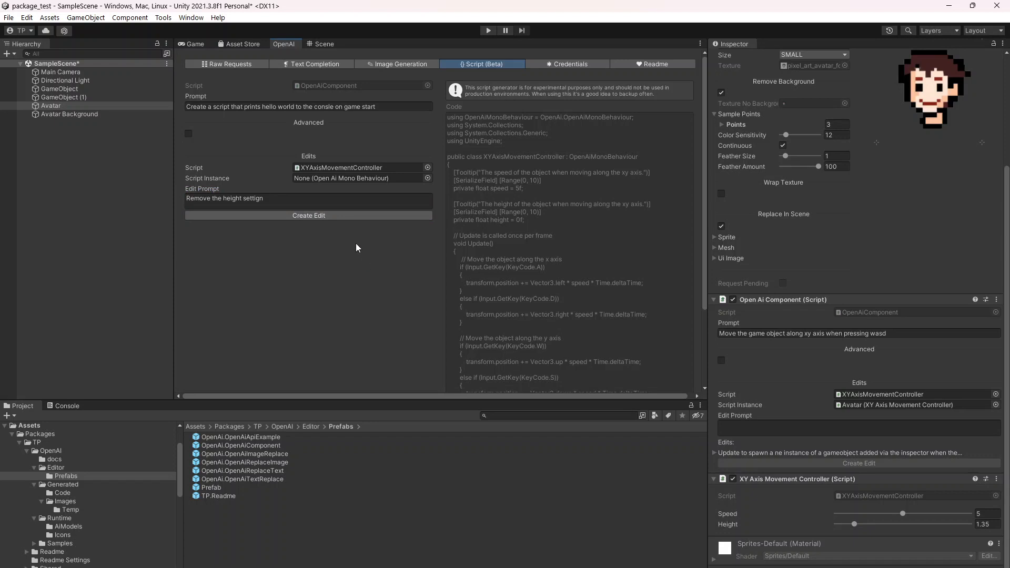
Review the regenerated XYAxisMovementController code and the settings on the Avatar's movement component
{"action": "scroll", "coordinate": [616, 335], "scroll_direction": "down", "scroll_amount": 5}
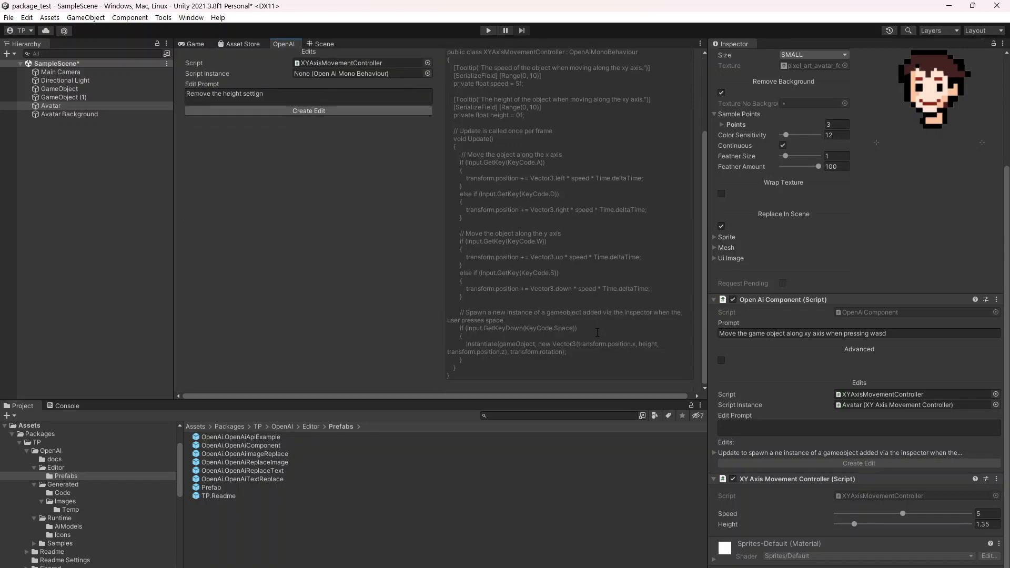
{"action": "scroll", "coordinate": [363, 335], "scroll_direction": "up", "scroll_amount": 5}
{"action": "scroll", "coordinate": [363, 335], "scroll_direction": "down", "scroll_amount": 5}
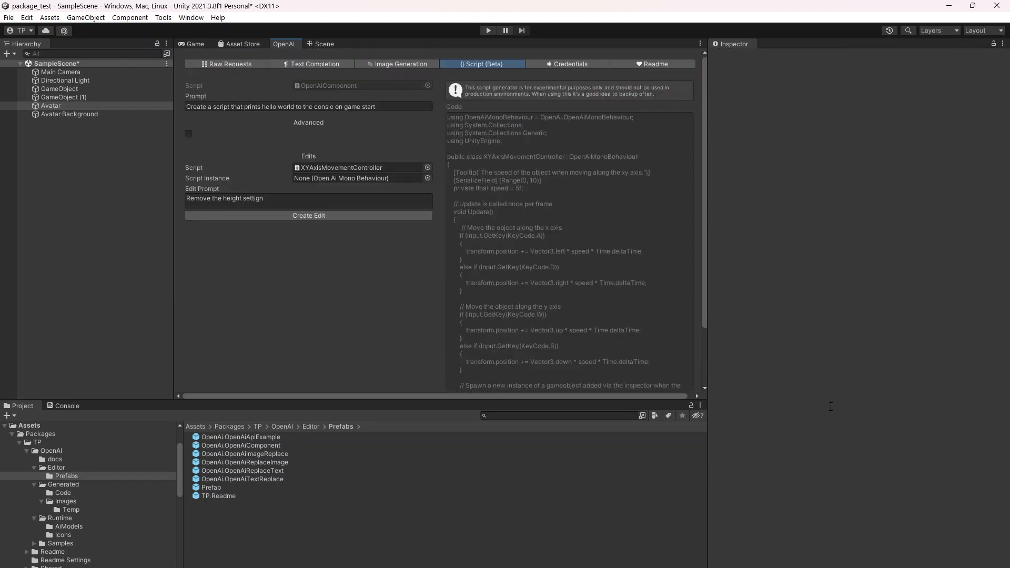
{"action": "scroll", "coordinate": [831, 393], "scroll_direction": "down", "scroll_amount": 5}
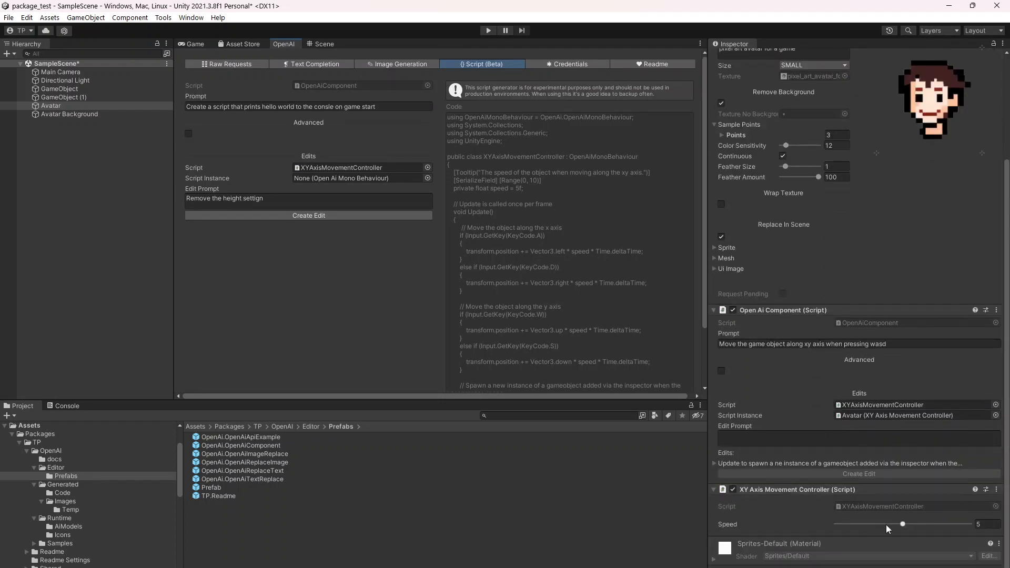
{"action": "scroll", "coordinate": [543, 275], "scroll_direction": "down", "scroll_amount": 3}
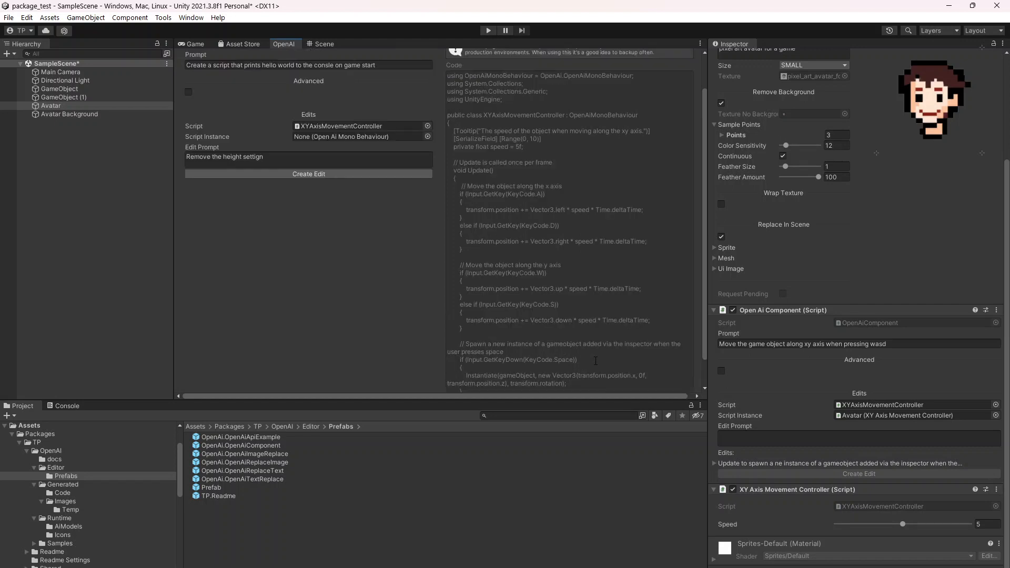
Create a script edit with the prompt "When instantiating a game object, make the xy position a randome value between -10 and 10"
{"action": "left_click_drag", "start_coordinate": [363, 127], "coordinate": [168, 119]}
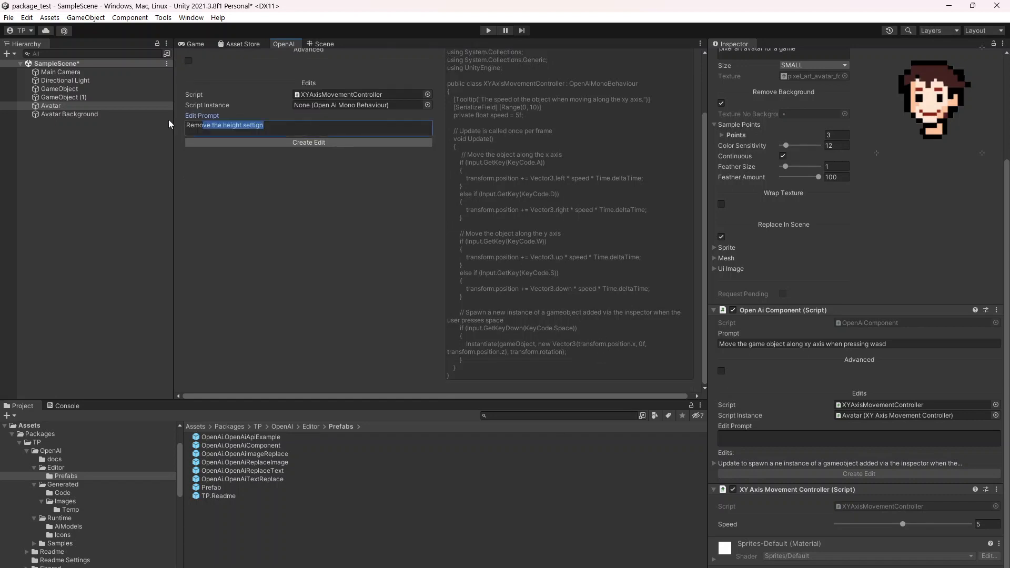
{"action": "key", "text": "BackSpace"}
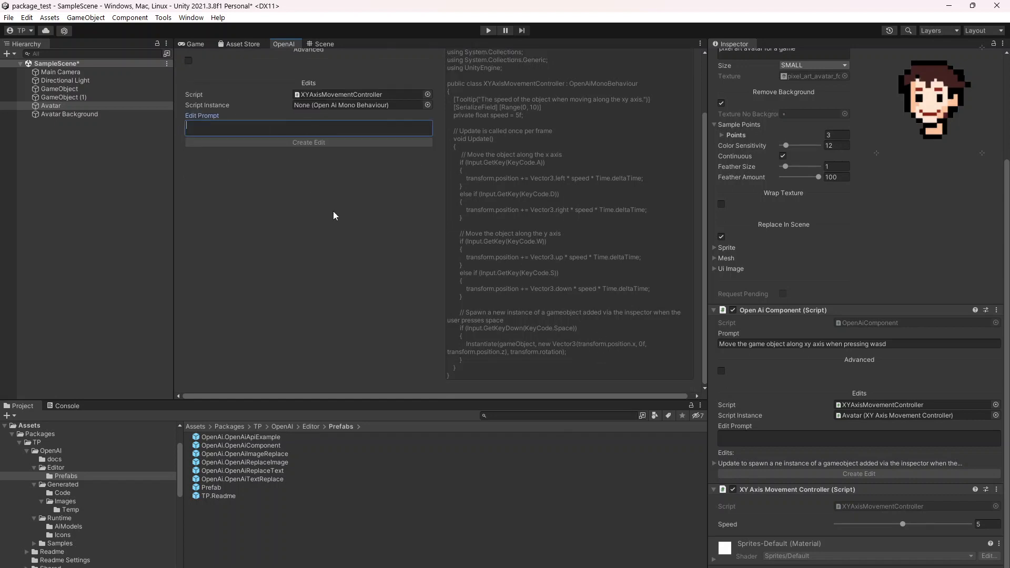
{"action": "type", "text": "When ins"}
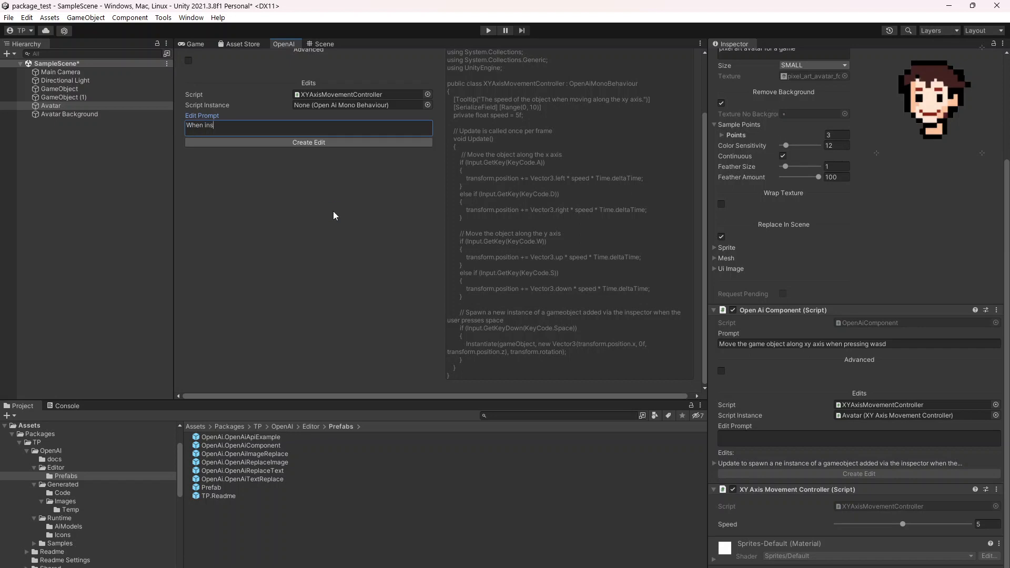
{"action": "type", "text": "tantiating a gaem"}
{"action": "key", "text": "BackSpace"}
{"action": "key", "text": "BackSpace"}
{"action": "key", "text": "BackSpace"}
{"action": "key", "text": "BackSpace"}
{"action": "type", "text": "ame object"}
{"action": "key", "text": "BackSpace"}
{"action": "type", "text": ", make the xy p"}
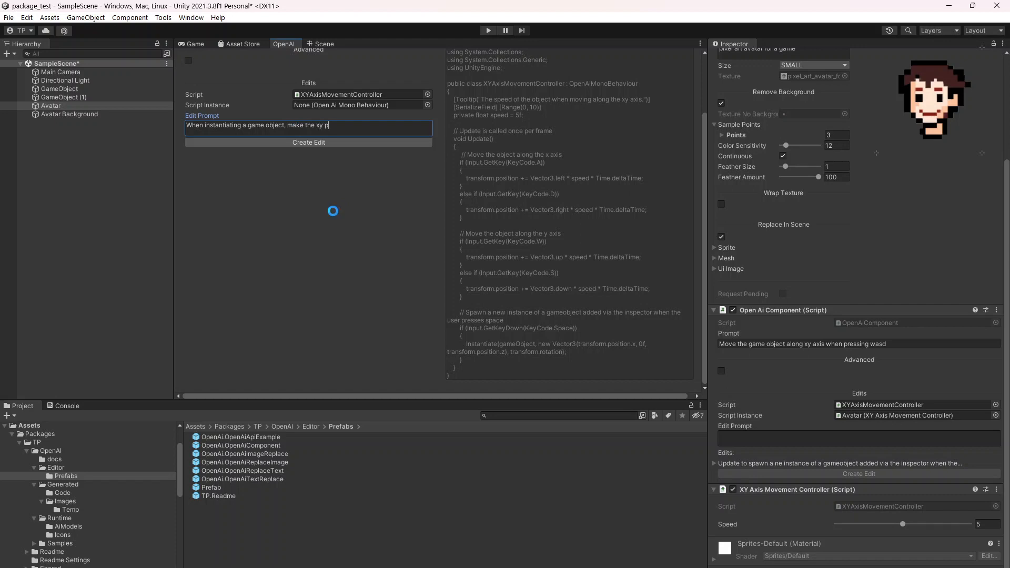
{"action": "type", "text": "osition a randome value between -10 and 10"}
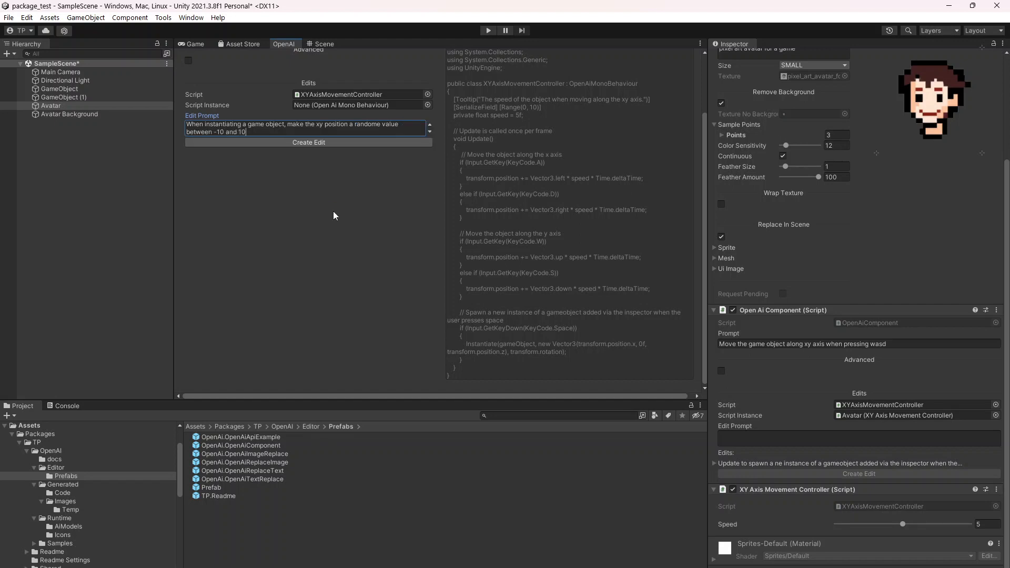
{"action": "left_click", "coordinate": [312, 143]}
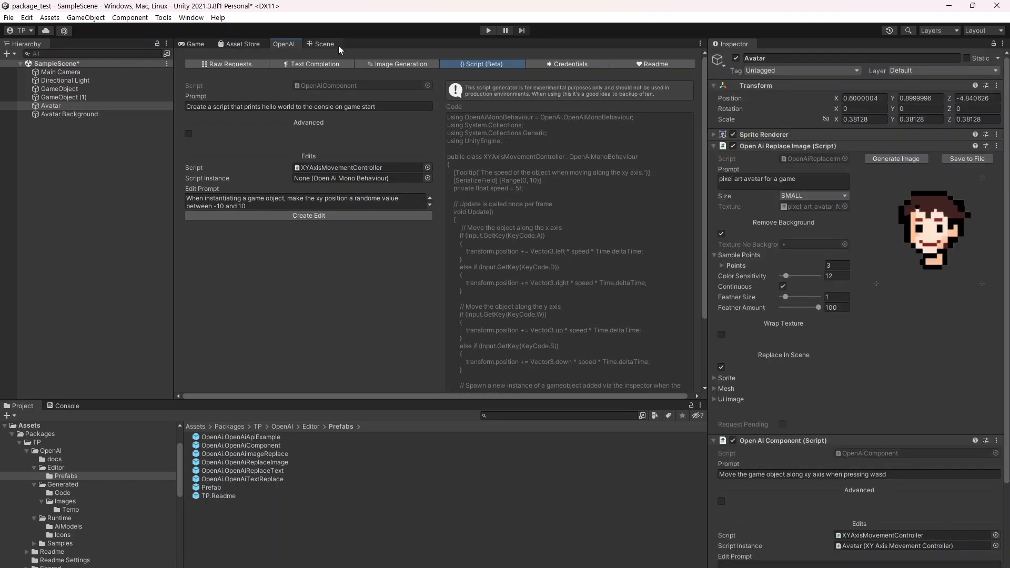
Inspect the avatar in the Scene view, then run the scene, steering the avatar with WASD and spawning a few copies
{"action": "left_click", "coordinate": [320, 45]}
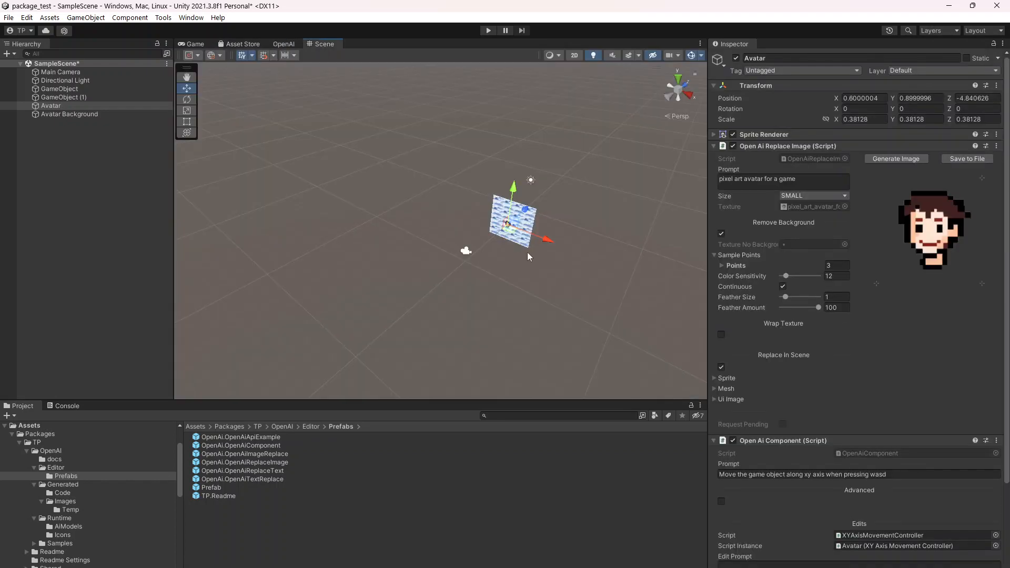
{"action": "scroll", "coordinate": [527, 252], "scroll_direction": "up", "scroll_amount": 5}
{"action": "middle_click_drag", "start_coordinate": [627, 247], "coordinate": [554, 258]}
{"action": "scroll", "coordinate": [526, 252], "scroll_direction": "down", "scroll_amount": 4}
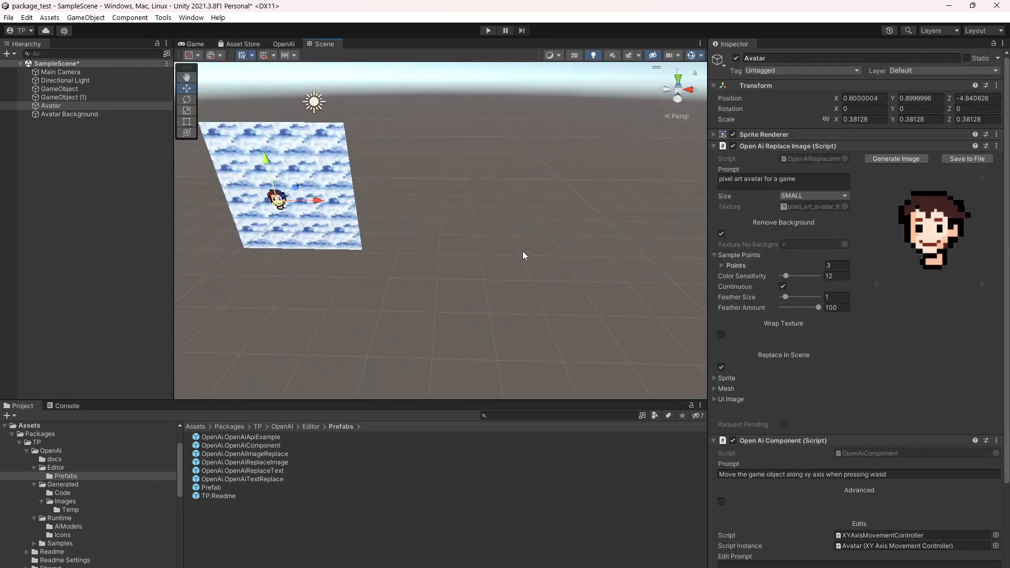
{"action": "right_click_drag", "start_coordinate": [522, 251], "coordinate": [447, 224]}
{"action": "left_click", "coordinate": [489, 31]}
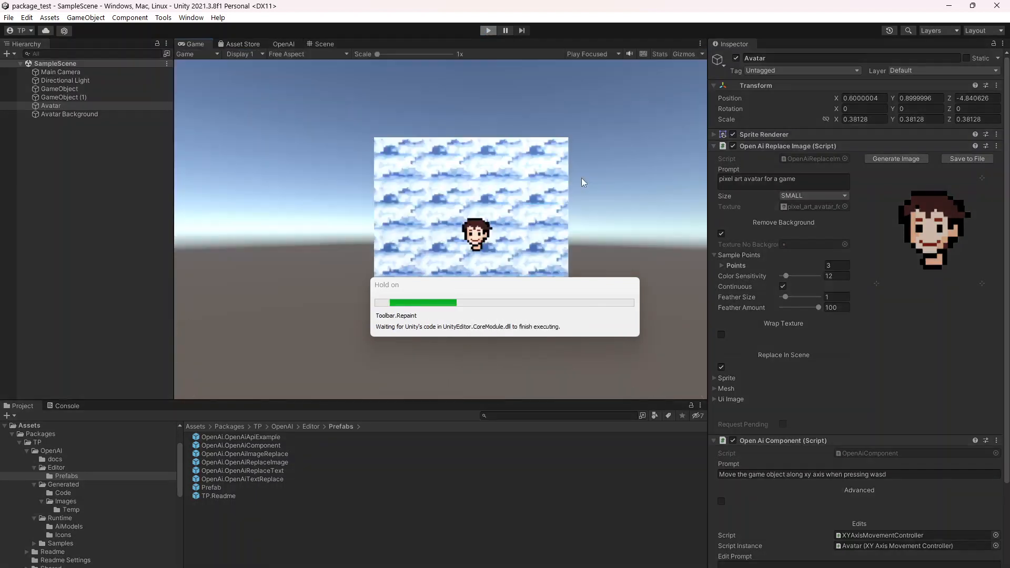
{"action": "key", "text": "a"}
{"action": "key", "text": "w"}
{"action": "key", "text": "d"}
{"action": "key", "text": "s"}
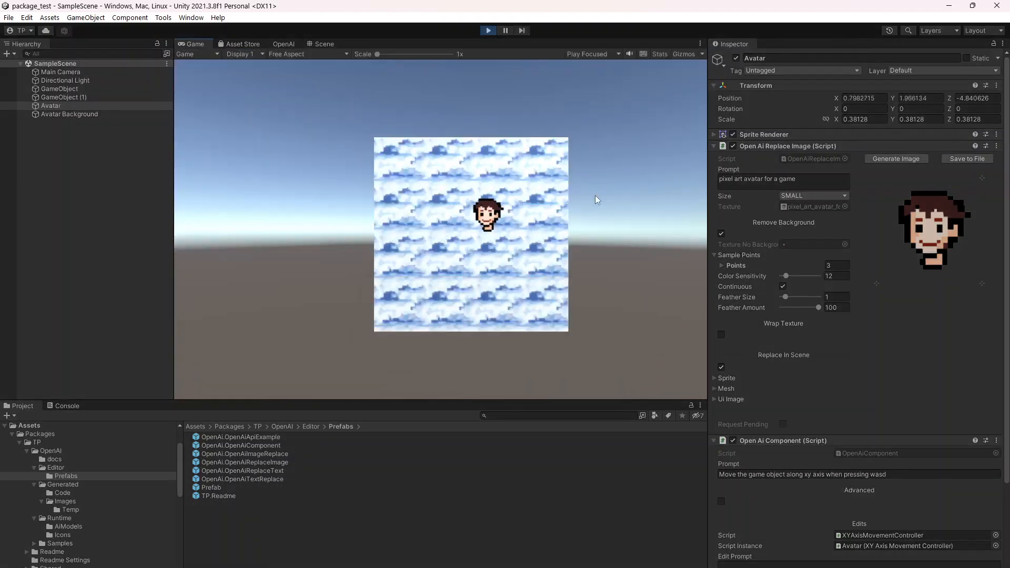
{"action": "key", "text": "space"}
{"action": "key", "text": "a"}
{"action": "key", "text": "s"}
{"action": "key", "text": "d"}
{"action": "key", "text": "space"}
{"action": "key", "text": "w"}
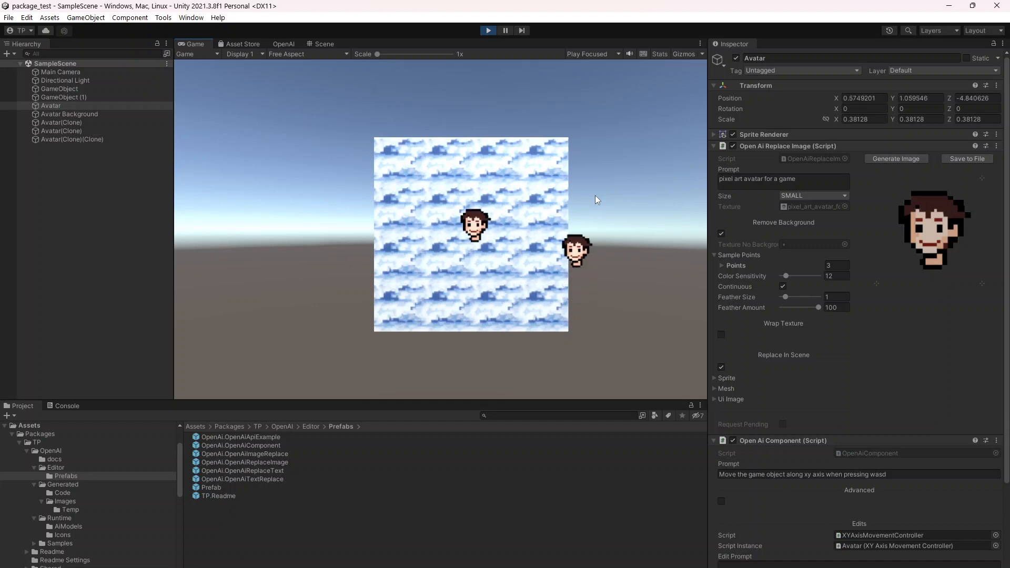
Keep spawning avatar copies until they fill the game view, and stop play mode
{"action": "key", "text": "space"}
{"action": "key", "text": "space"}
{"action": "key", "text": "space"}
{"action": "key", "text": "space"}
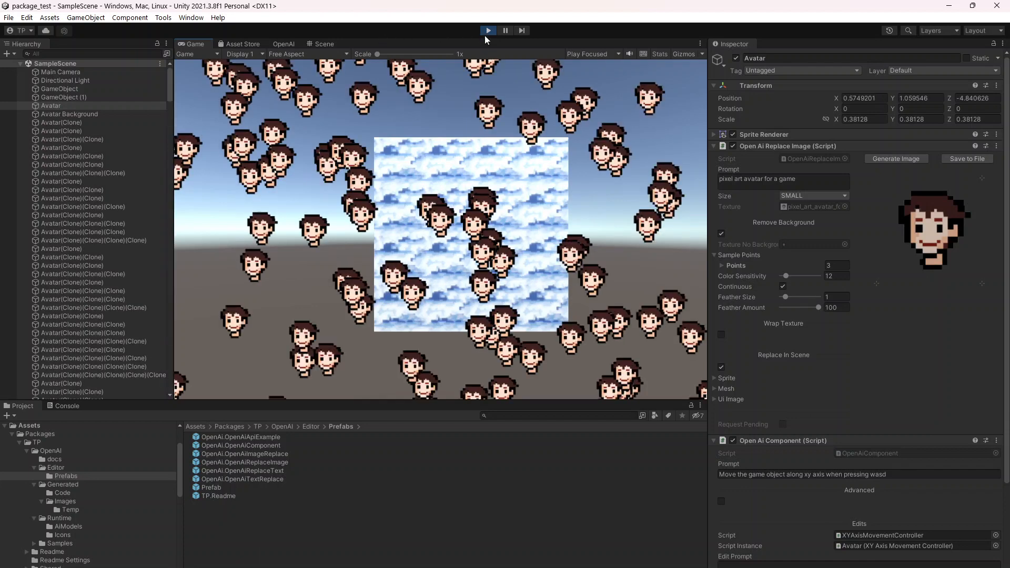
{"action": "key", "text": "space"}
{"action": "key", "text": "space"}
{"action": "key", "text": "space"}
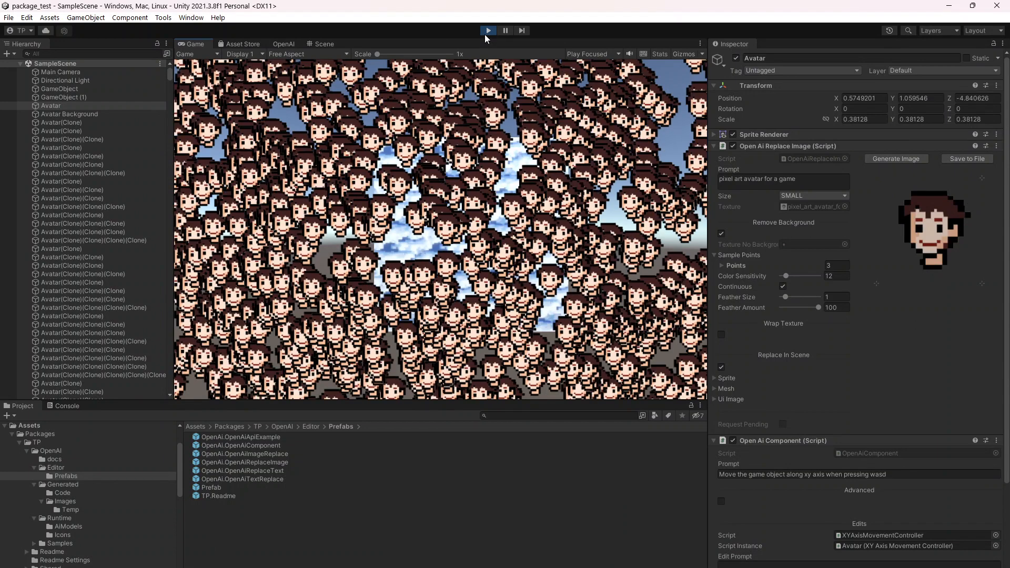
{"action": "key", "text": "space"}
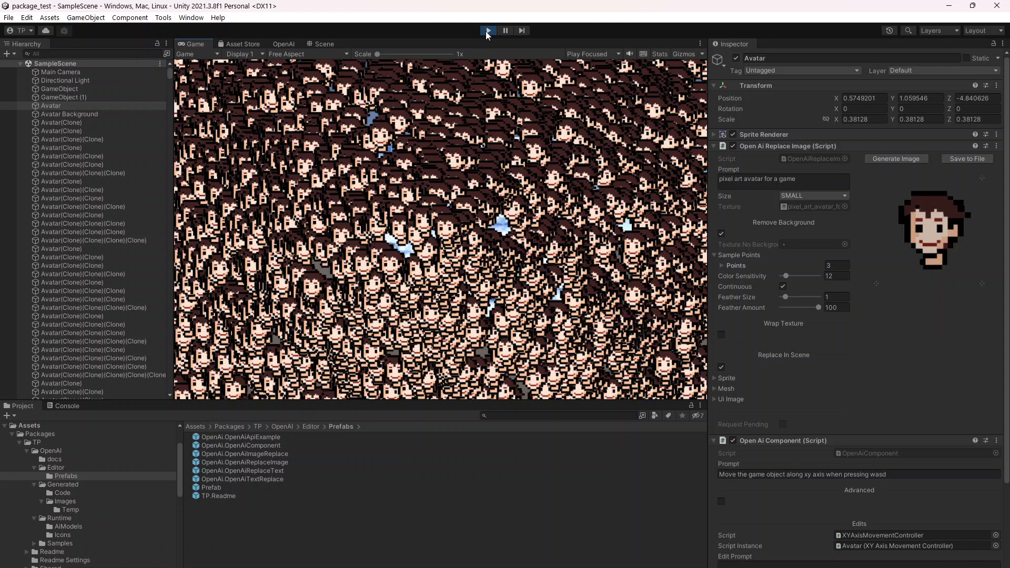
{"action": "left_click", "coordinate": [487, 31]}
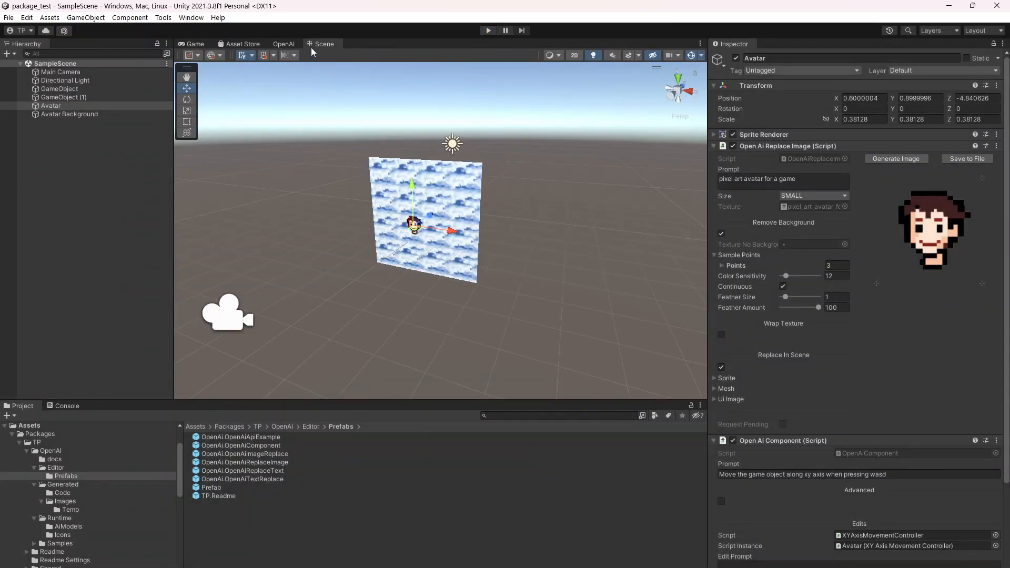
Switch to the browser and show the Plugin for OpenAI API page on the Unity Asset Store
{"action": "left_click", "coordinate": [284, 44]}
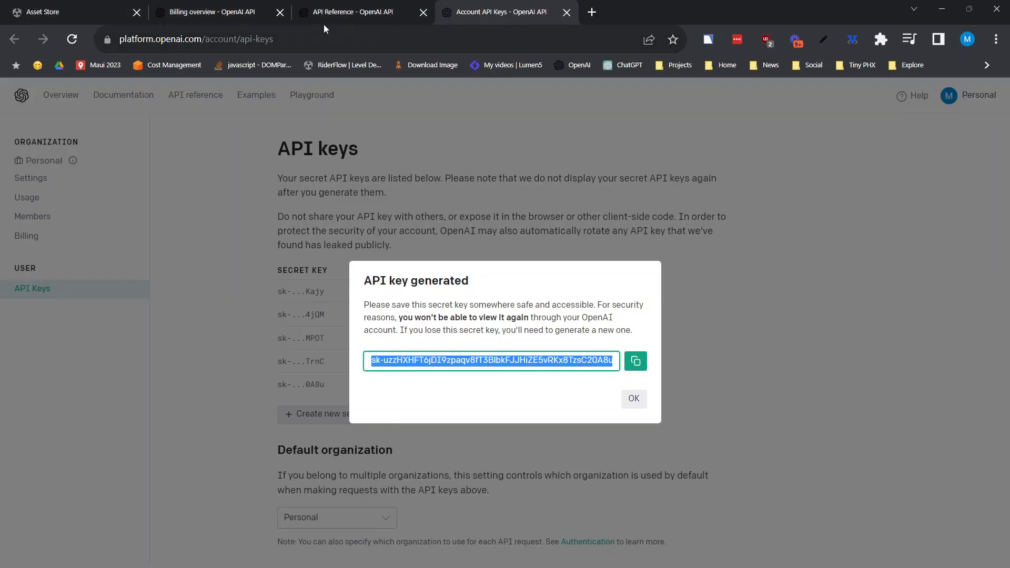
{"action": "left_click", "coordinate": [50, 12]}
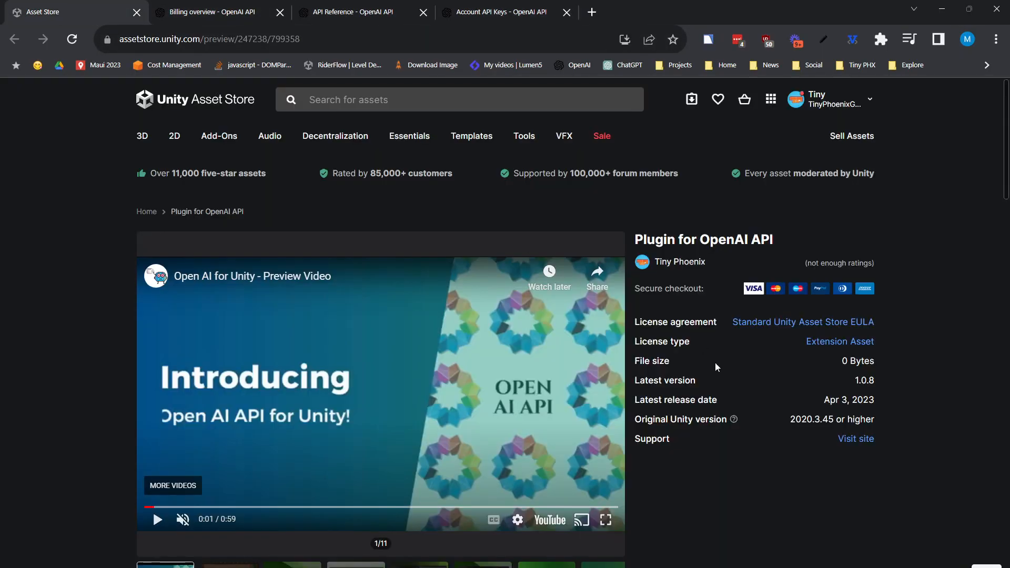